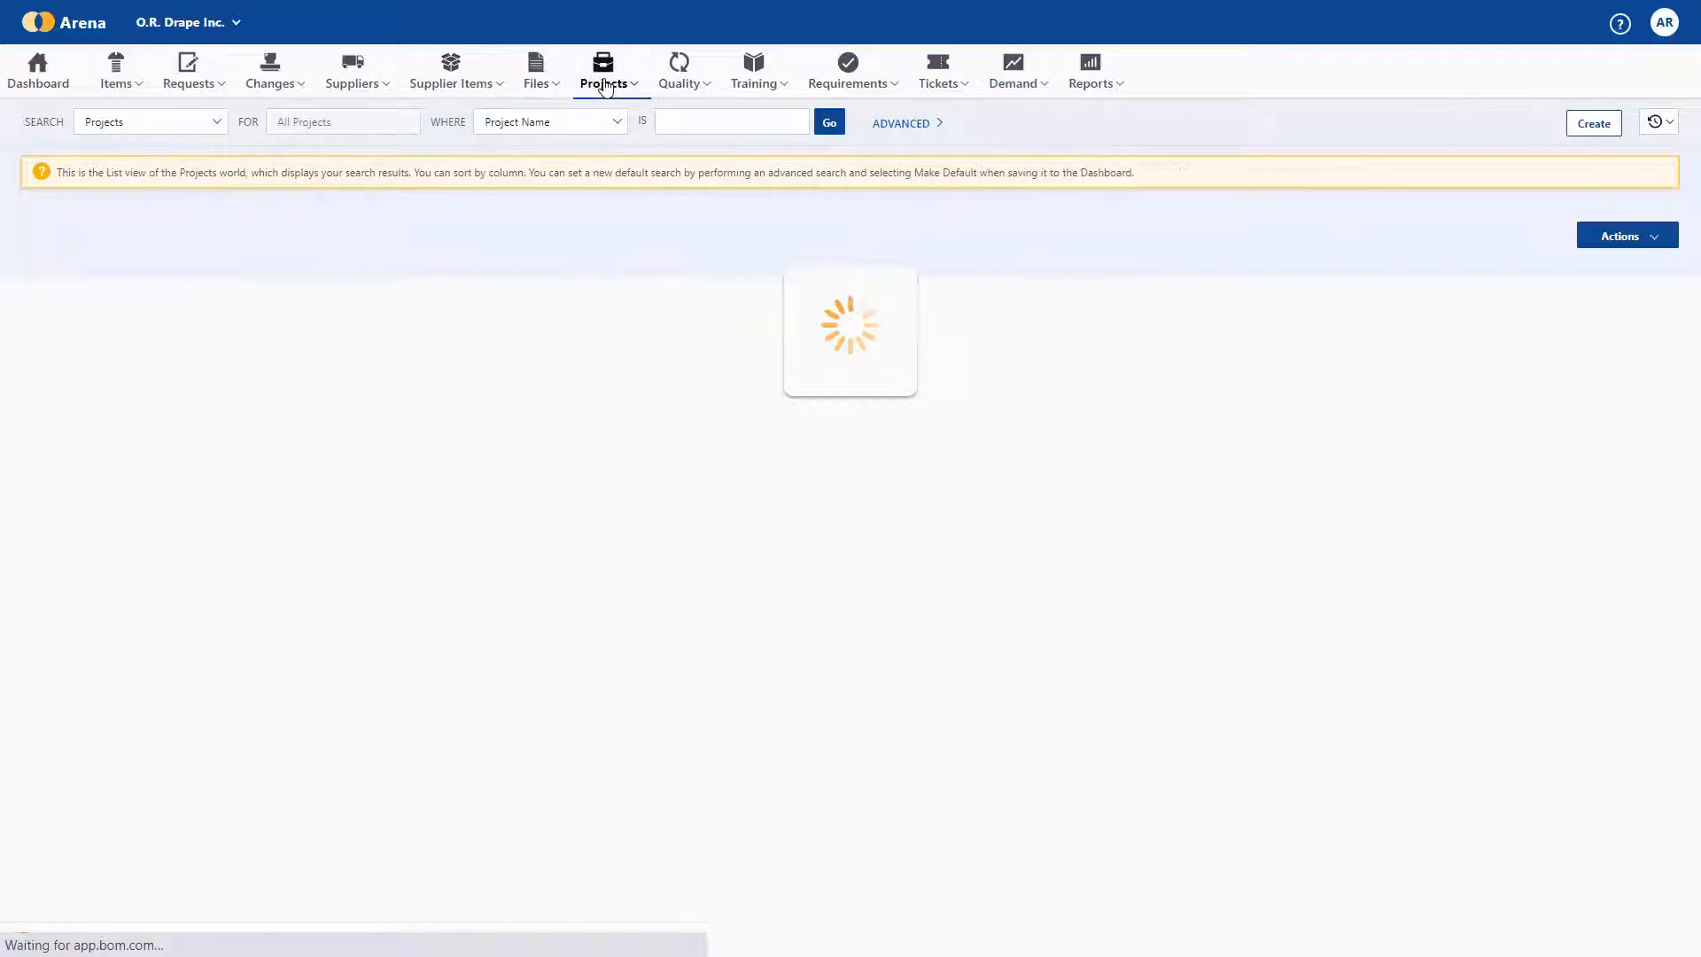
# Step: Open the schedule of the Knee Drape Prototype project
pyautogui.click(425, 328)
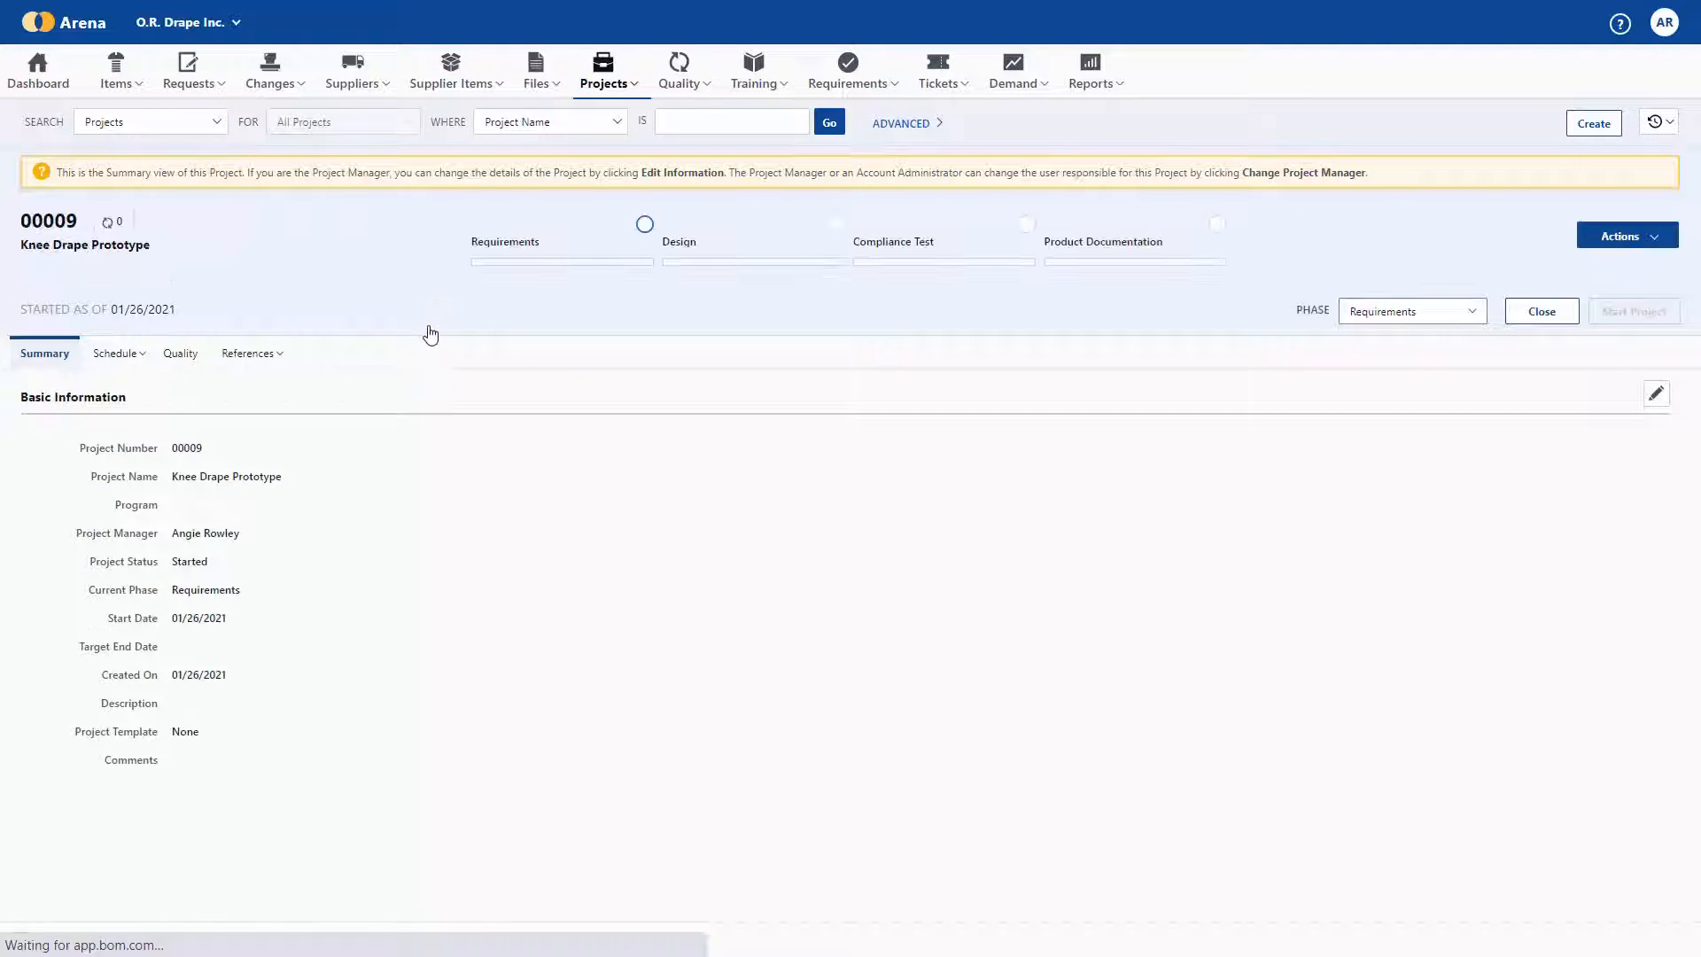
pyautogui.click(115, 355)
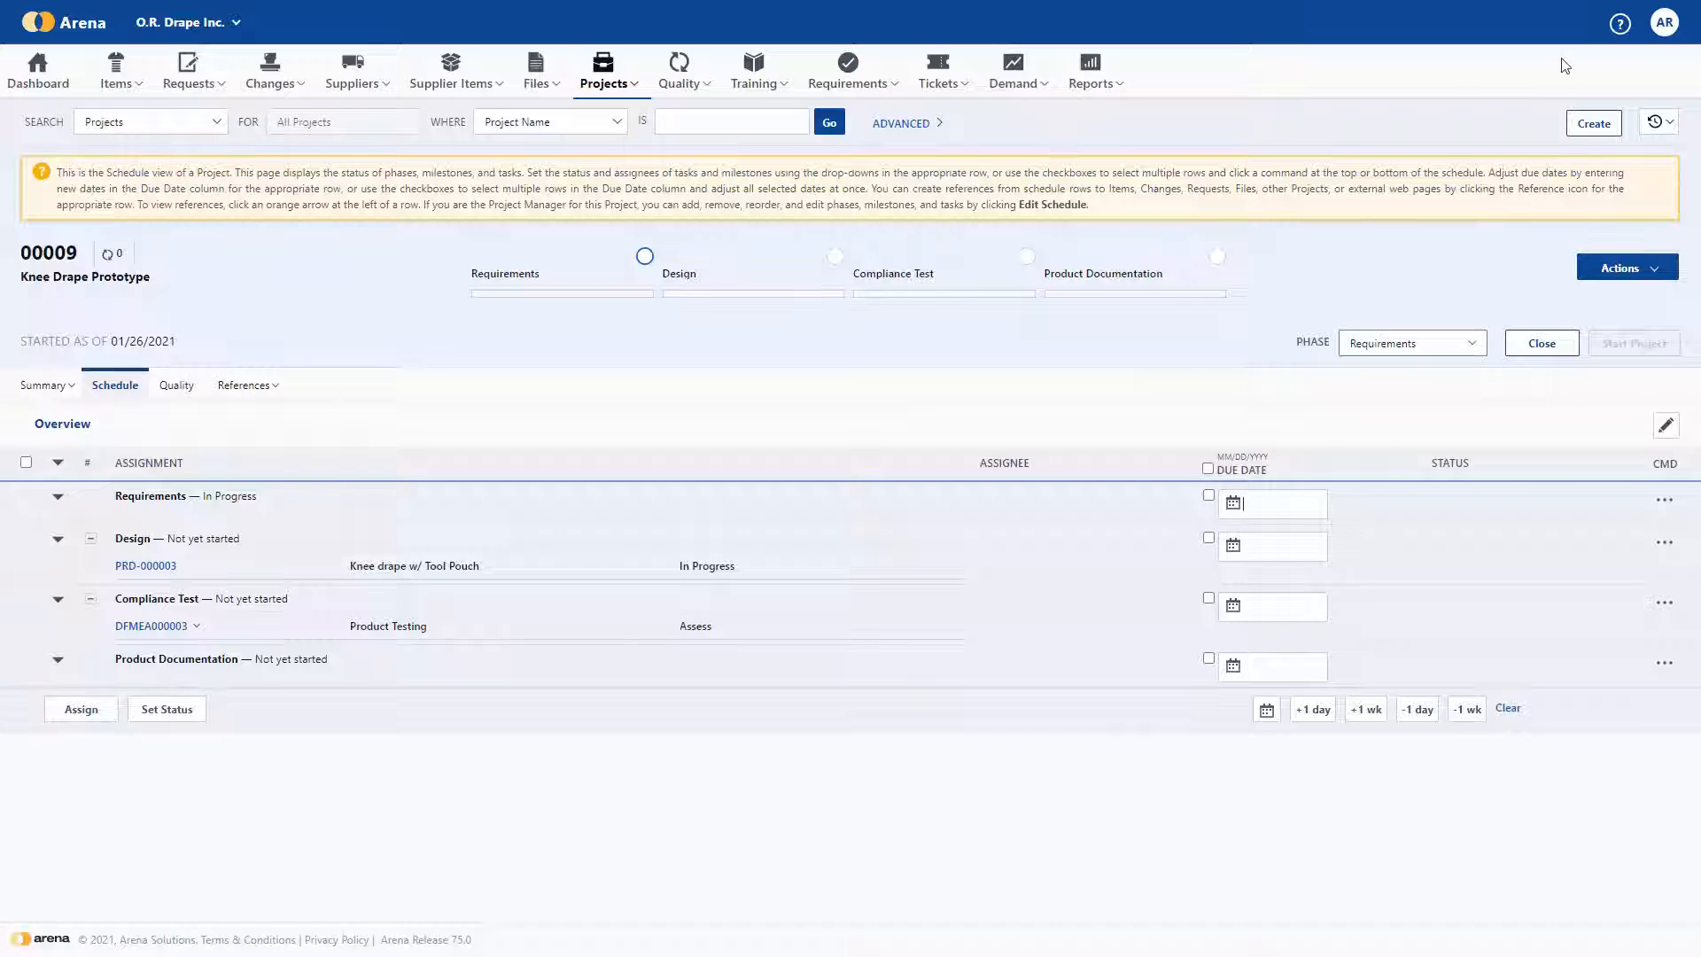
# Step: Check the item lifecycle phases configured in the workspace settings and return to the workspace
pyautogui.click(1664, 23)
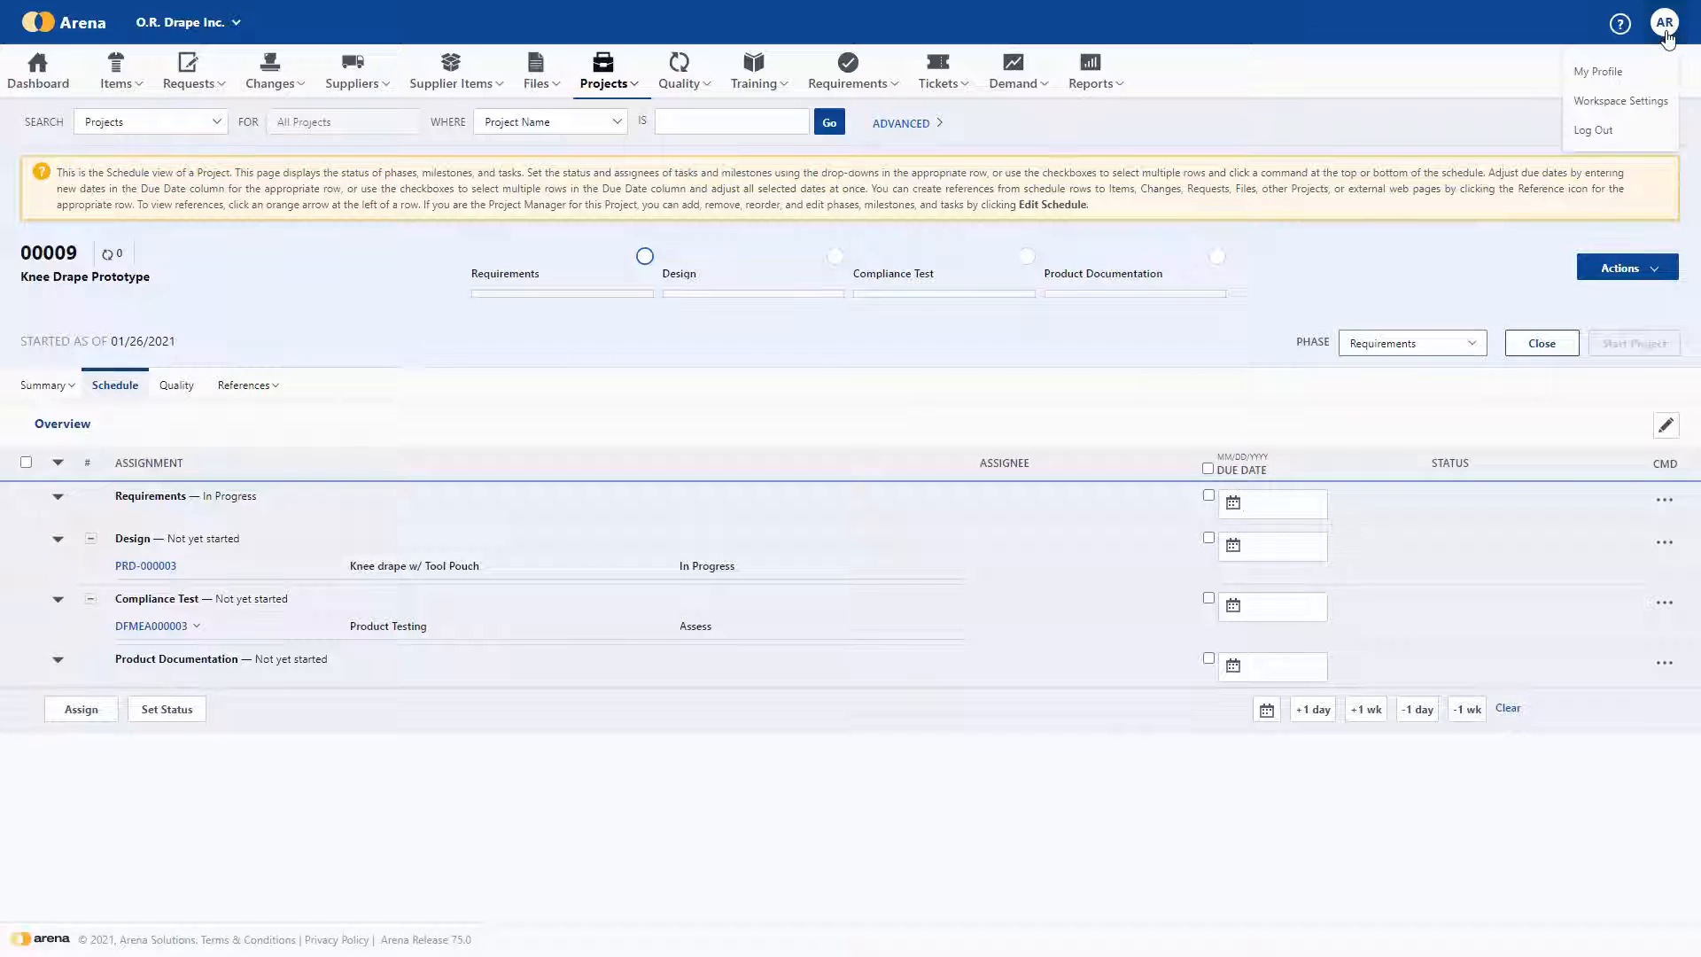
pyautogui.click(1636, 103)
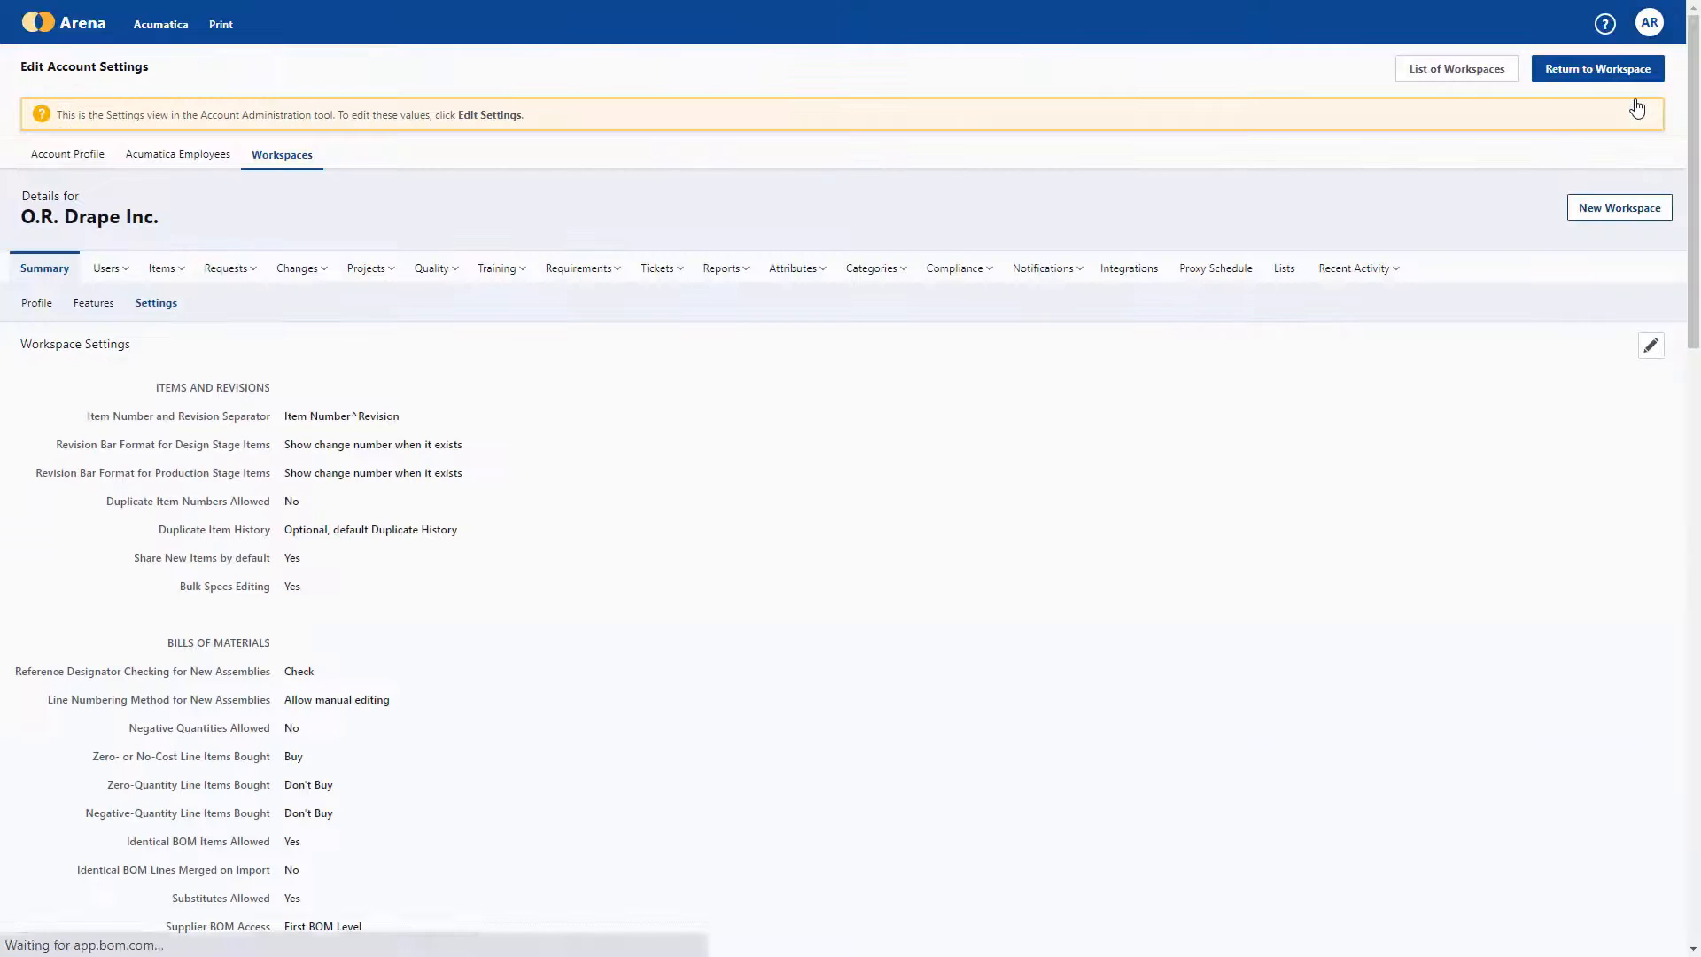
pyautogui.click(165, 271)
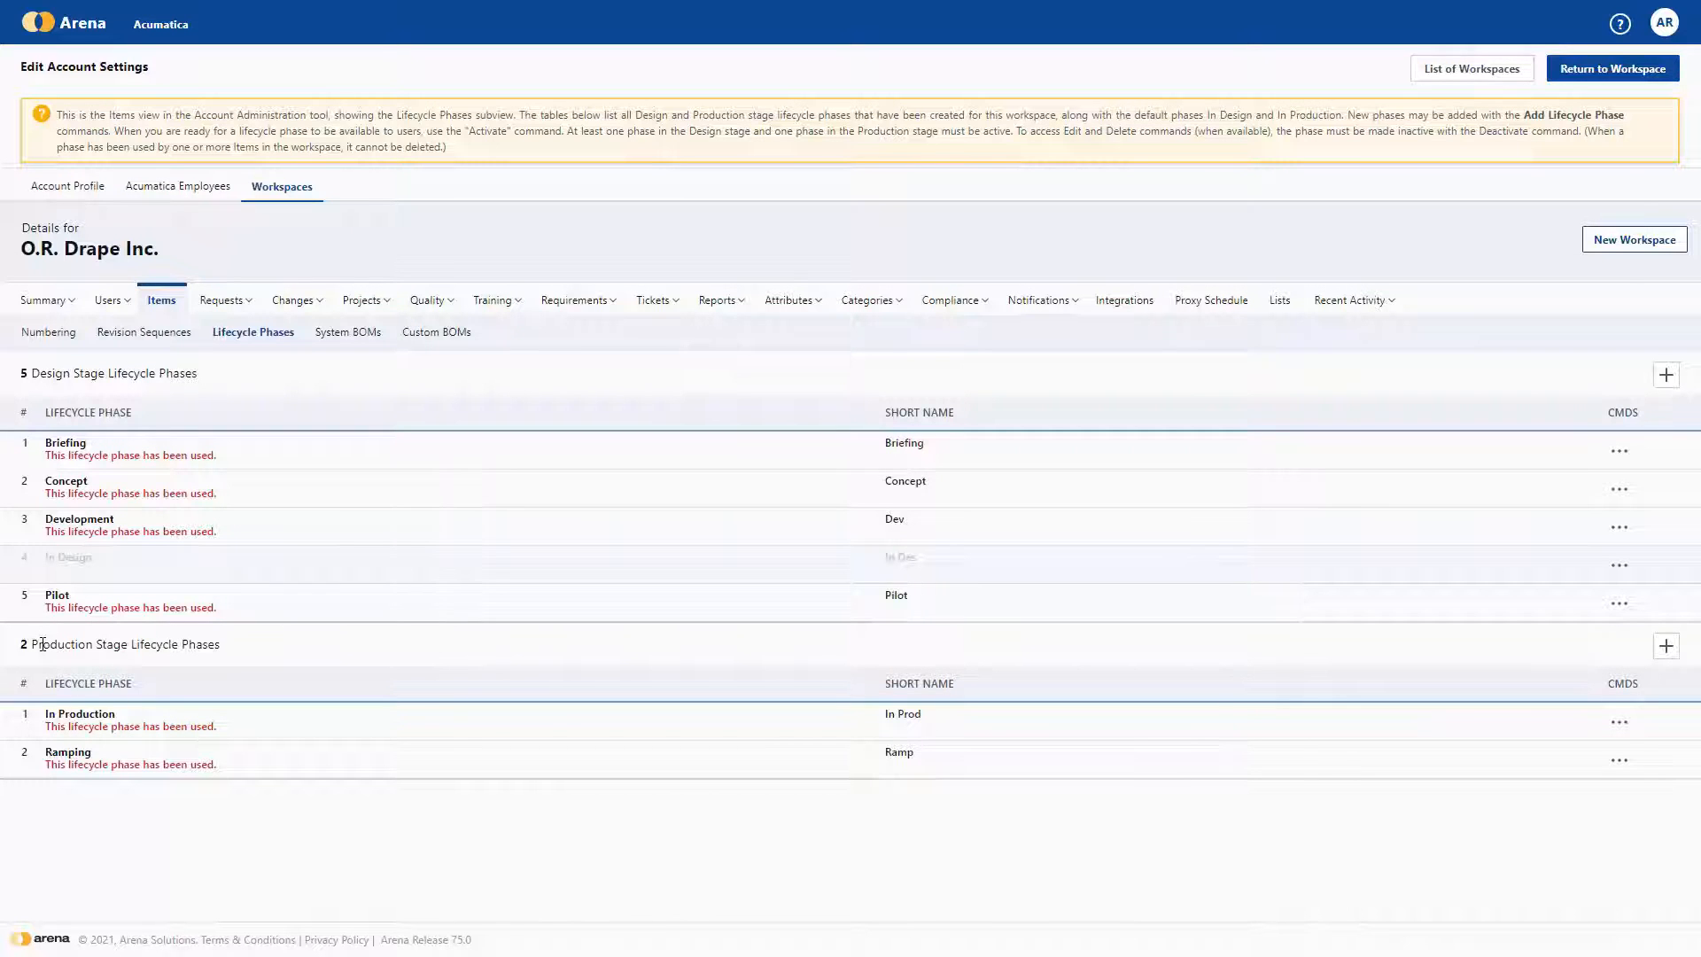
pyautogui.click(1613, 71)
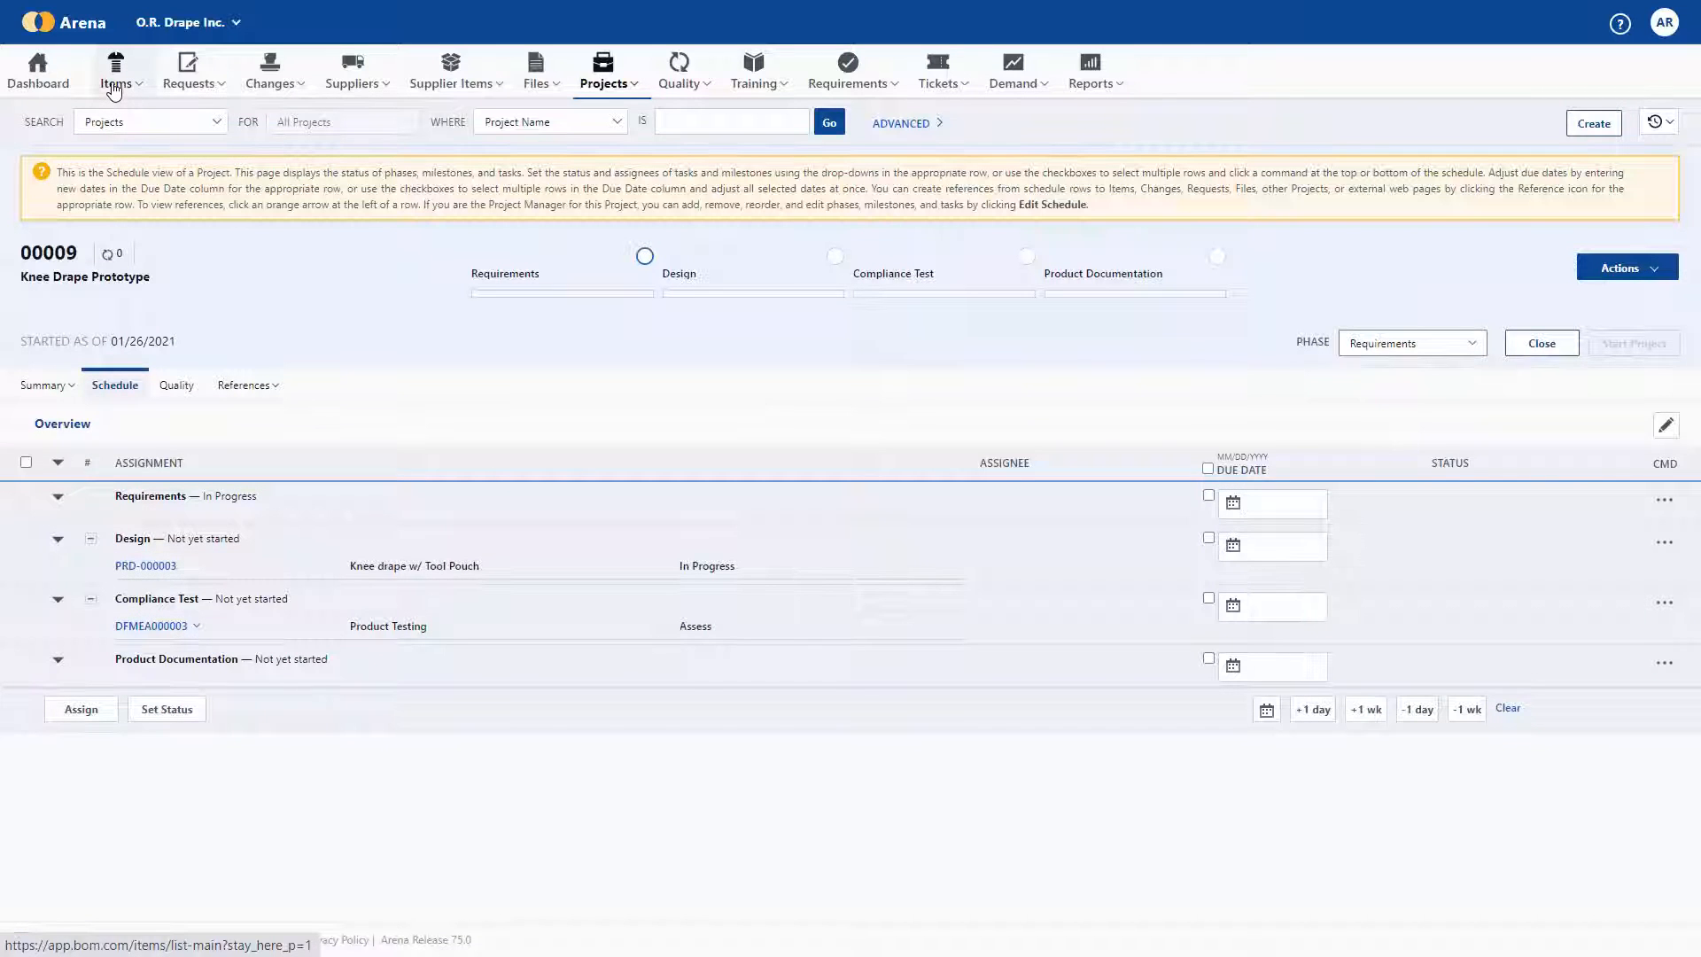
# Step: Start duplicating item OKD-1000, copying its bill of materials, sourcing, costing and files but leaving out its history
pyautogui.click(113, 86)
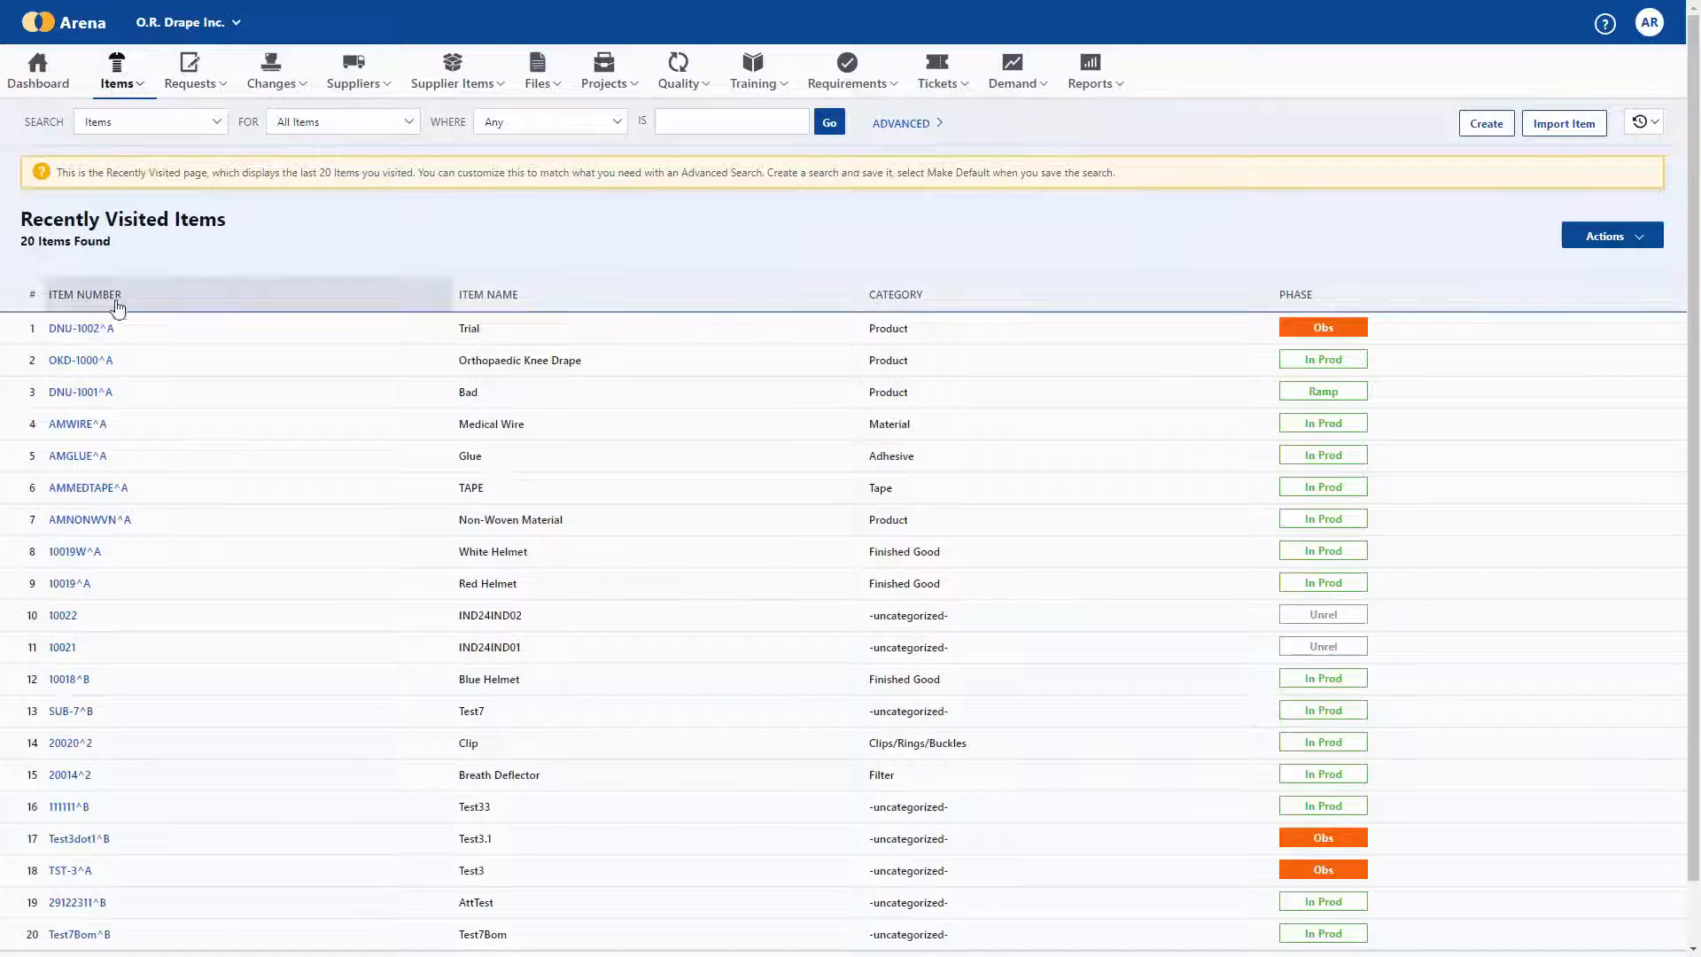
pyautogui.click(79, 367)
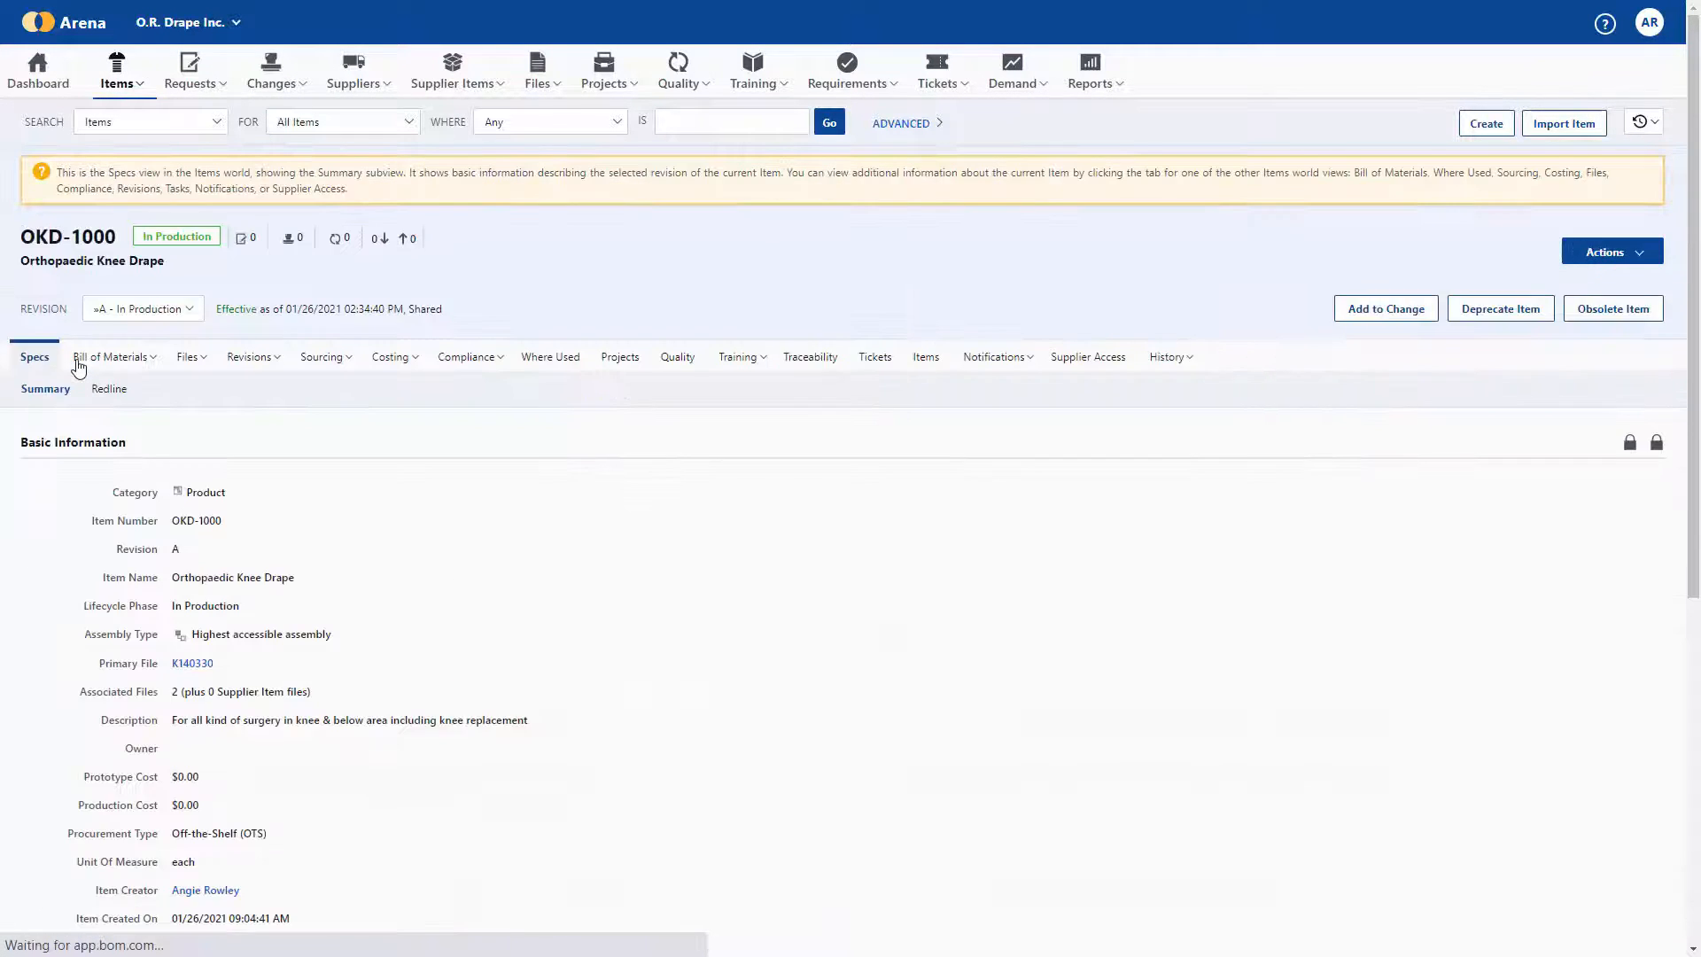
pyautogui.click(1614, 255)
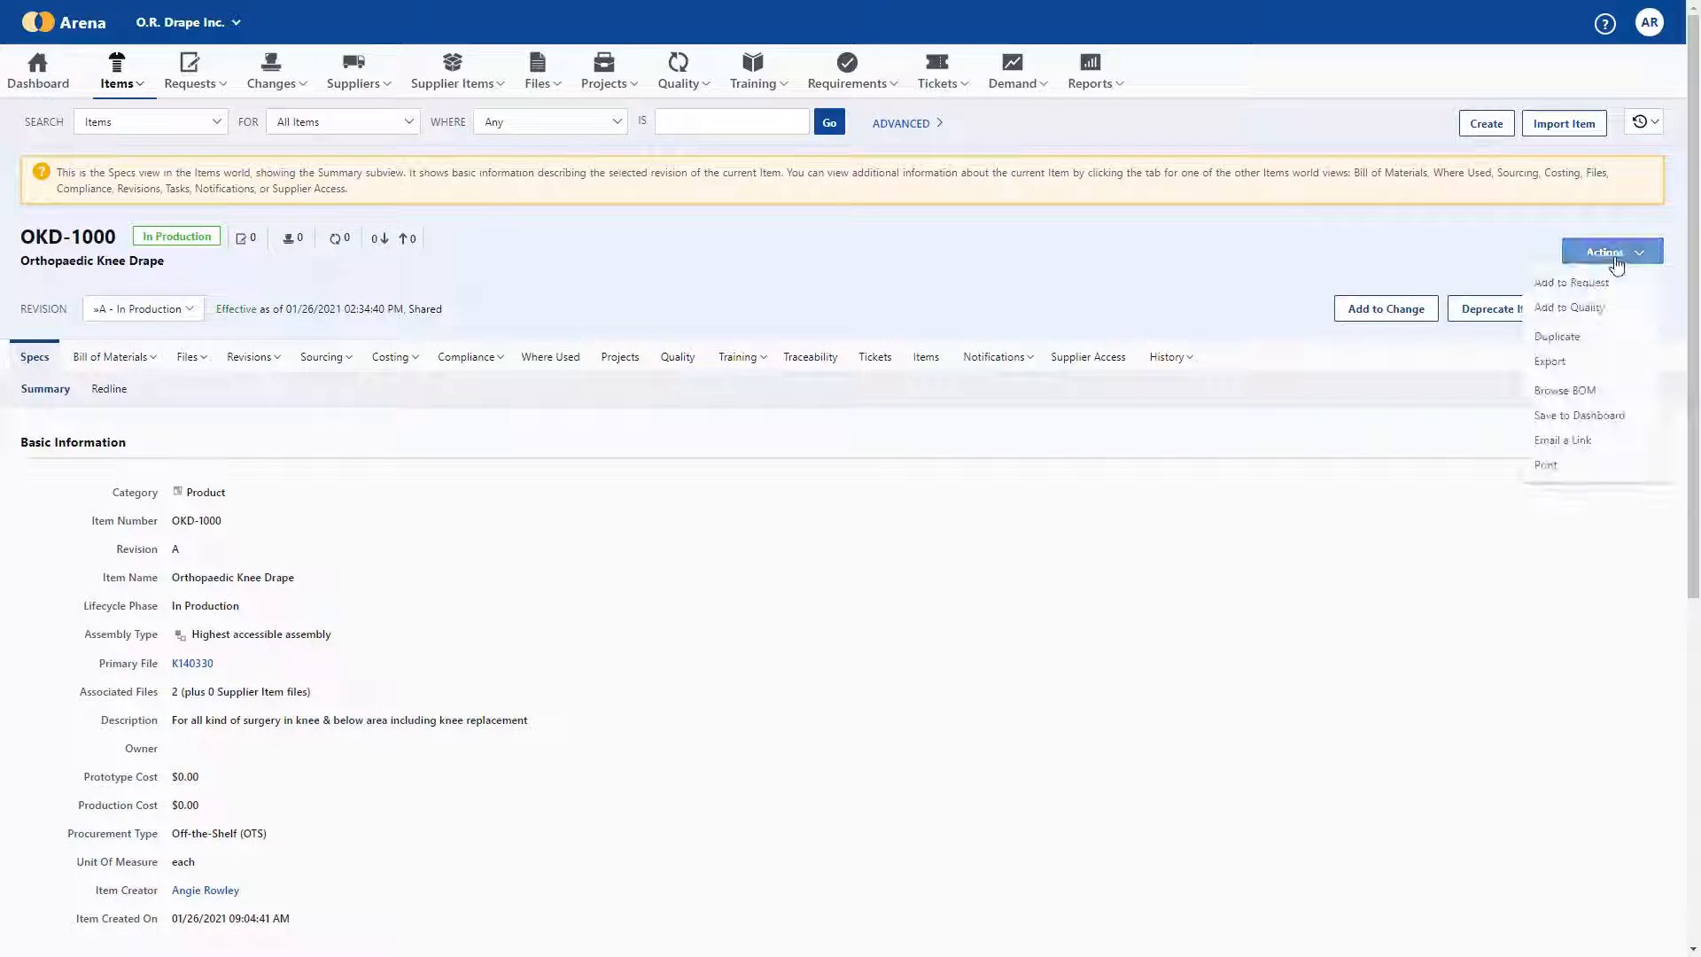
pyautogui.click(1573, 341)
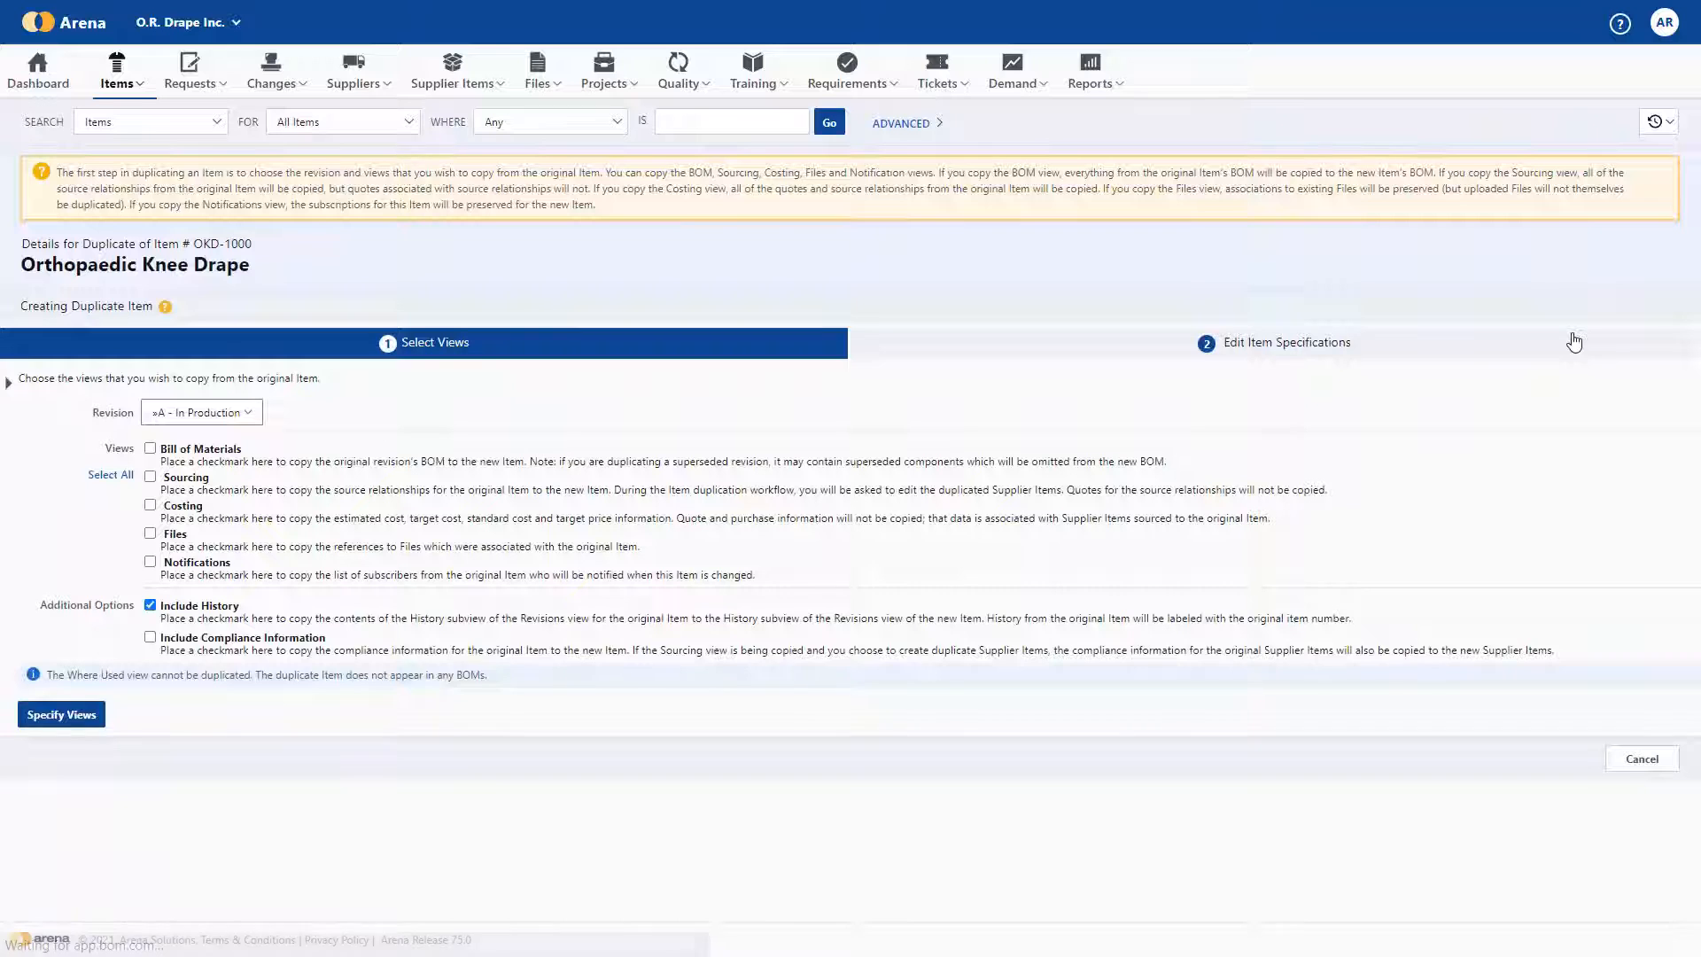
pyautogui.click(149, 449)
pyautogui.click(149, 477)
pyautogui.click(149, 533)
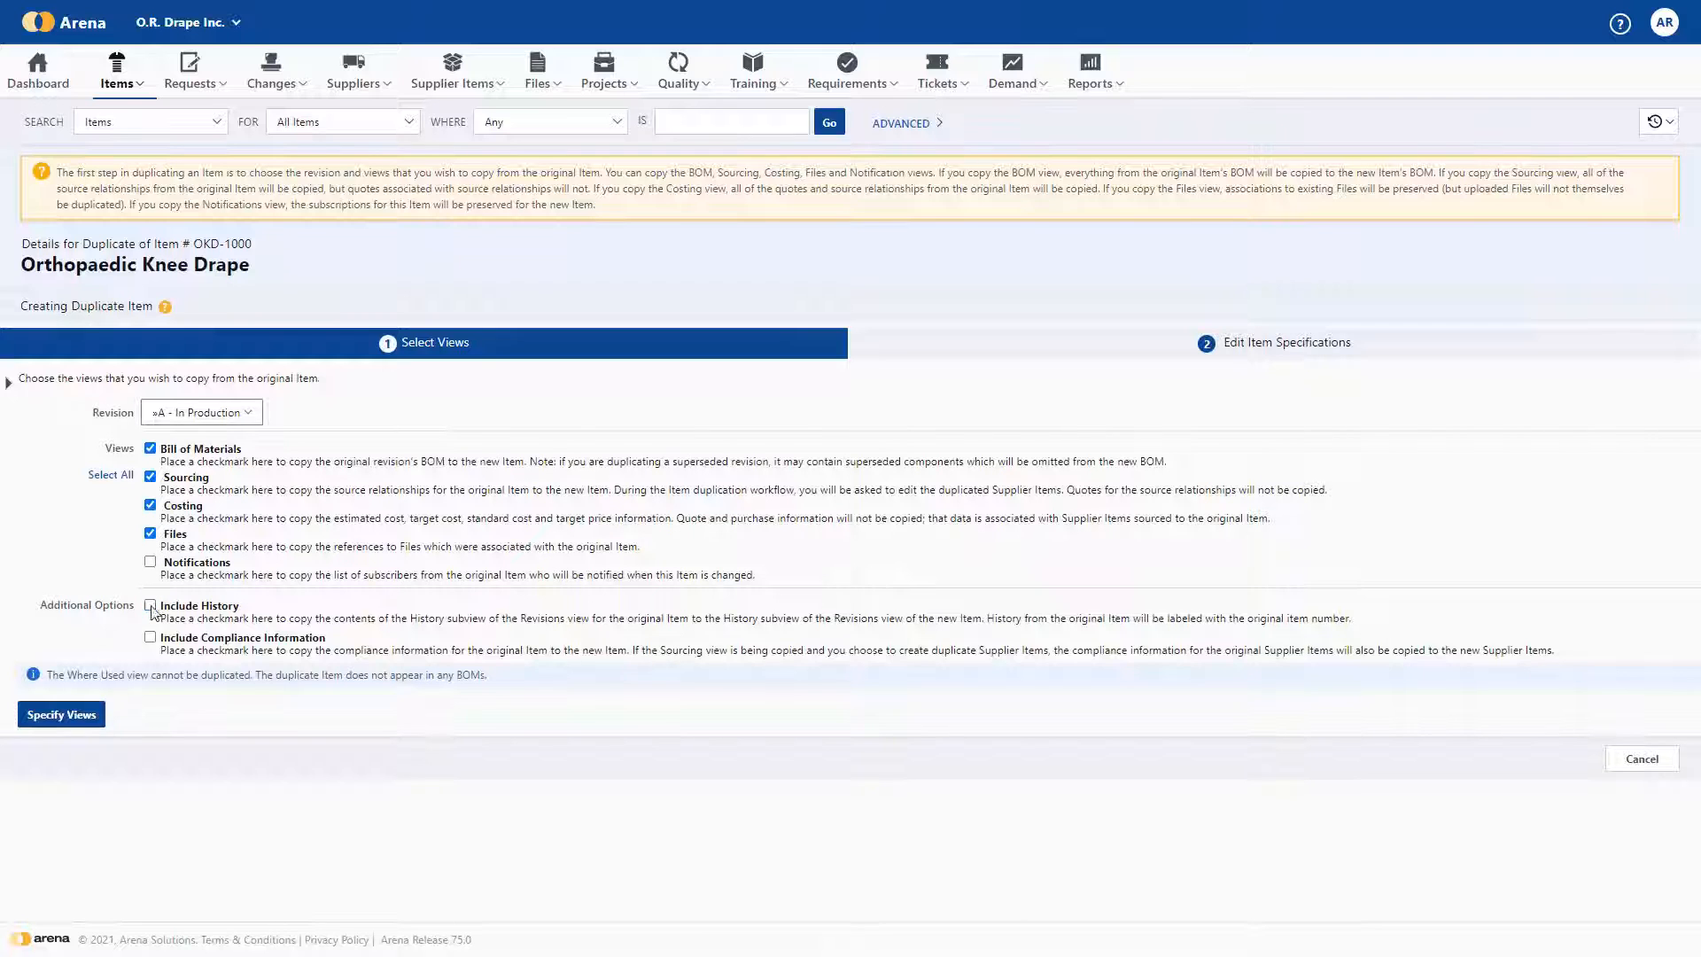
pyautogui.click(72, 721)
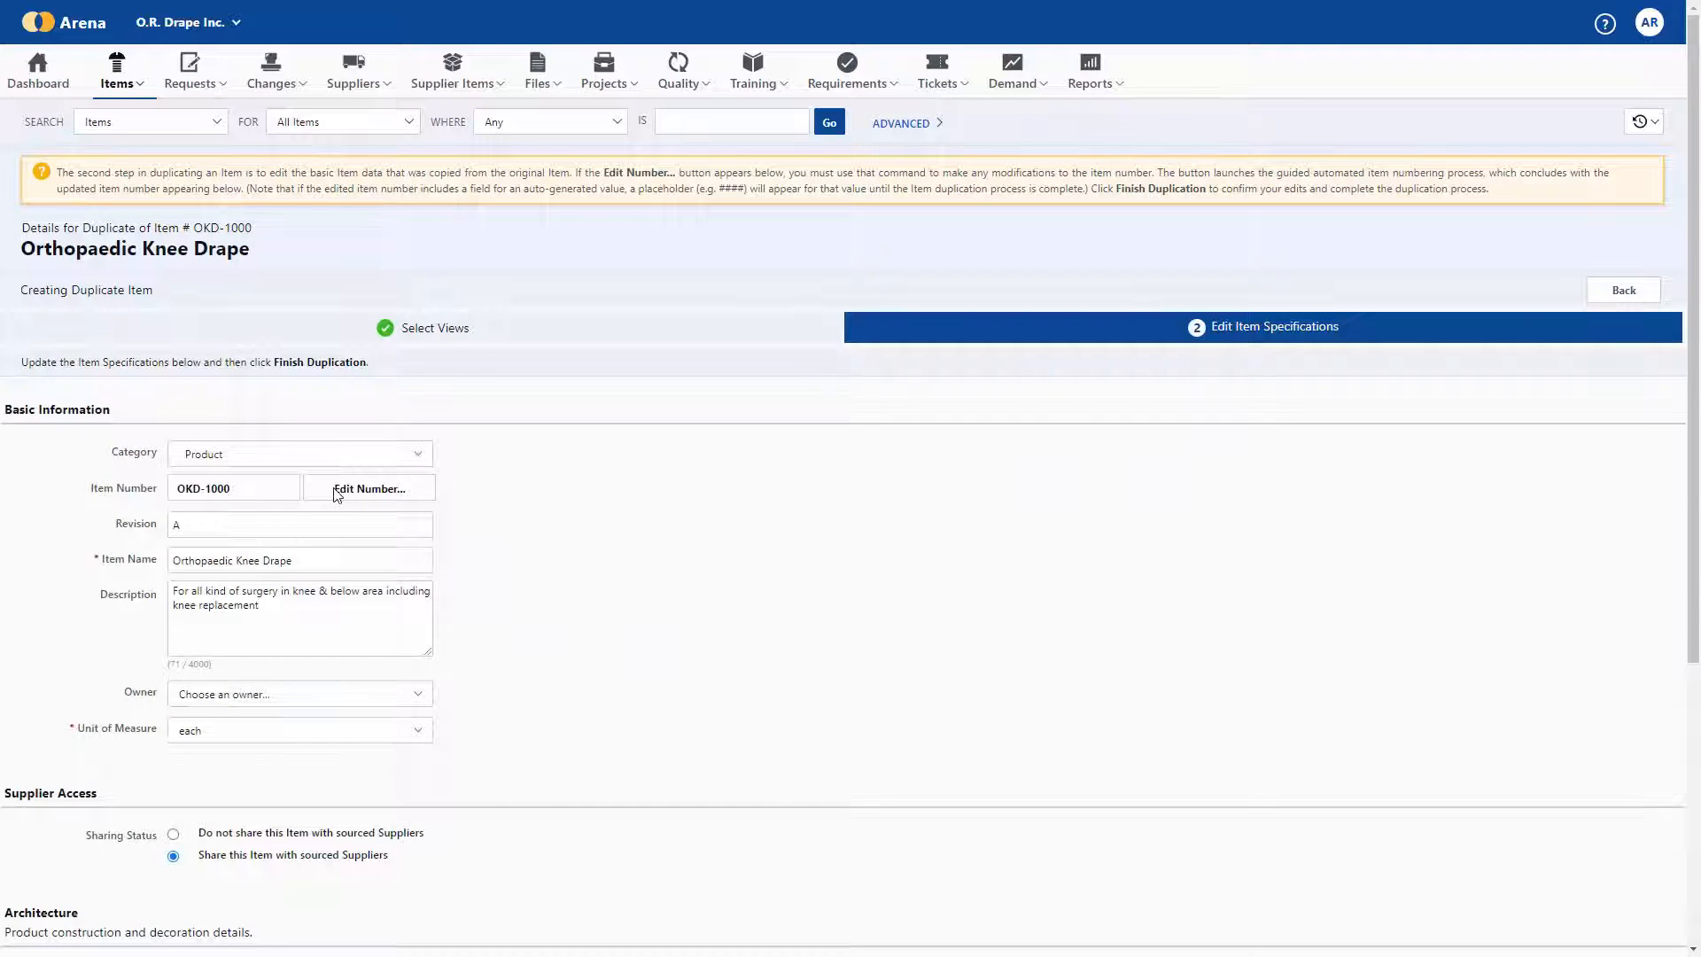
# Step: Set the duplicate's item number to OKD-2000 and its name to Orthopedic Knee Drape w/ Pouch
pyautogui.click(336, 492)
pyautogui.click(381, 802)
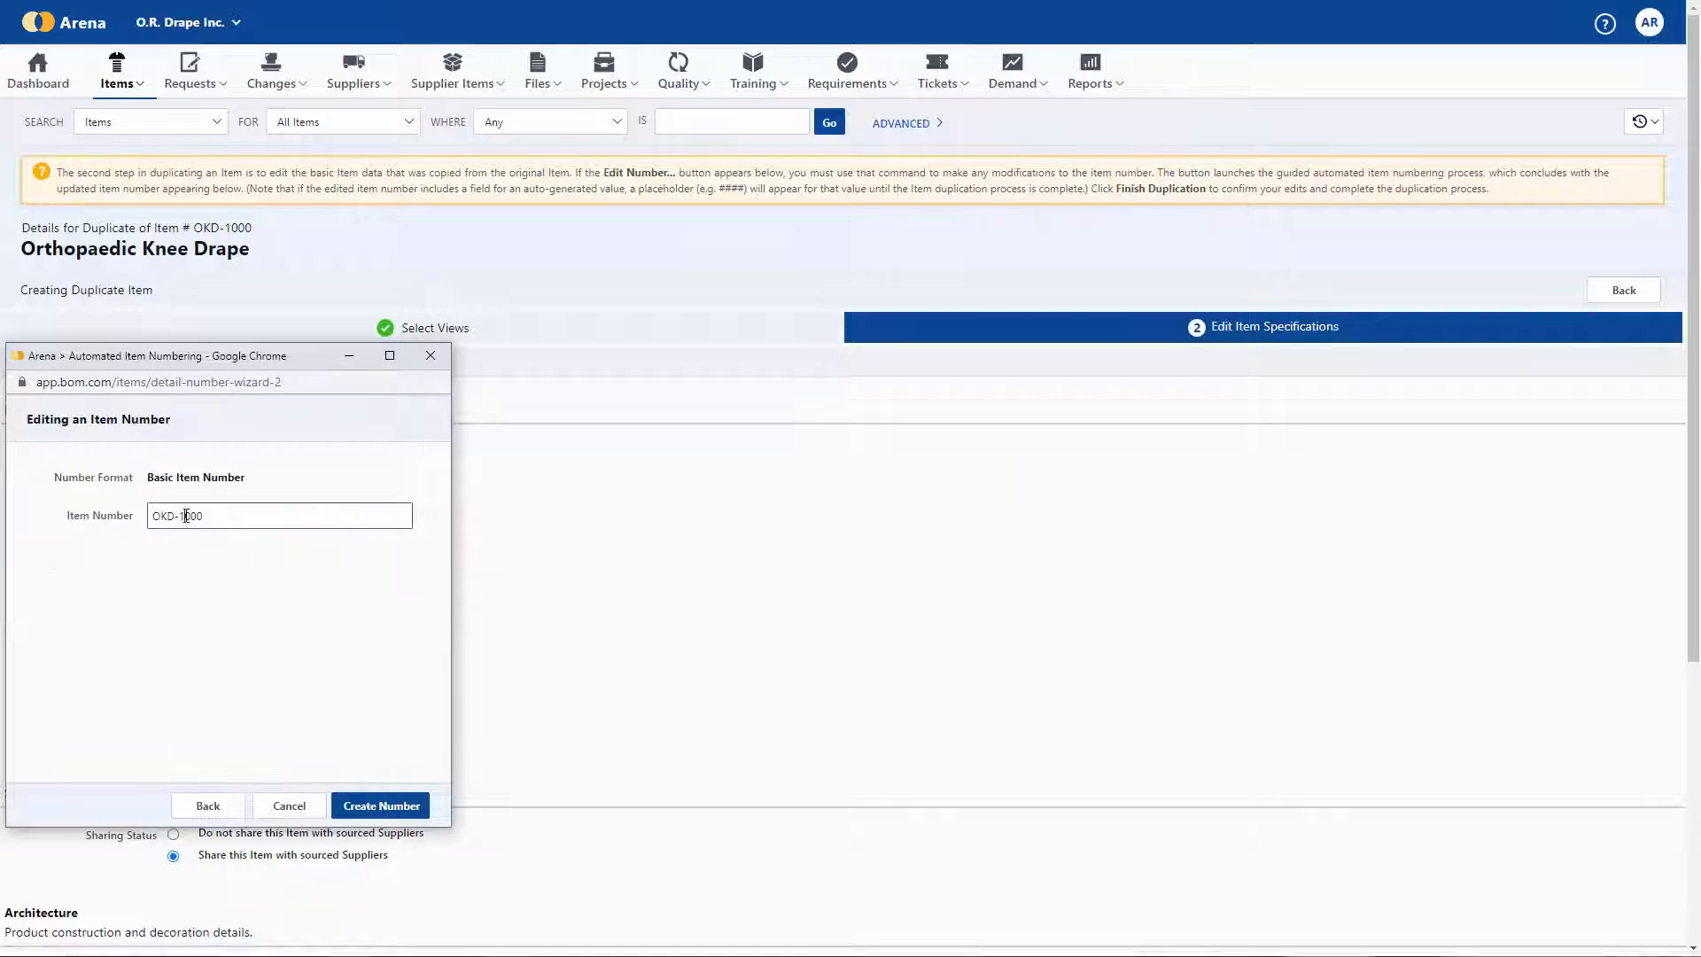
pyautogui.click(354, 805)
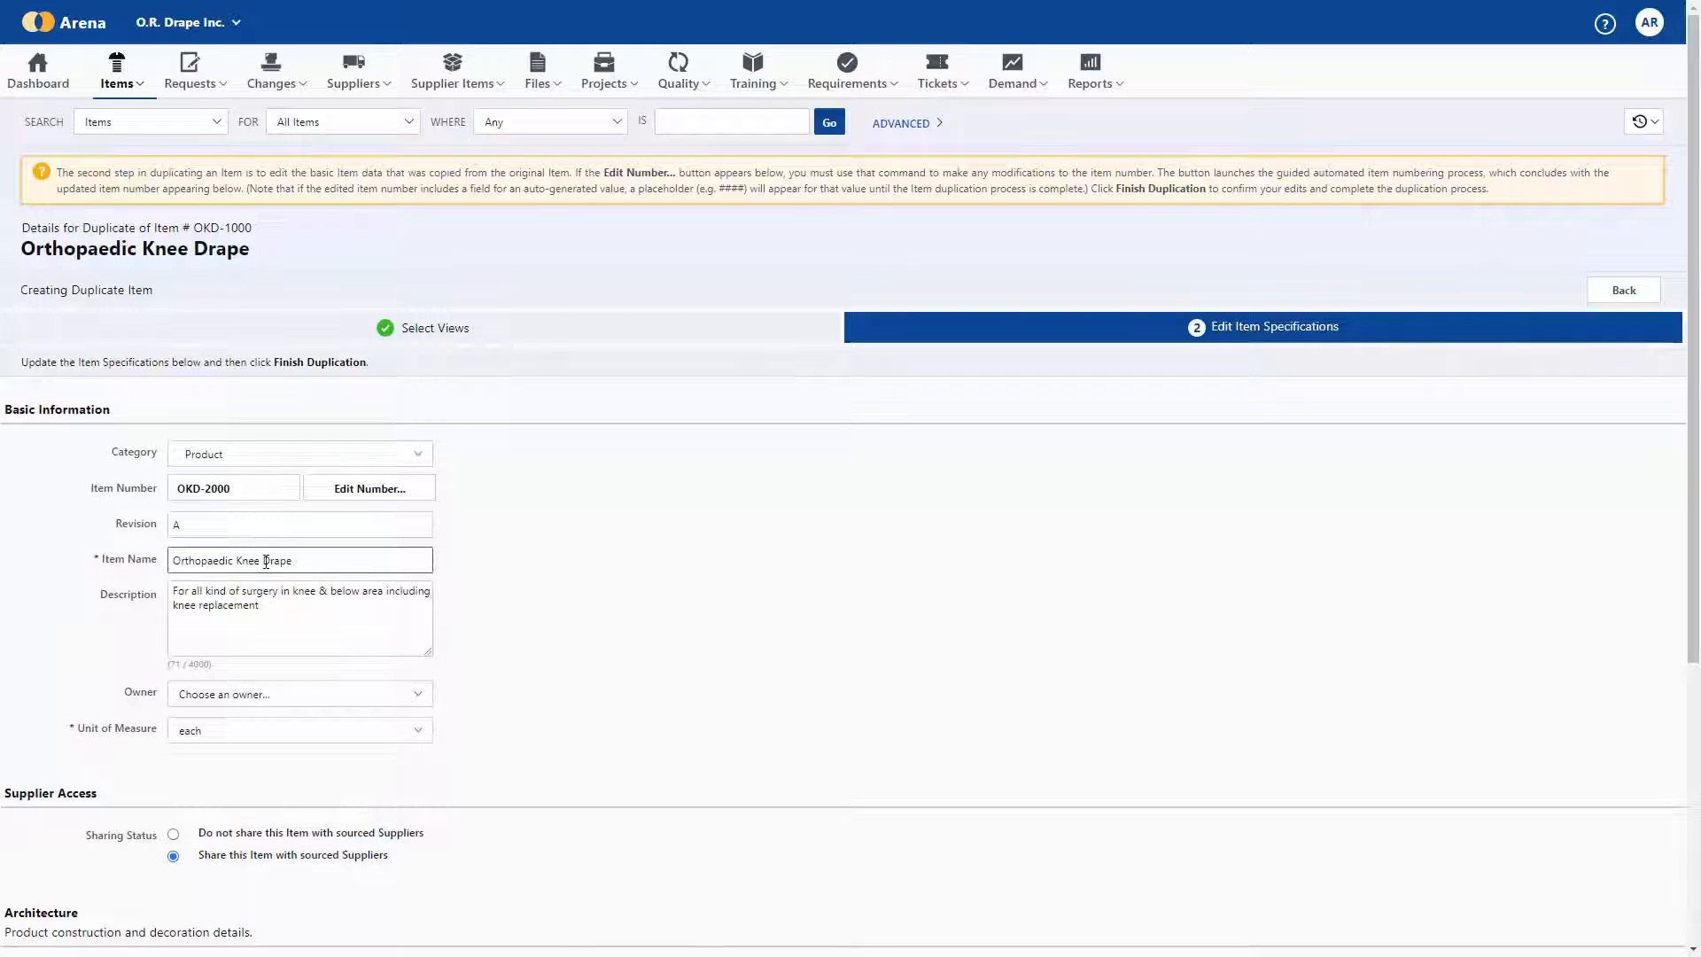
pyautogui.rightClick(217, 562)
pyautogui.click(257, 577)
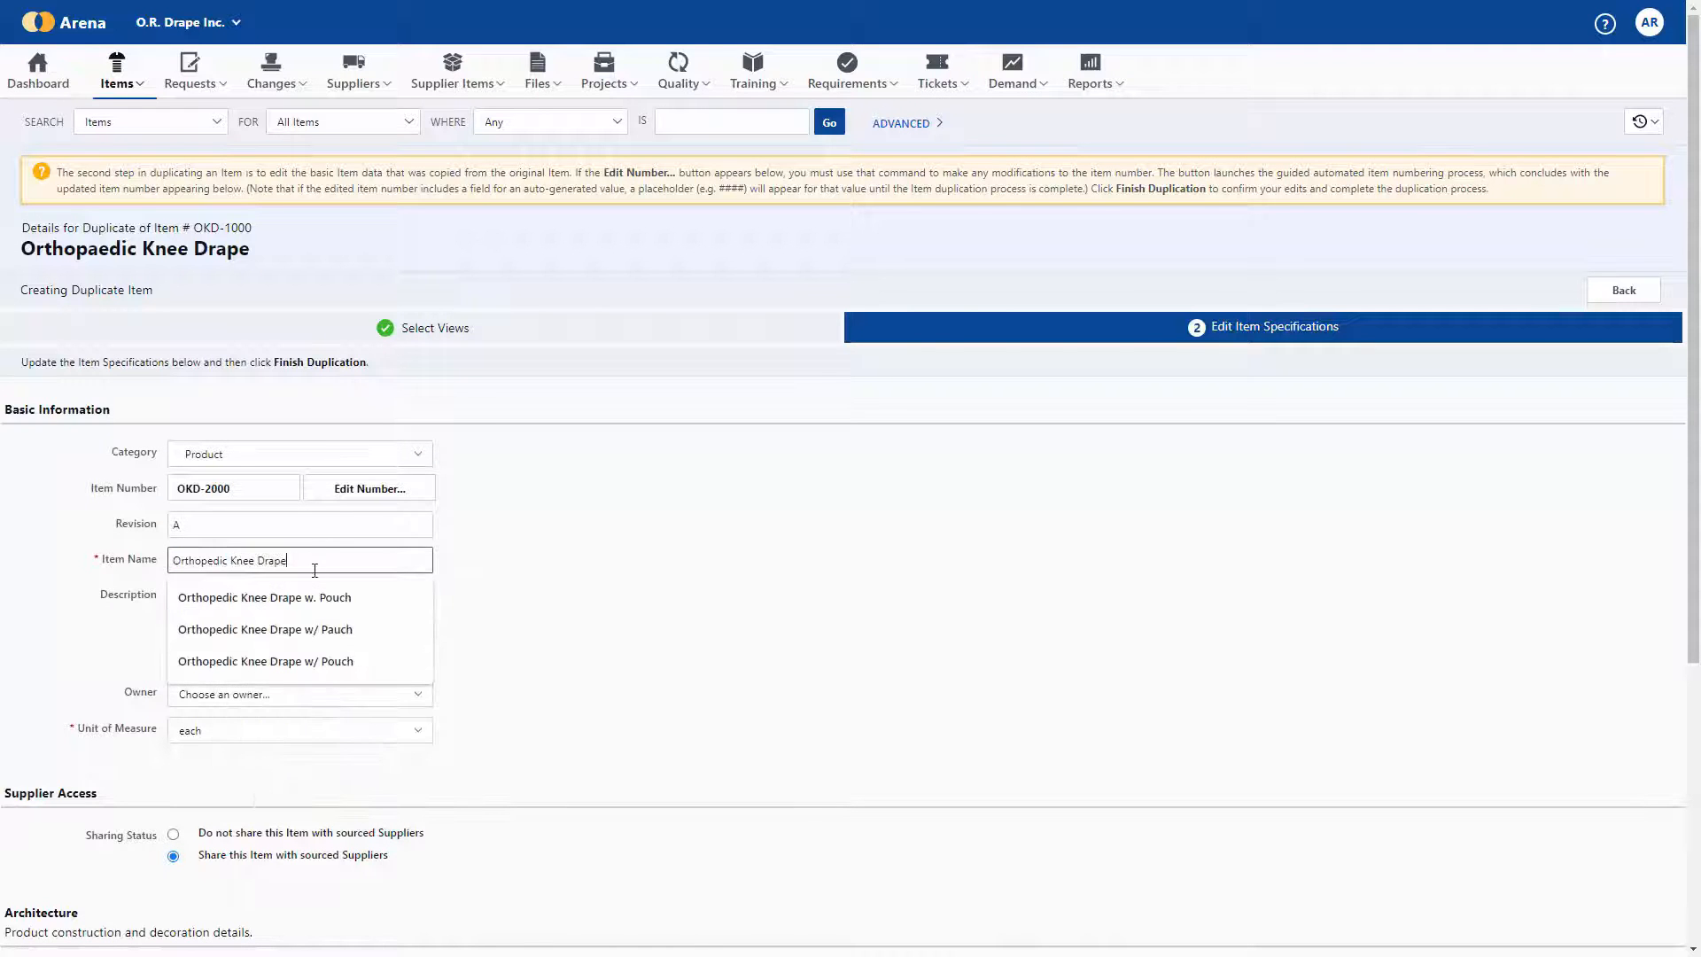
pyautogui.click(316, 671)
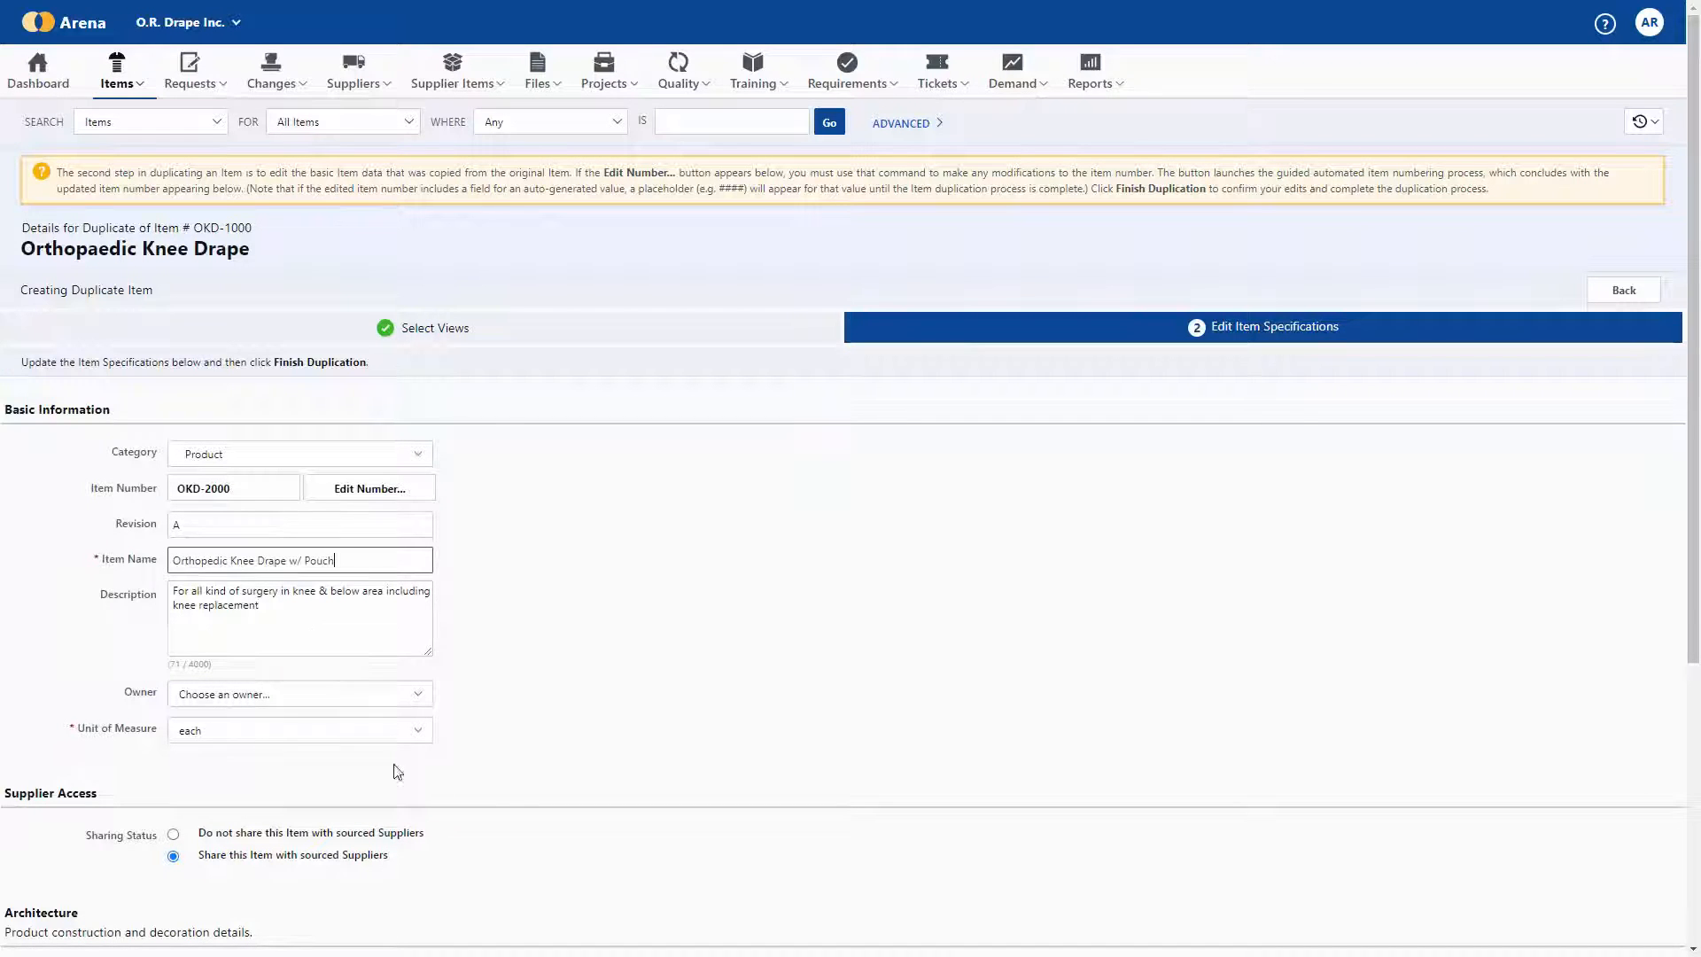
# Step: Set the duplicate's color to Sky Blue and finish the duplication
pyautogui.scroll(-5, 316, 661)
pyautogui.click(380, 673)
pyautogui.click(323, 640)
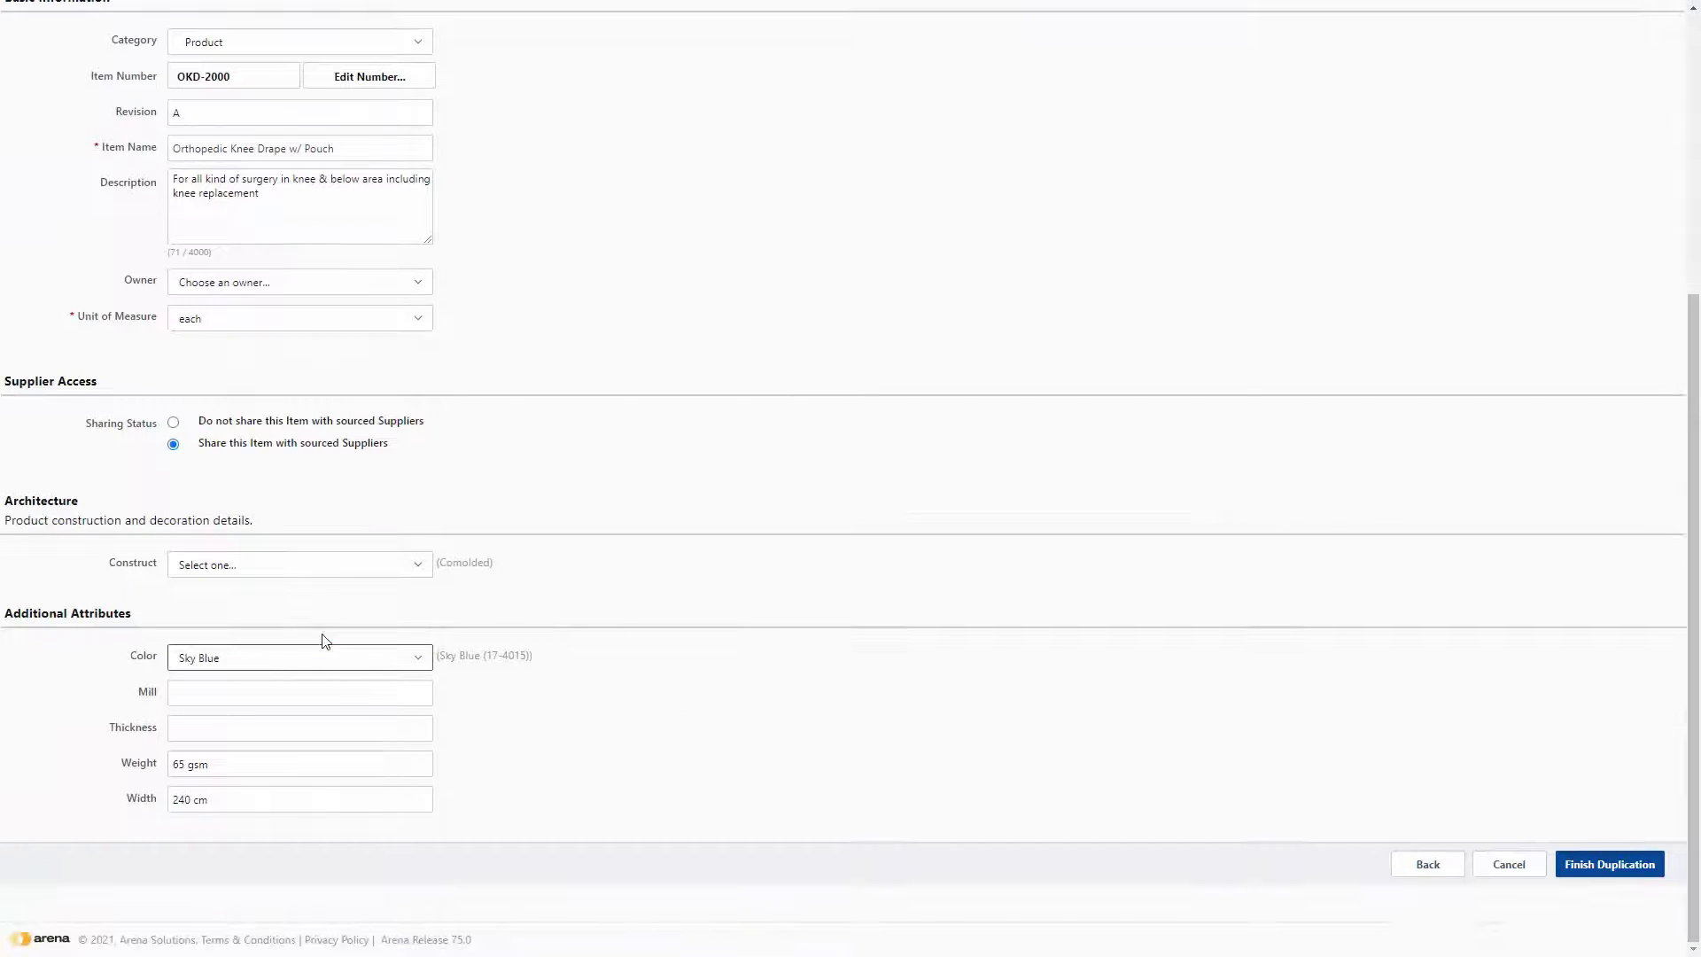
pyautogui.click(1558, 874)
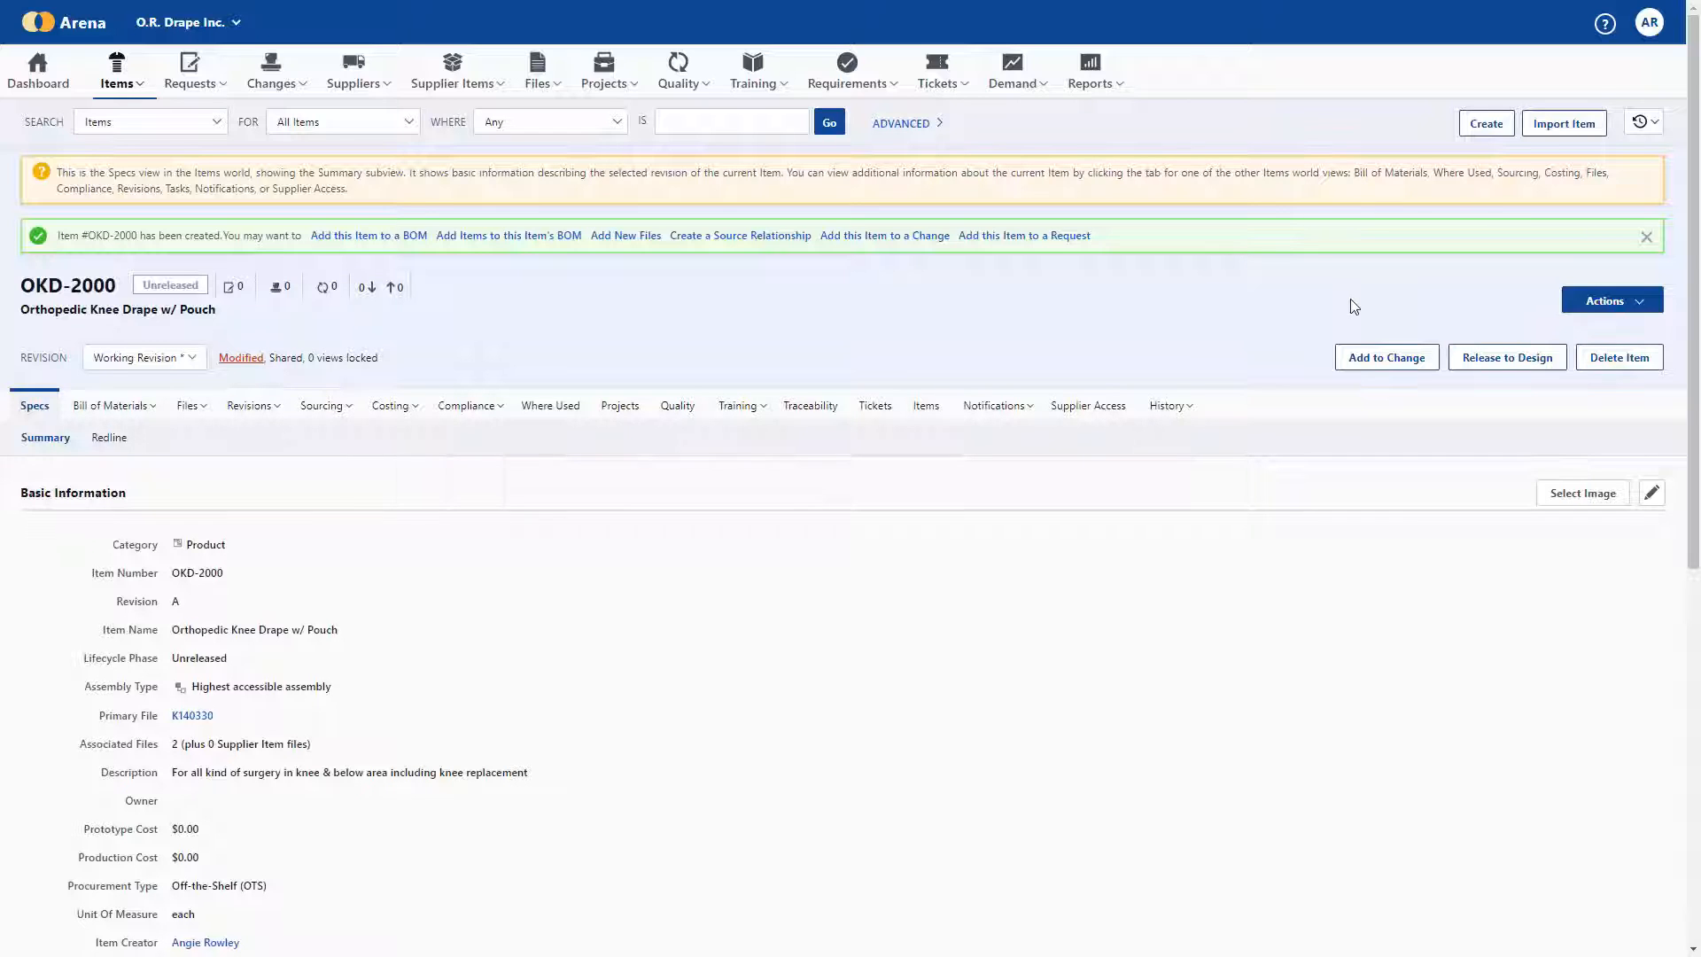
# Step: Release OKD-2000 to the Design stage in the Concept lifecycle phase, keeping revision number A
pyautogui.click(1487, 365)
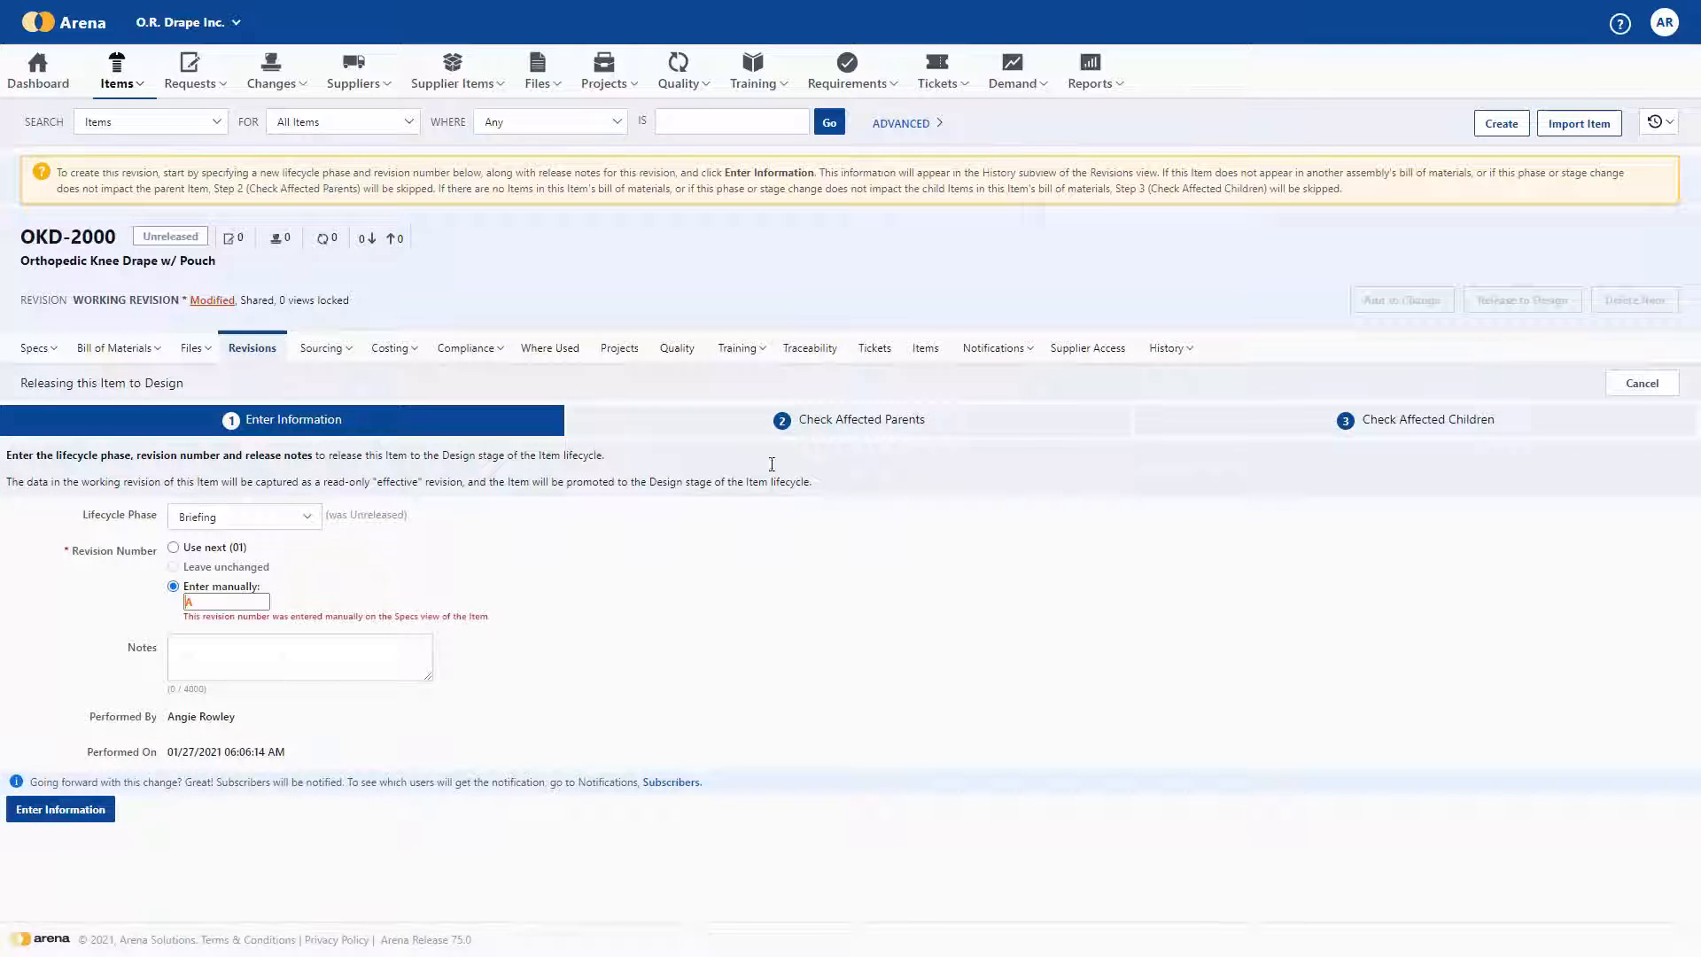
pyautogui.click(306, 517)
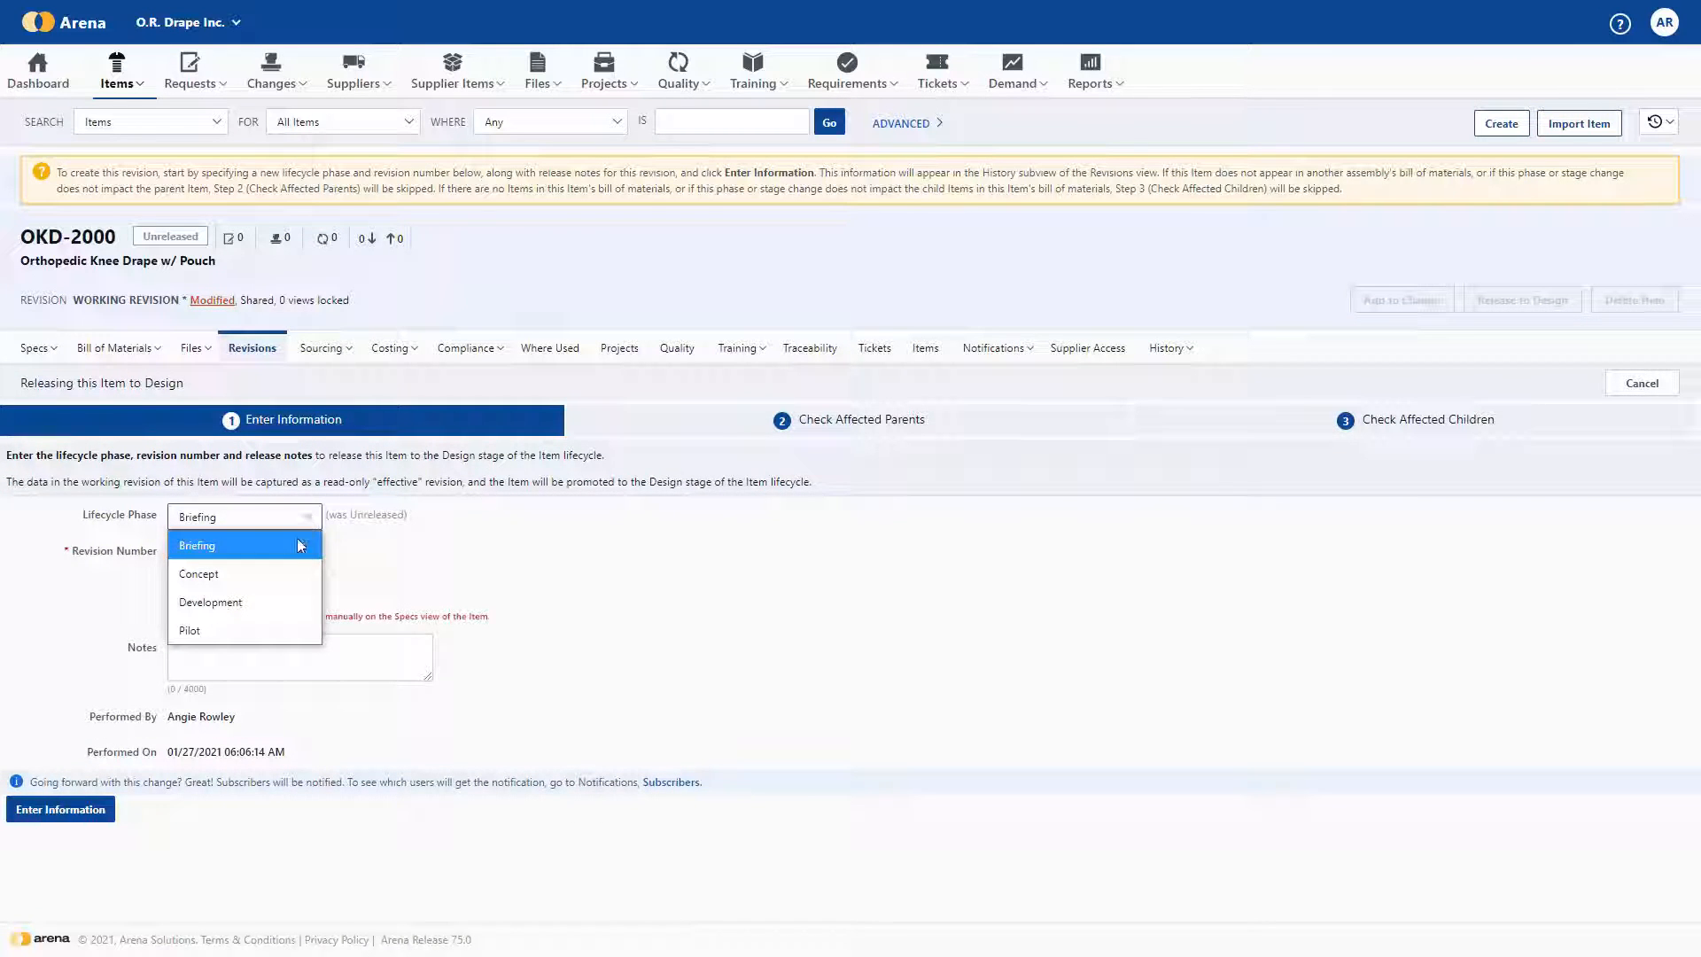
pyautogui.click(289, 573)
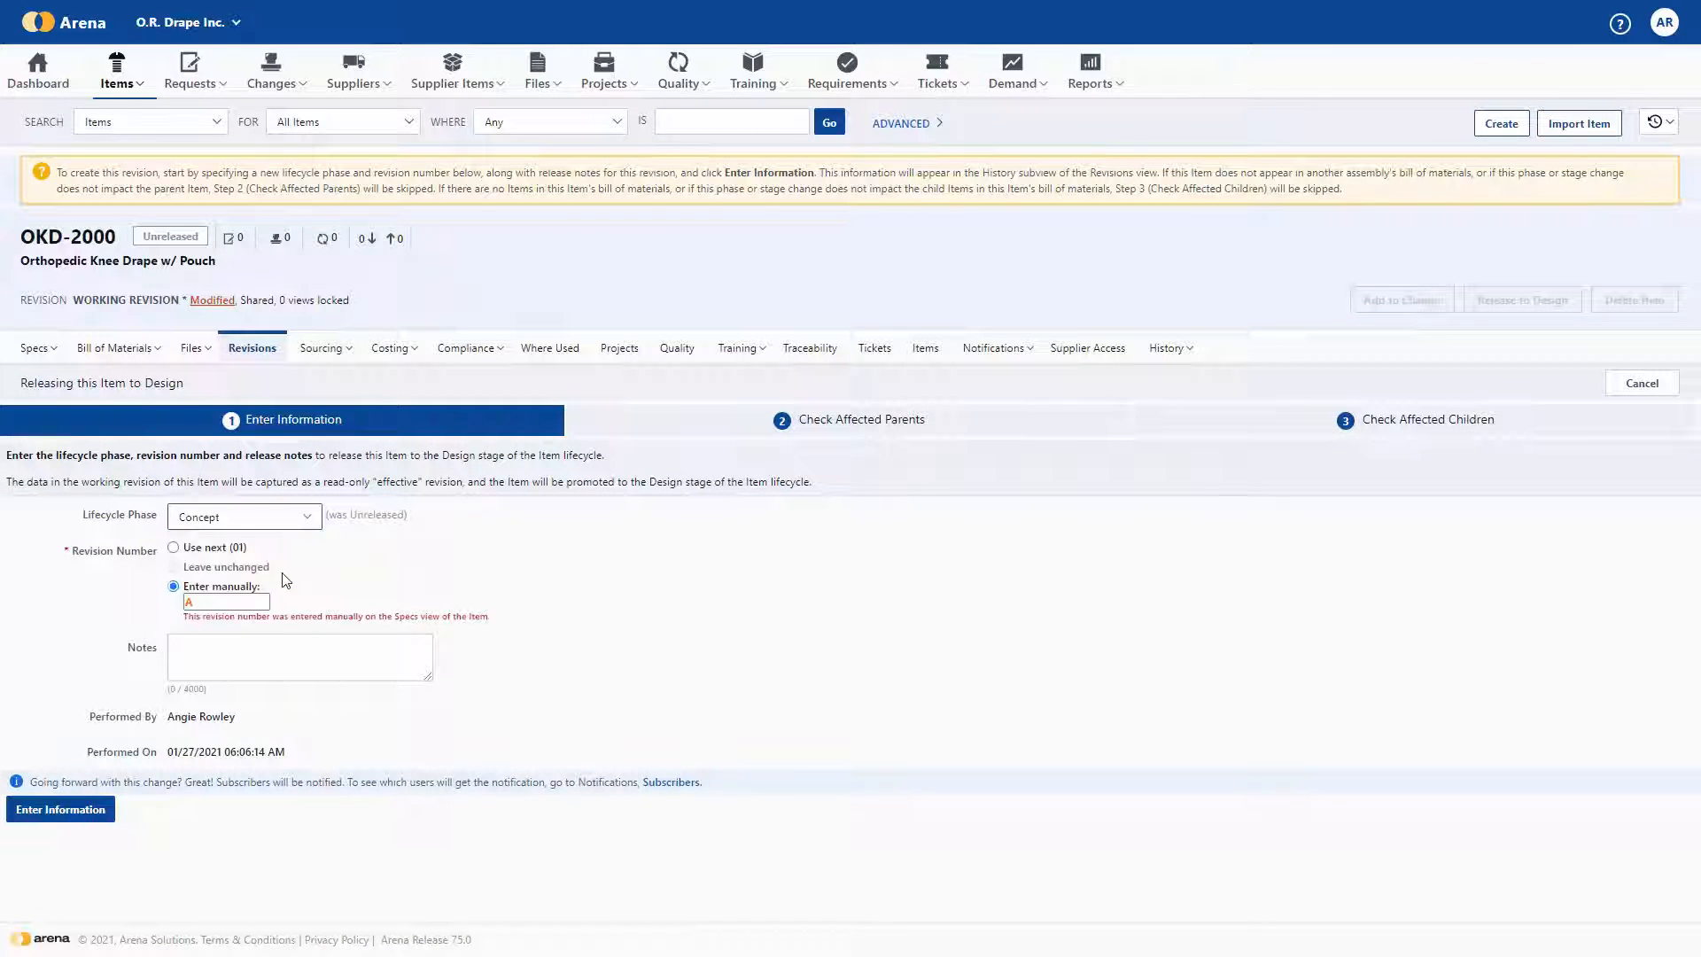
pyautogui.click(100, 814)
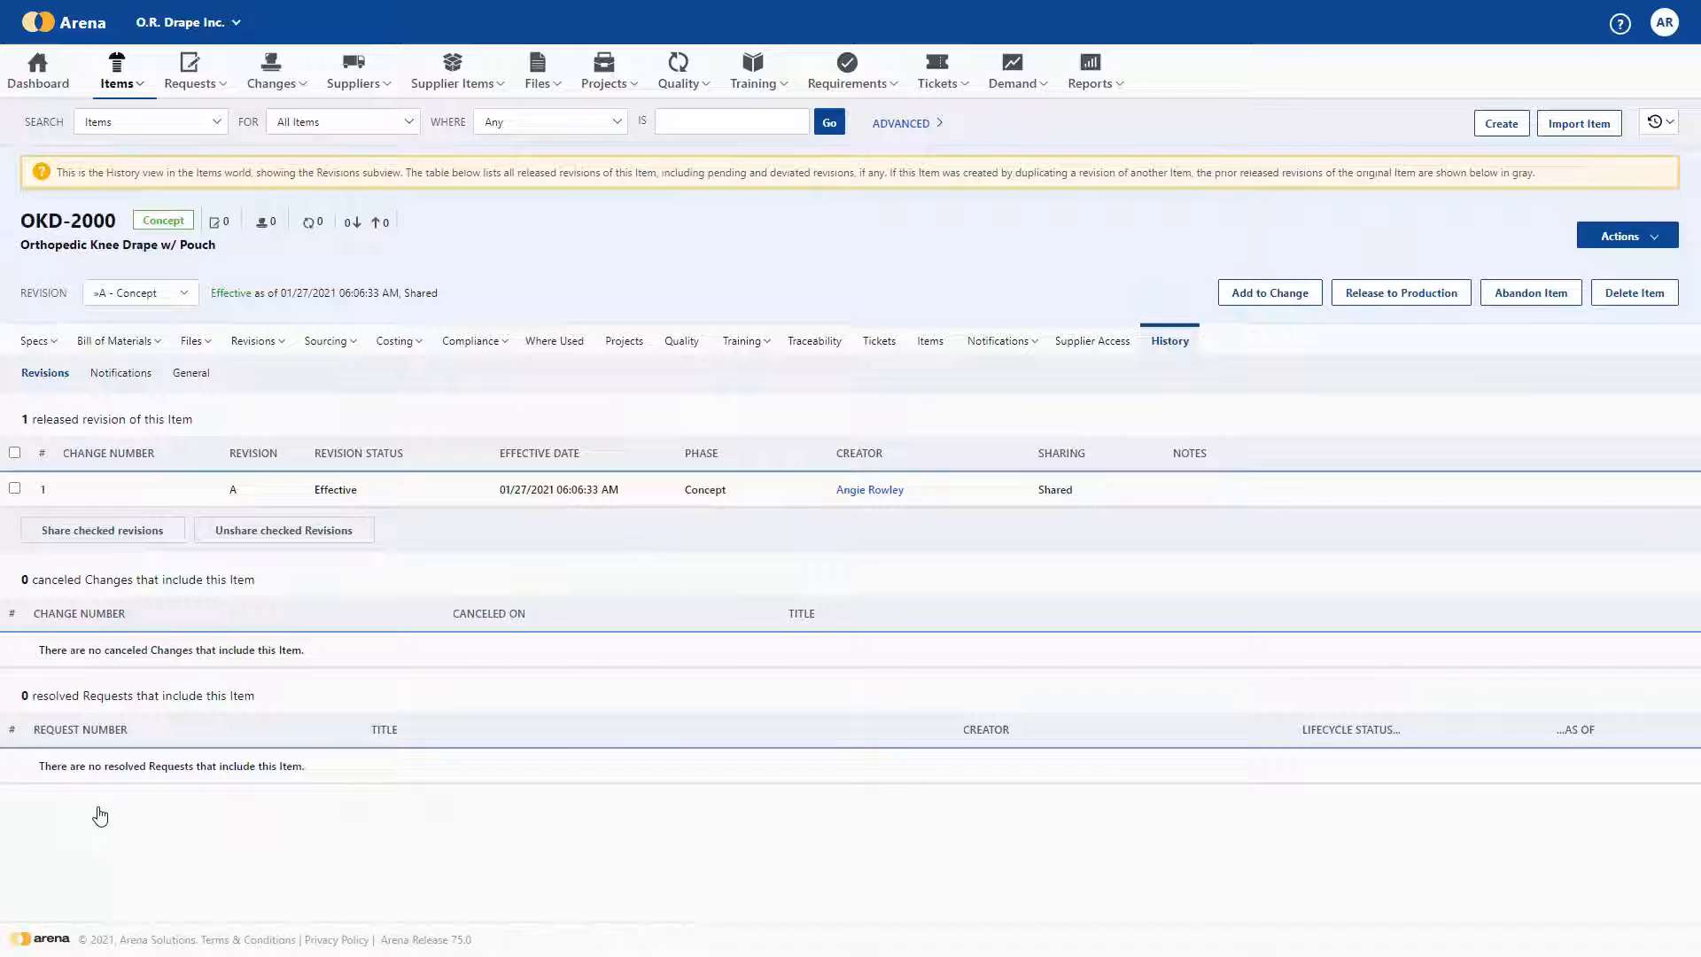
# Step: Show the bill of materials for the working revision of OKD-2000
pyautogui.click(118, 341)
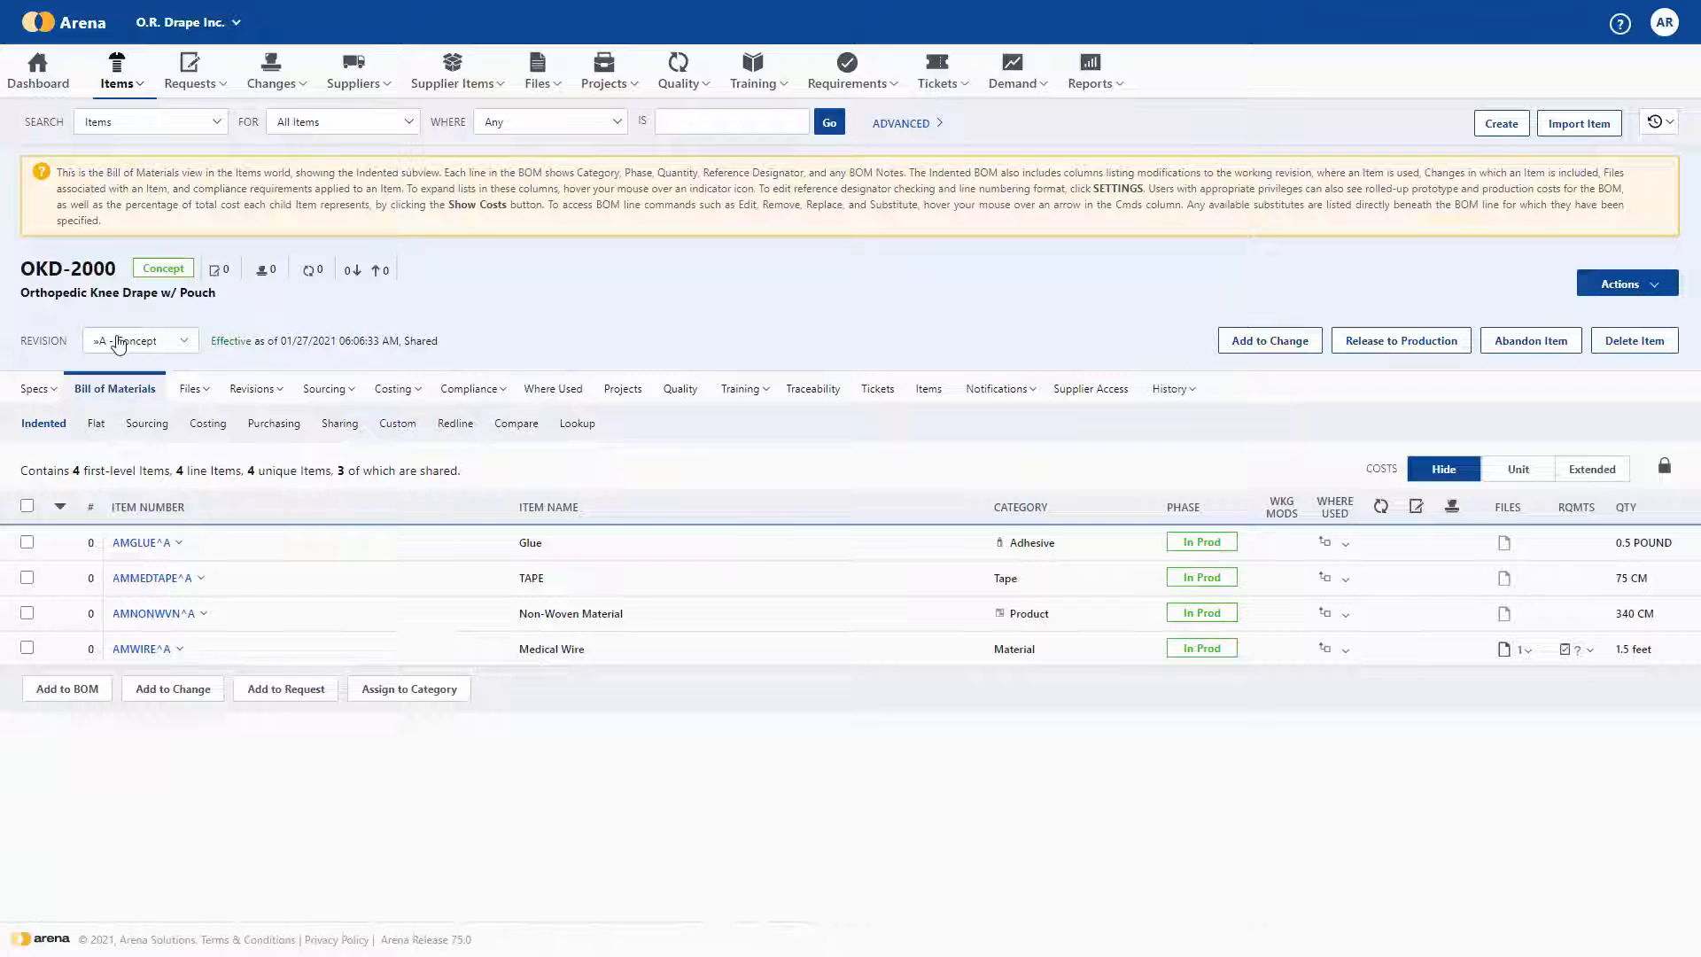
pyautogui.click(118, 344)
pyautogui.click(122, 370)
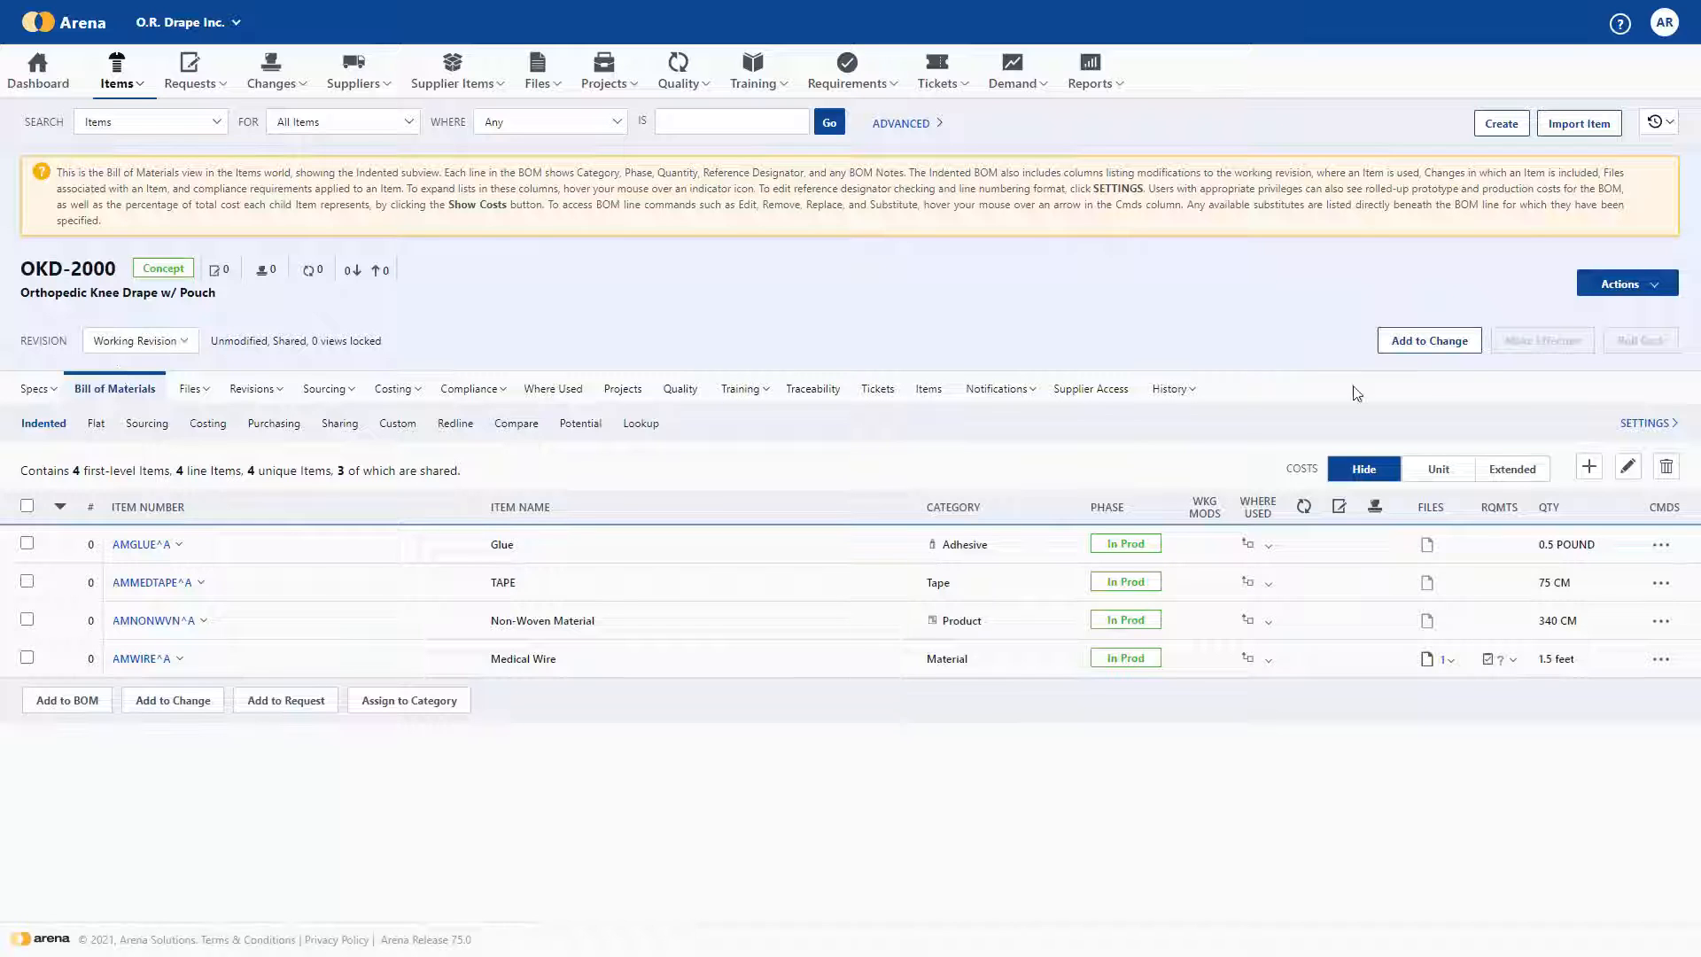
# Step: Set the BOM quantities to 0.75 pound of glue, 100 cm of tape, 450 cm of non-woven material and 2 feet of medical wire
pyautogui.click(1628, 468)
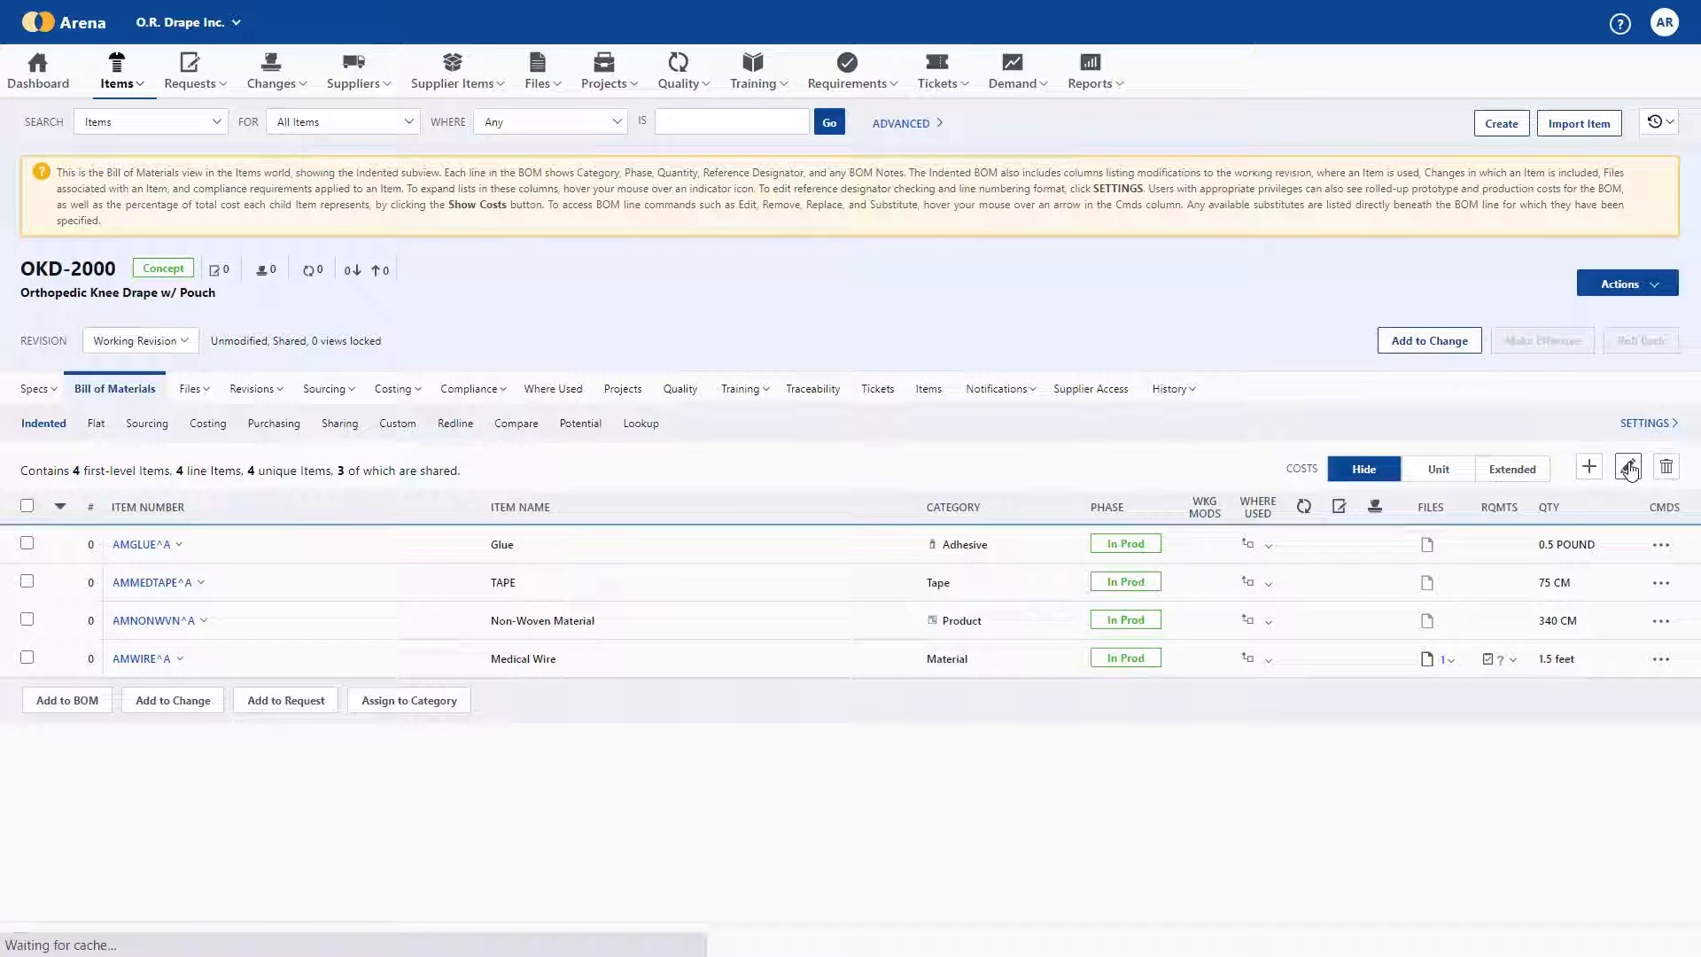
pyautogui.click(1276, 480)
pyautogui.press('BackSpace')
pyautogui.write('75')
pyautogui.moveTo(1270, 560); pyautogui.dragTo(1225, 566)
pyautogui.write('100')
pyautogui.press('Tab')
pyautogui.write('450')
pyautogui.press('Tab')
pyautogui.write('2')
pyautogui.click(1549, 868)
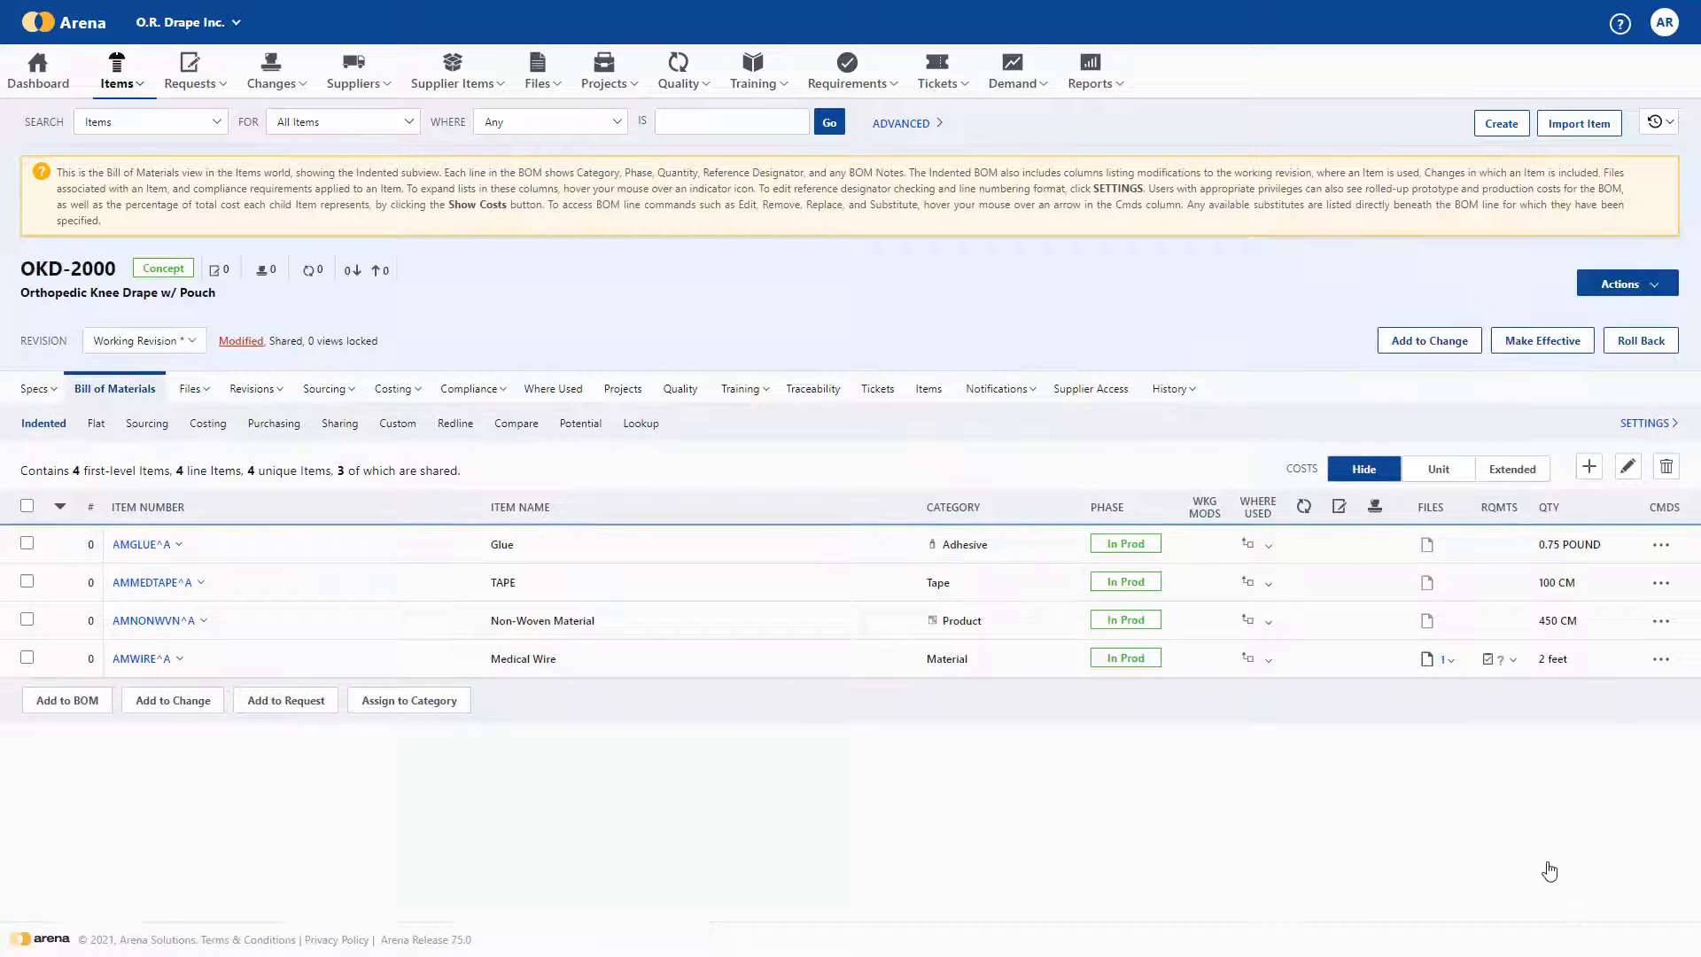
# Step: Make the working revision of OKD-2000 effective in the Development phase, leaving revision number A unchanged
pyautogui.click(1518, 338)
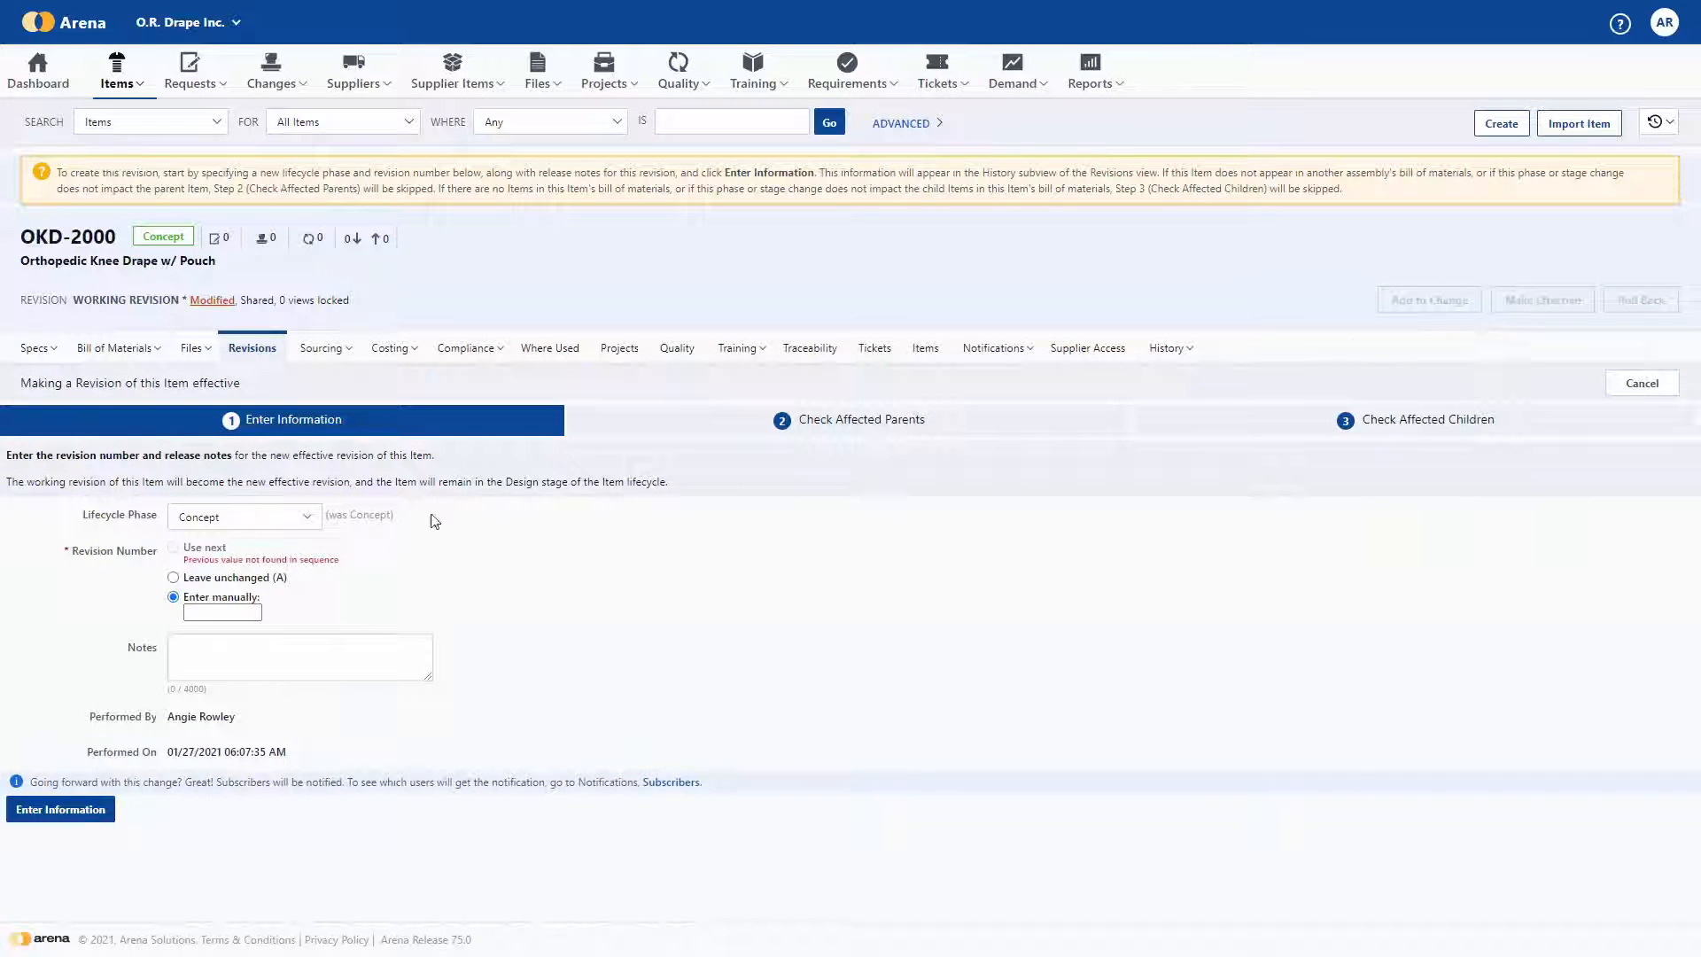
pyautogui.click(302, 517)
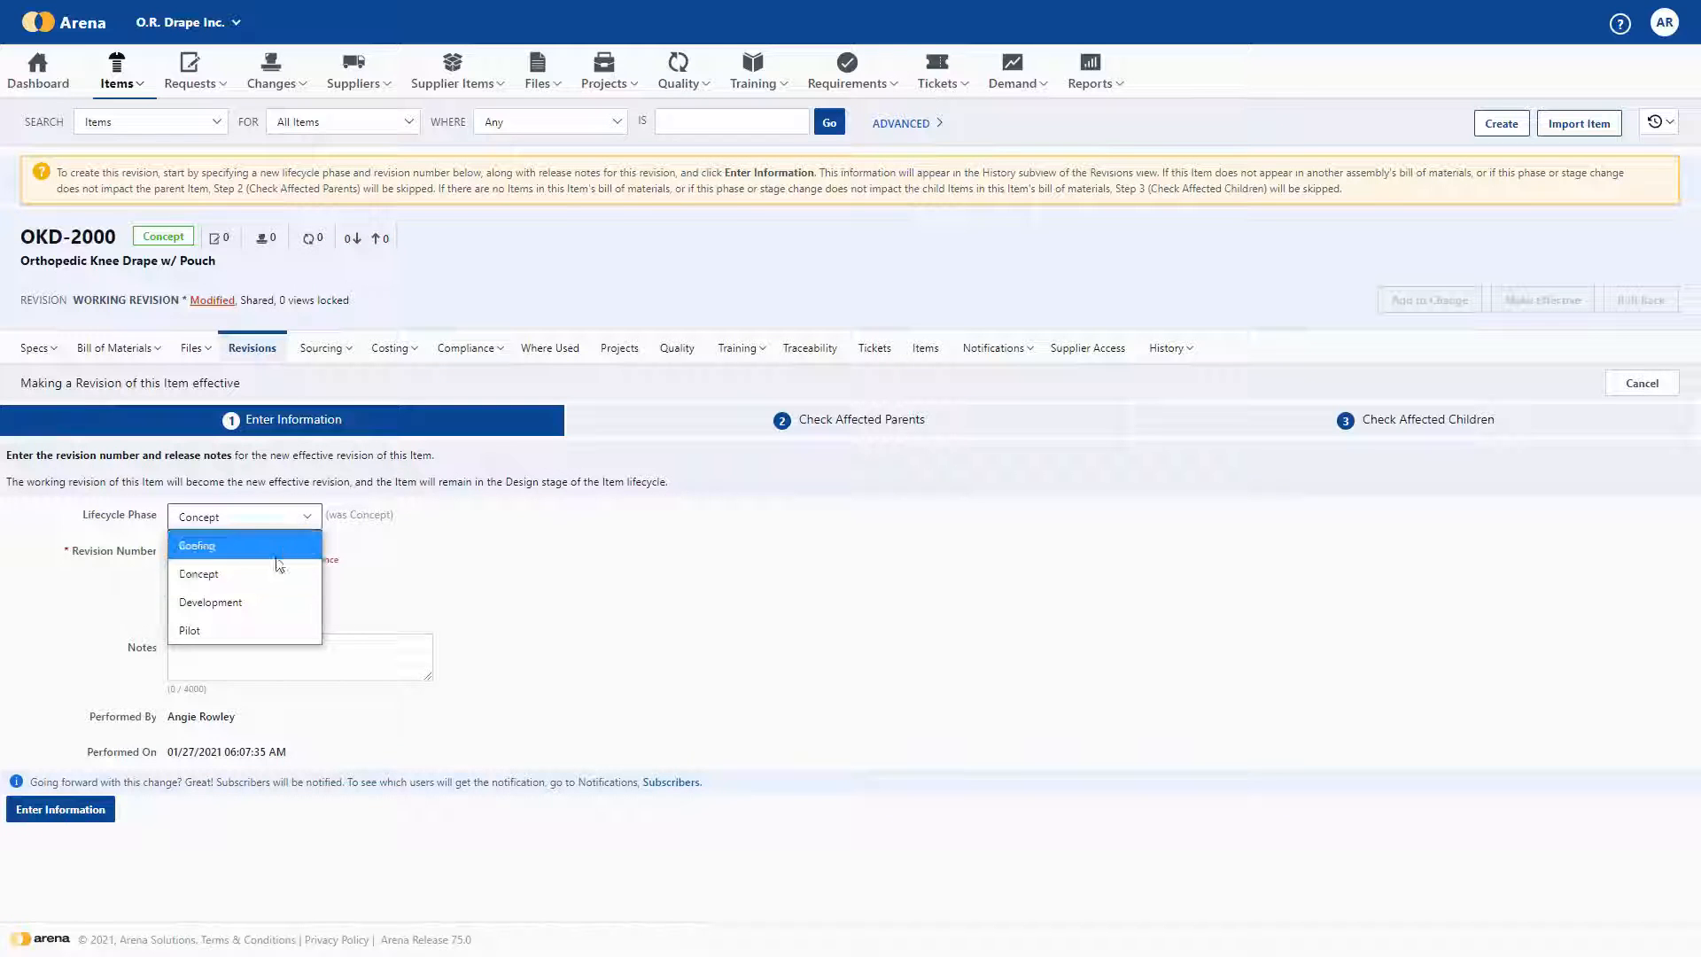
pyautogui.click(254, 601)
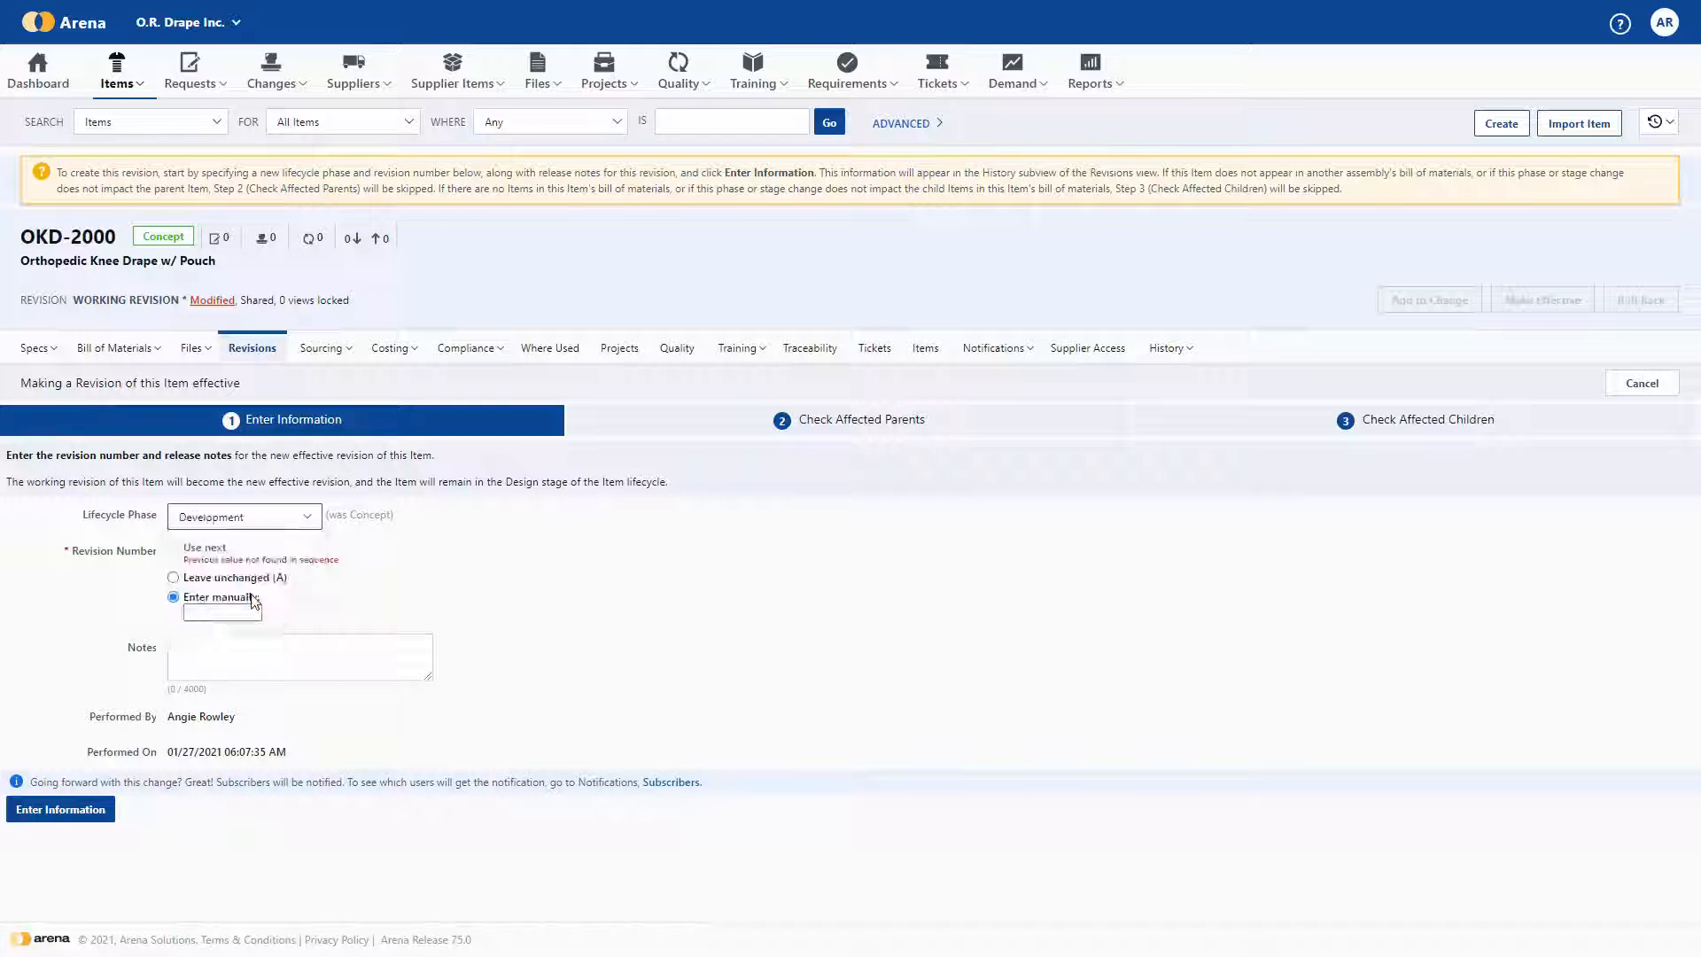
pyautogui.click(235, 577)
pyautogui.click(74, 808)
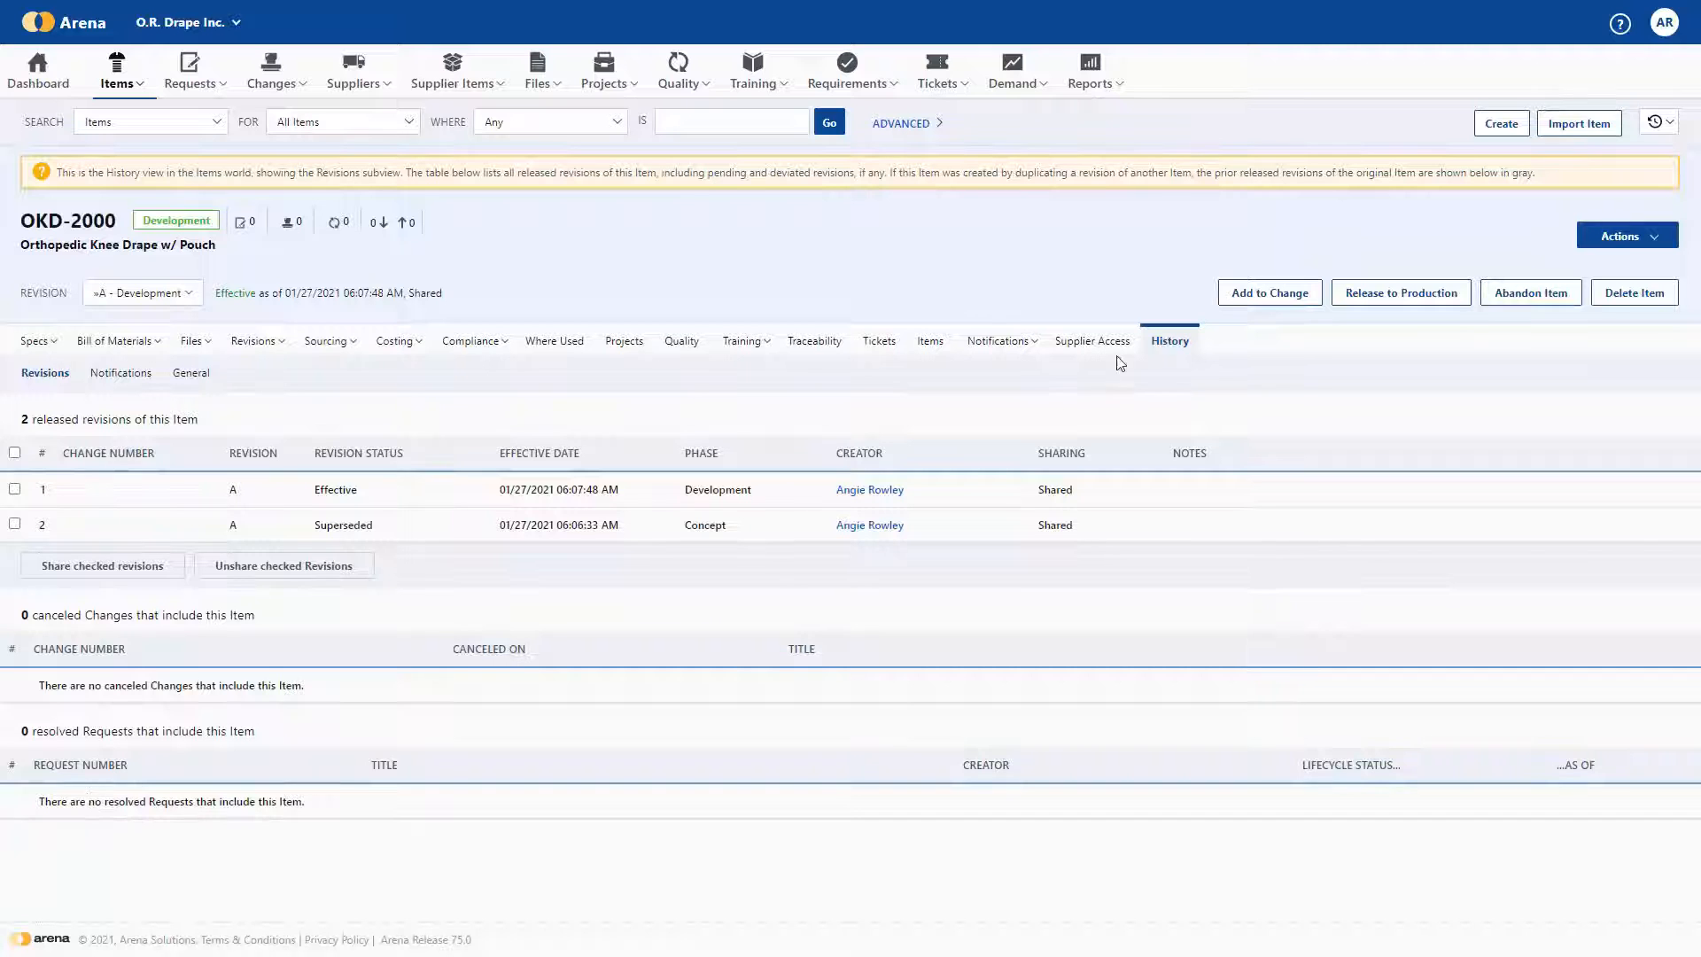
# Step: Release OKD-2000 to production in the In Production phase, leaving revision number A unchanged
pyautogui.click(1343, 295)
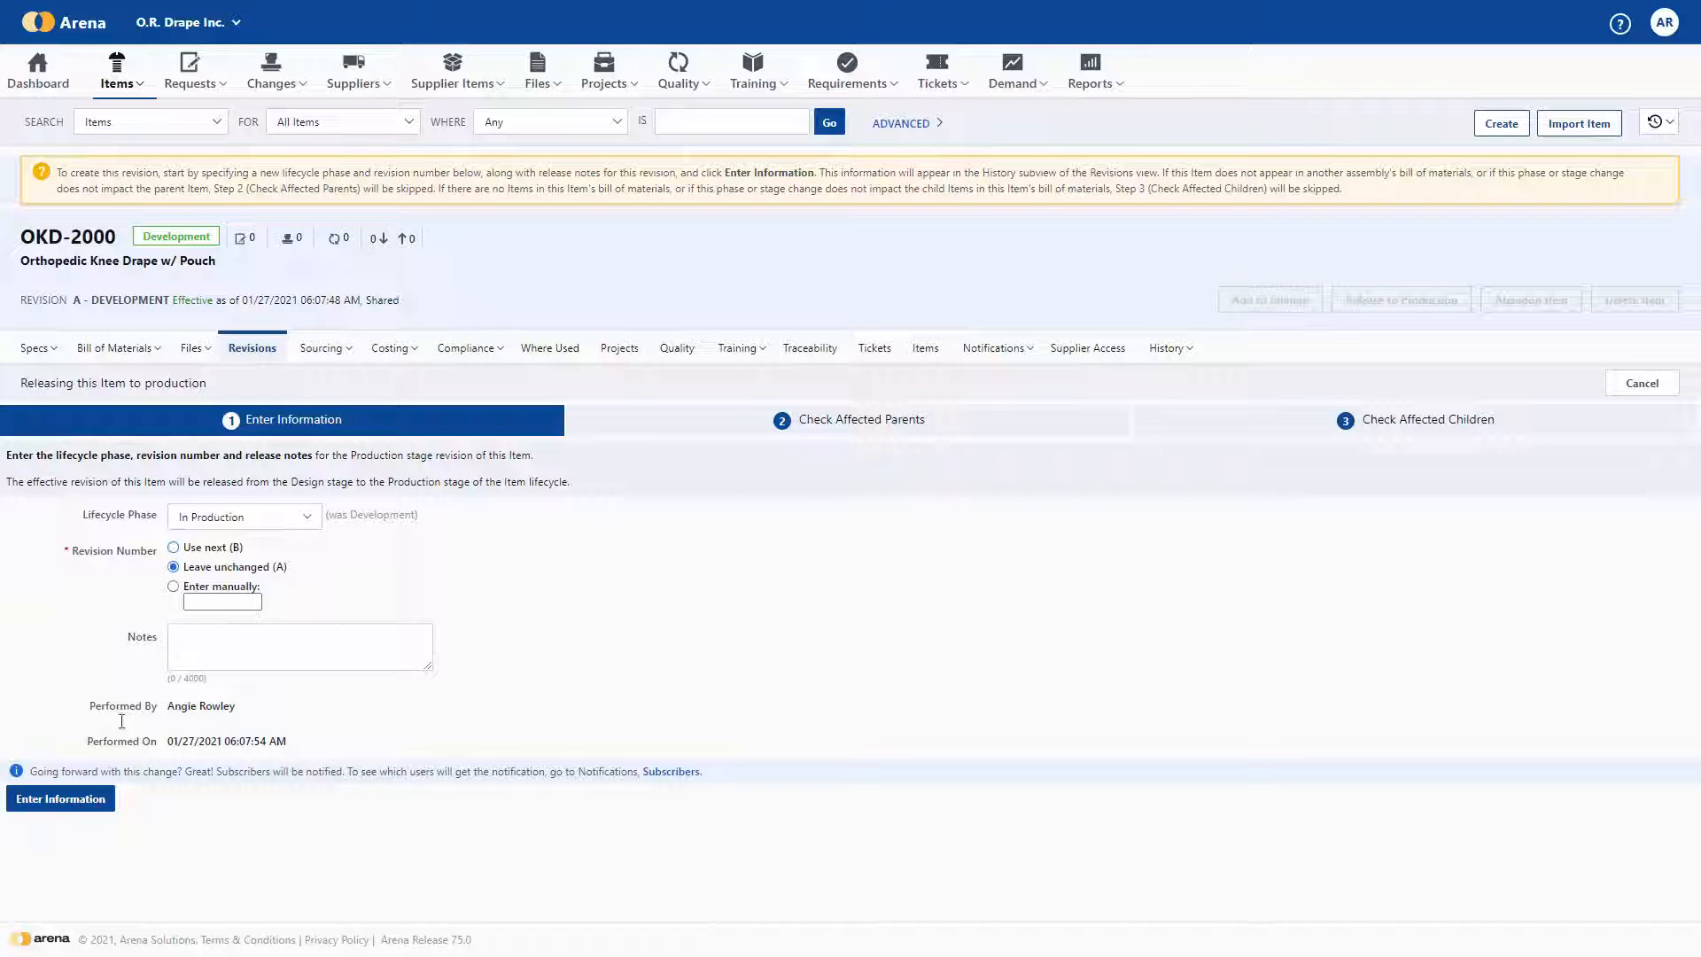
pyautogui.click(93, 799)
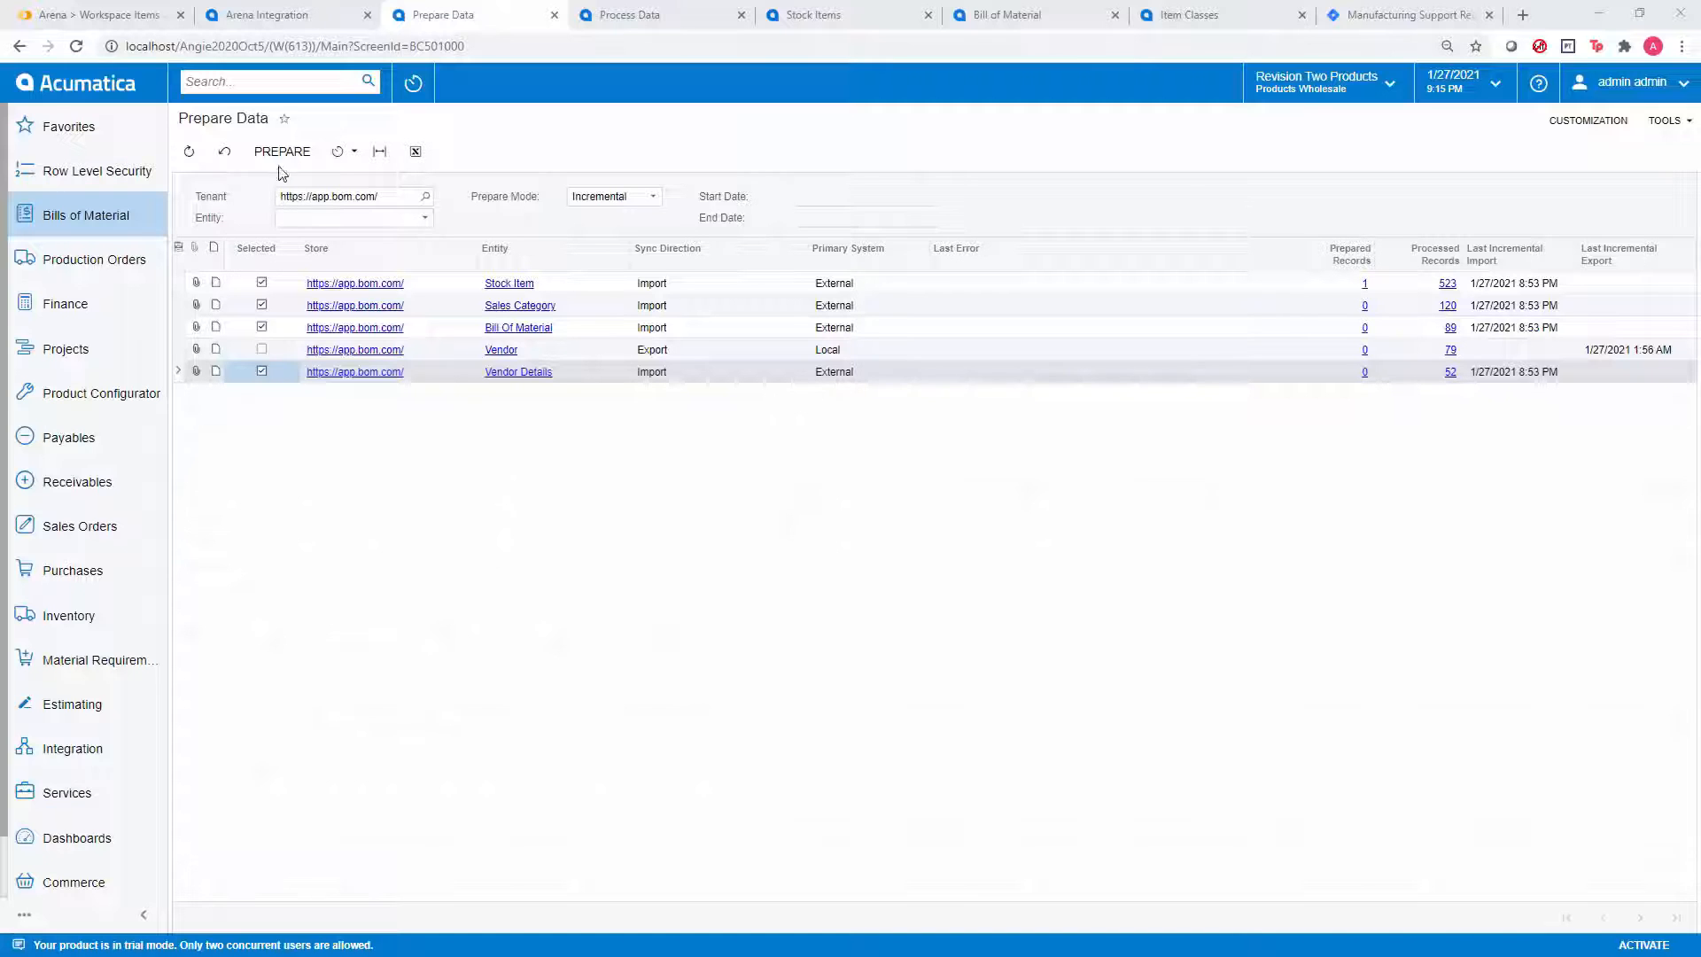
# Step: In Acumatica, incrementally prepare the Stock Item, Sales Category, Bill Of Material and Vendor Details data, and open the Process Data screen
pyautogui.click(282, 154)
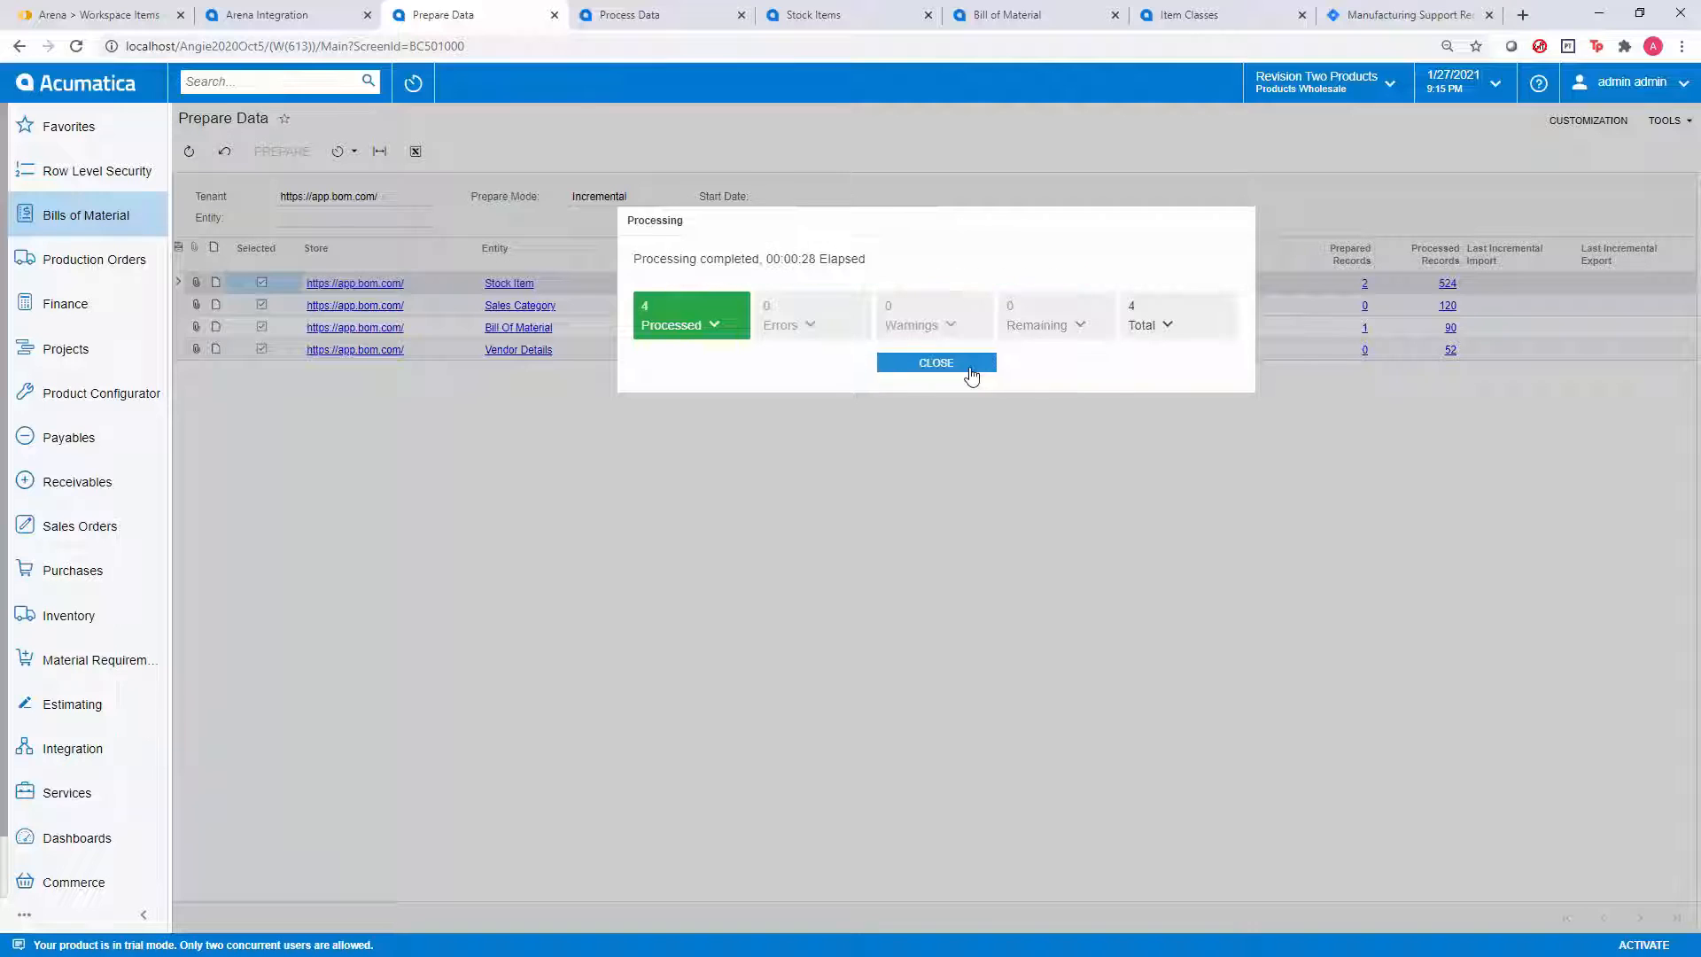
pyautogui.click(972, 365)
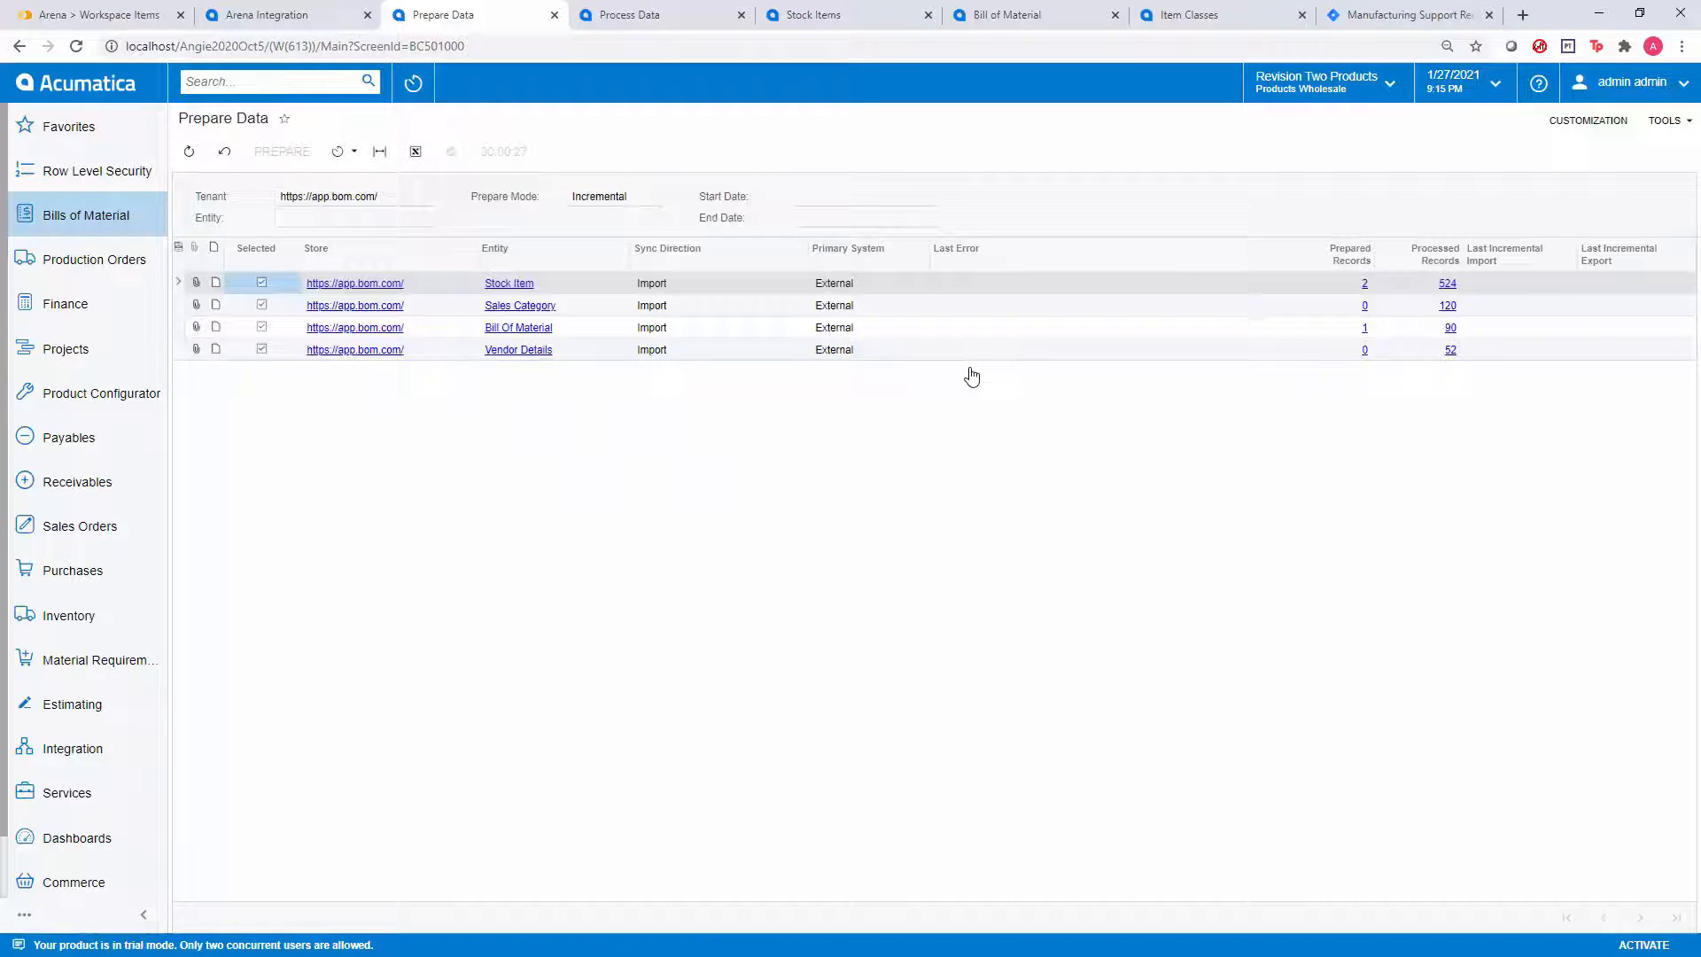
pyautogui.click(673, 19)
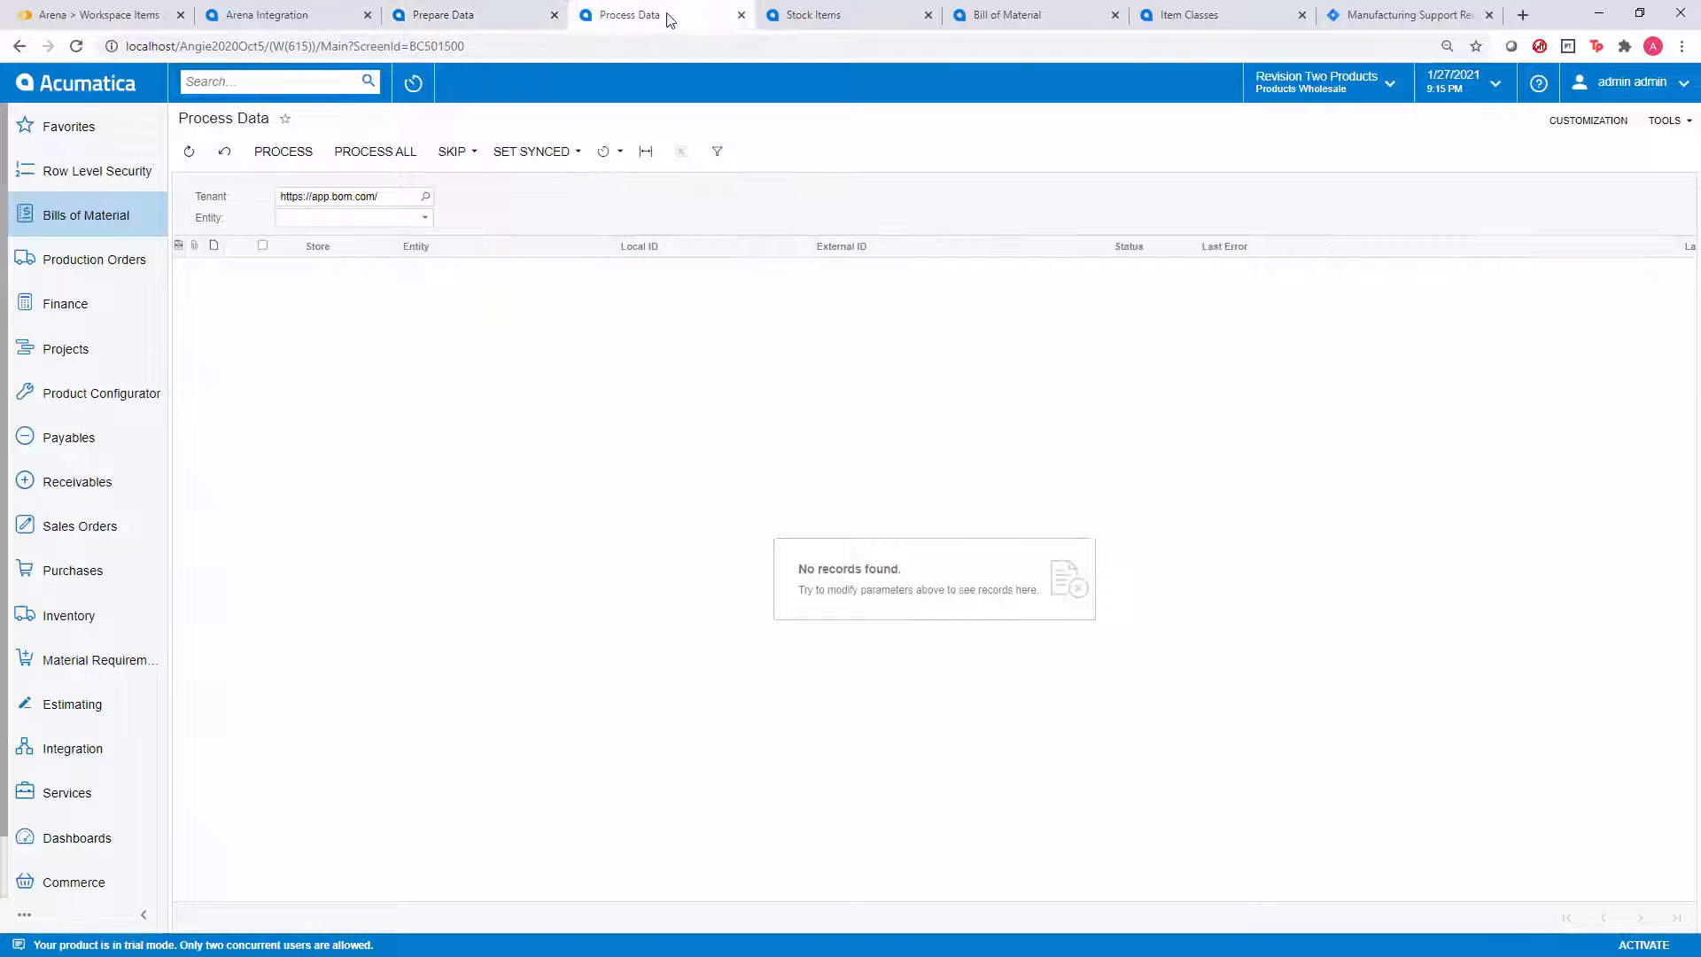
# Step: Refresh the pending synchronization records and process all of them, covering the stock item and its bill of material
pyautogui.click(191, 162)
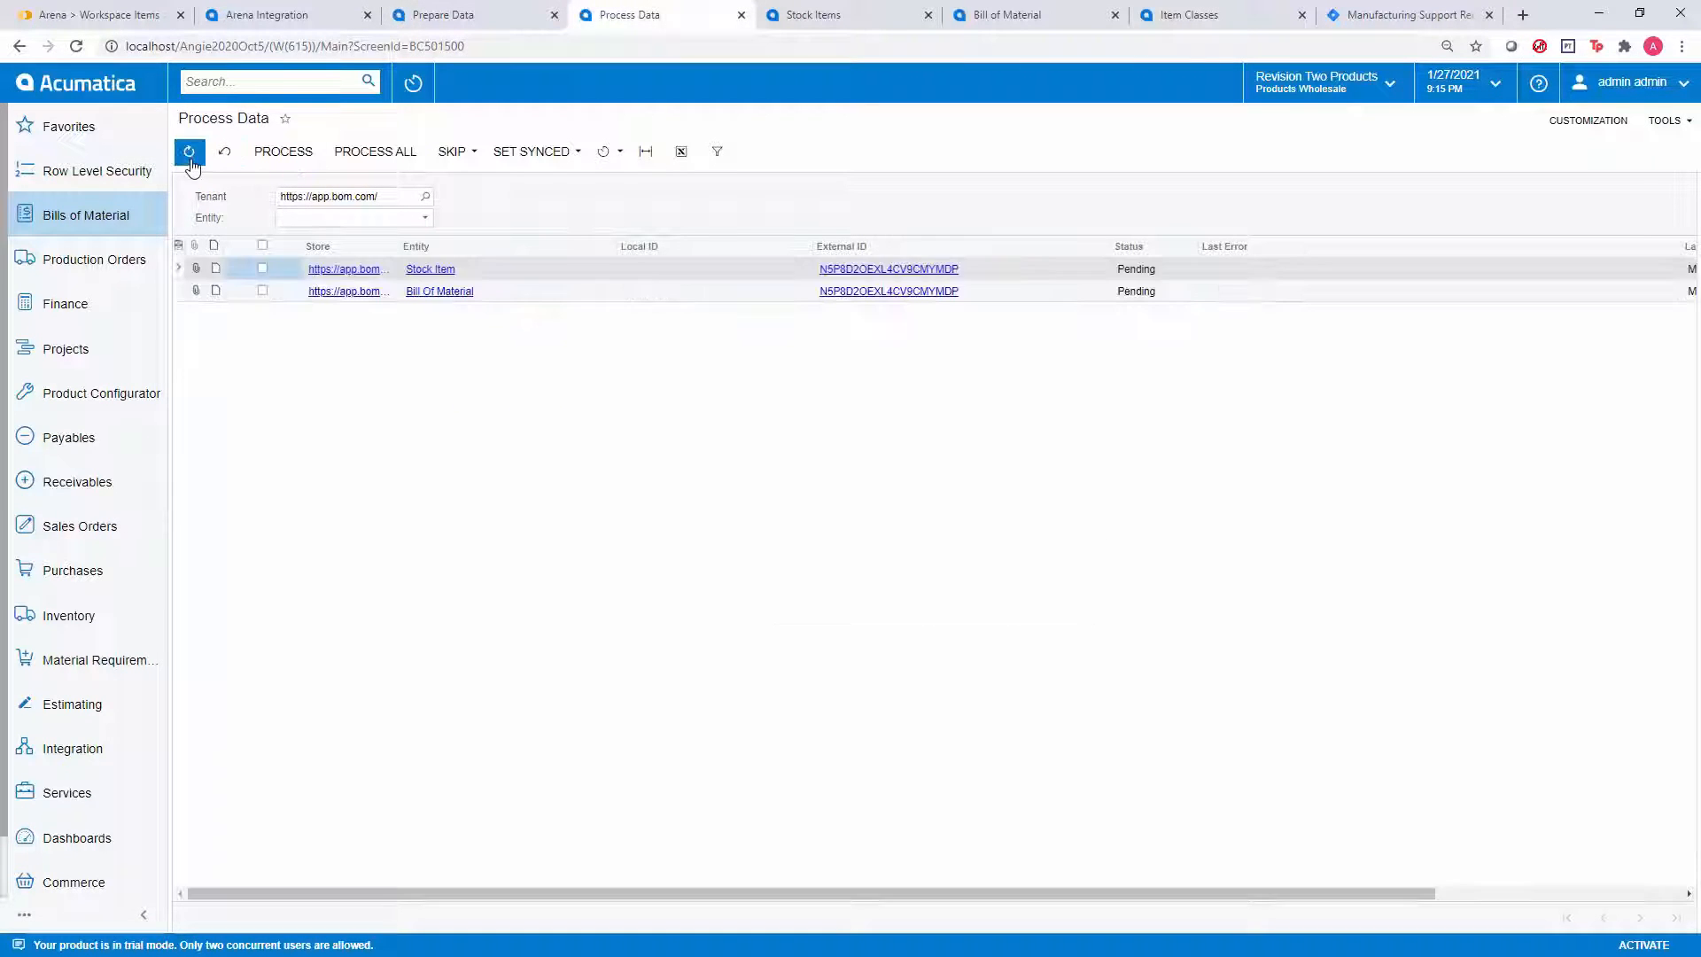
pyautogui.click(398, 159)
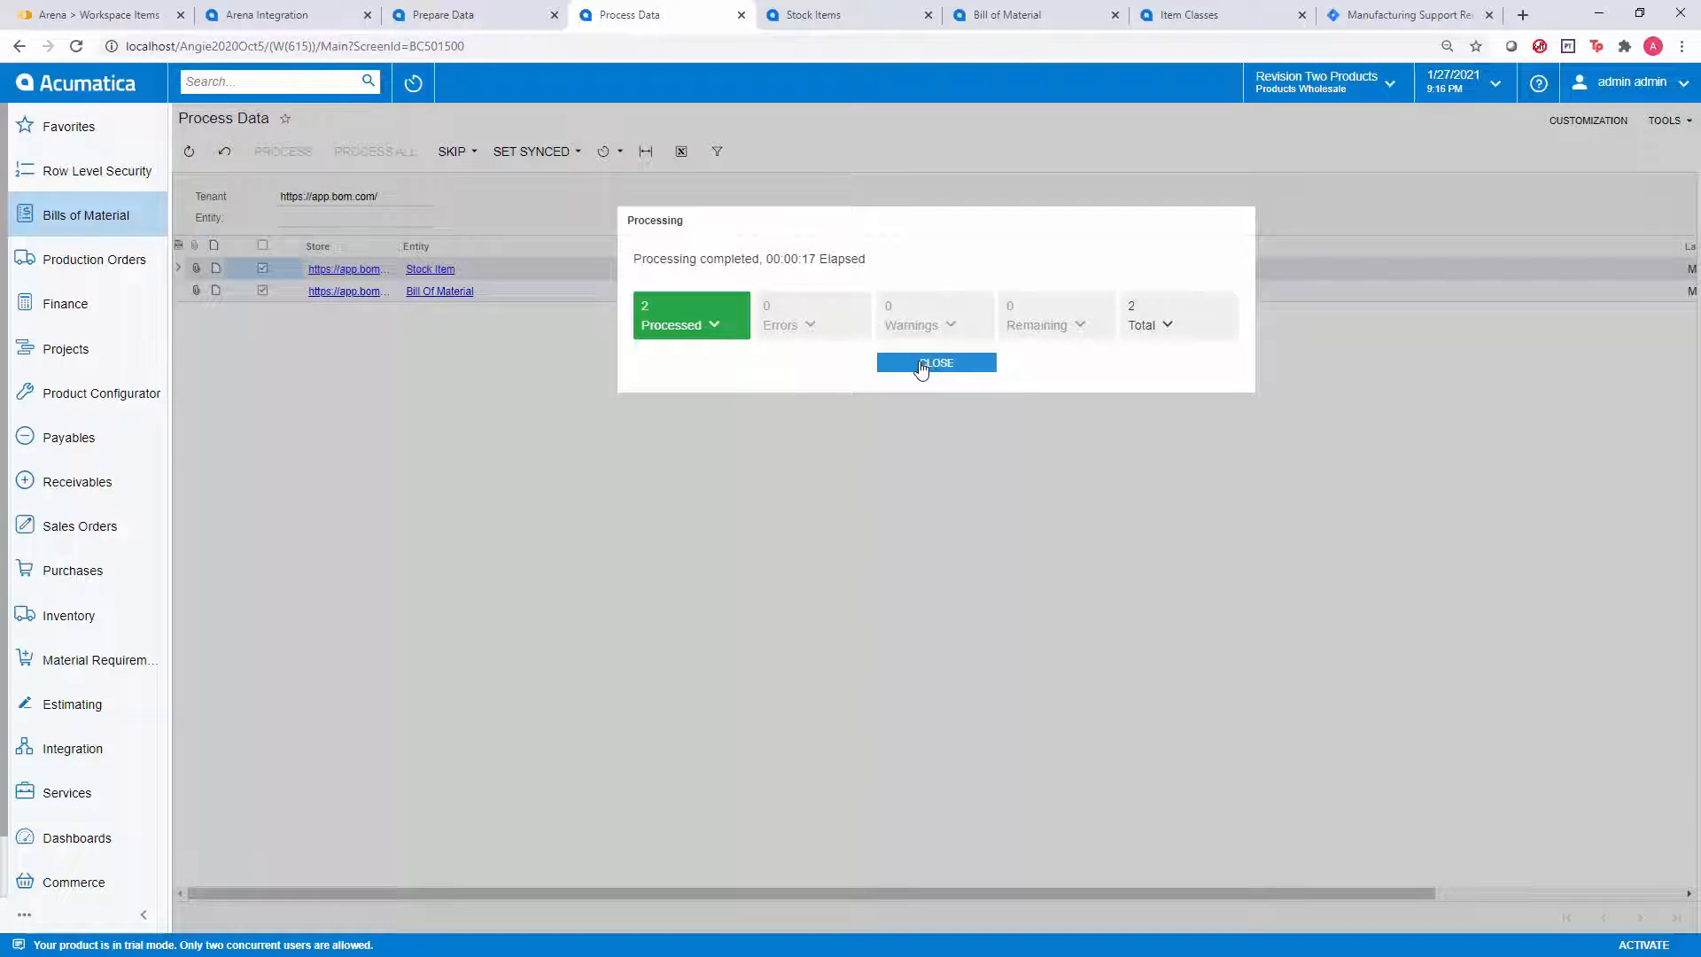
pyautogui.click(921, 364)
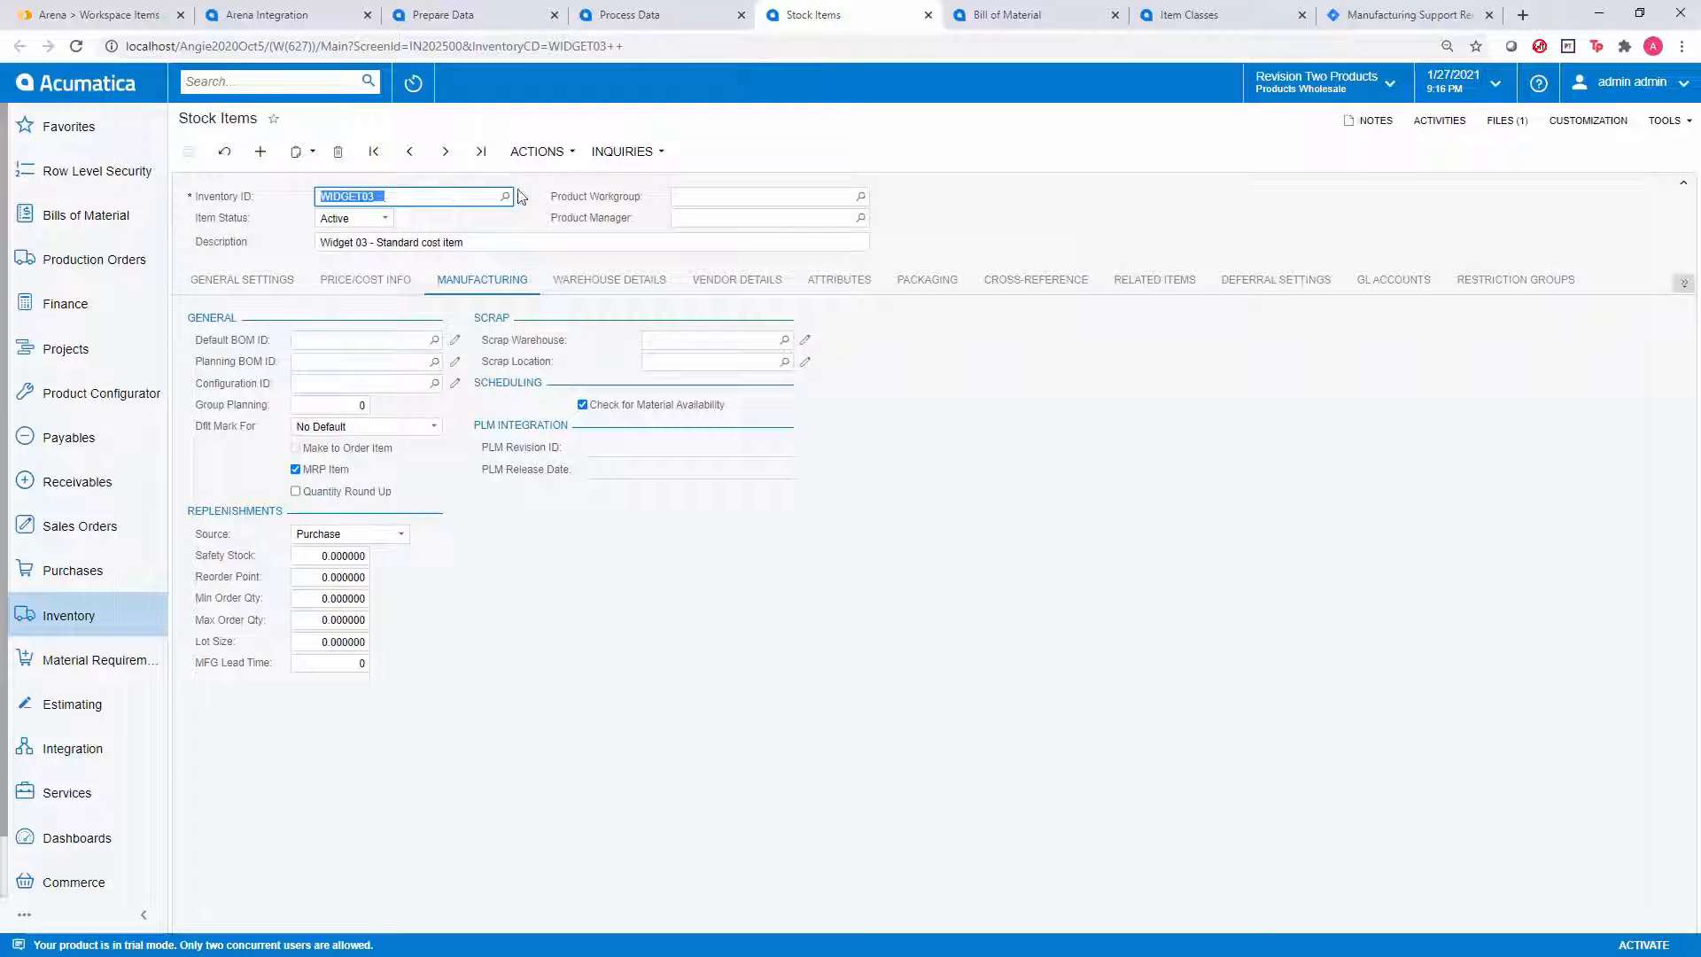
# Step: Find stock item OKD-2000 by searching for 2000 and examine its default BOM's engineering components and its attributes
pyautogui.press('F3')
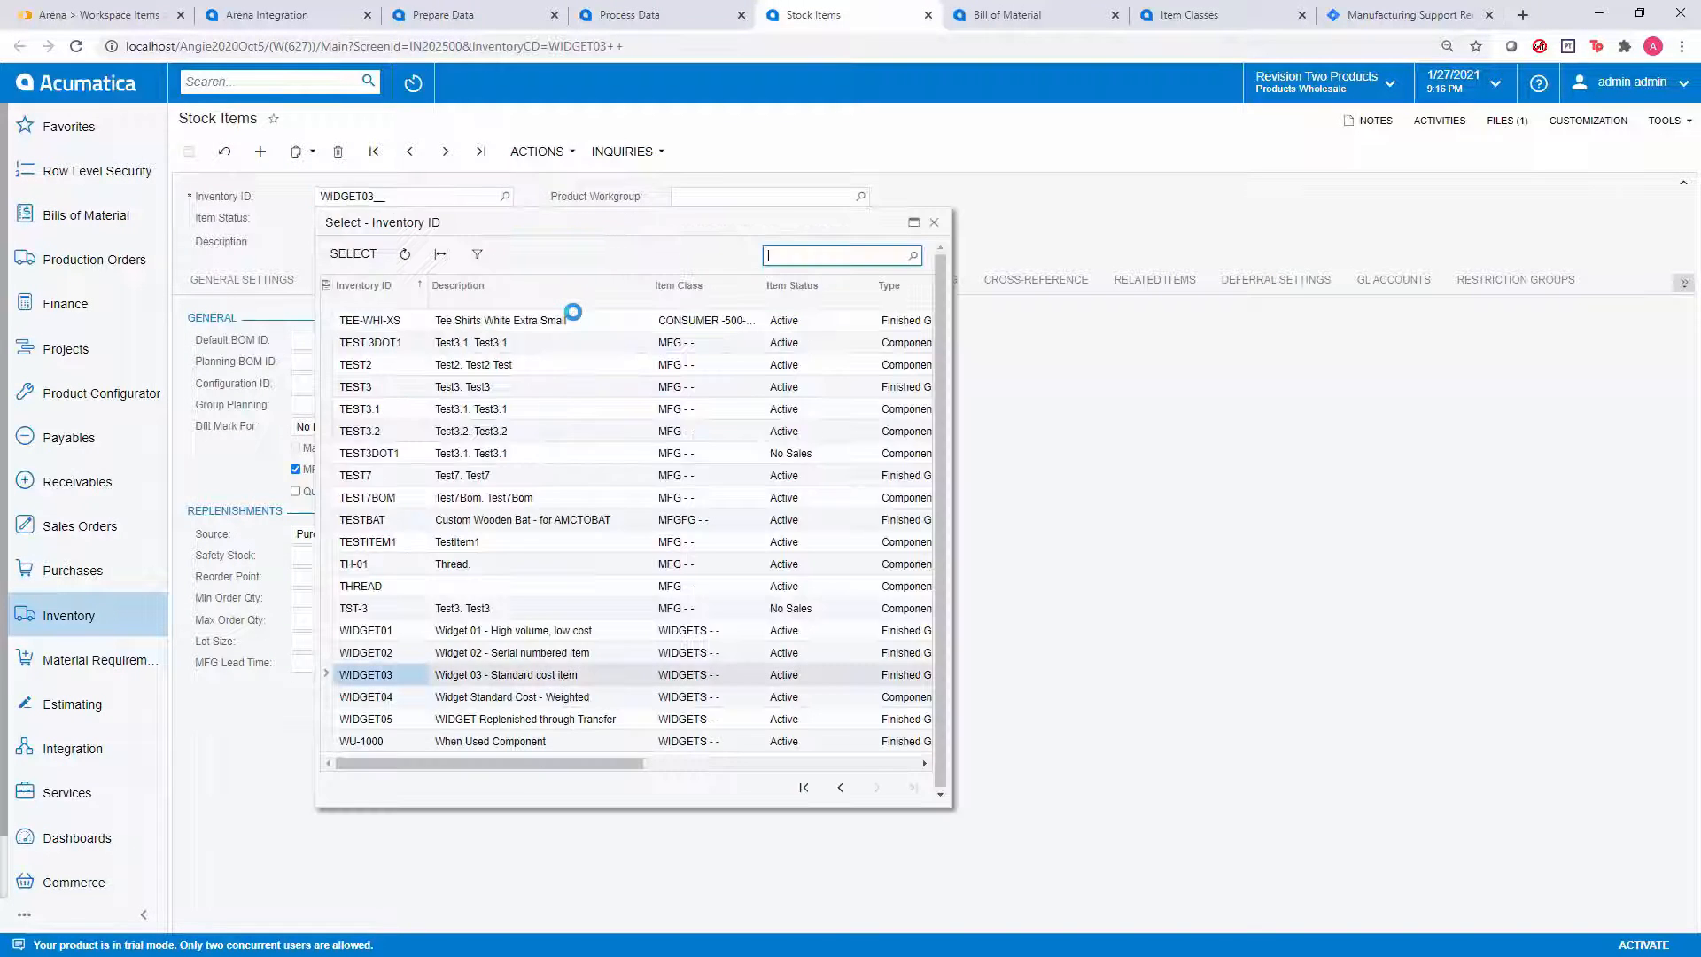
pyautogui.write('2000')
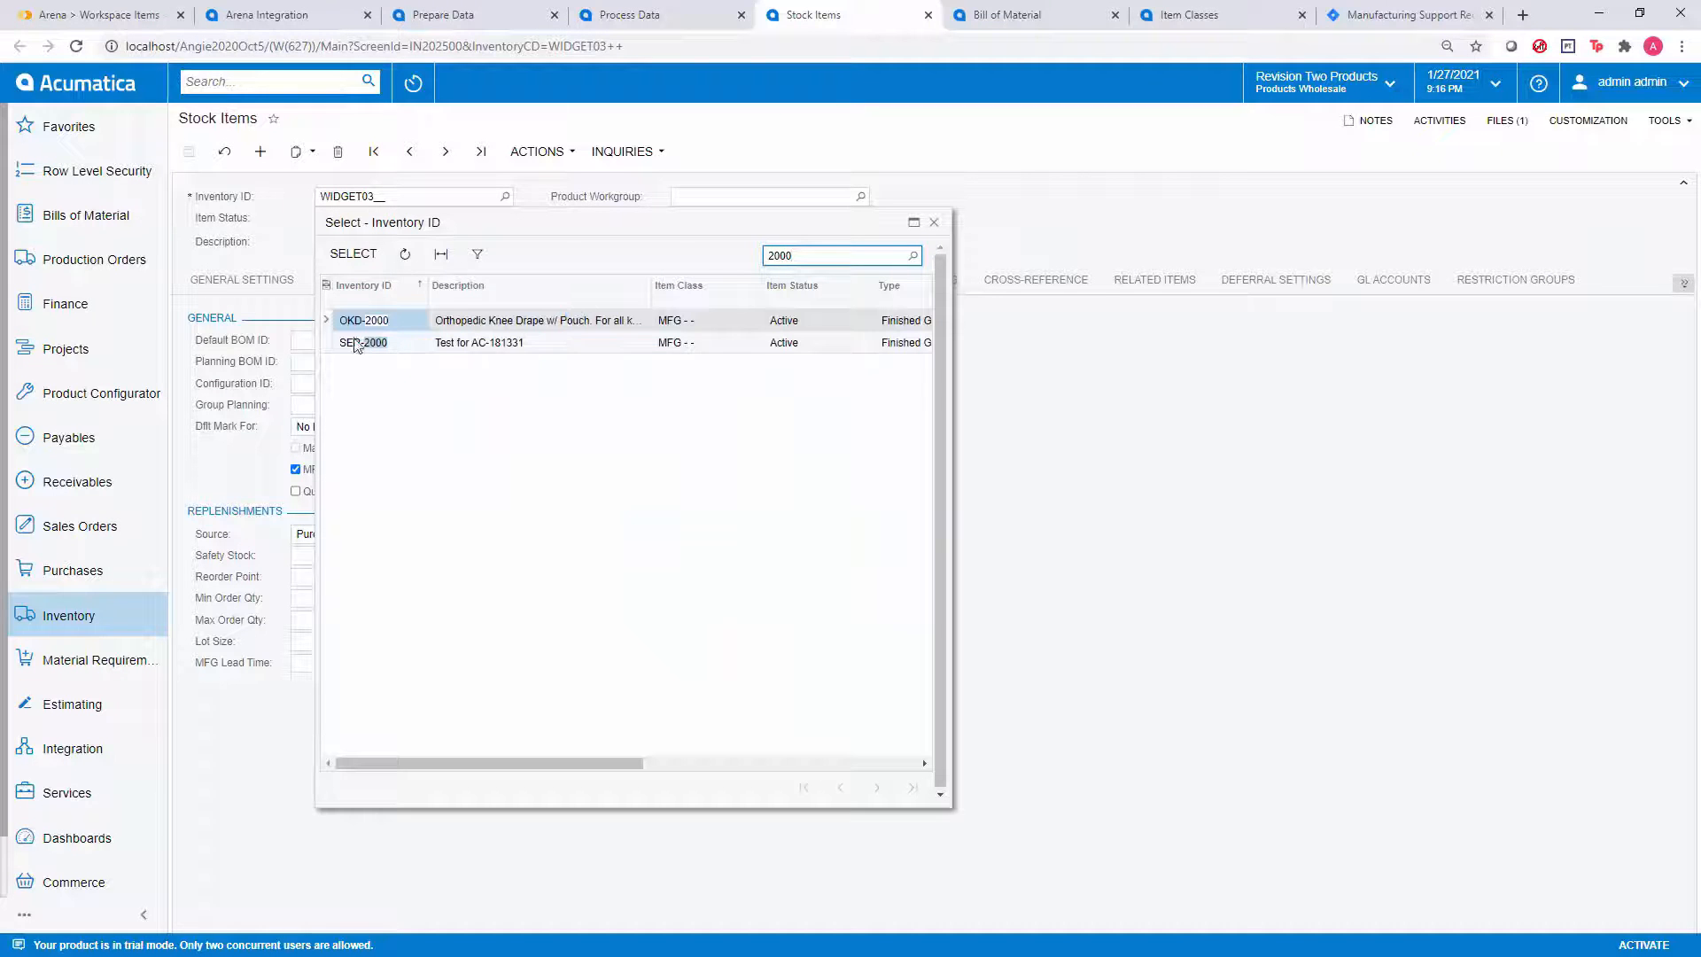
pyautogui.doubleClick(349, 321)
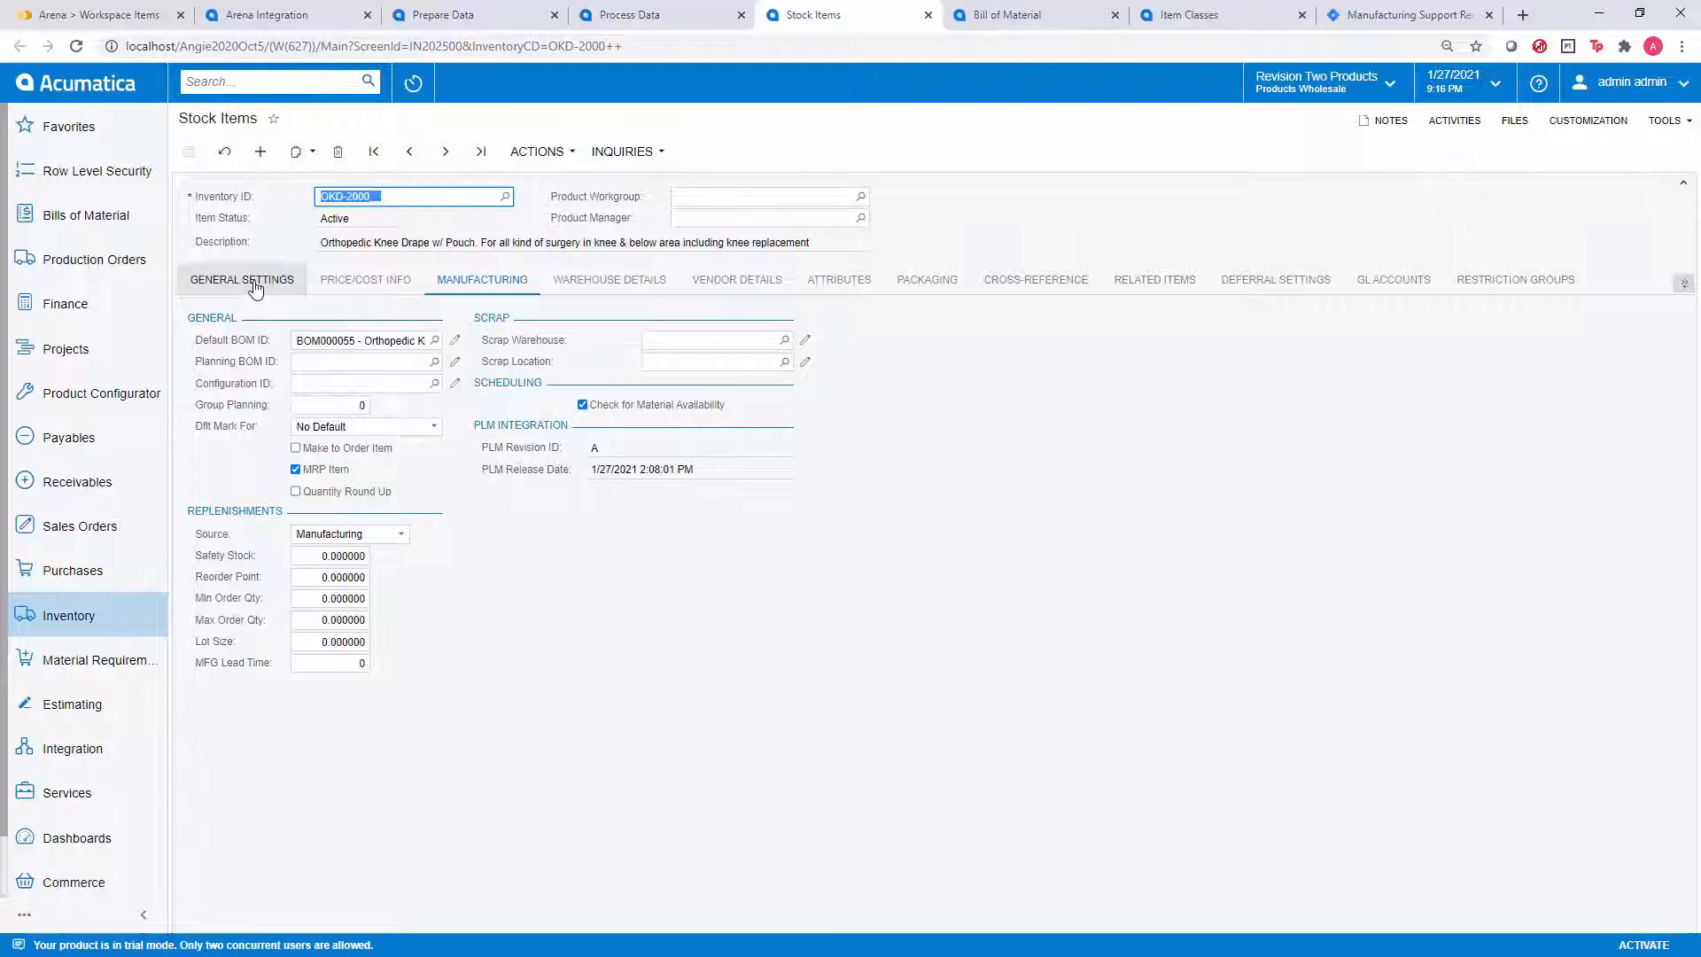
pyautogui.click(454, 341)
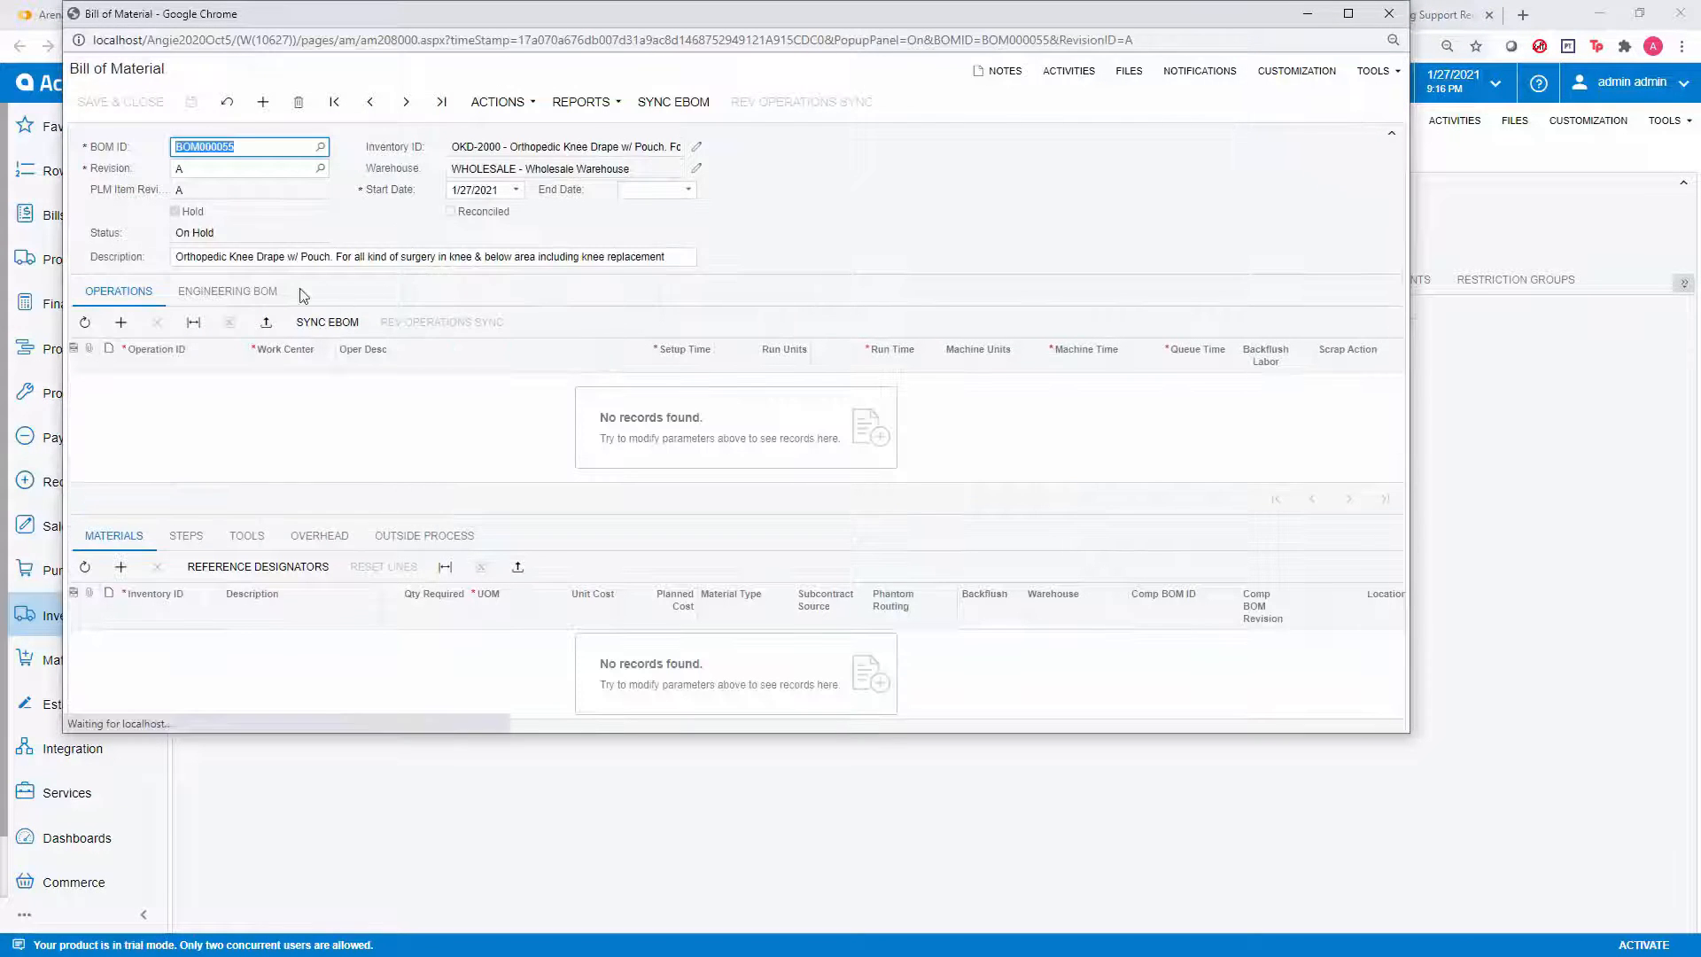
pyautogui.click(266, 290)
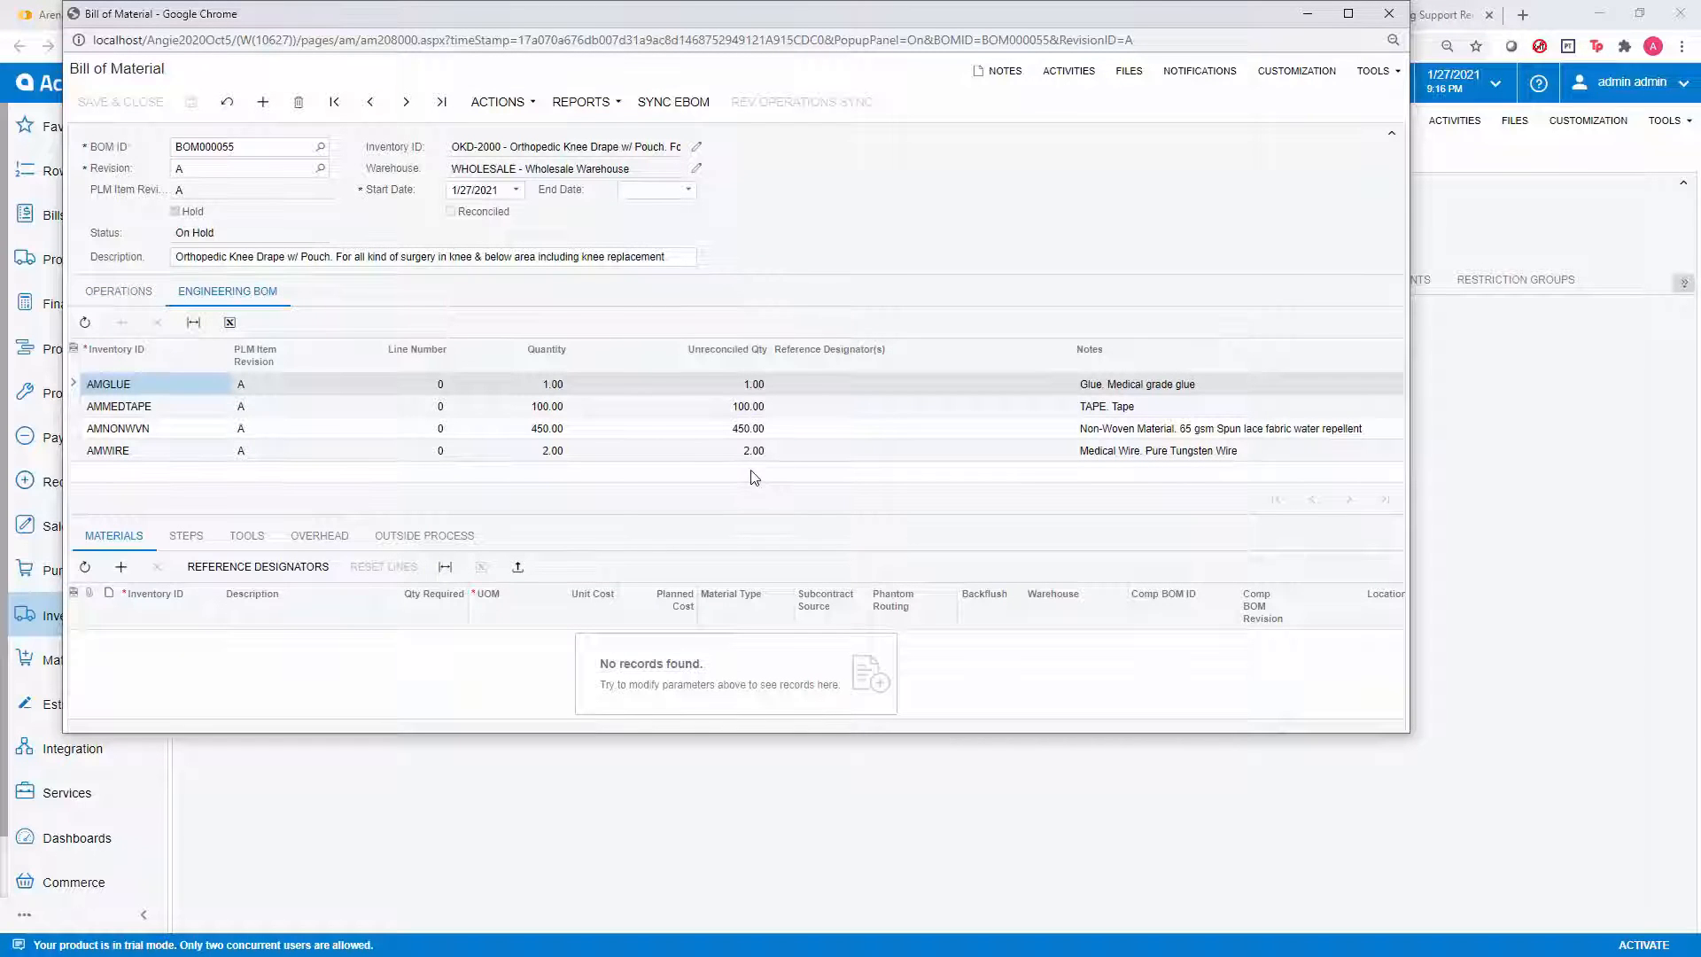
pyautogui.click(1388, 13)
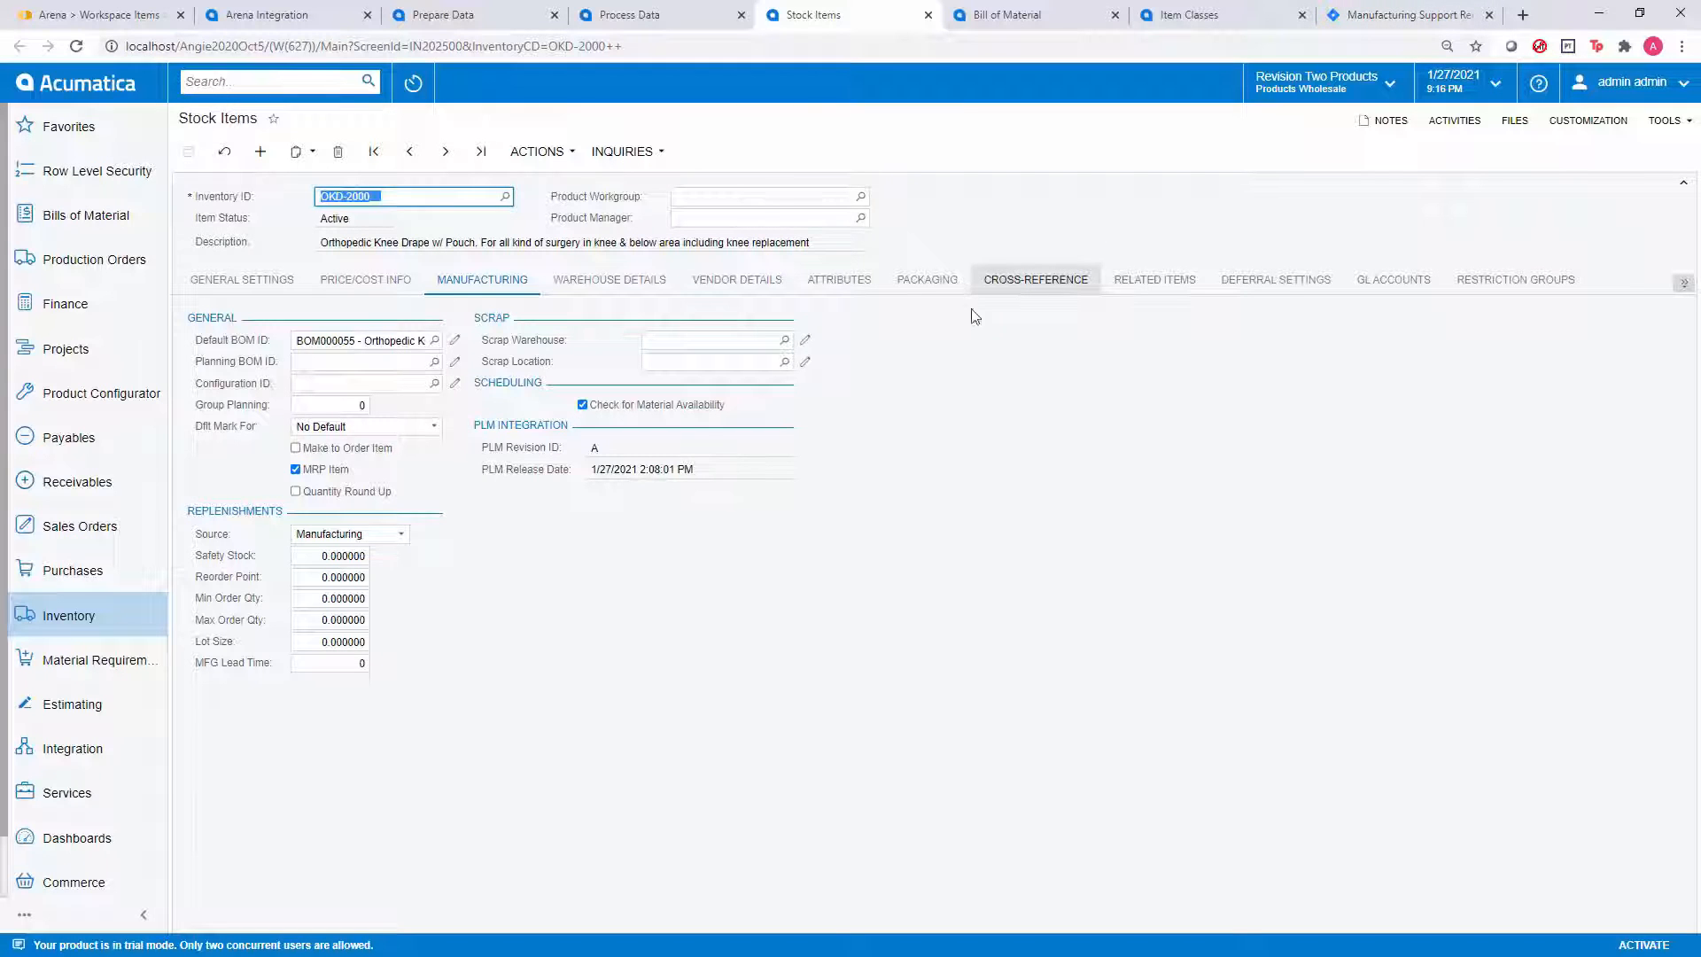
pyautogui.click(837, 283)
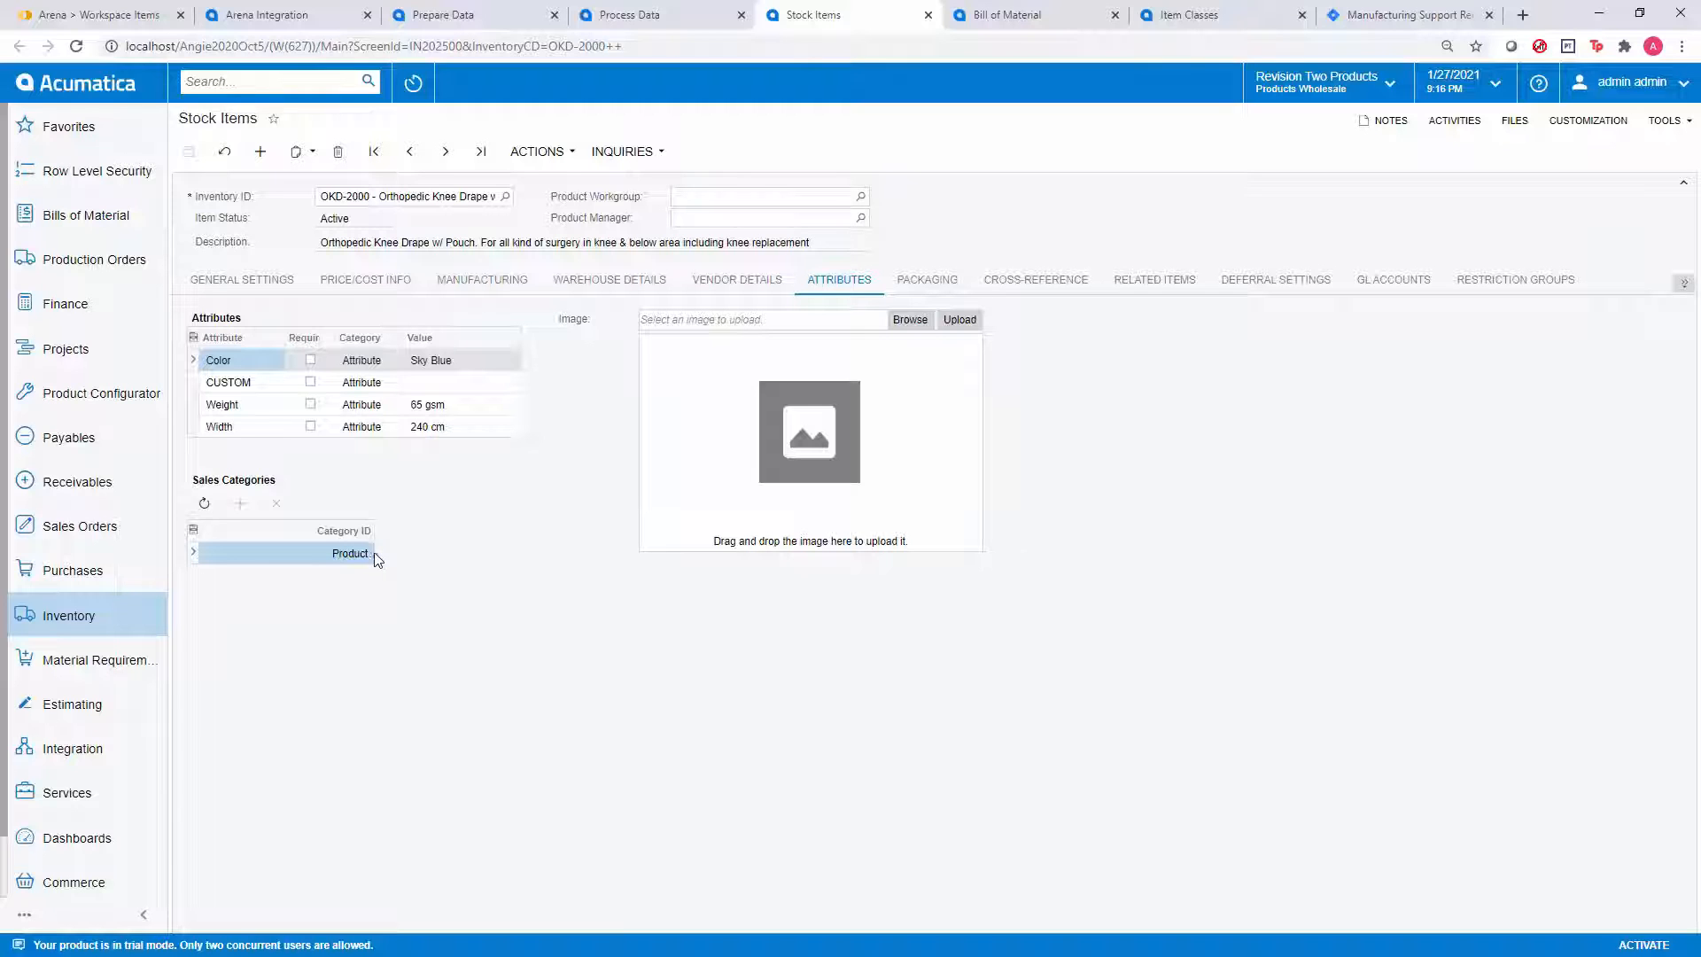
# Step: Find the medical wire stock item AMWIRE by searching for wire and view its attributes and vendor details
pyautogui.click(505, 197)
pyautogui.write('wire')
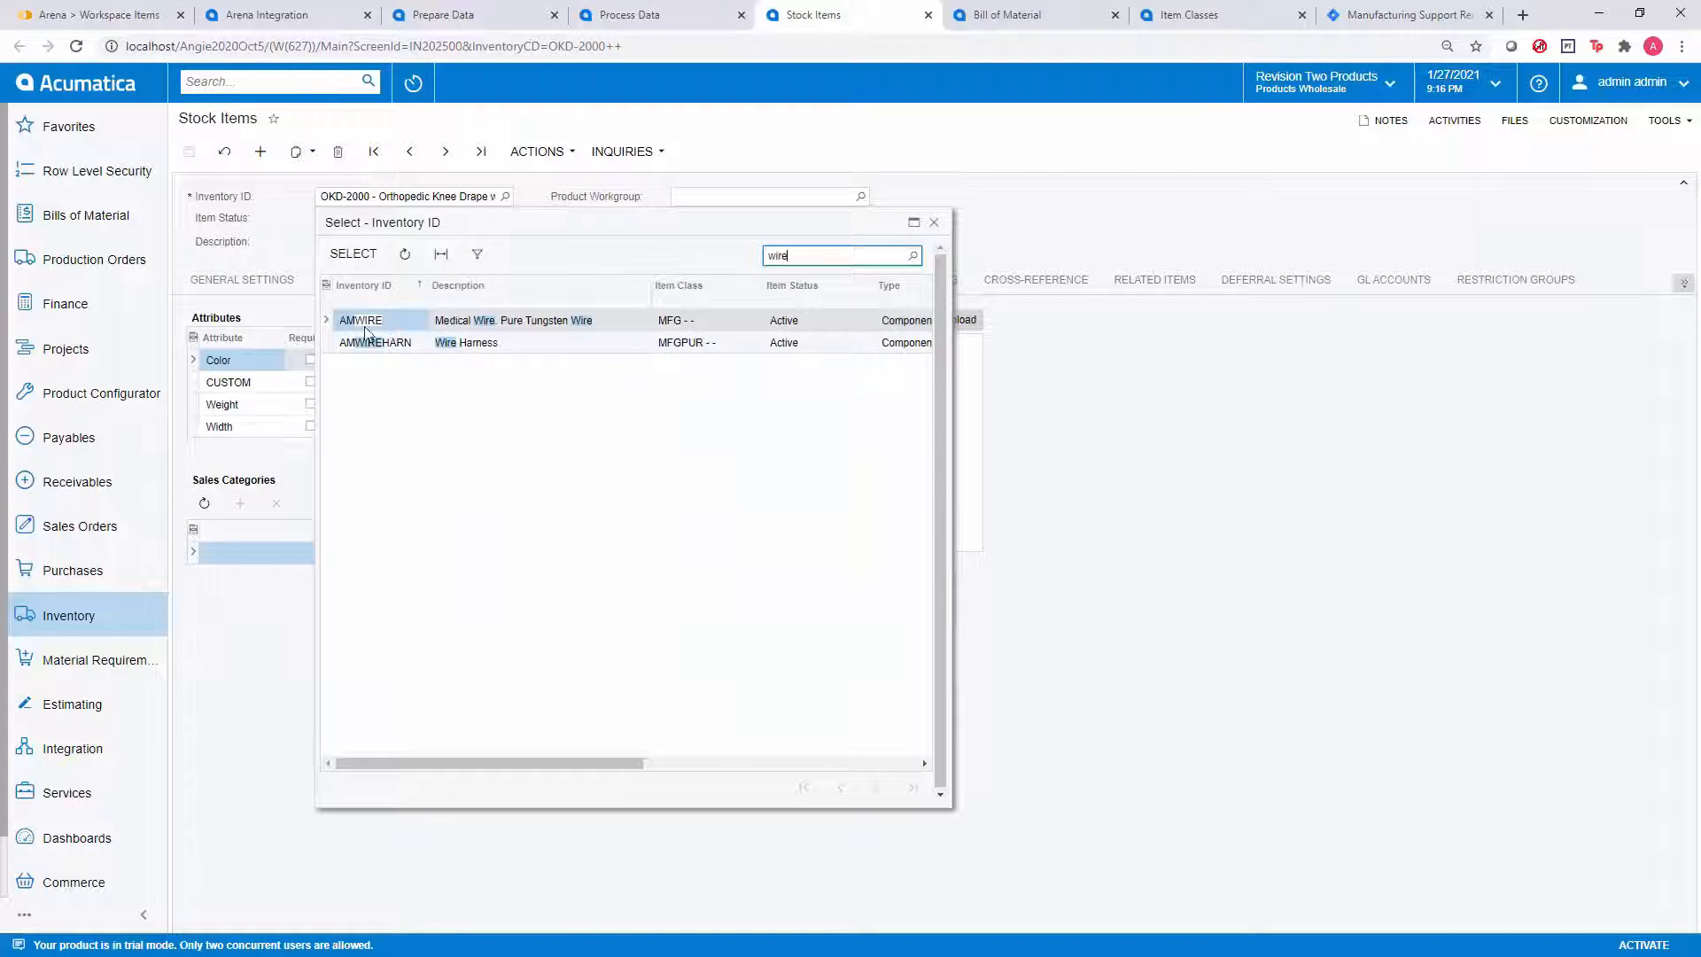
pyautogui.click(361, 320)
pyautogui.doubleClick(361, 321)
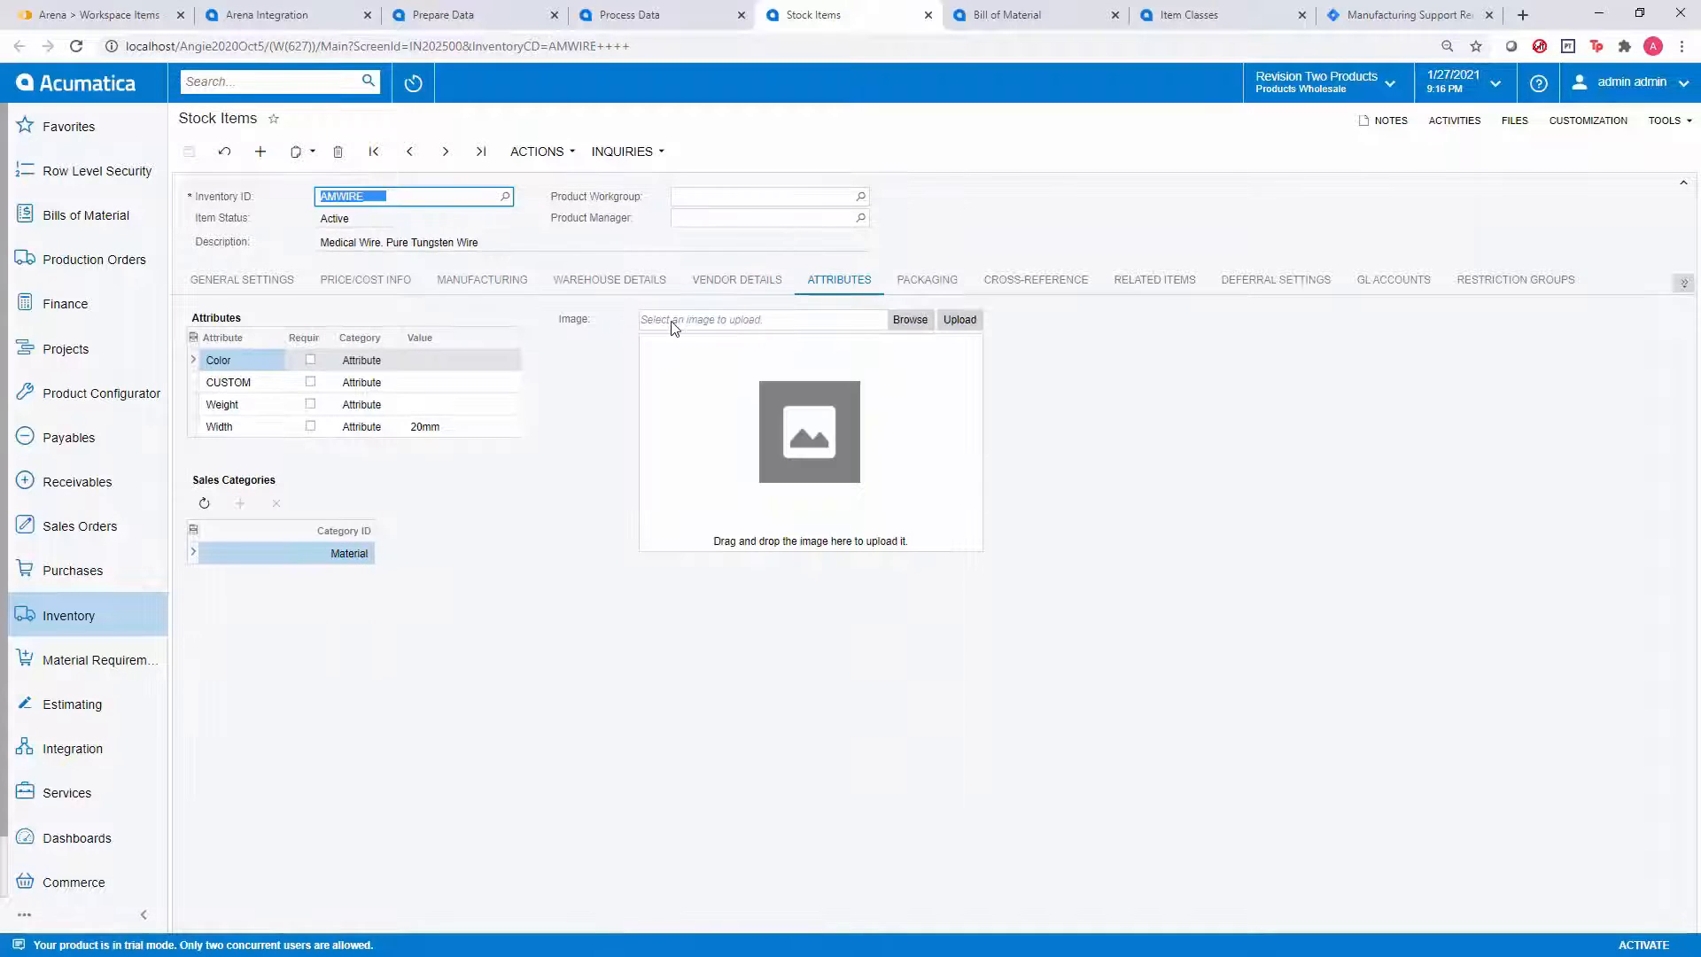
pyautogui.click(735, 282)
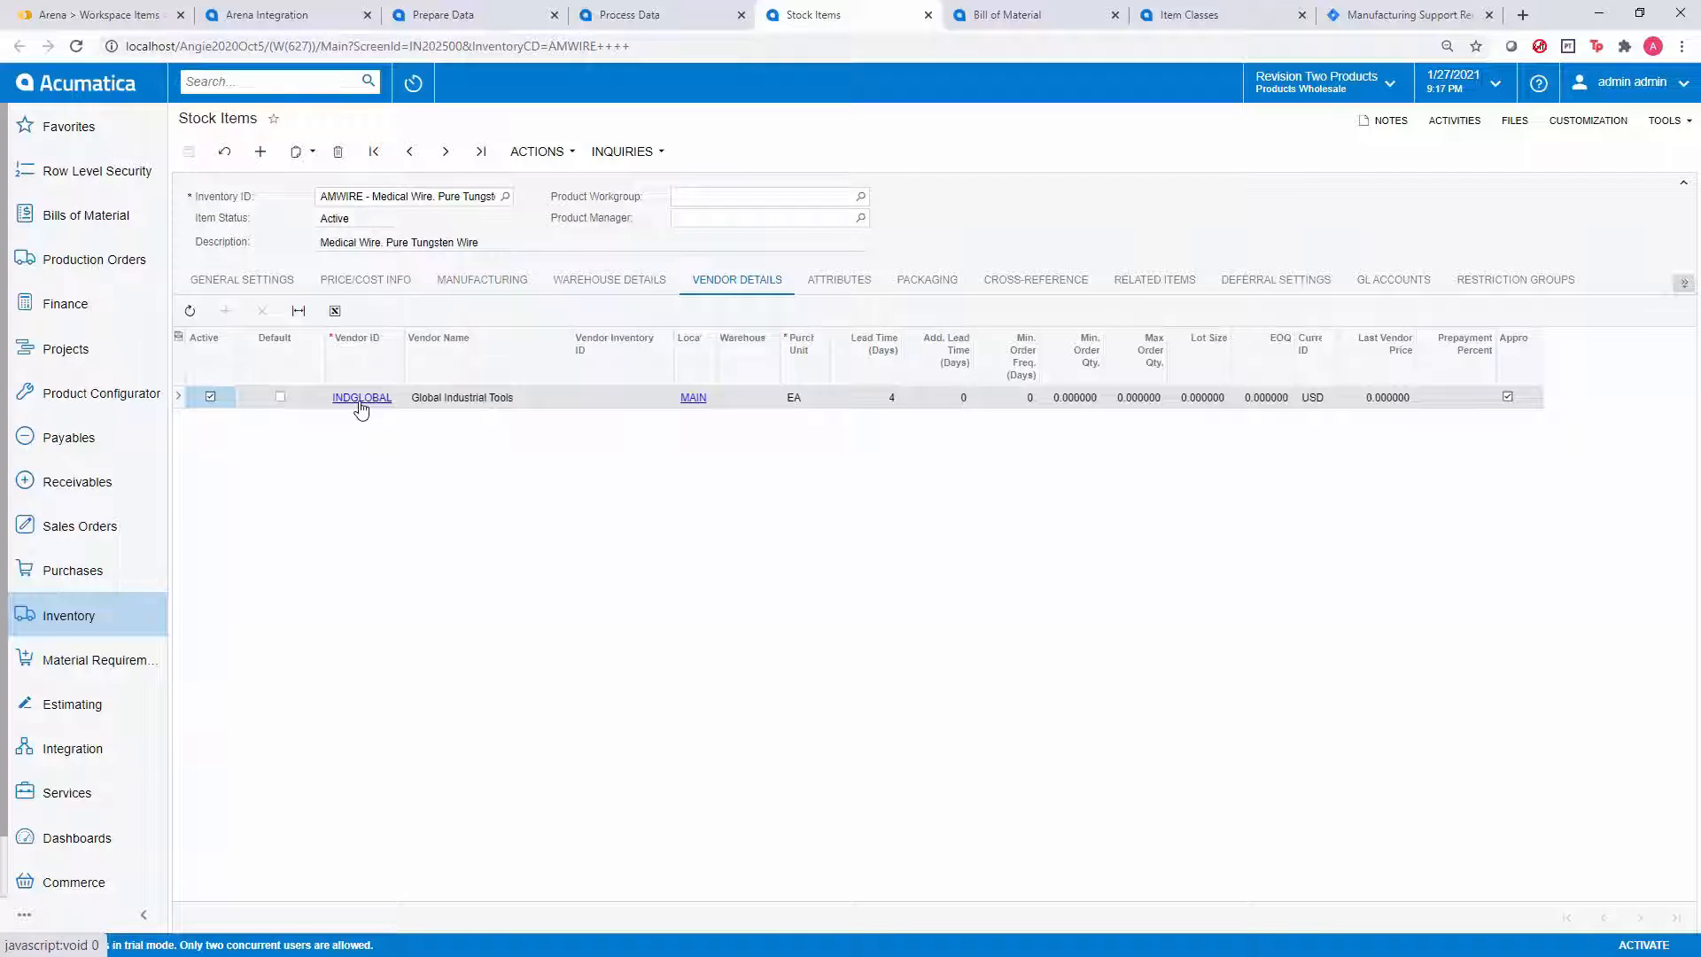
# Step: Open bill of material BOM000055 for OKD-2000, check its engineering BOM, and sync the EBOM into the operations
pyautogui.click(996, 18)
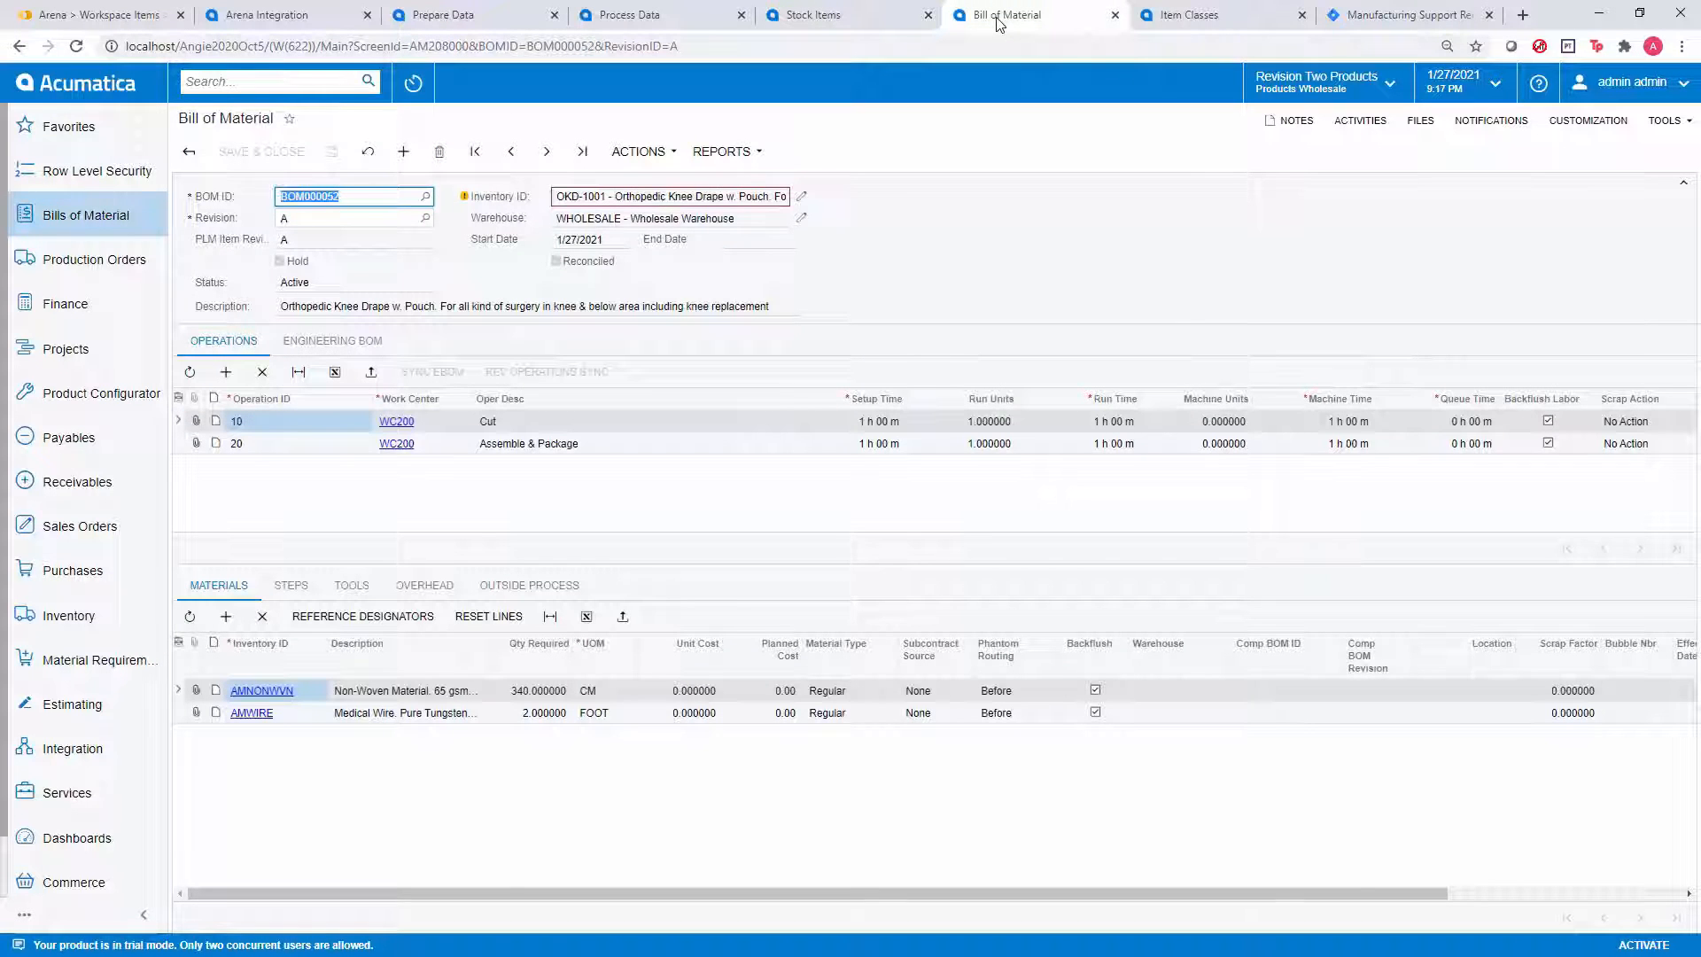
pyautogui.click(425, 196)
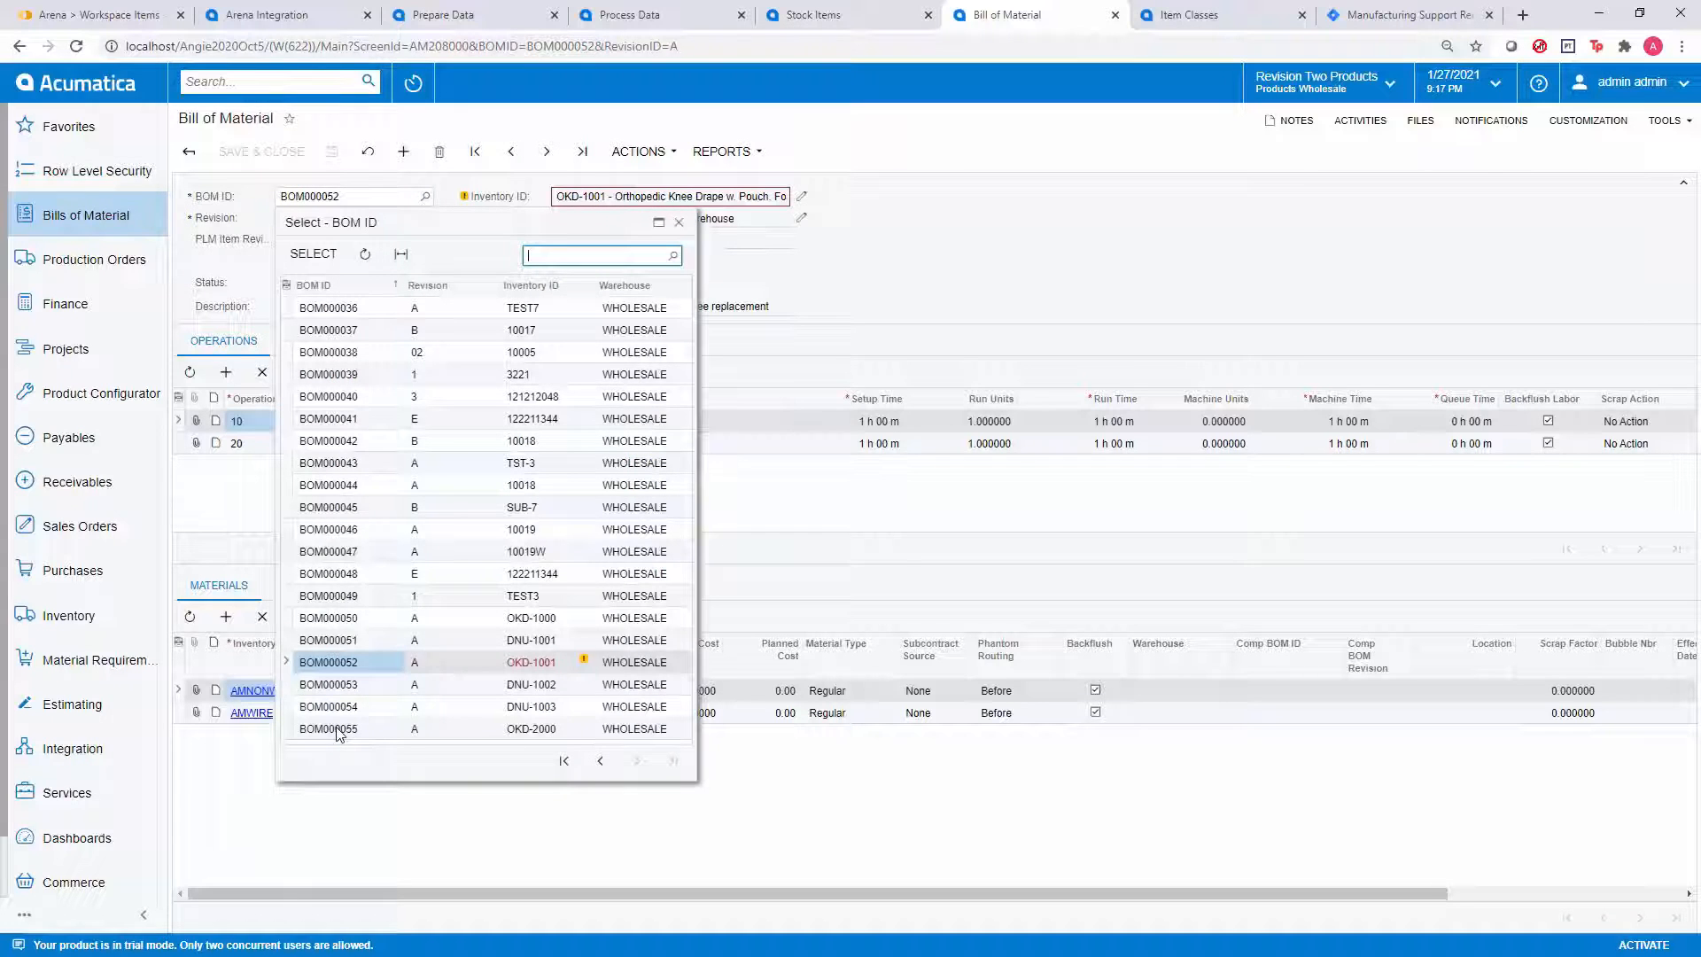
pyautogui.doubleClick(335, 727)
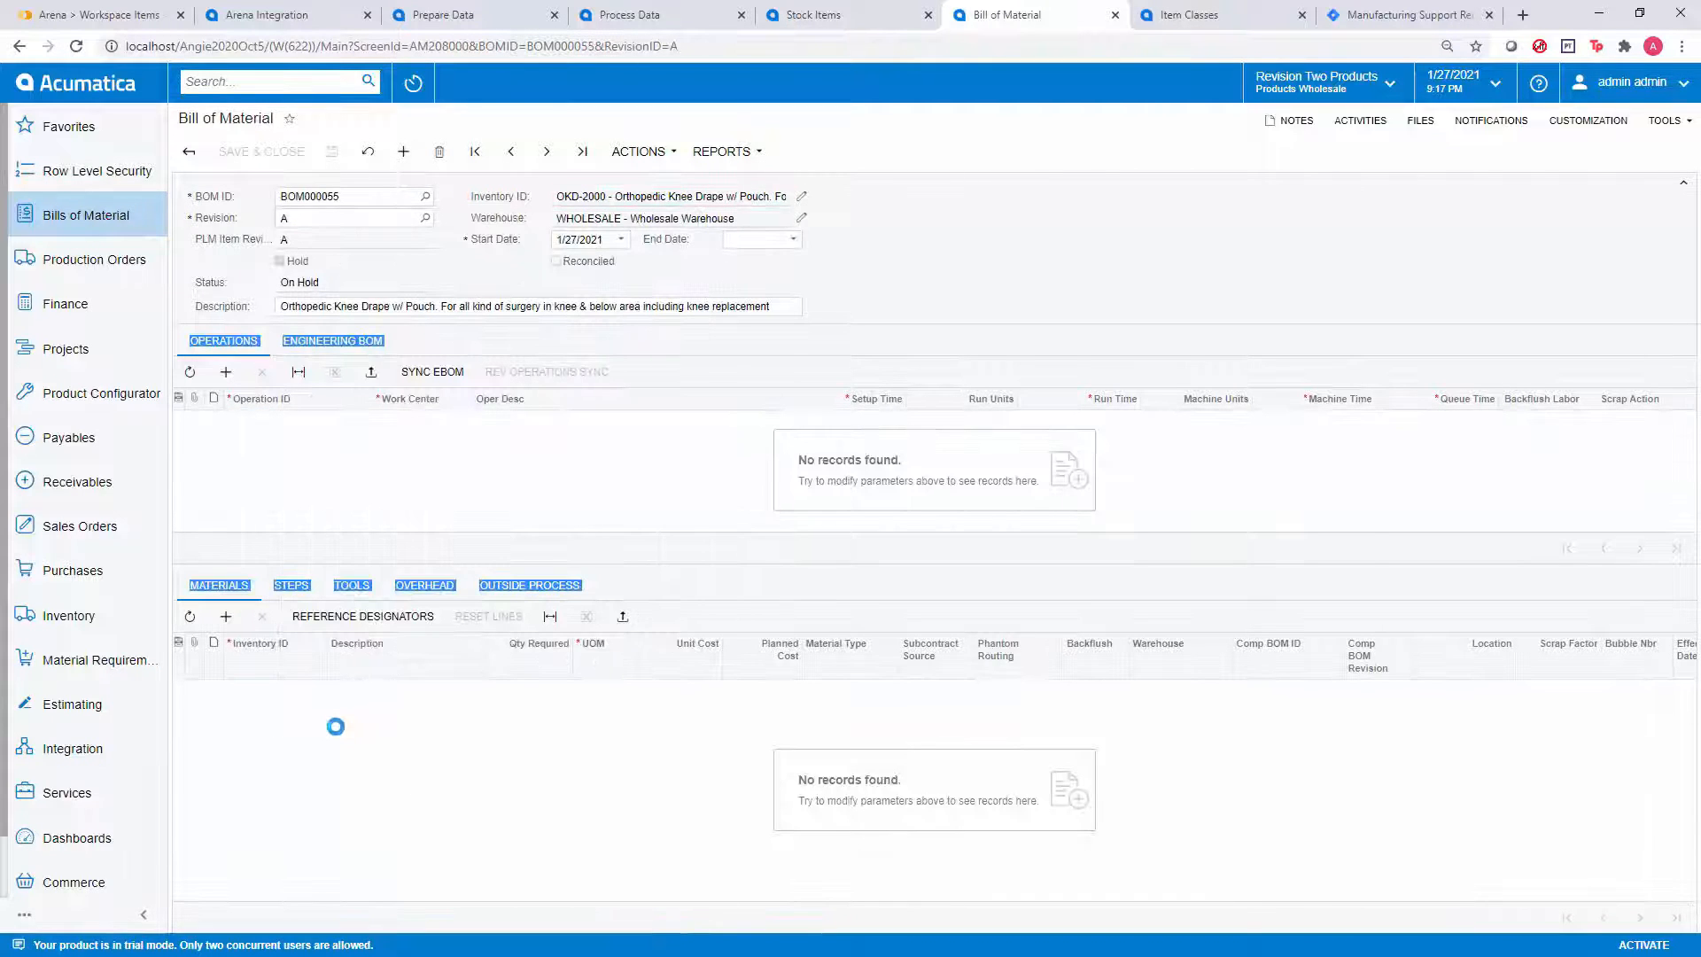
pyautogui.click(644, 273)
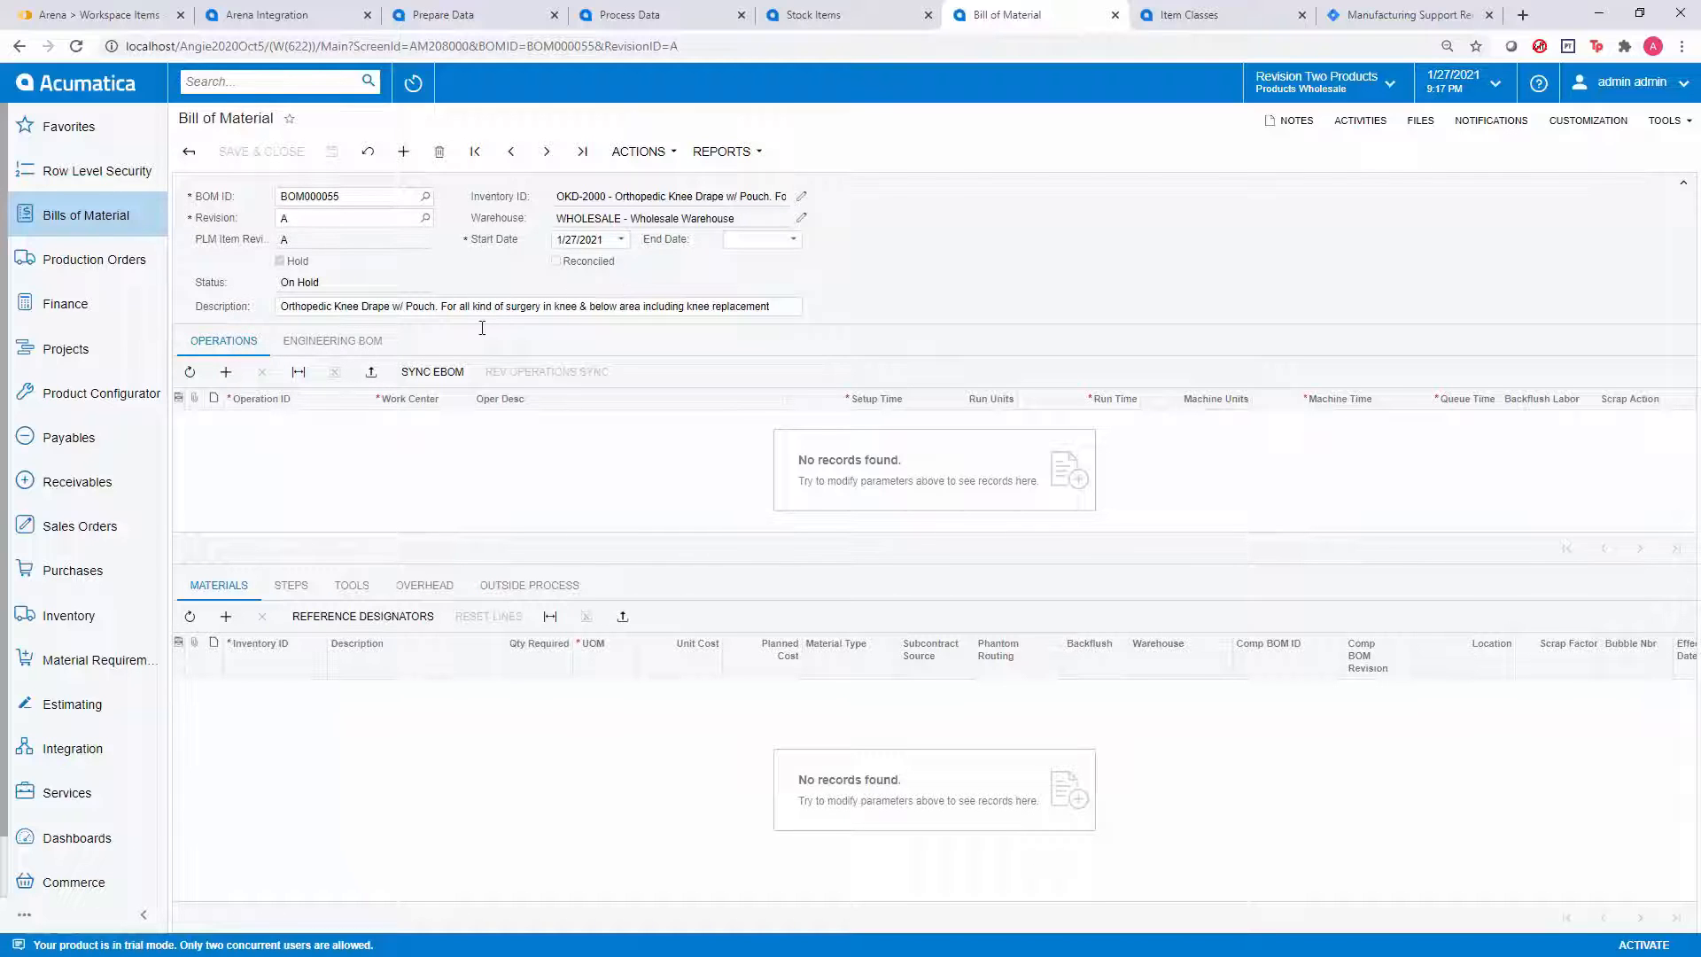
pyautogui.click(358, 340)
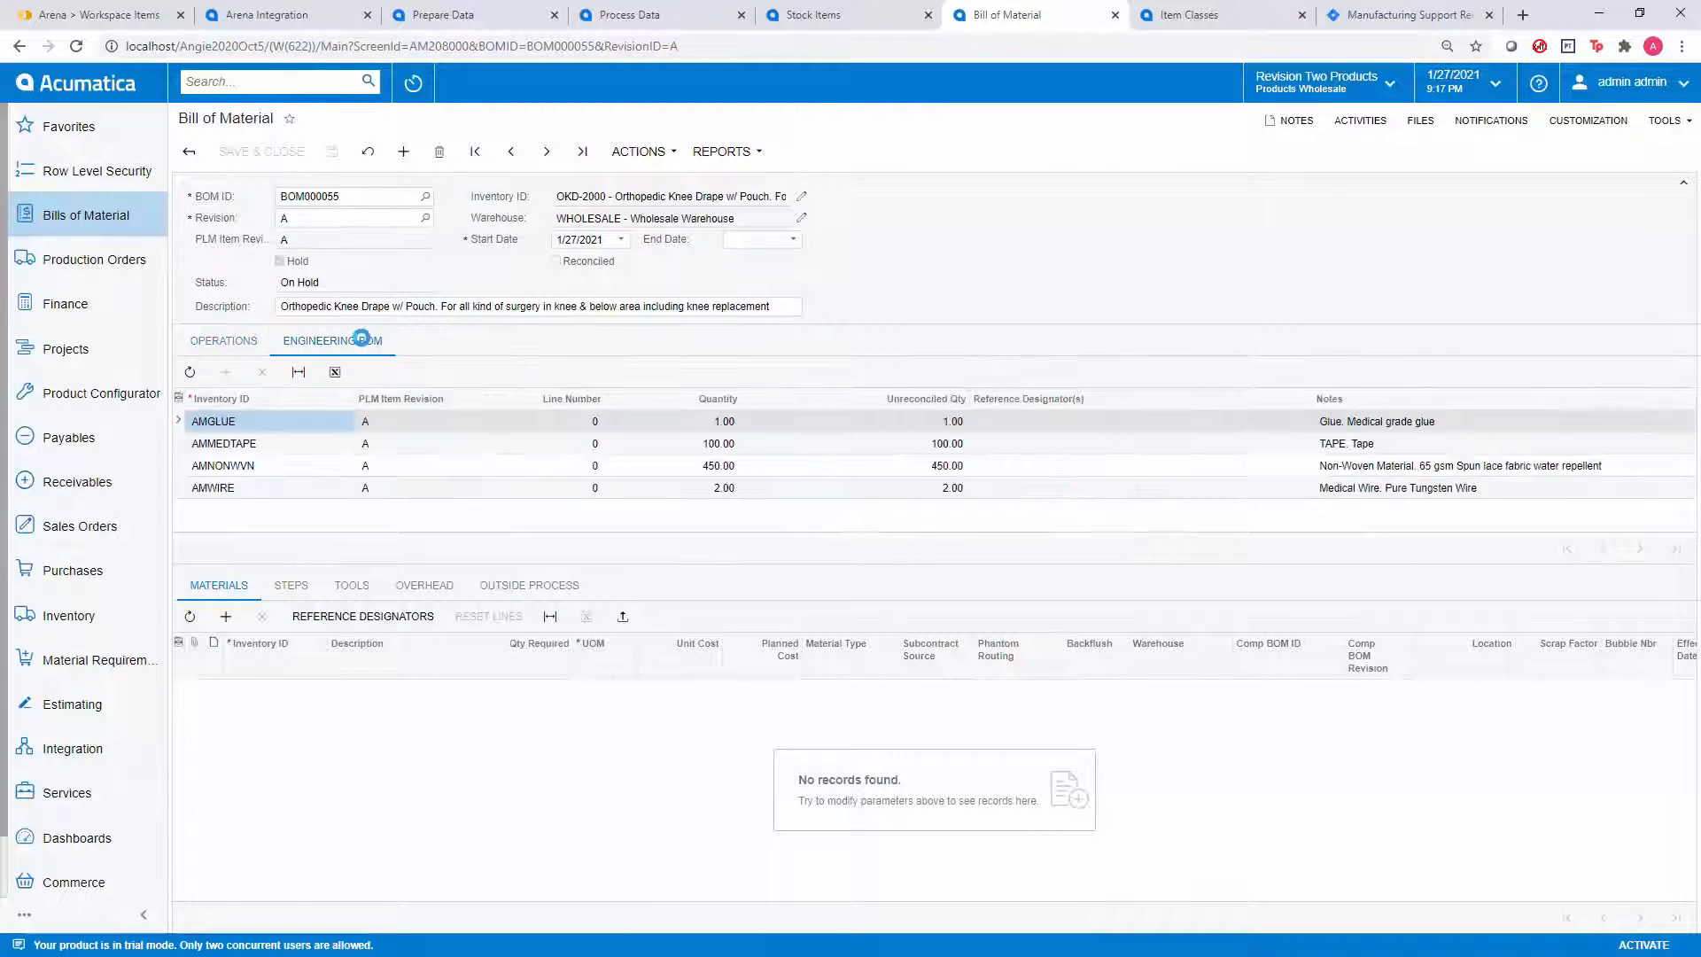
pyautogui.click(229, 341)
pyautogui.click(404, 373)
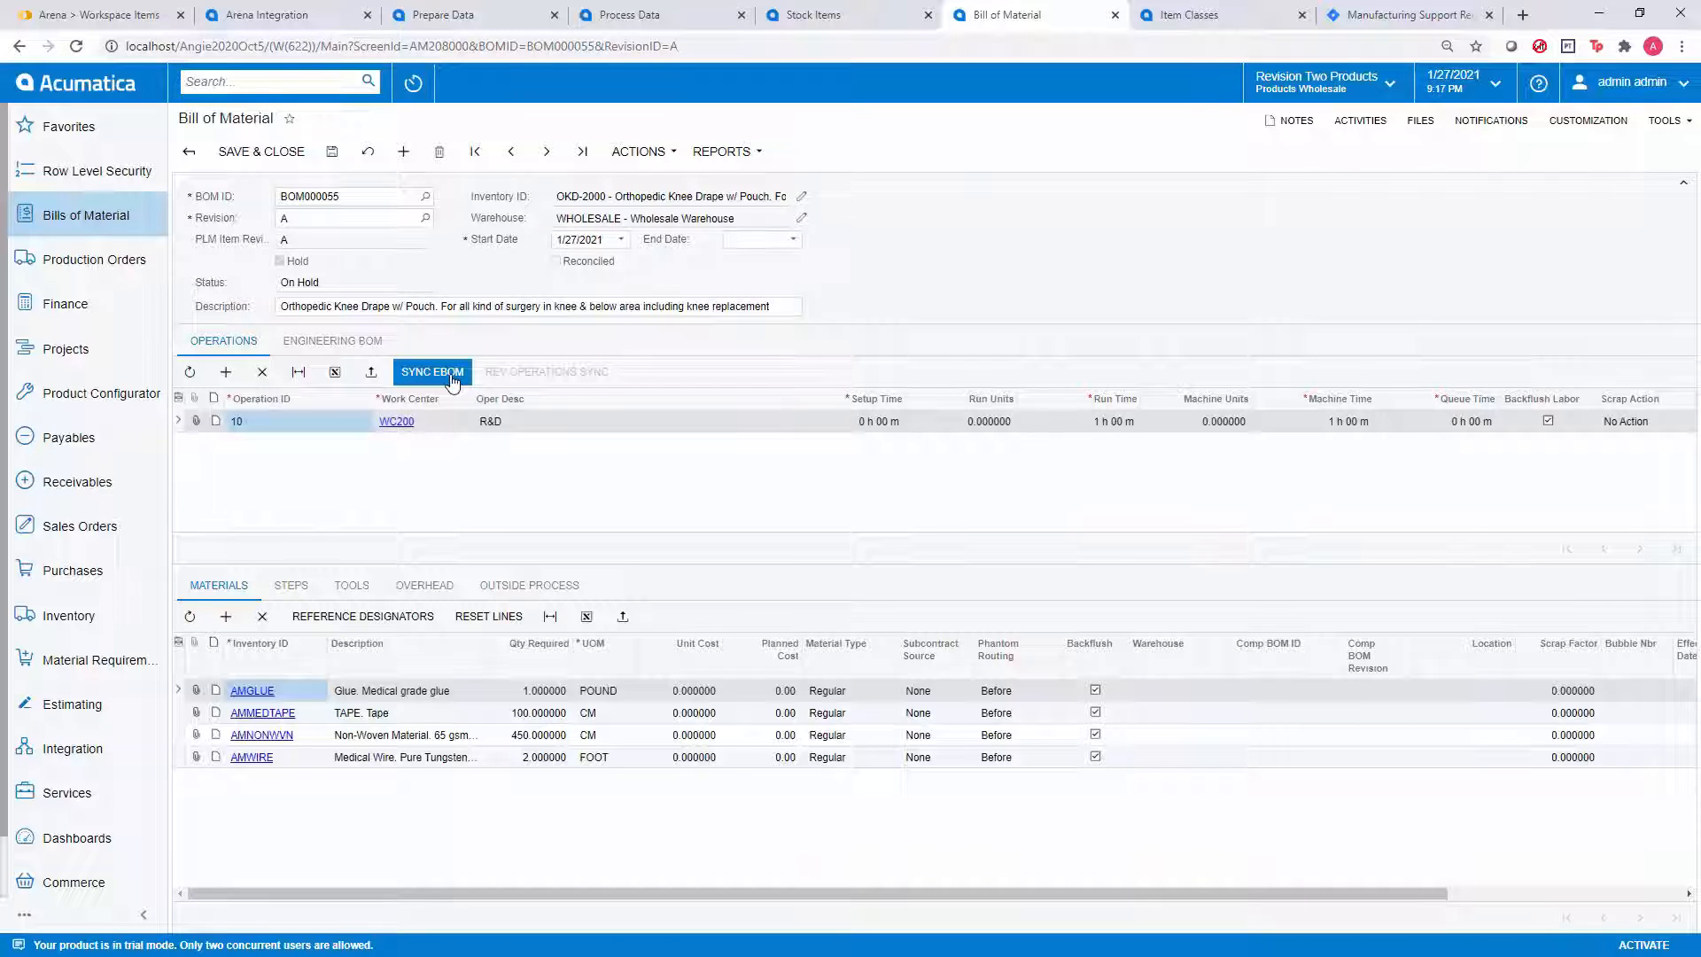
# Step: Describe operation 10 as Cutting with a setup time of 1 h 00 m and 1 run unit, and save the BOM
pyautogui.click(513, 417)
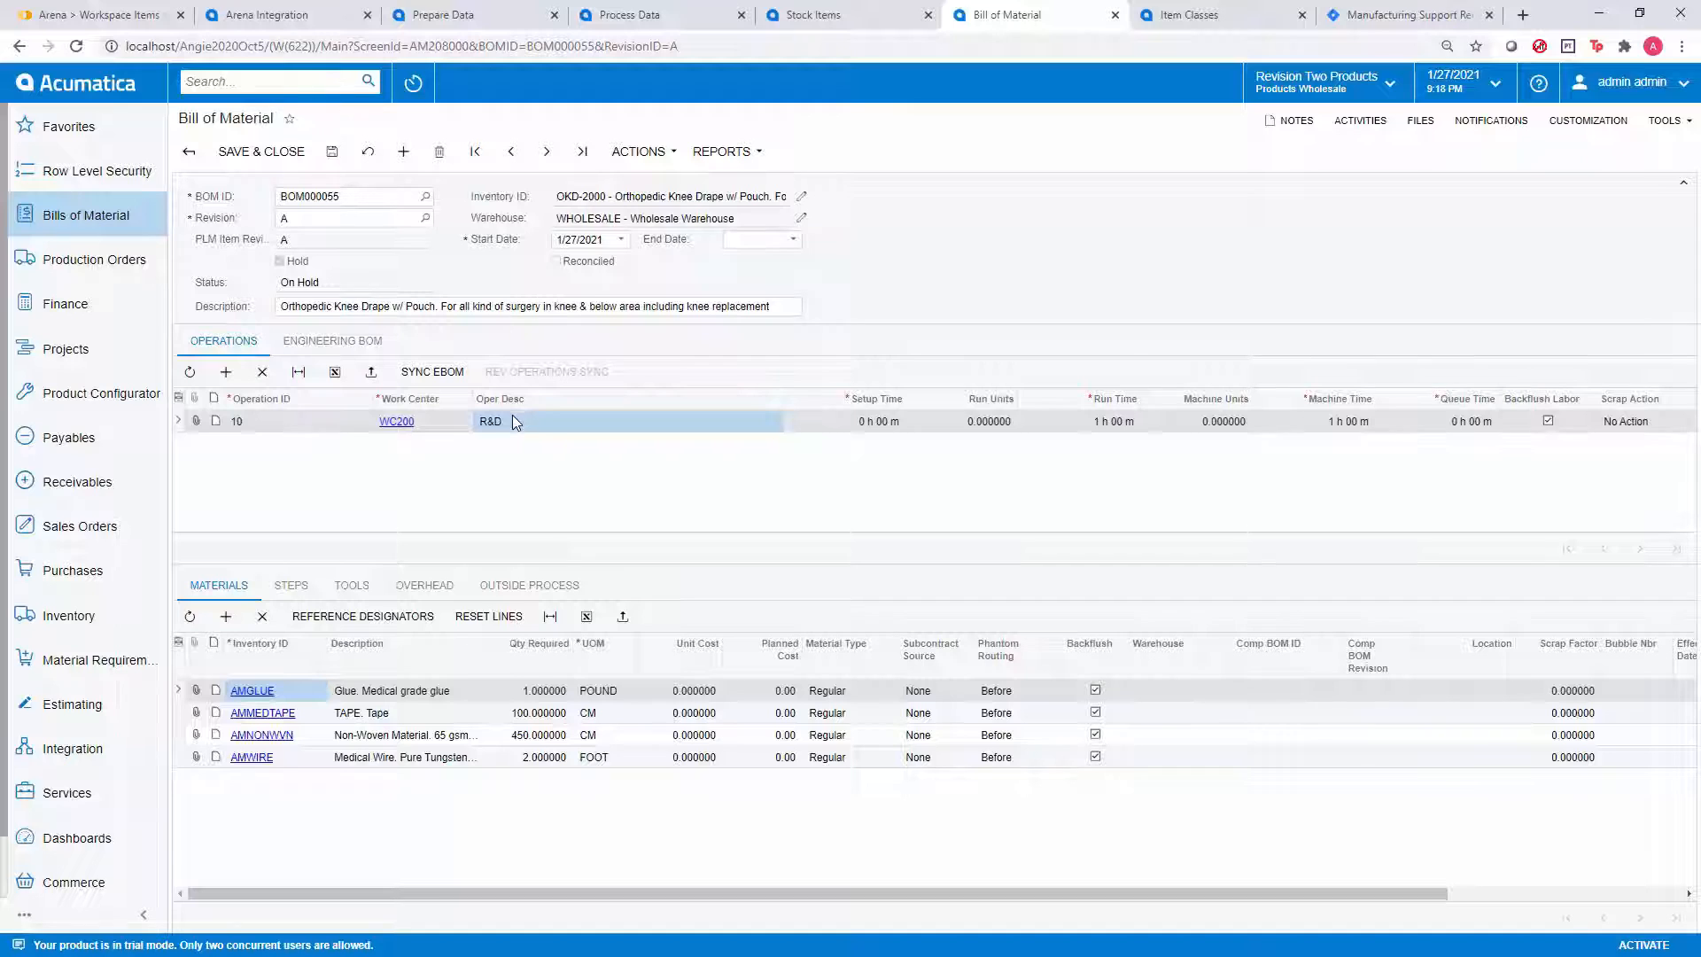
pyautogui.click(509, 418)
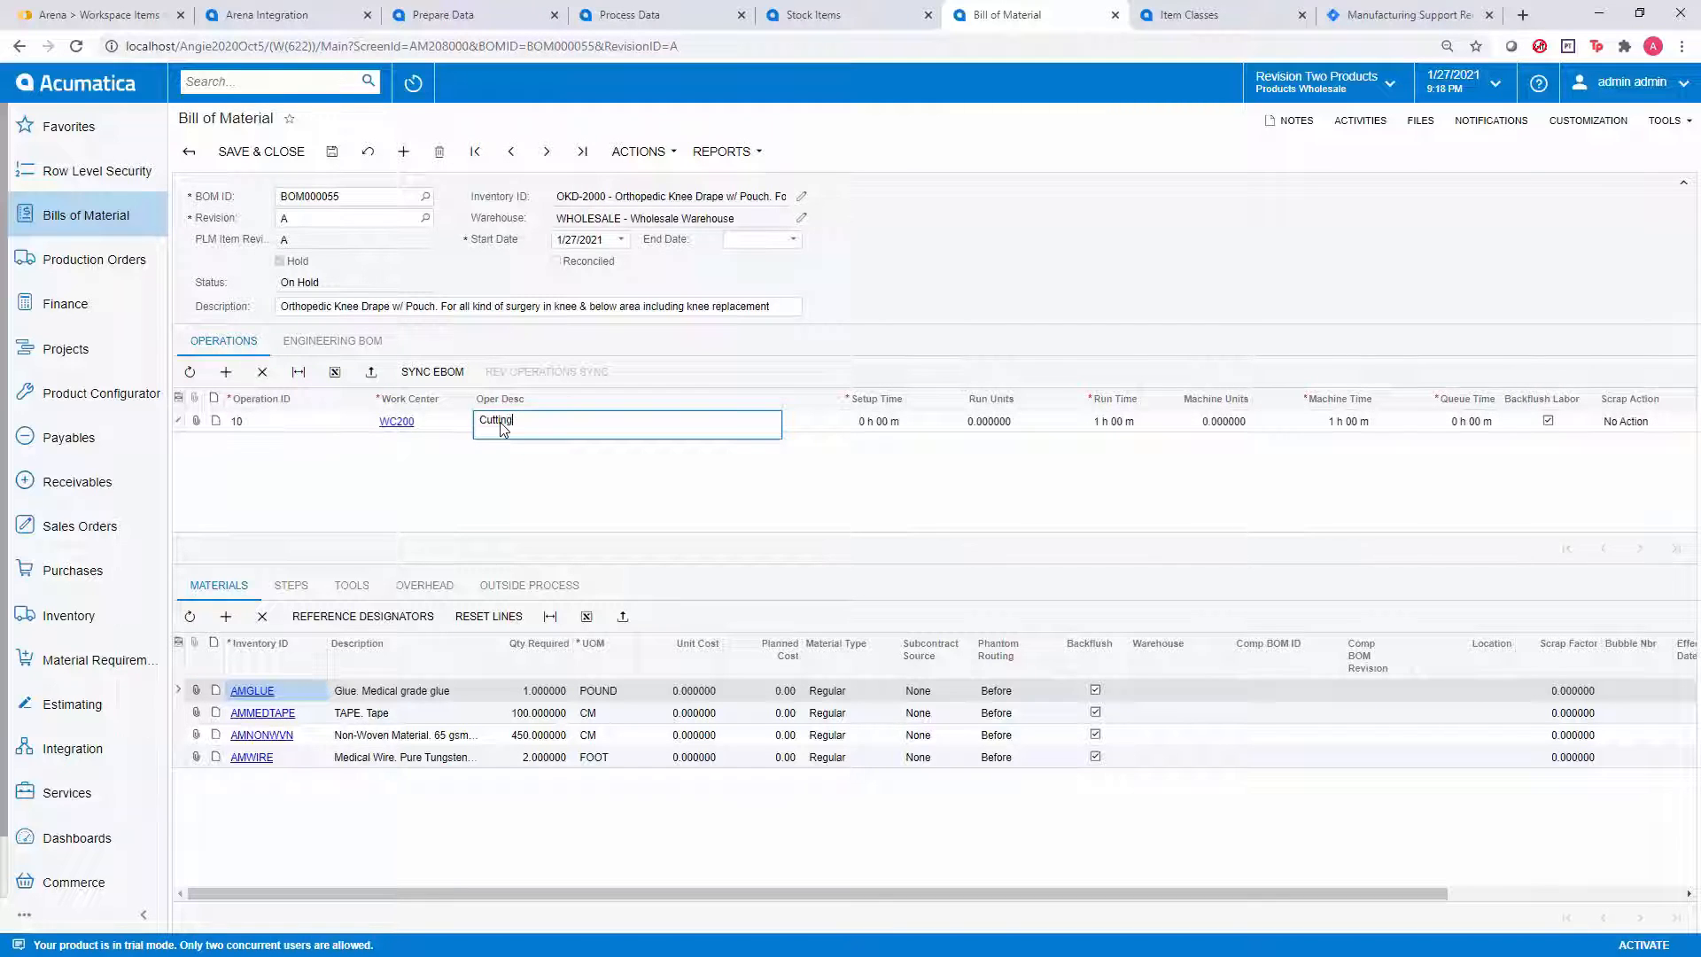
pyautogui.press('Tab')
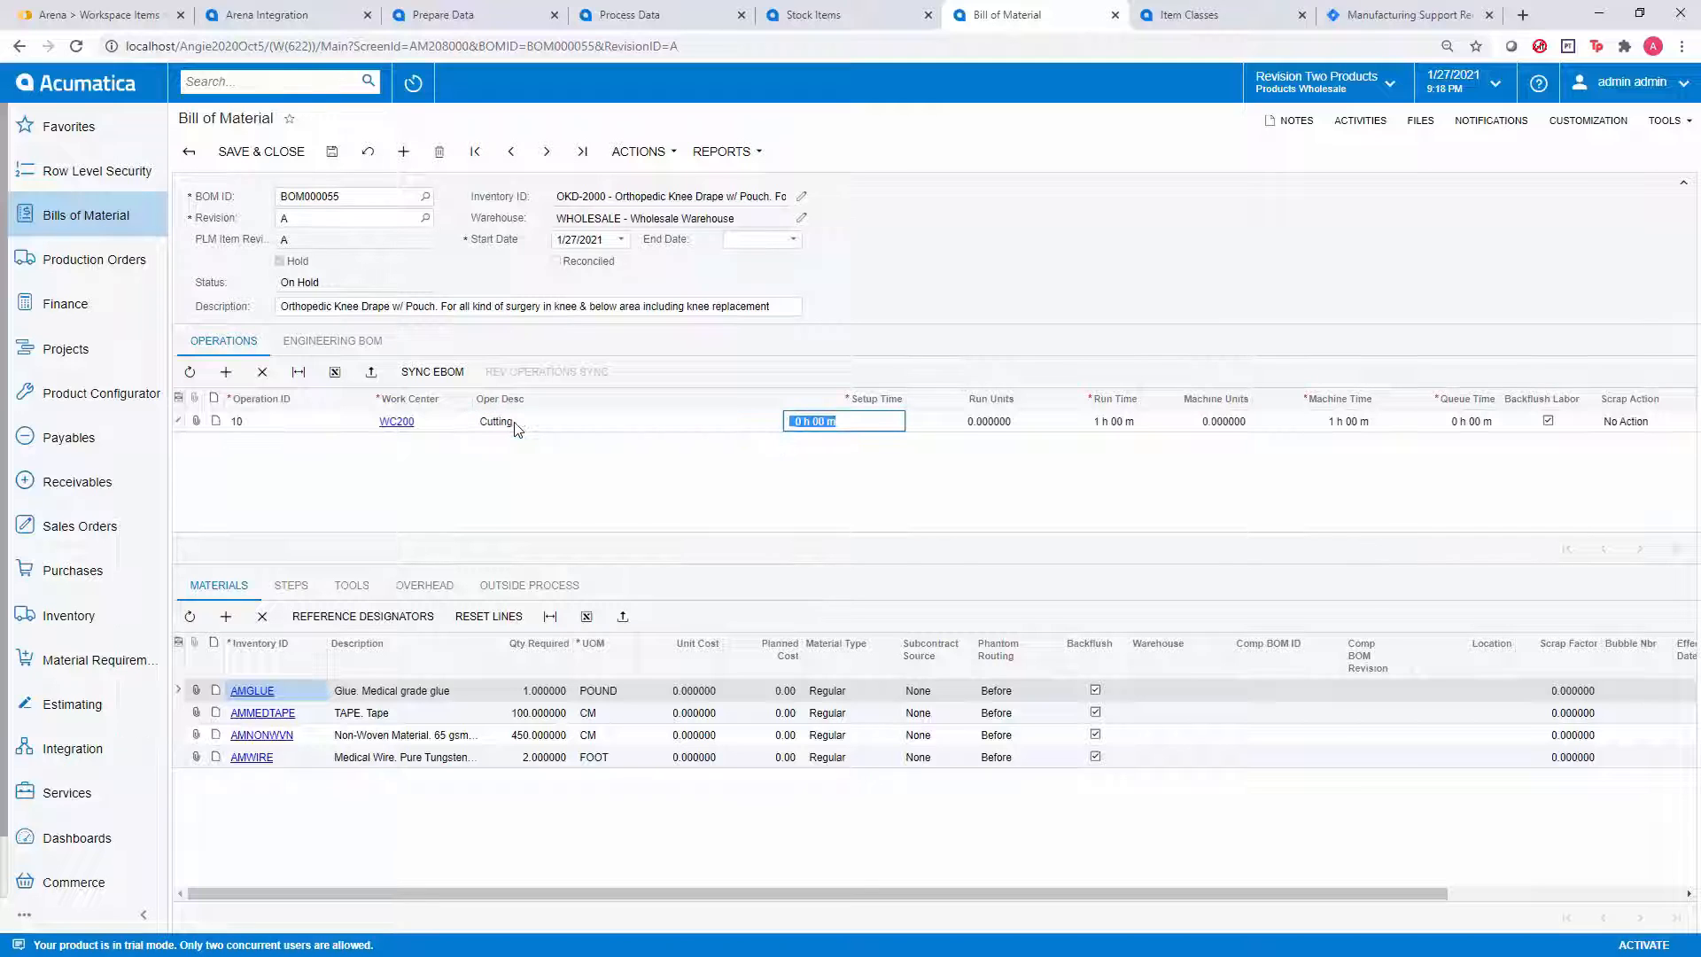
pyautogui.write('01')
pyautogui.write('00')
pyautogui.press('Tab')
pyautogui.write('1')
pyautogui.press('Tab')
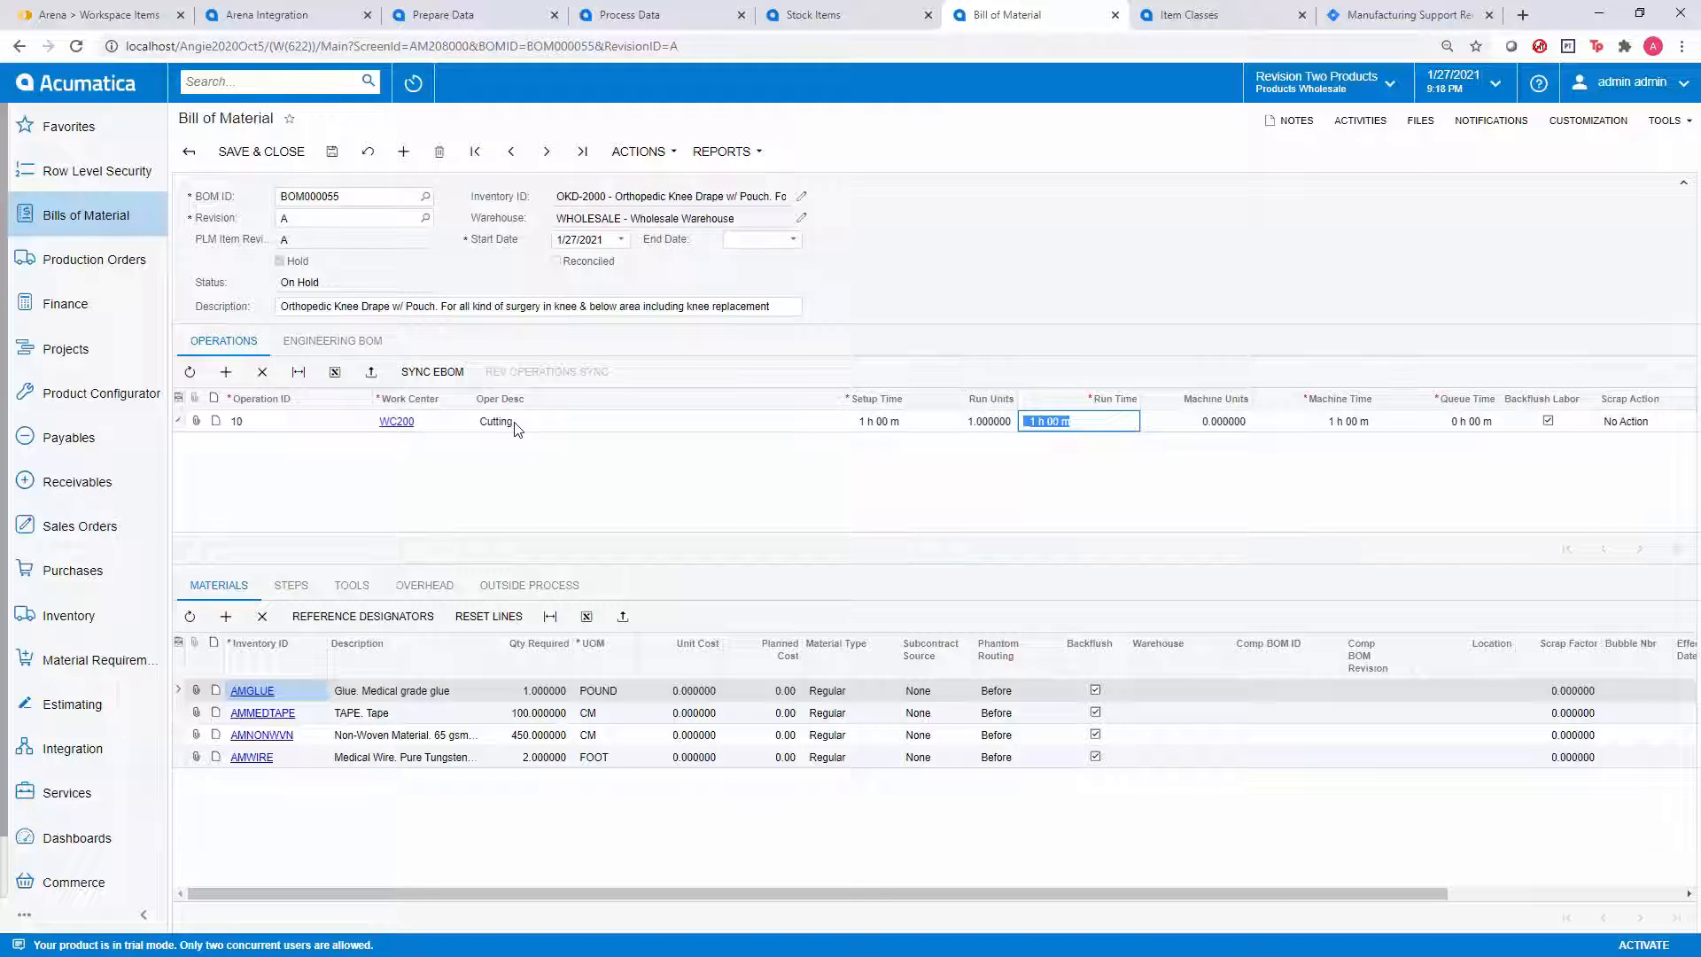
pyautogui.click(333, 152)
# Step: Add operation 20 at work center WC200, described as Assemble & Package, with 1 h 00 m setup time and 1 run unit, and save
pyautogui.click(228, 373)
pyautogui.write('20')
pyautogui.press('Tab')
pyautogui.write('wc200')
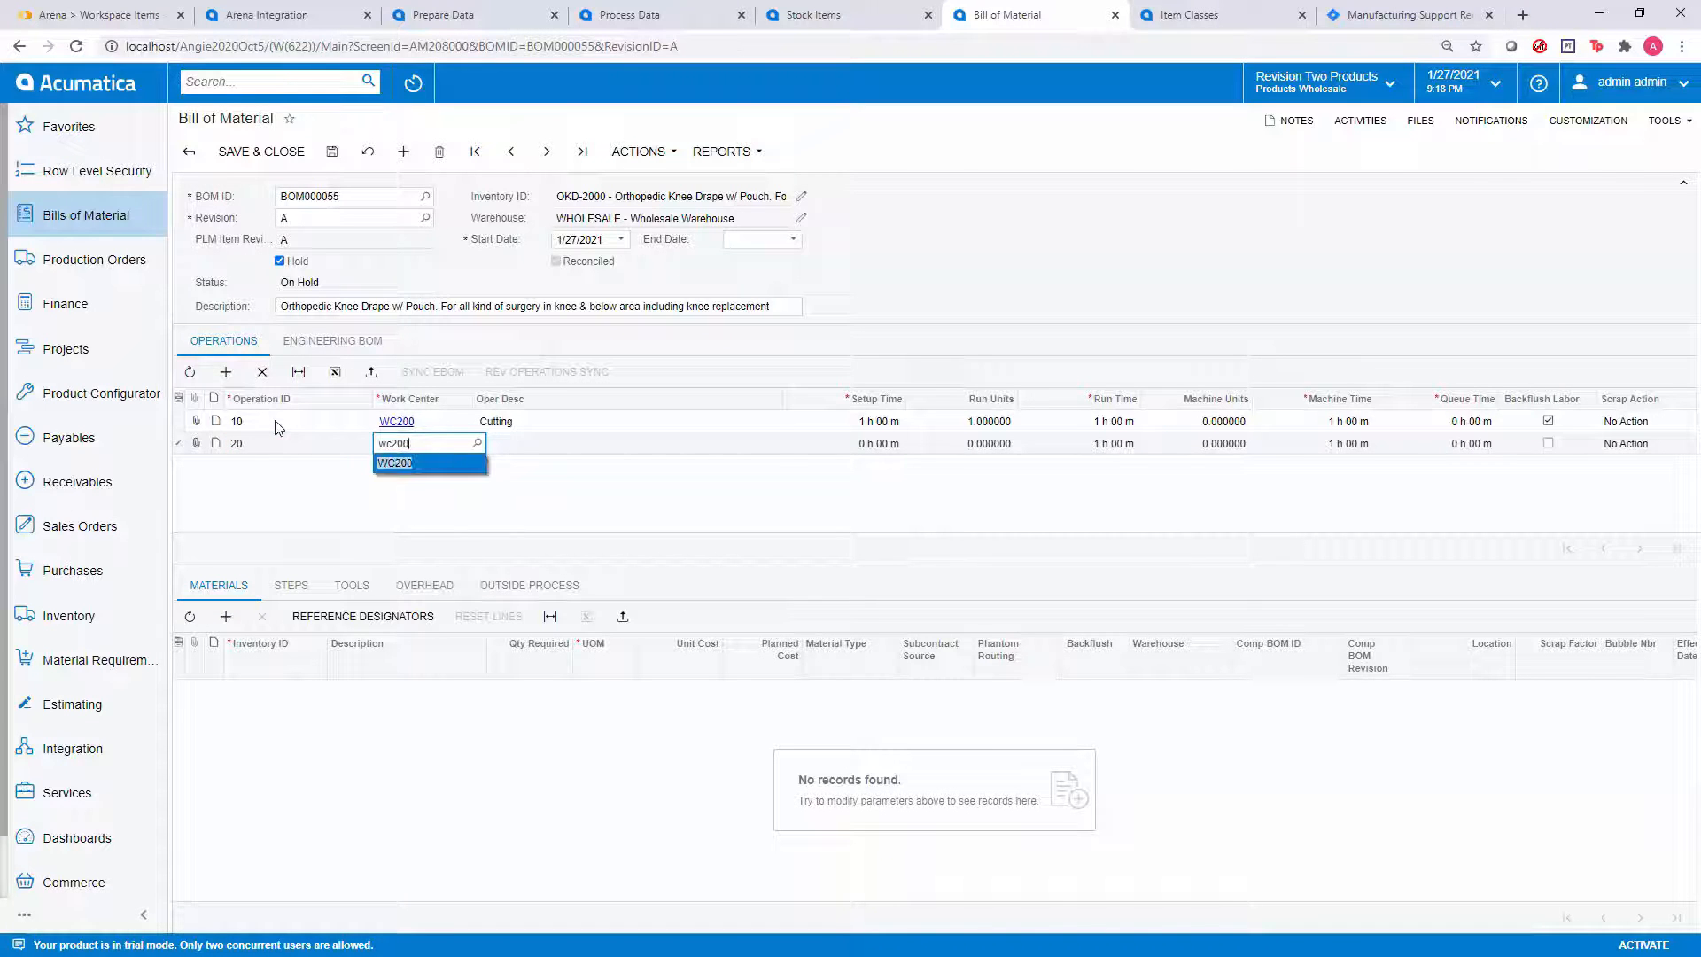
pyautogui.press('Tab')
pyautogui.write('Assemble & Package')
pyautogui.press('Tab')
pyautogui.write('100')
pyautogui.press('Tab')
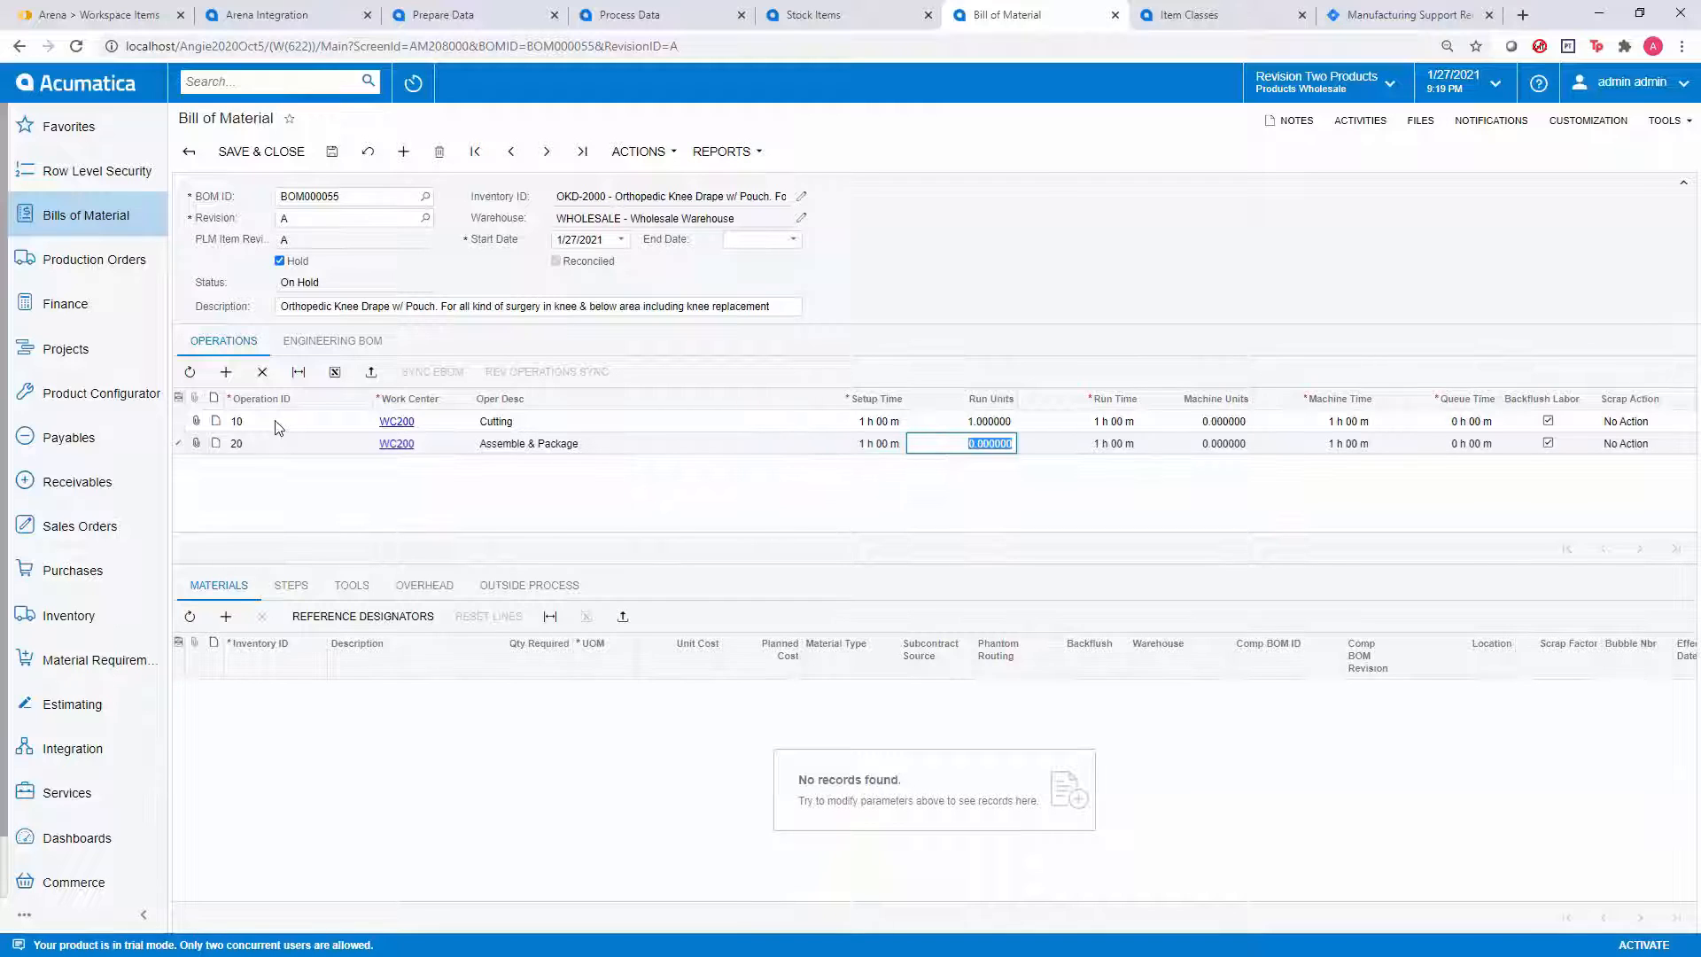
pyautogui.write('1')
pyautogui.press('Tab')
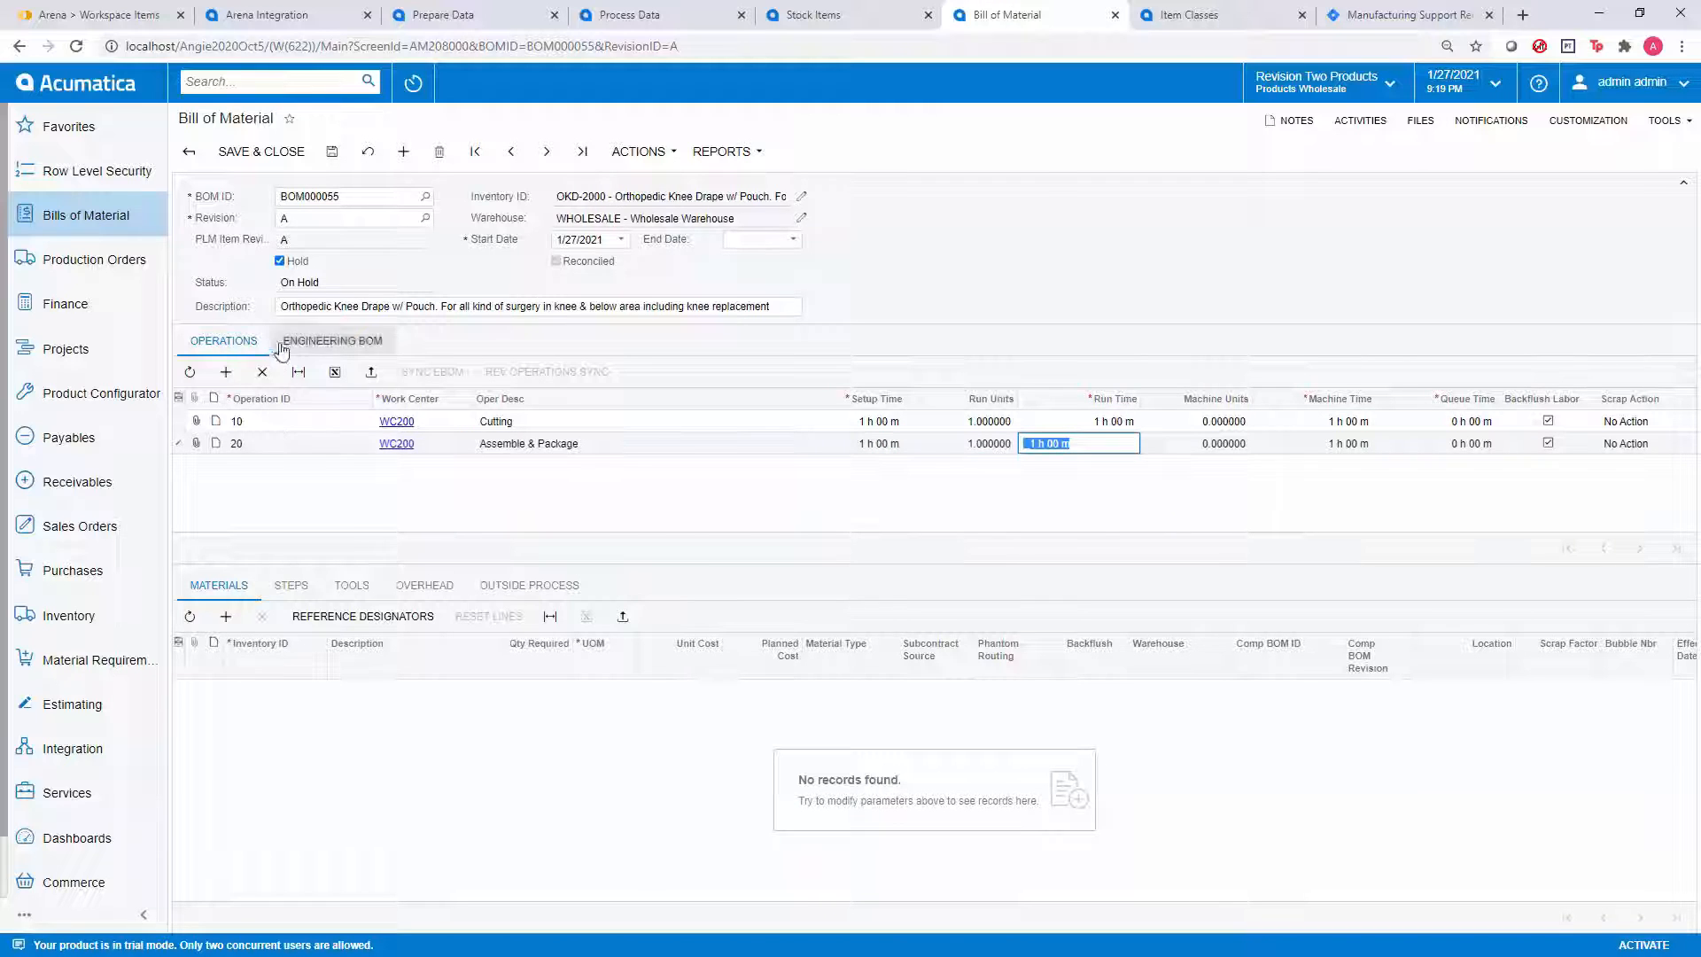
pyautogui.click(329, 153)
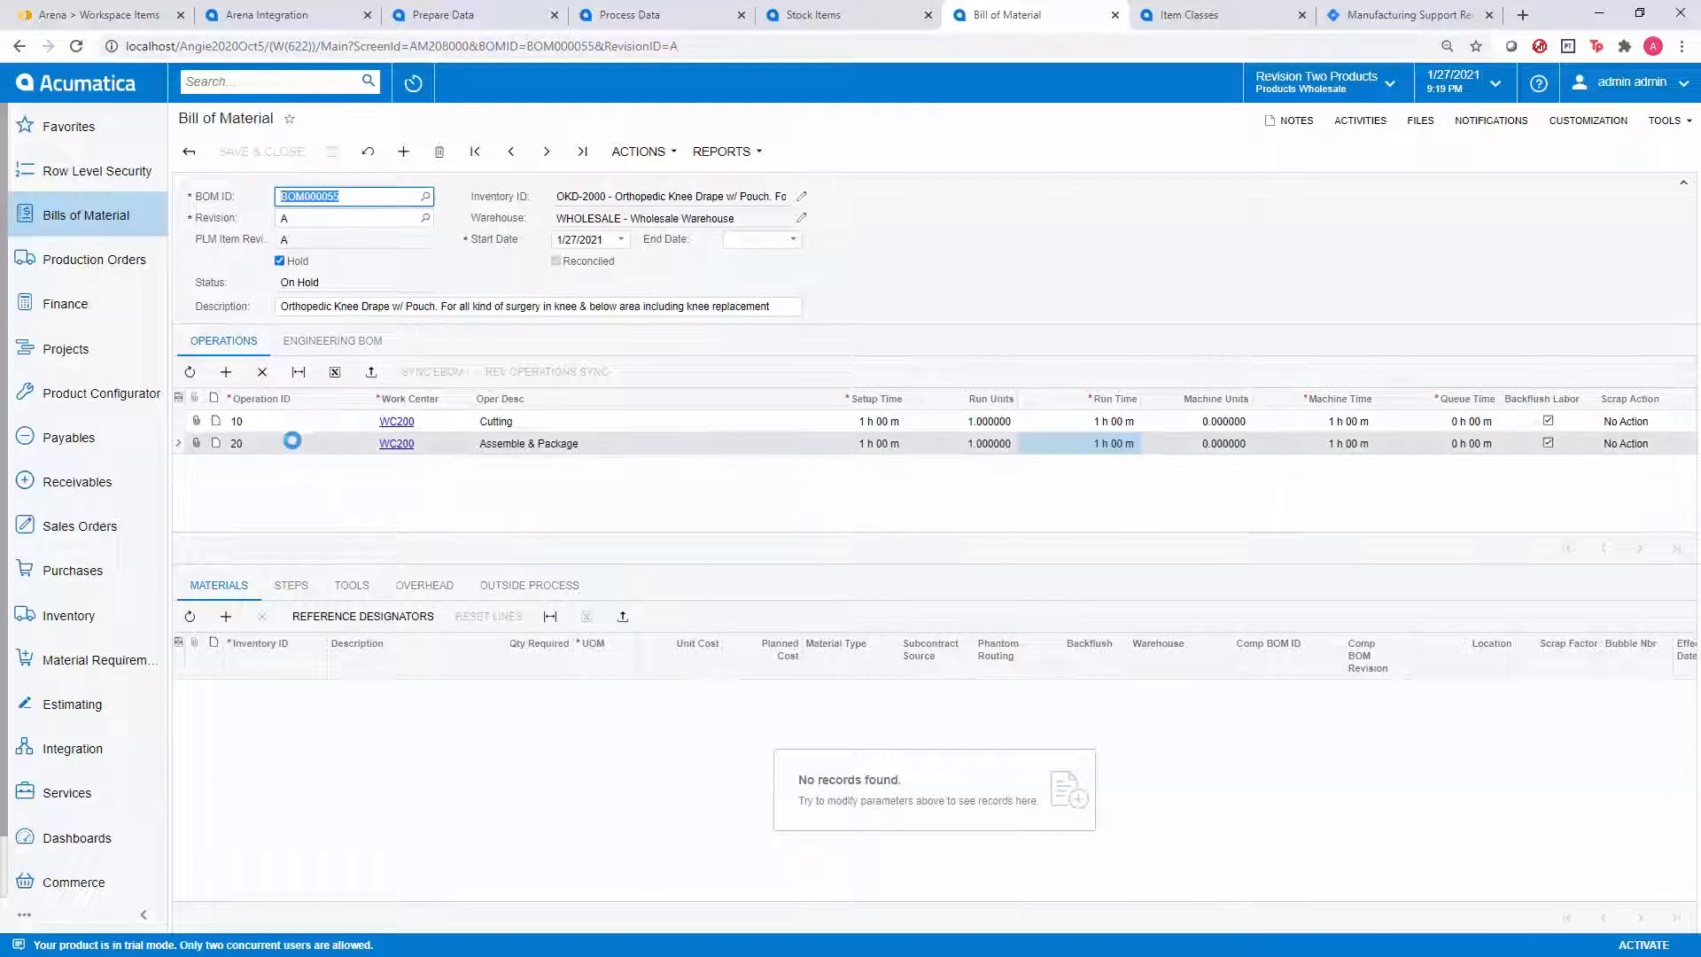
# Step: Remove AMGLUE and AMMEDTAPE from the materials of the Cutting operation 10
pyautogui.click(292, 424)
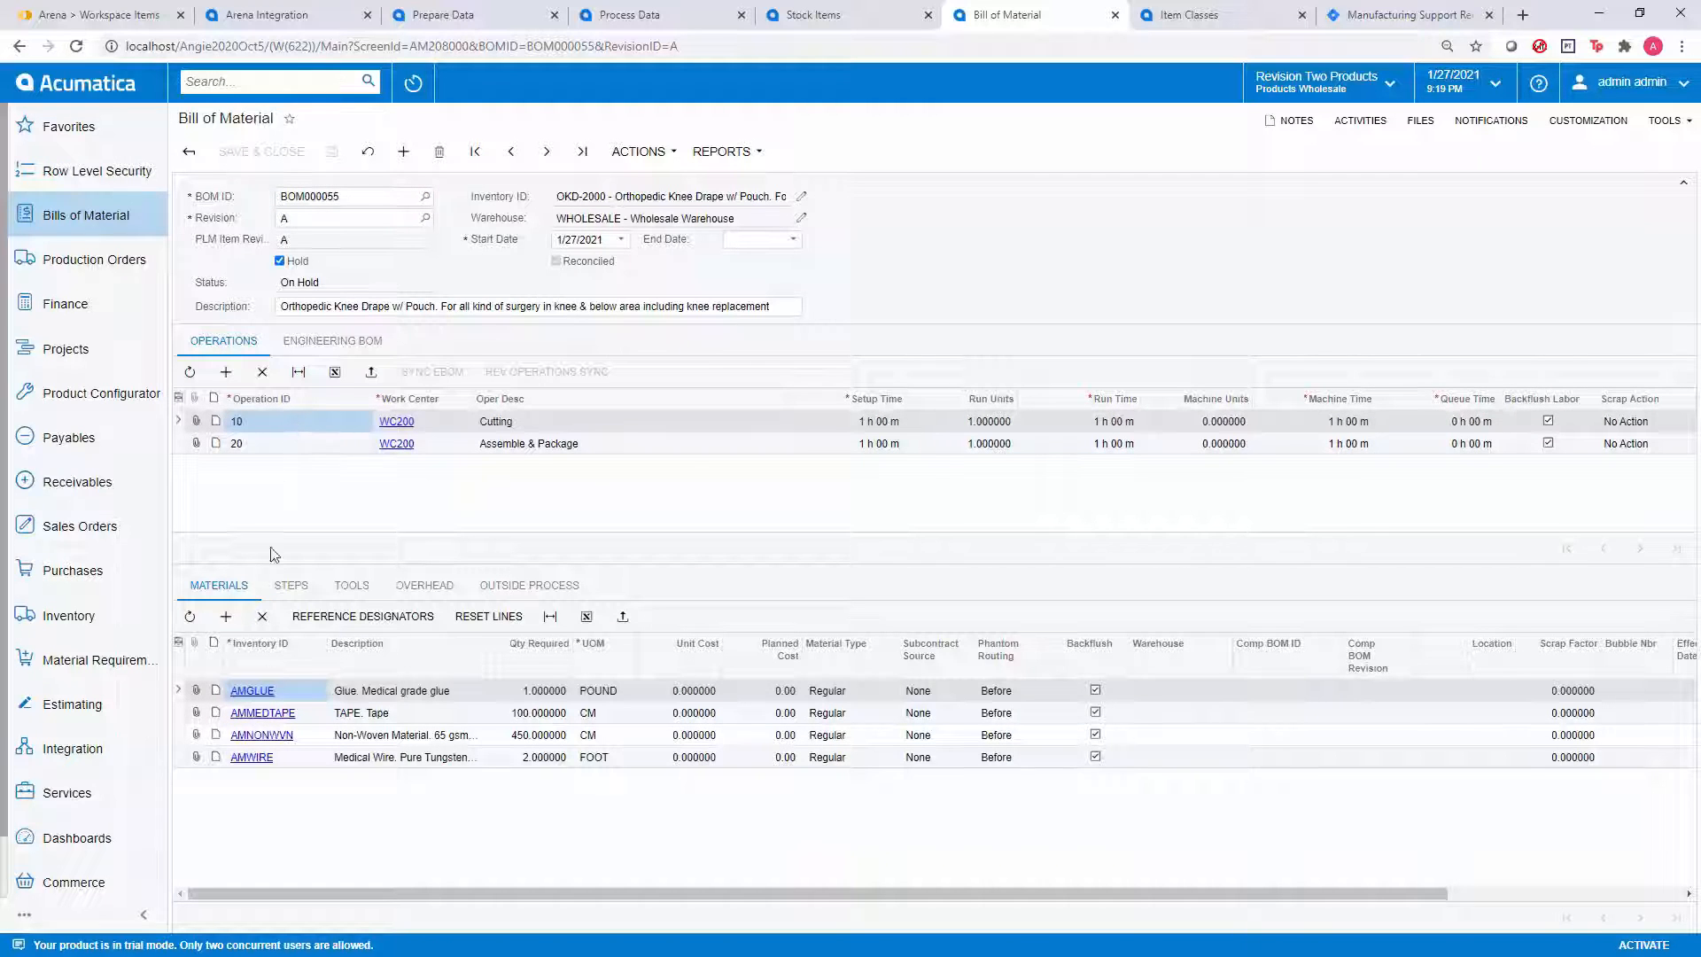
pyautogui.click(262, 617)
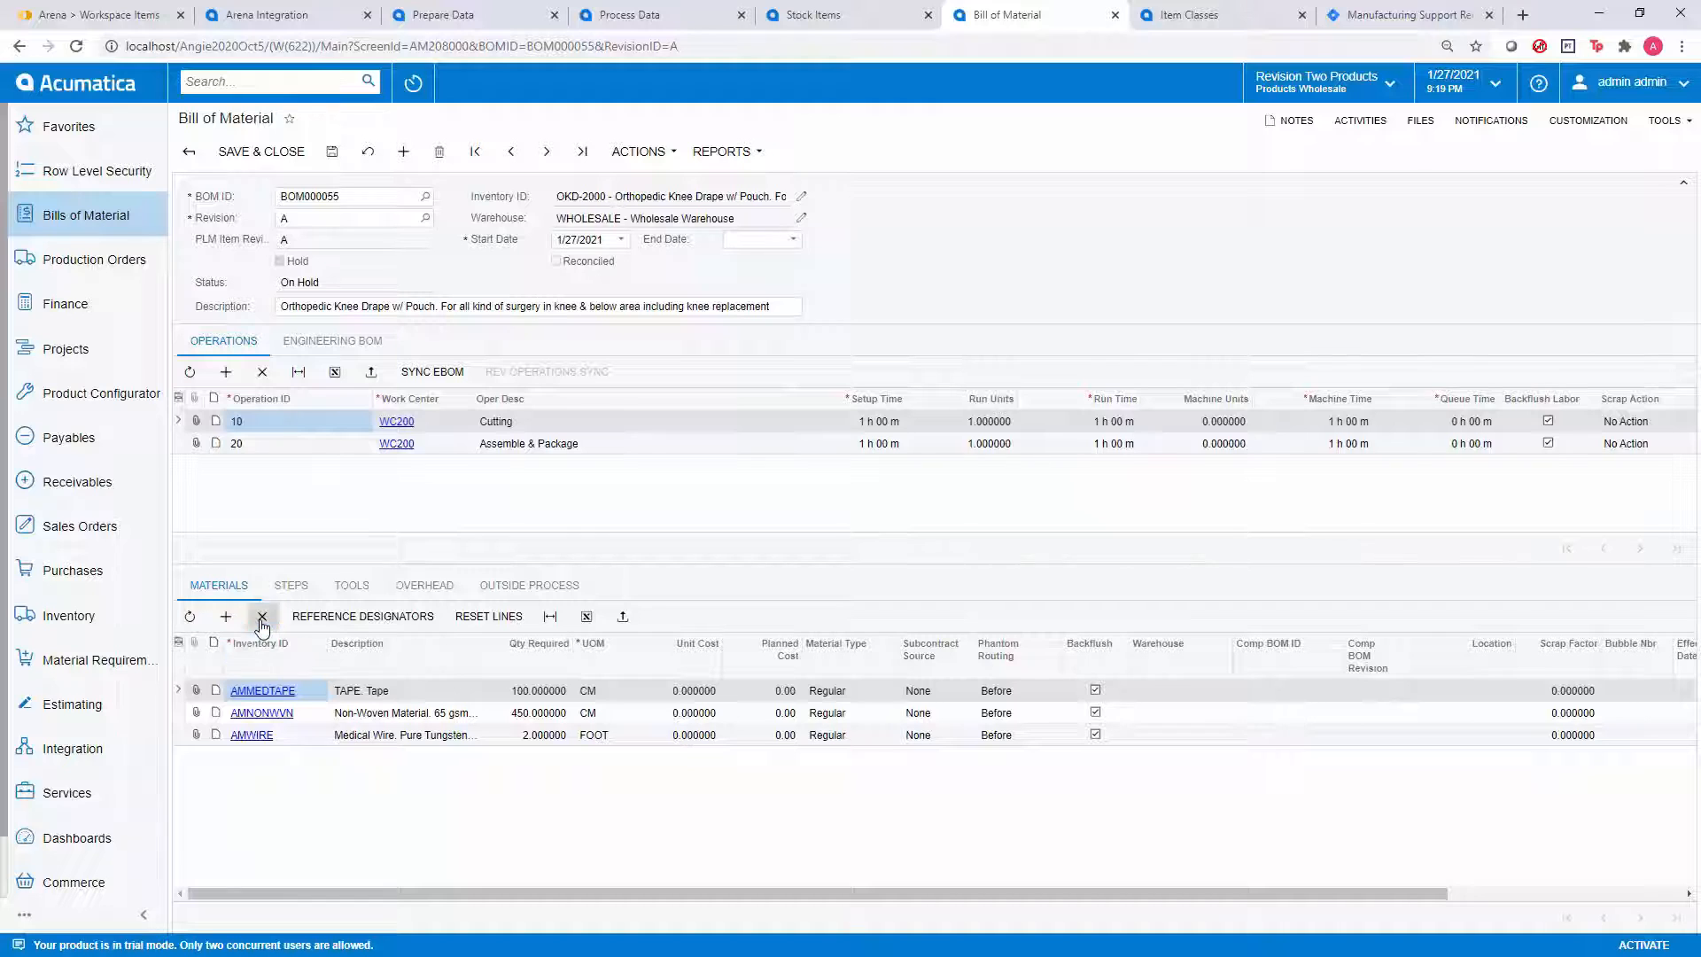
pyautogui.click(262, 617)
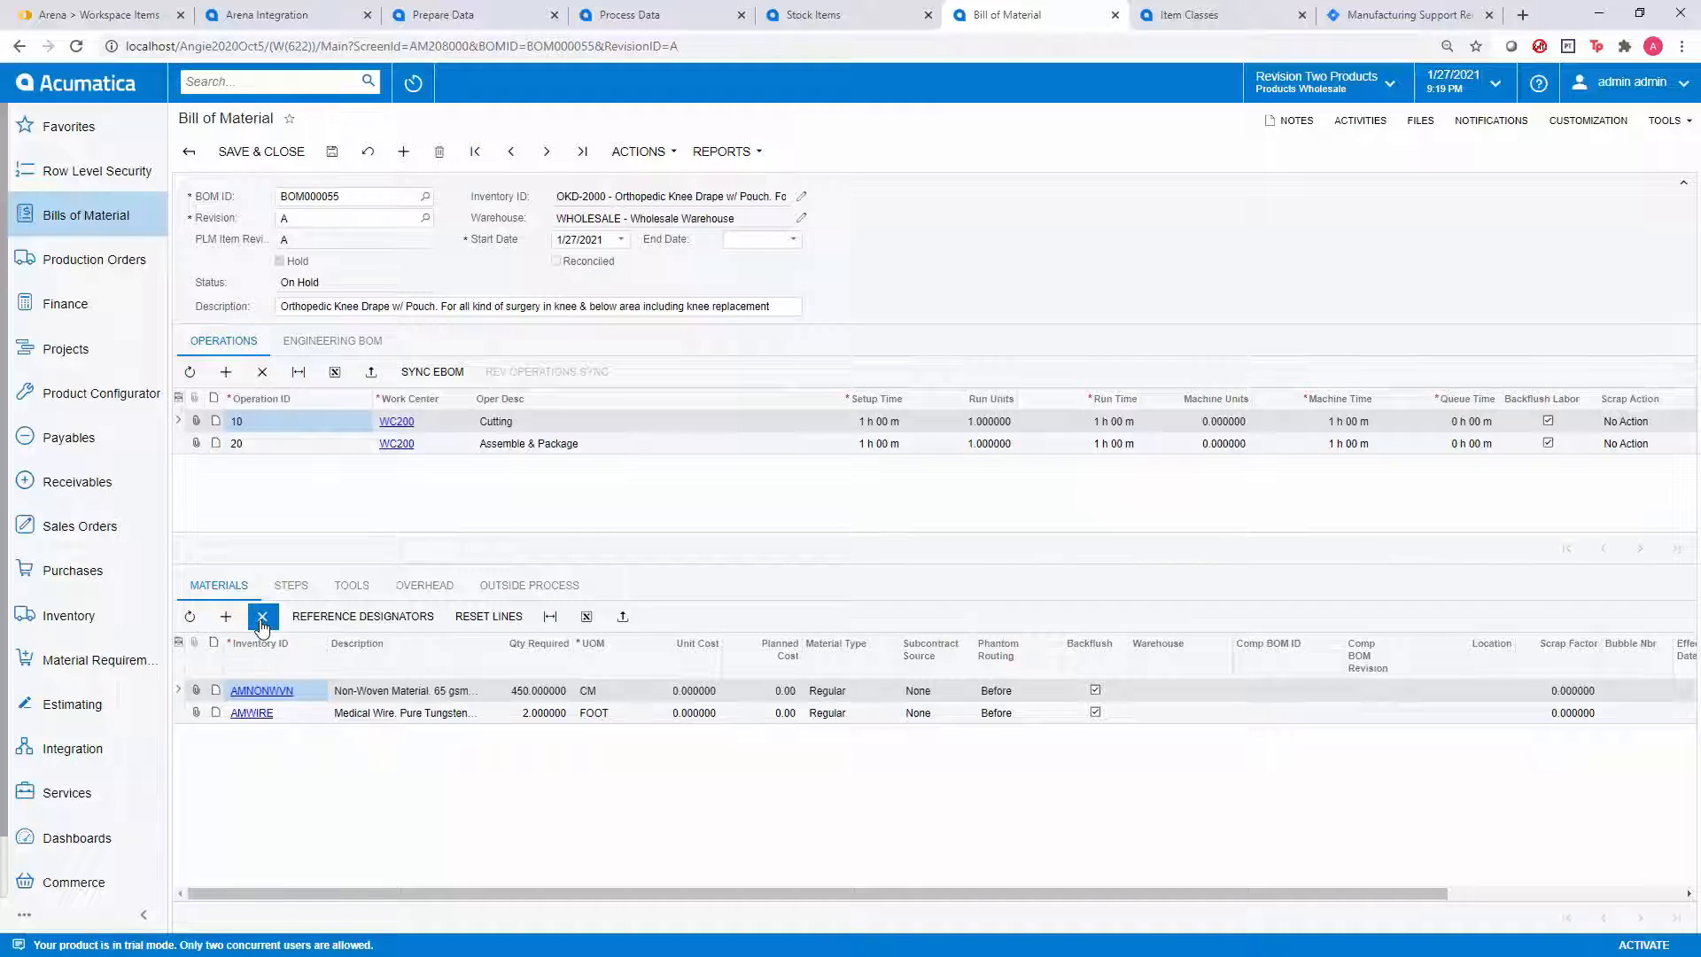
# Step: Add AMGLUE and AMMEDTAPE as materials of the Assemble & Package operation 20
pyautogui.click(254, 444)
pyautogui.click(225, 616)
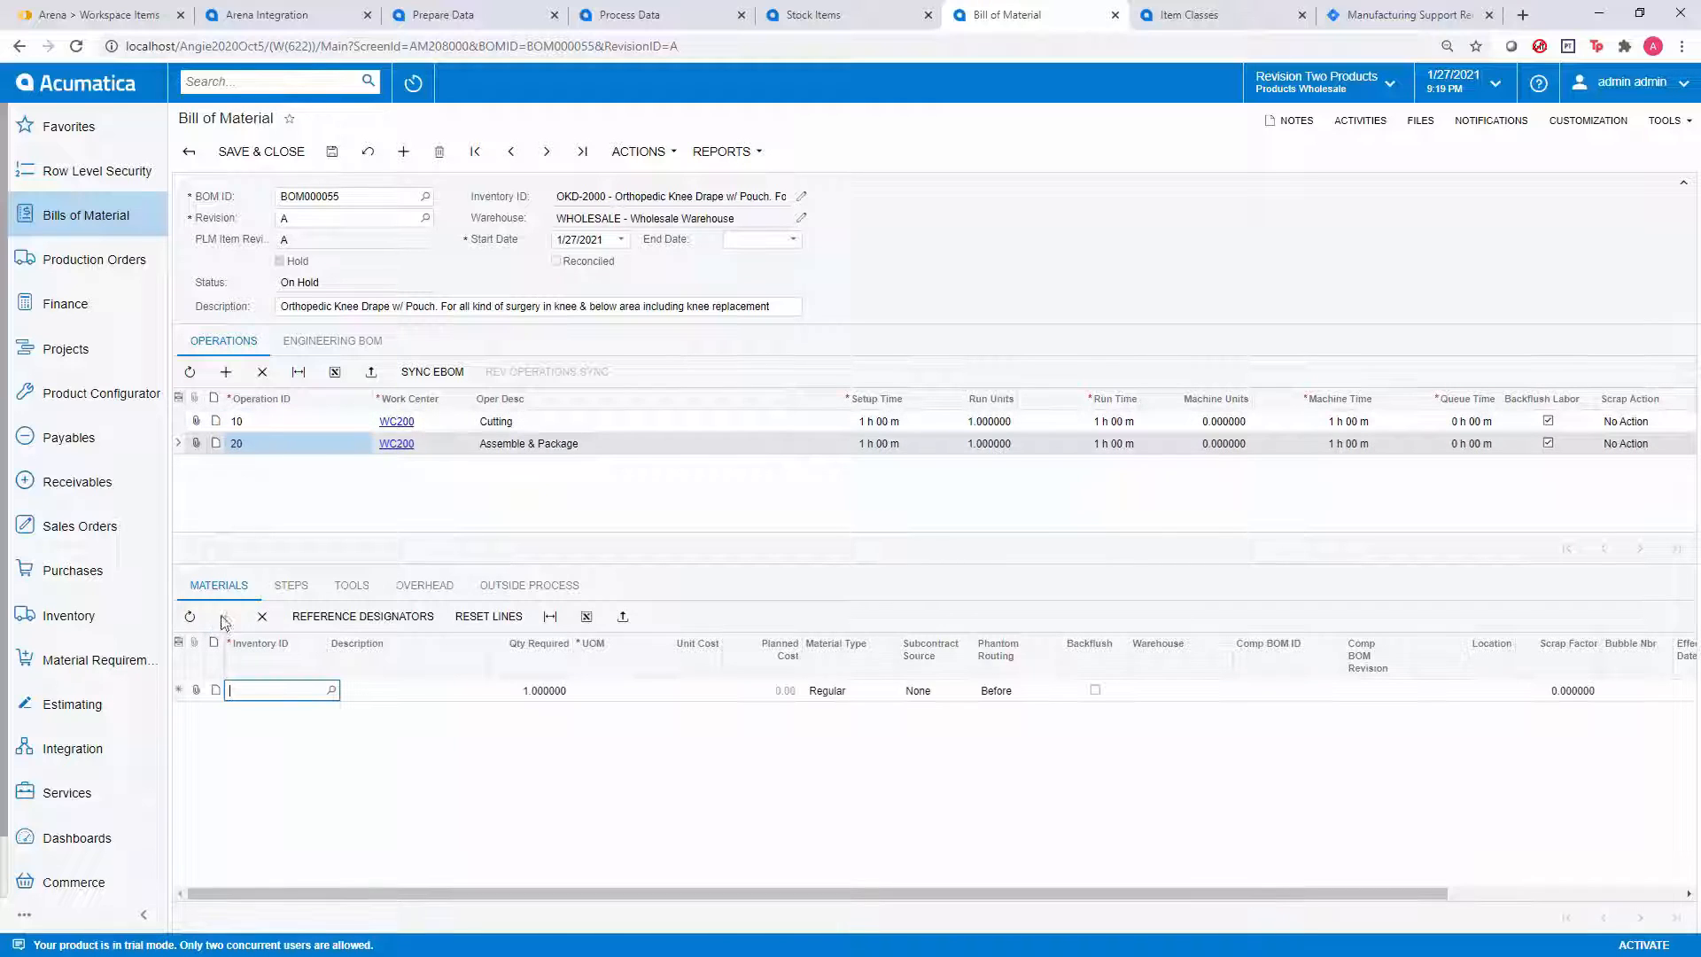
pyautogui.click(333, 692)
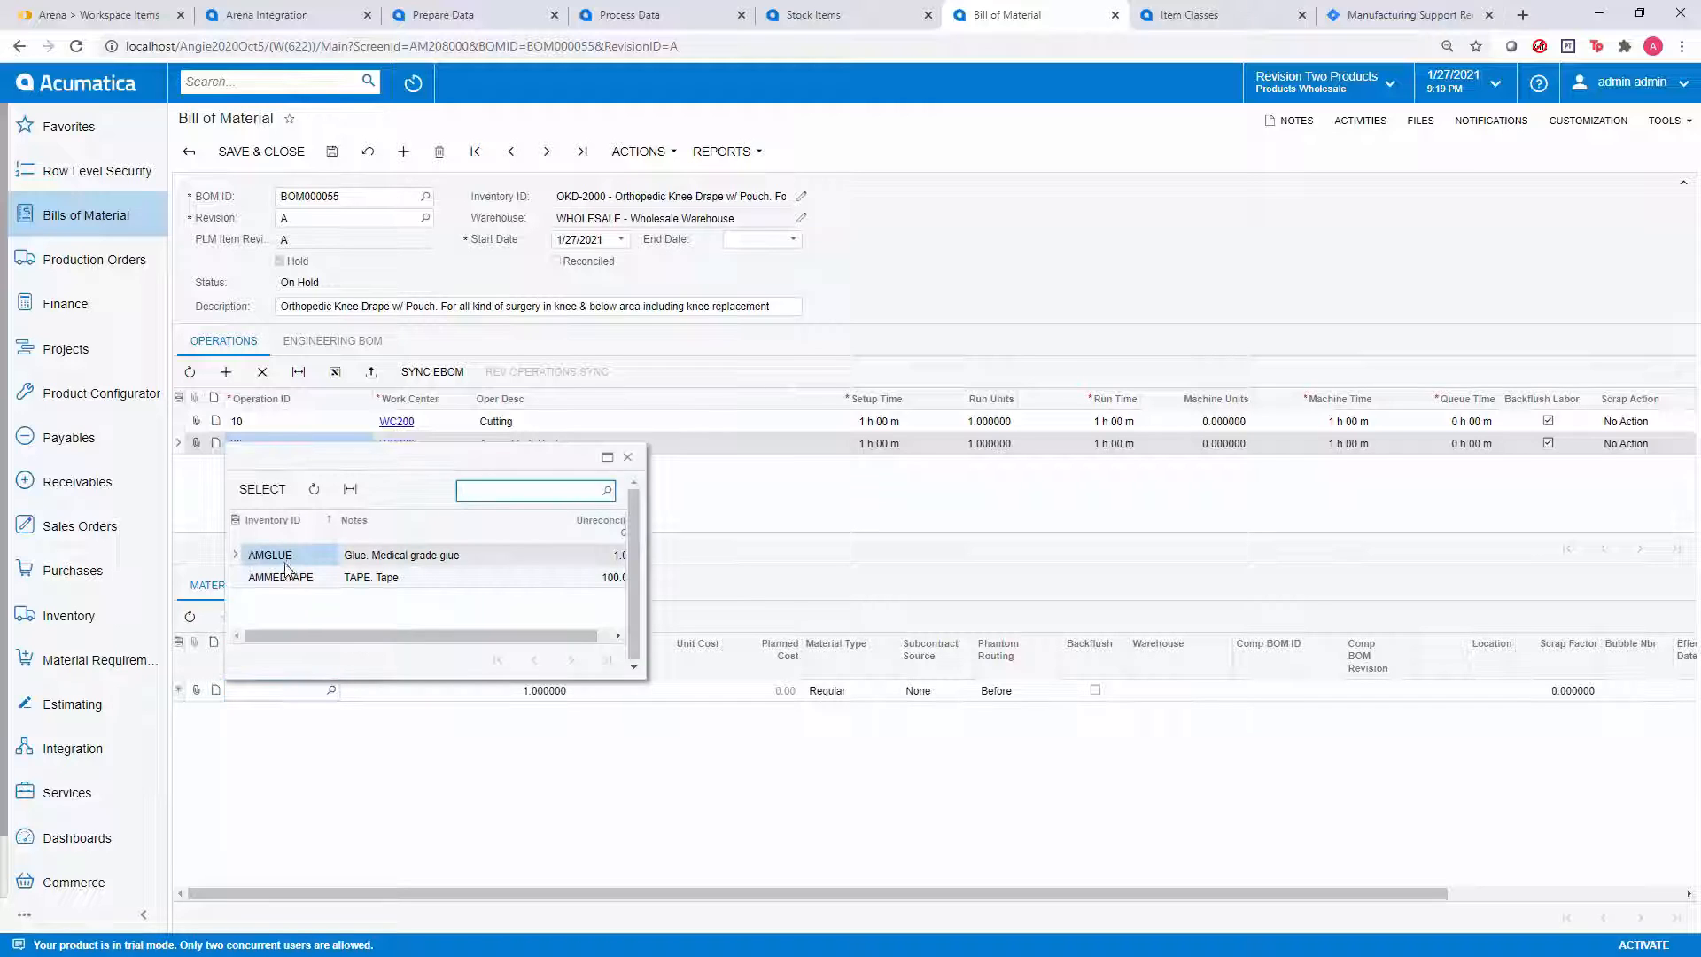
pyautogui.doubleClick(281, 558)
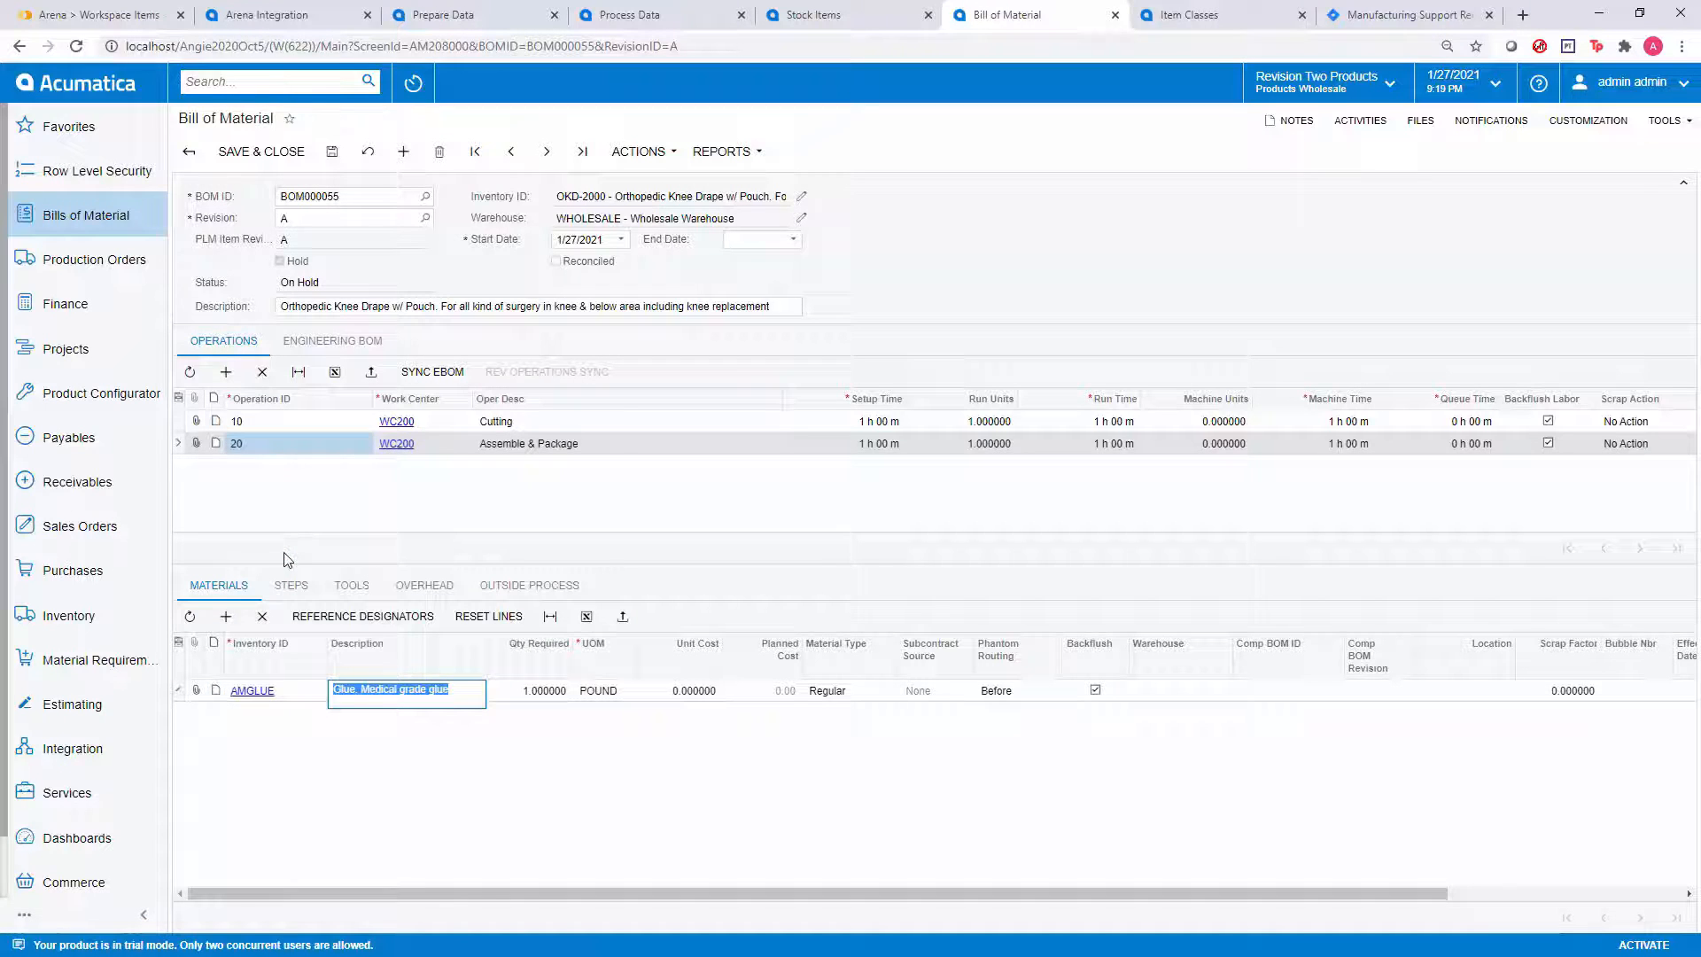
pyautogui.click(227, 620)
pyautogui.click(331, 713)
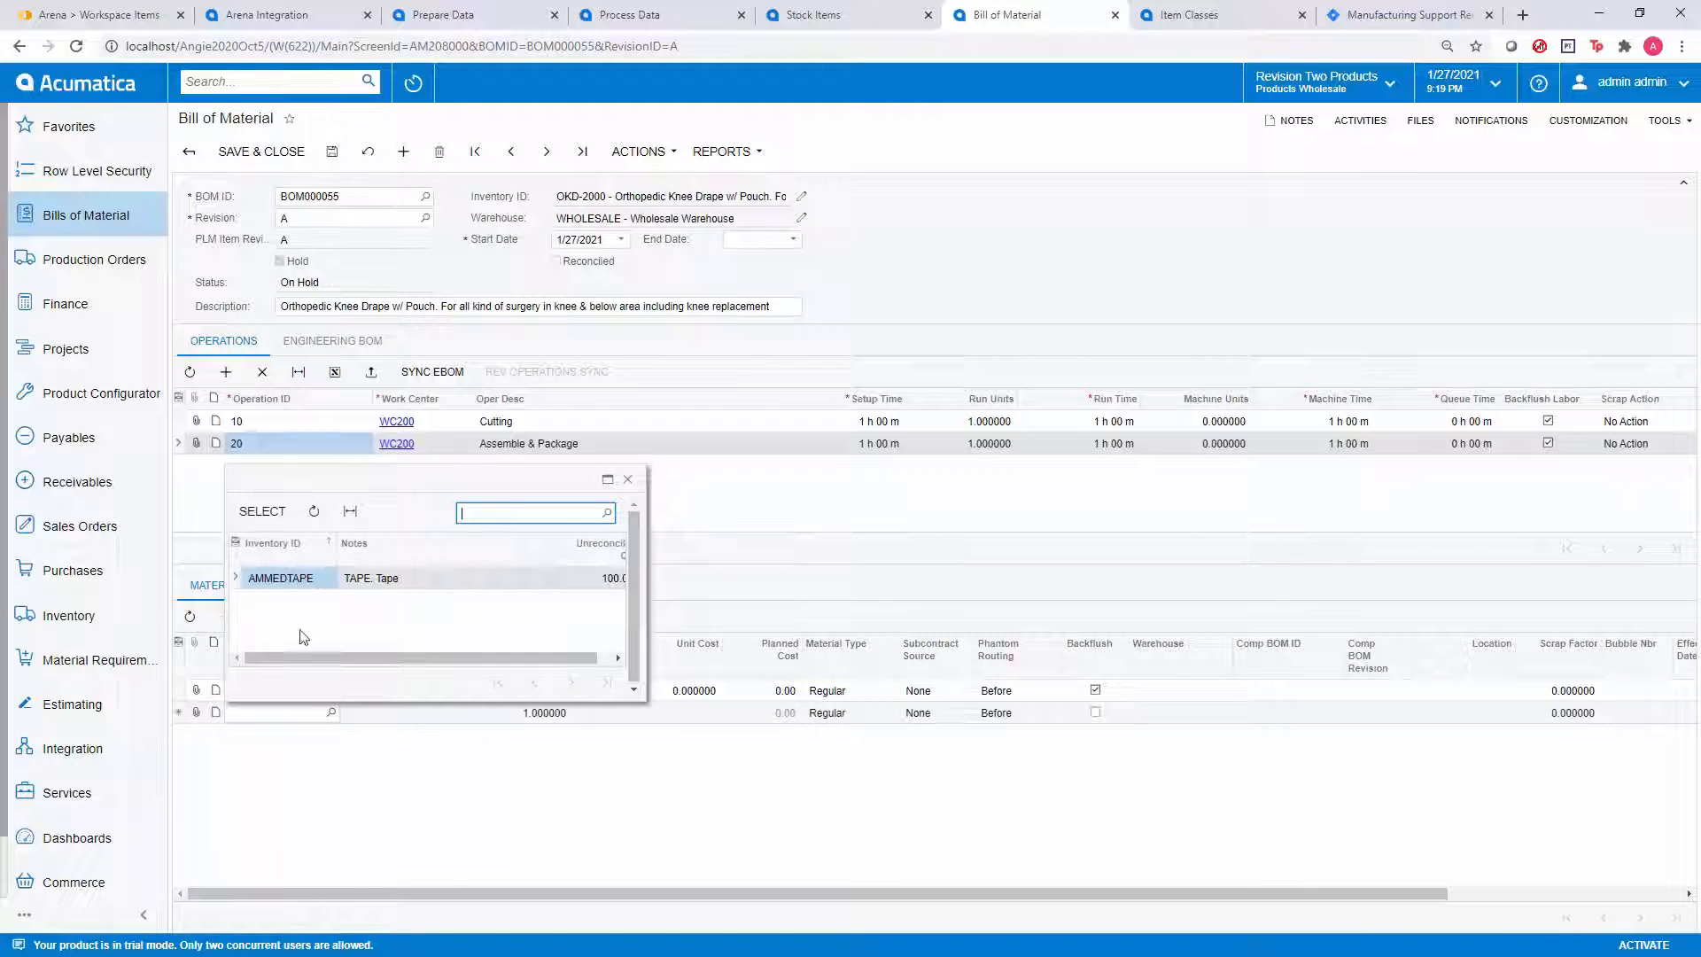
pyautogui.moveTo(534, 658); pyautogui.dragTo(585, 667)
pyautogui.doubleClick(288, 580)
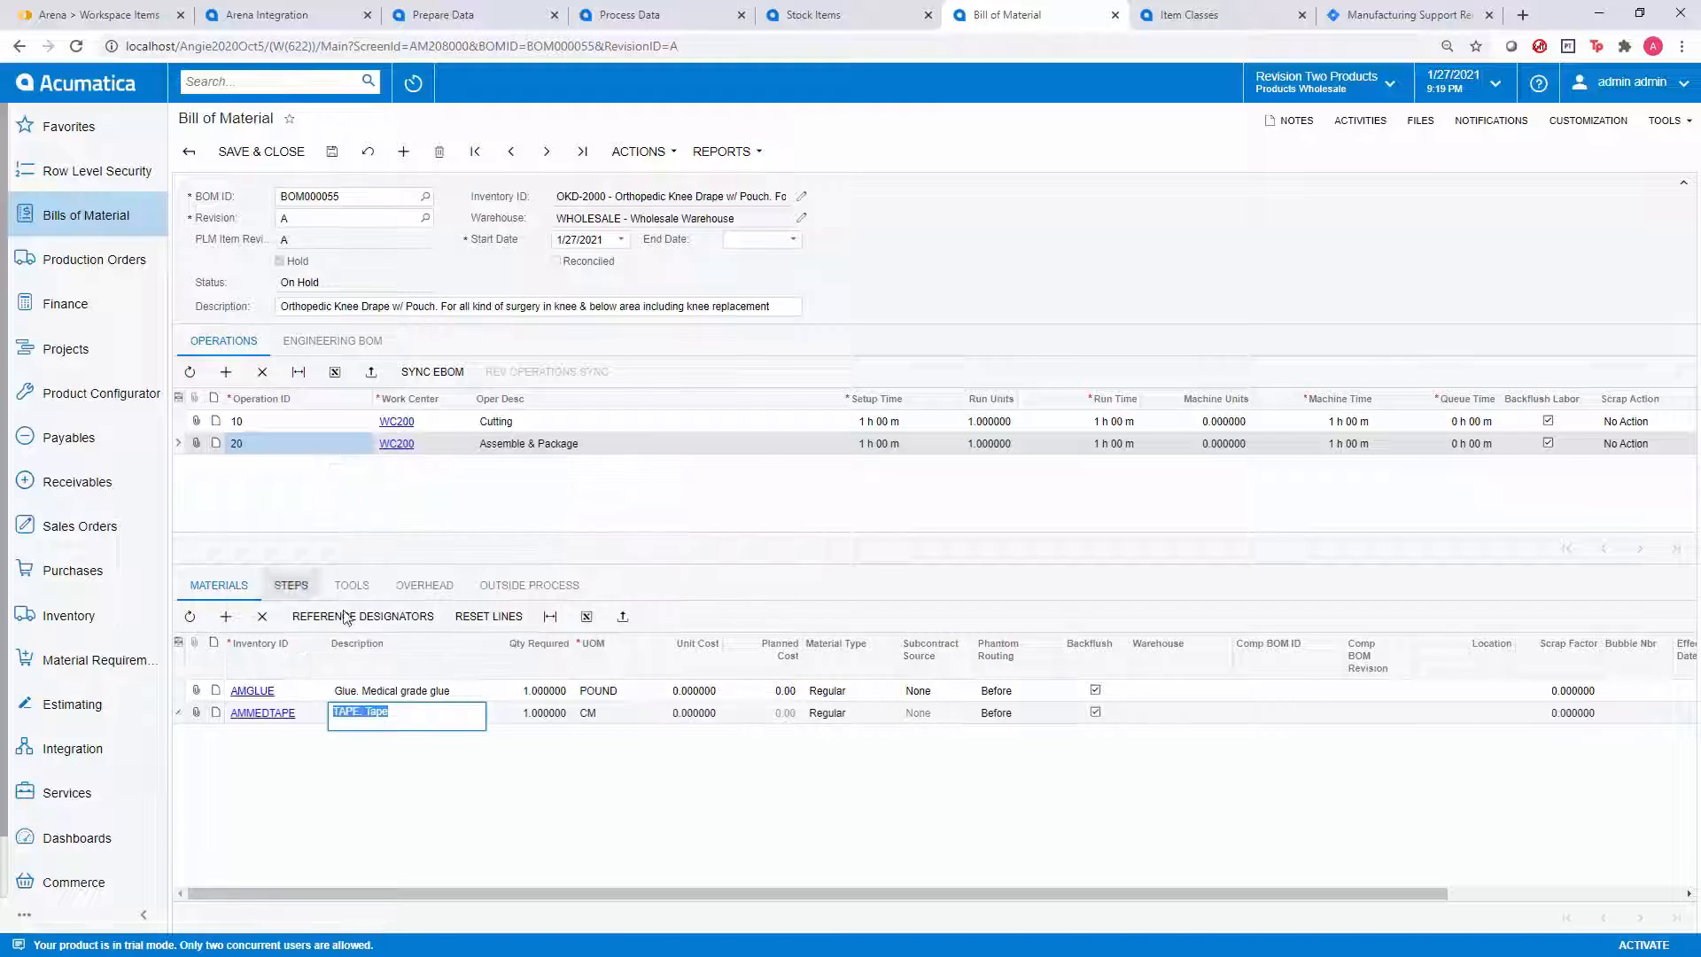
# Step: Set the required quantity of AMMEDTAPE to 100, take the bill of material off hold, and save it
pyautogui.click(536, 714)
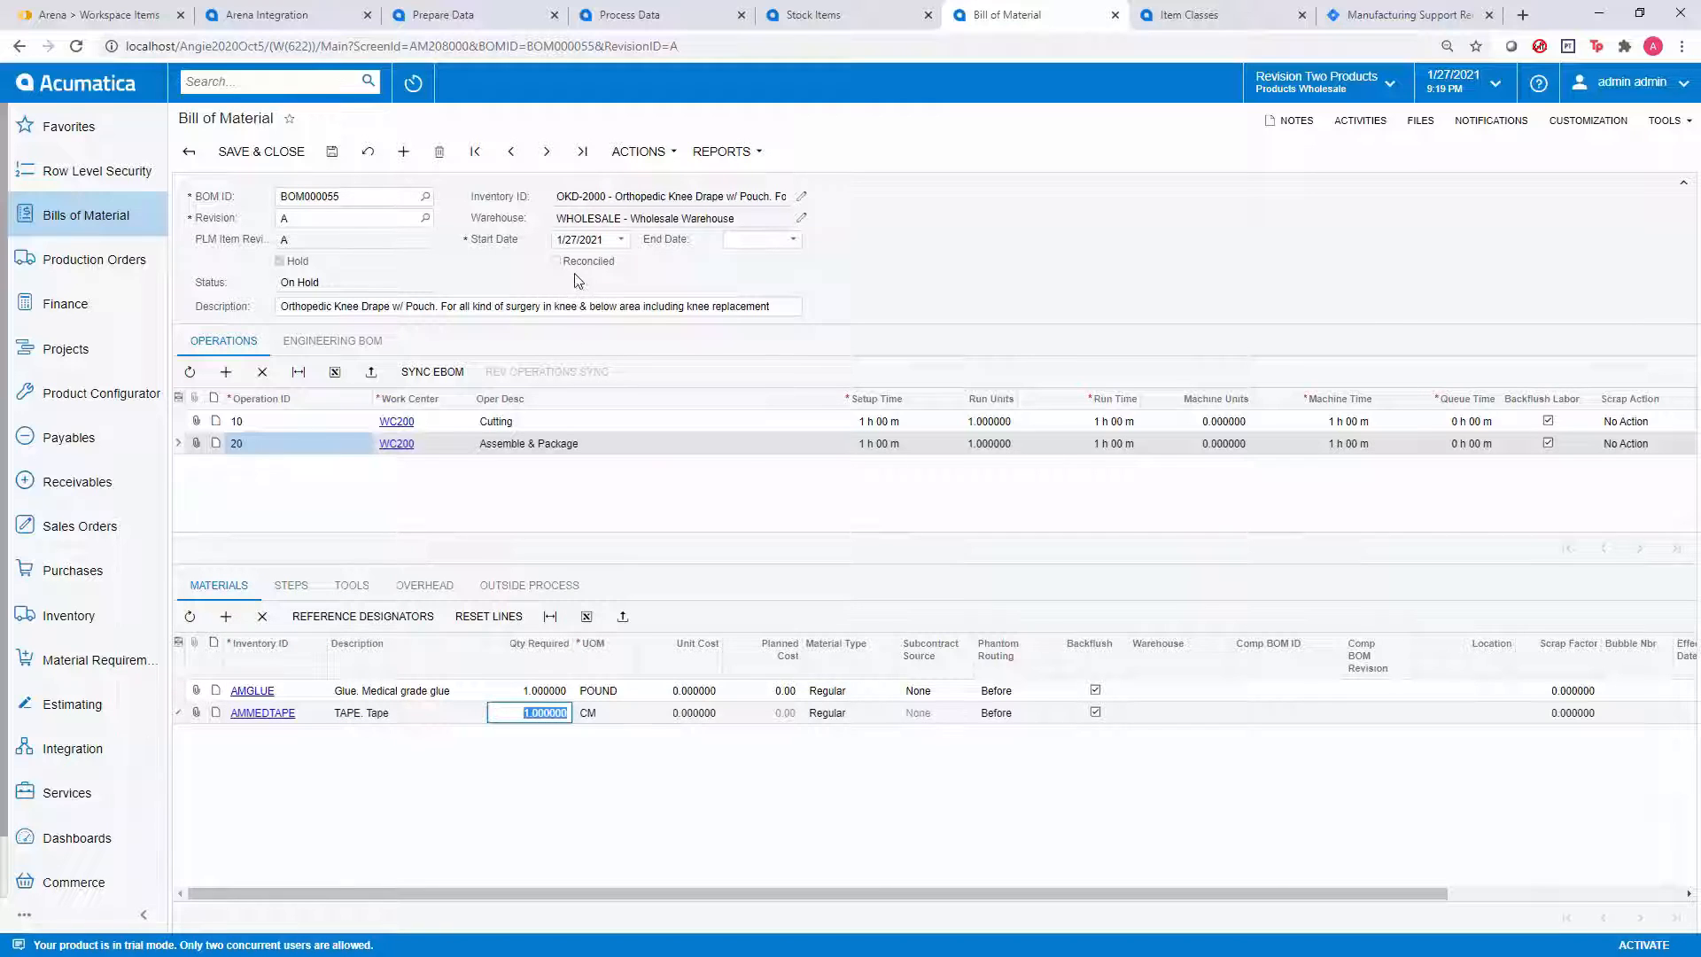
pyautogui.write('100')
pyautogui.press('Tab')
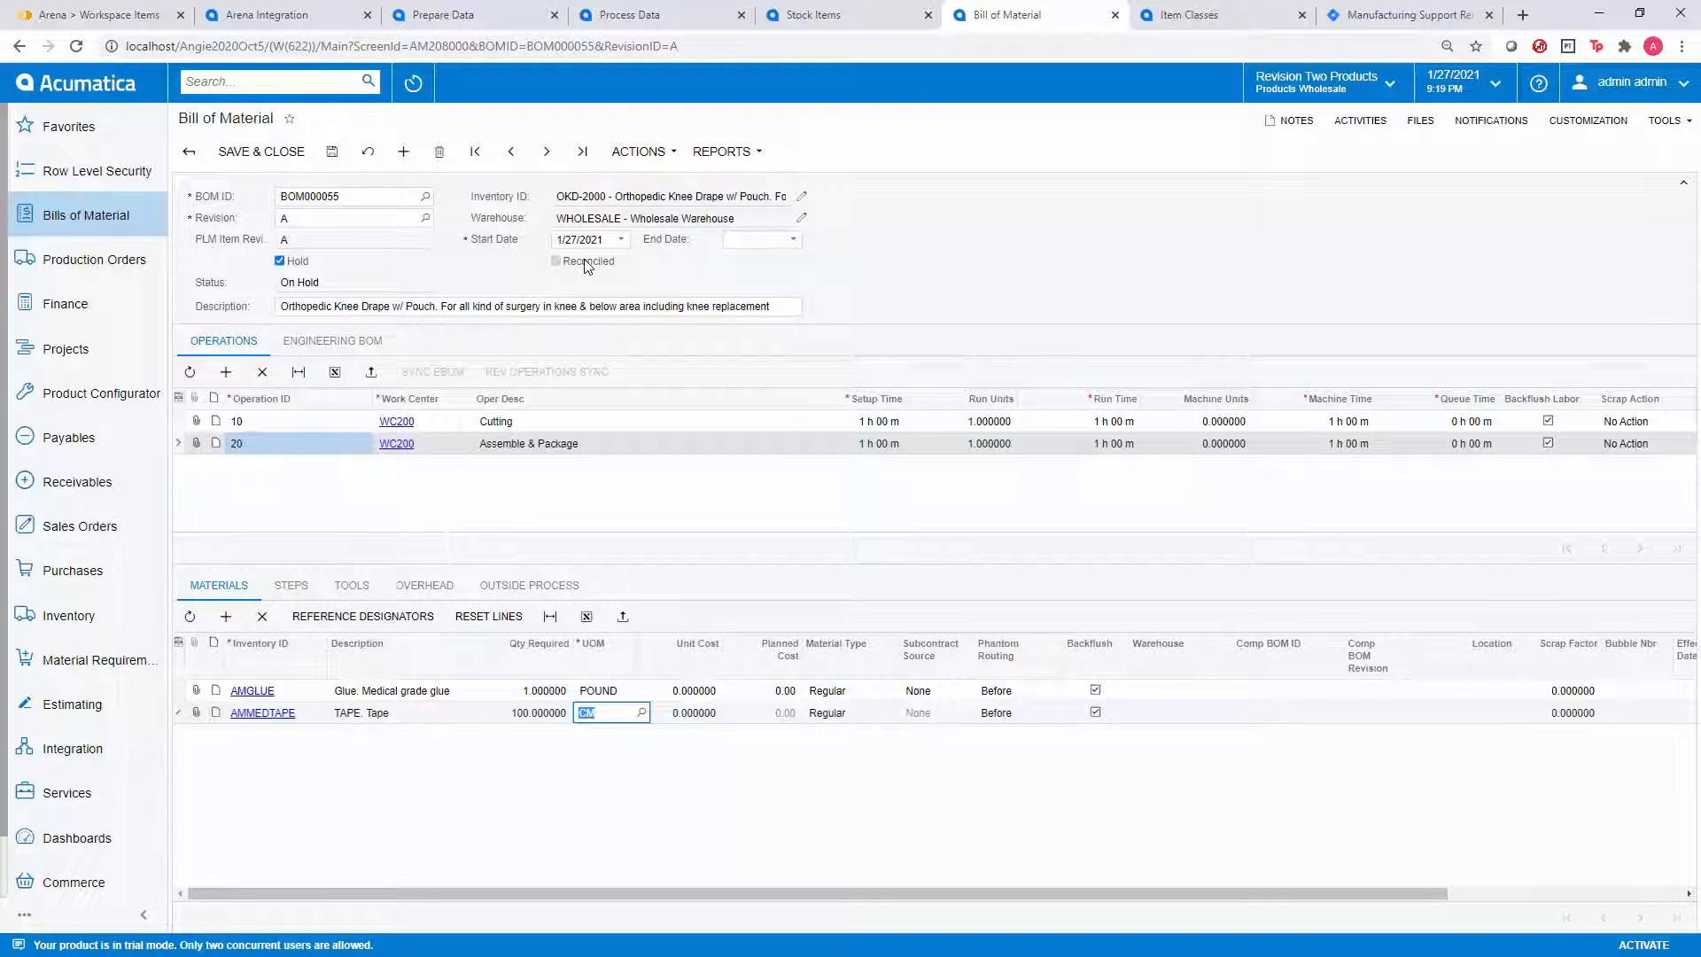
pyautogui.click(333, 152)
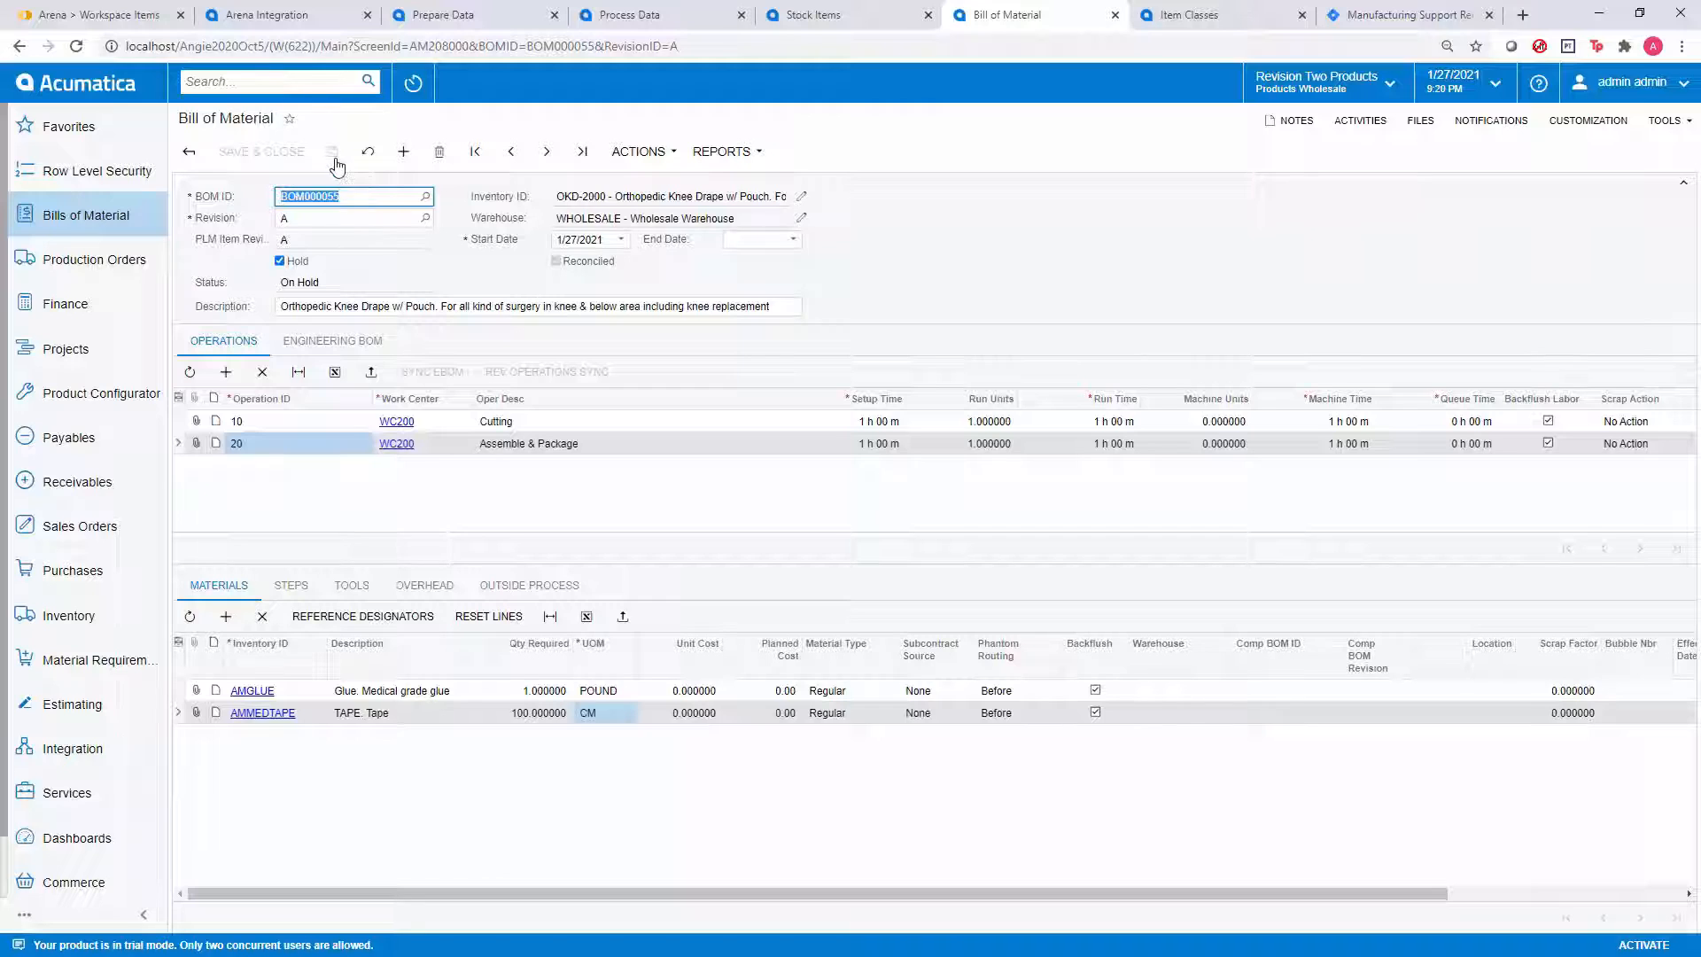
pyautogui.click(280, 262)
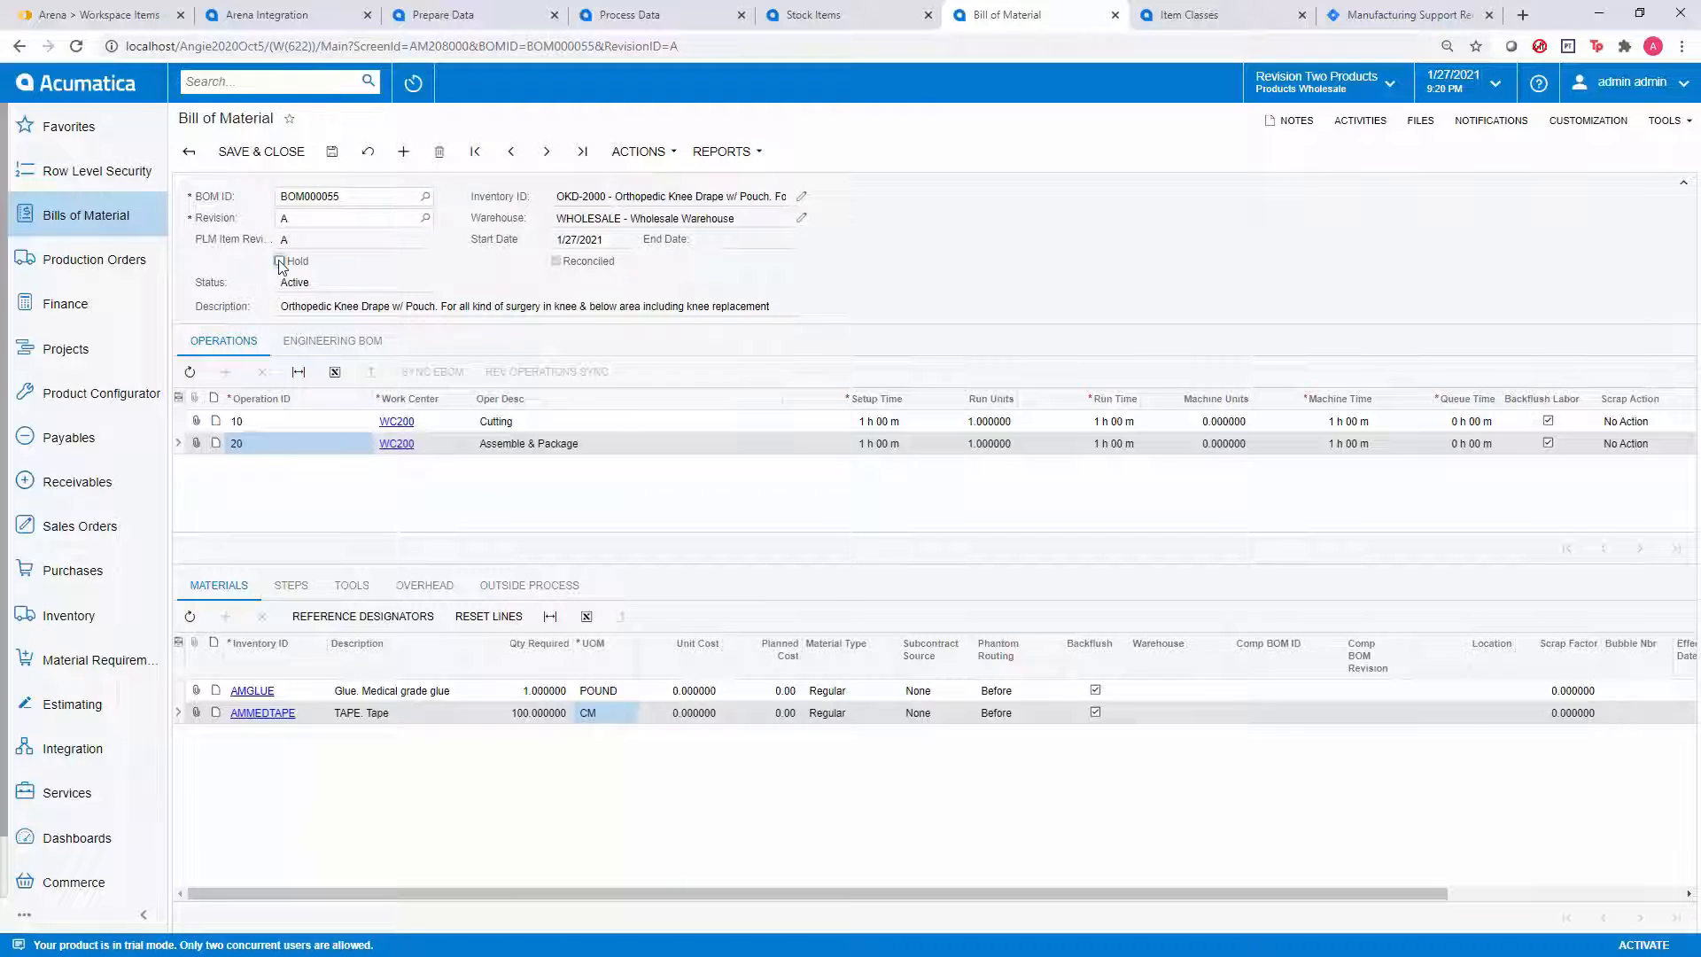
pyautogui.click(331, 157)
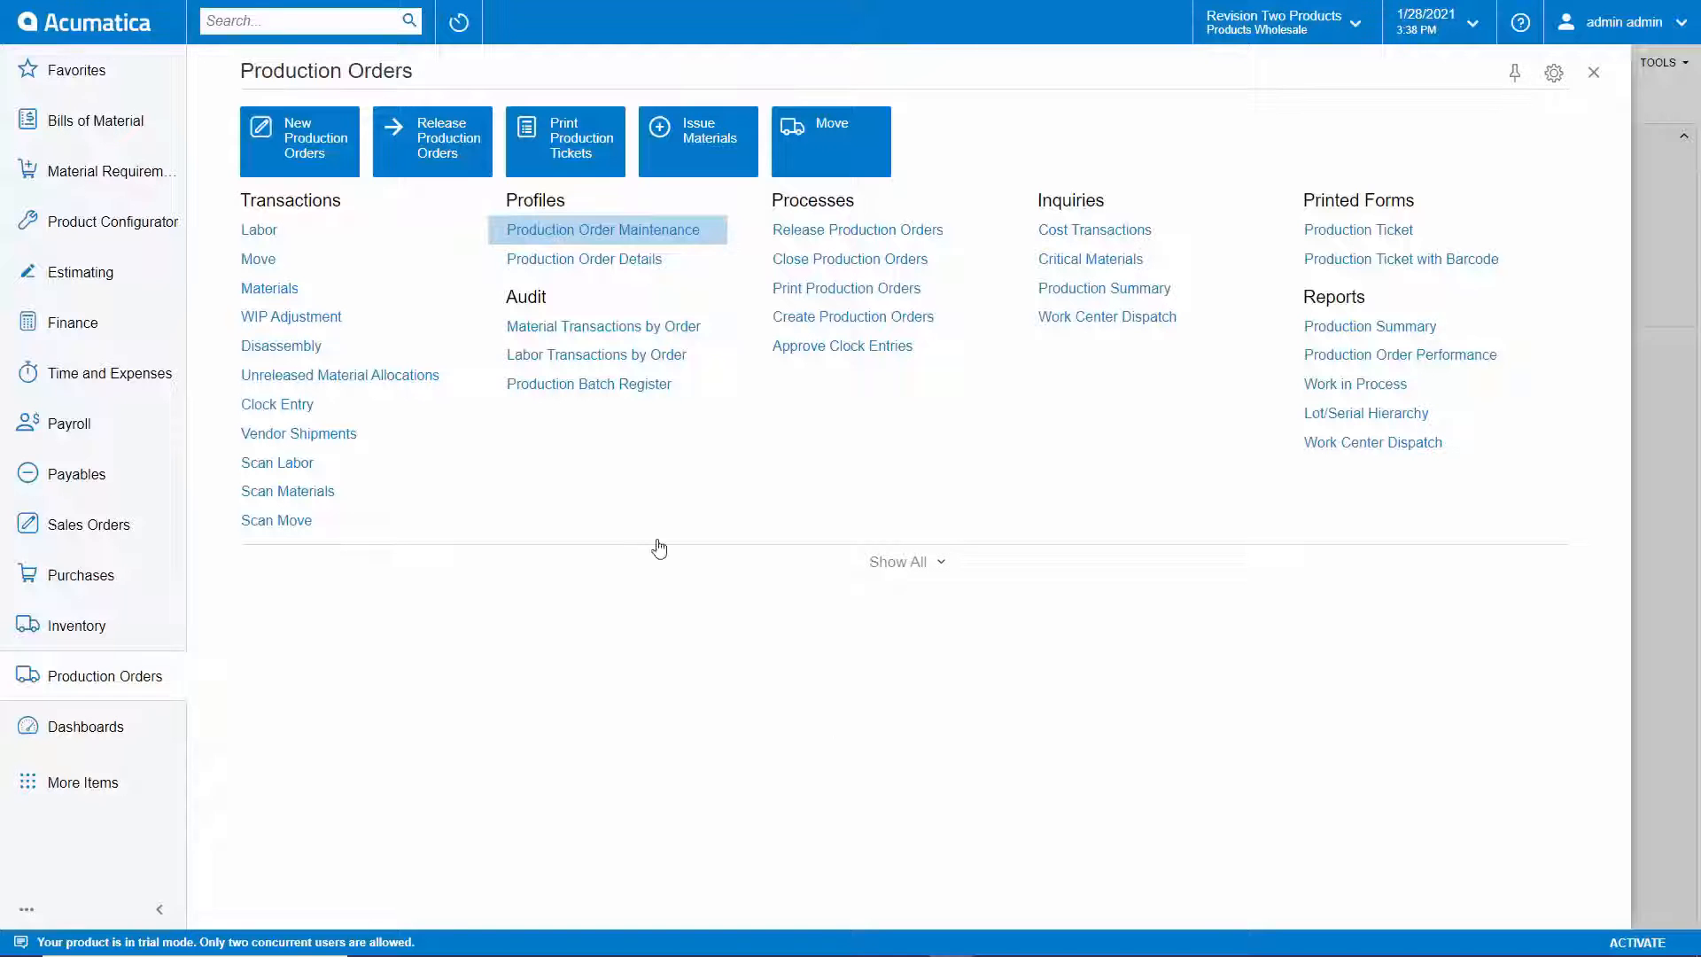
# Step: Create a regular production order for knee drape OKD-2000 with a quantity to produce of 5, and save it
pyautogui.click(292, 159)
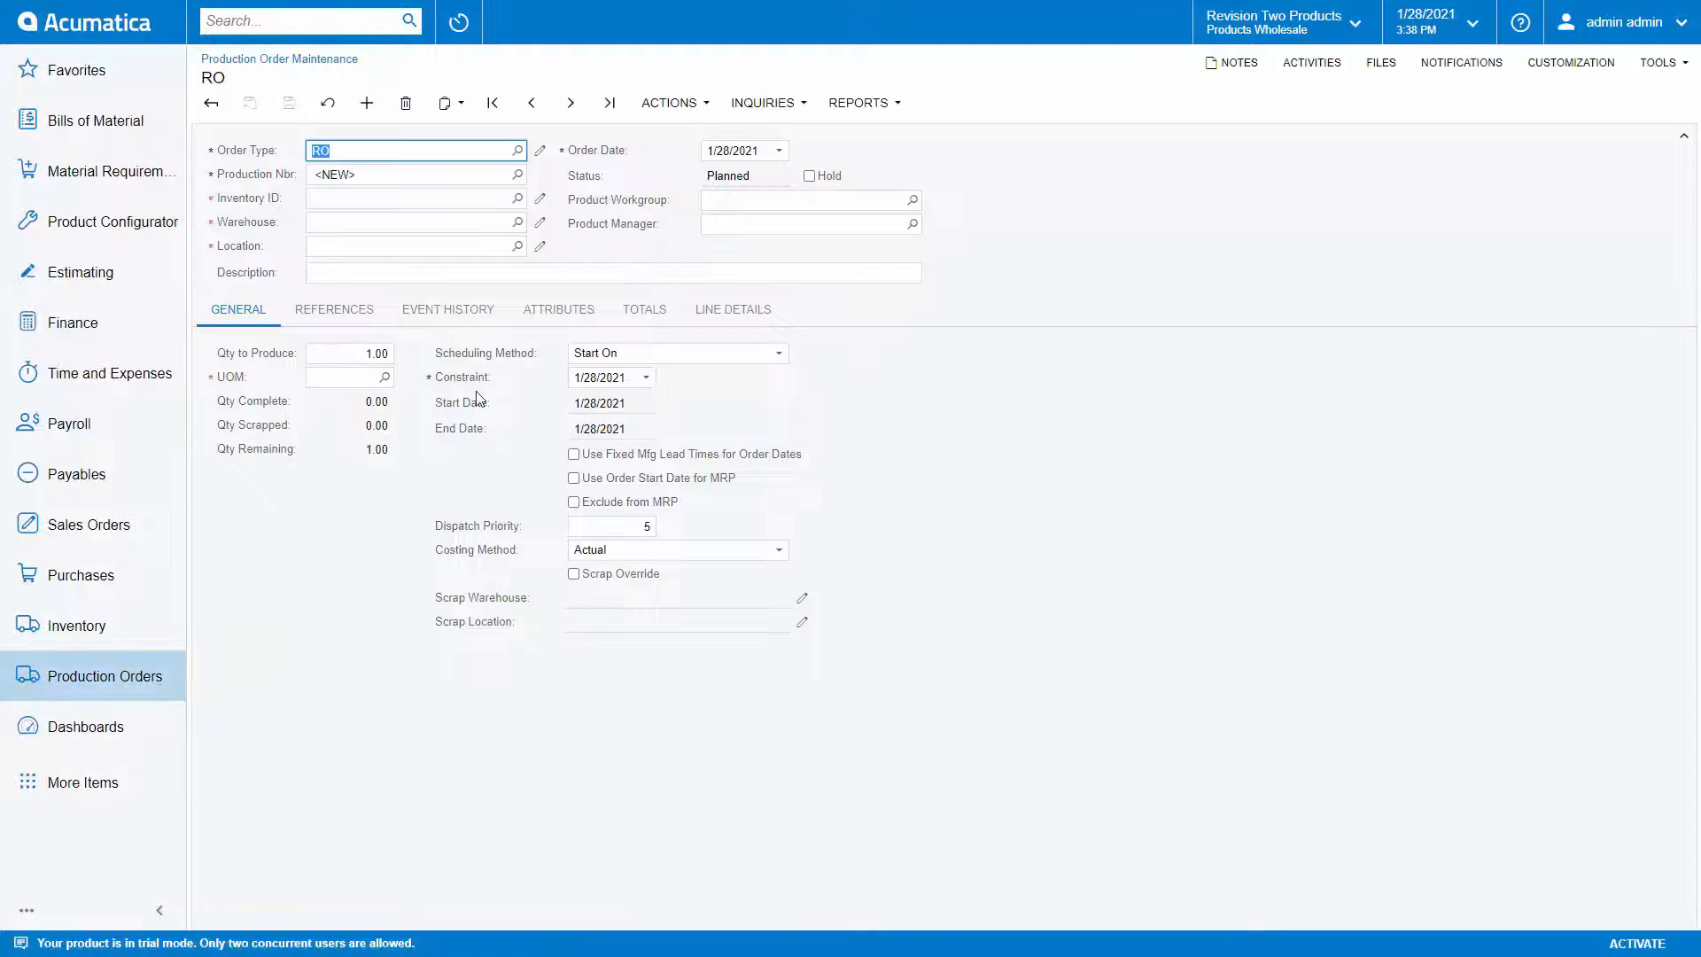
pyautogui.click(370, 199)
pyautogui.write('drap')
pyautogui.press('Tab')
pyautogui.click(362, 348)
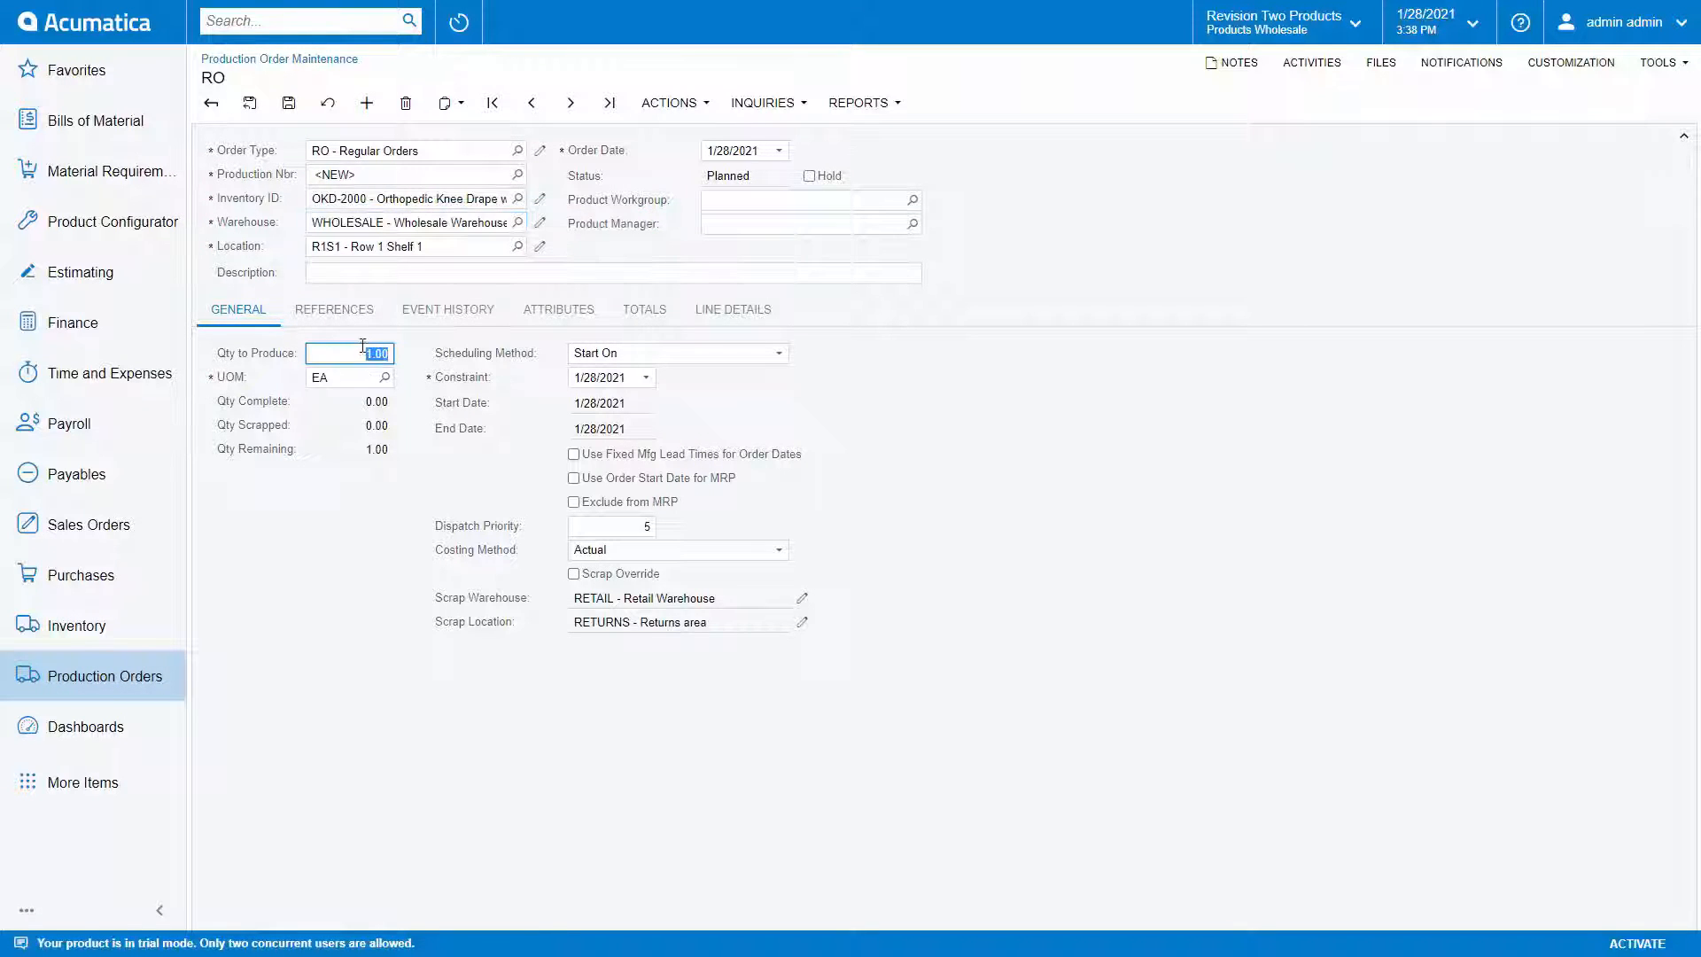
pyautogui.write('5')
pyautogui.press('Tab')
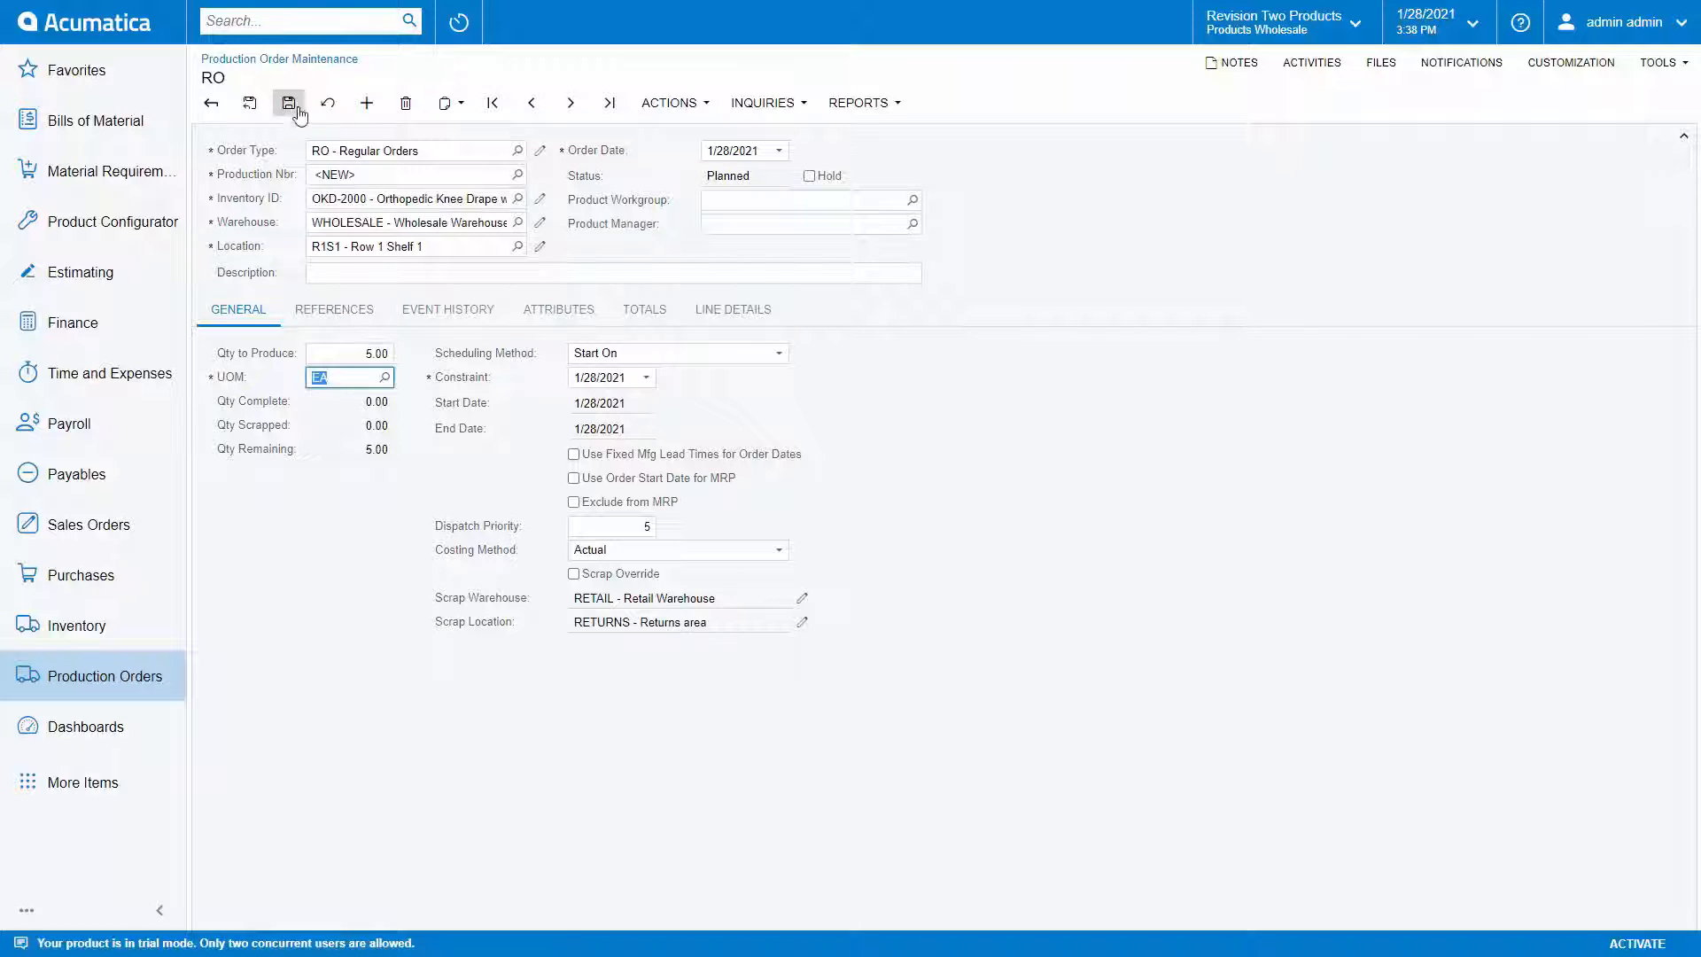
pyautogui.hotkey('ctrl', 's')
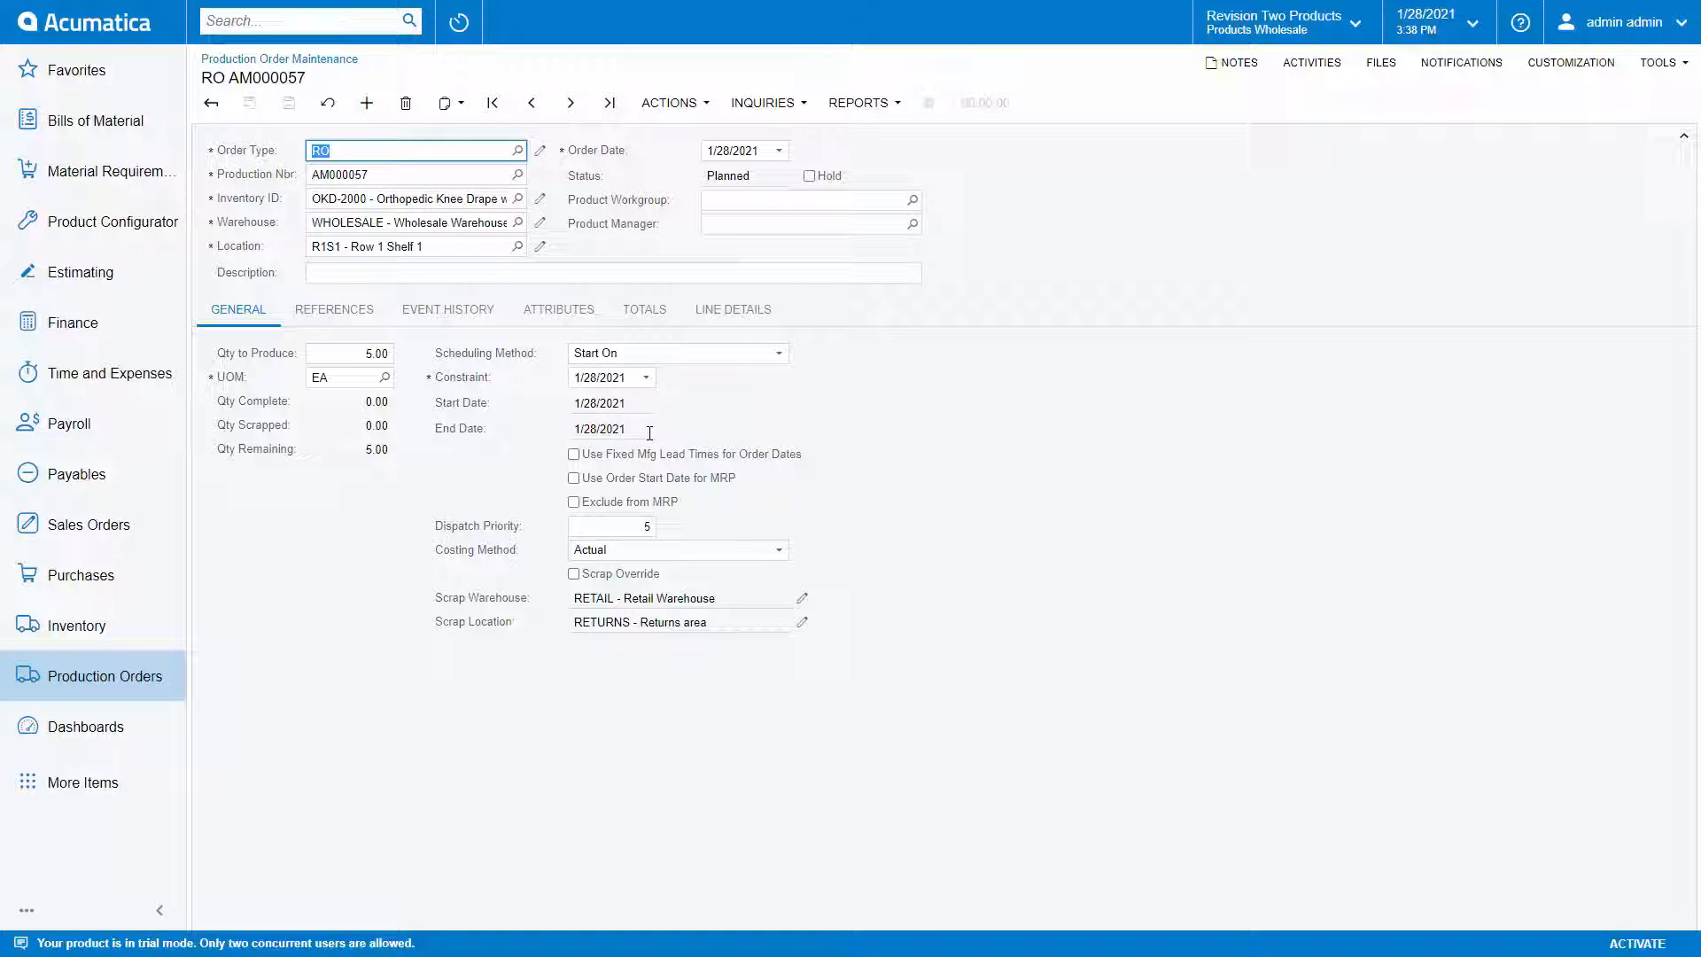
# Step: Review the references and event history of the OKD-2000 production order, and release the order
pyautogui.click(342, 320)
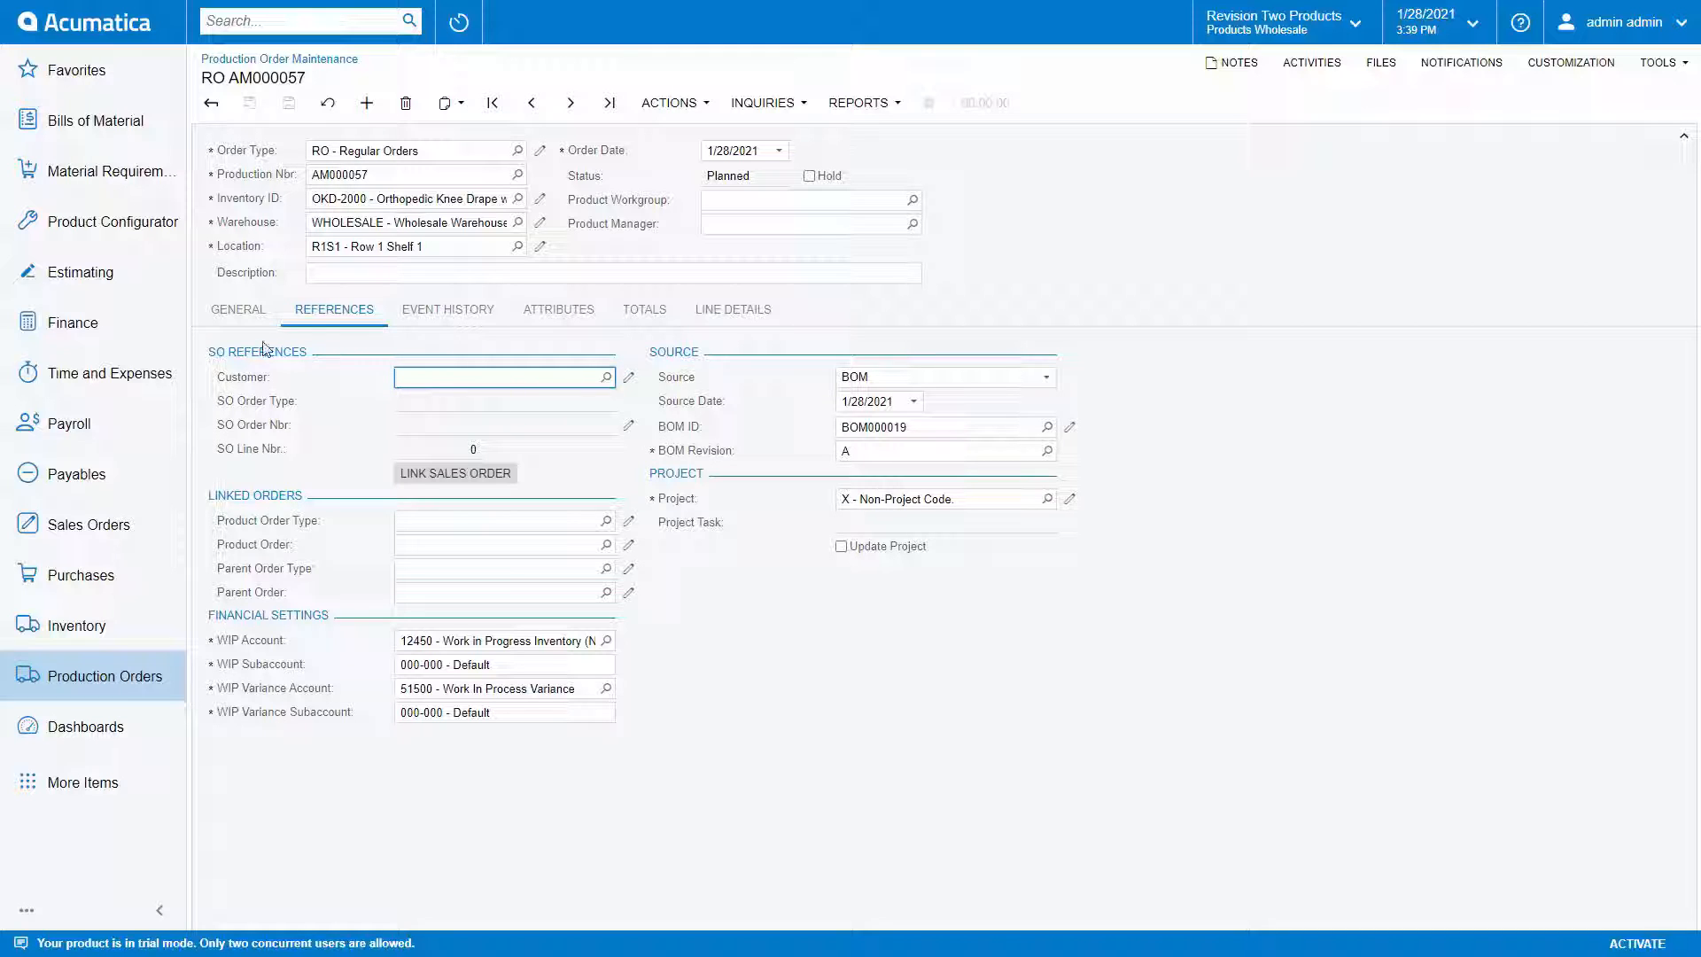
pyautogui.click(433, 328)
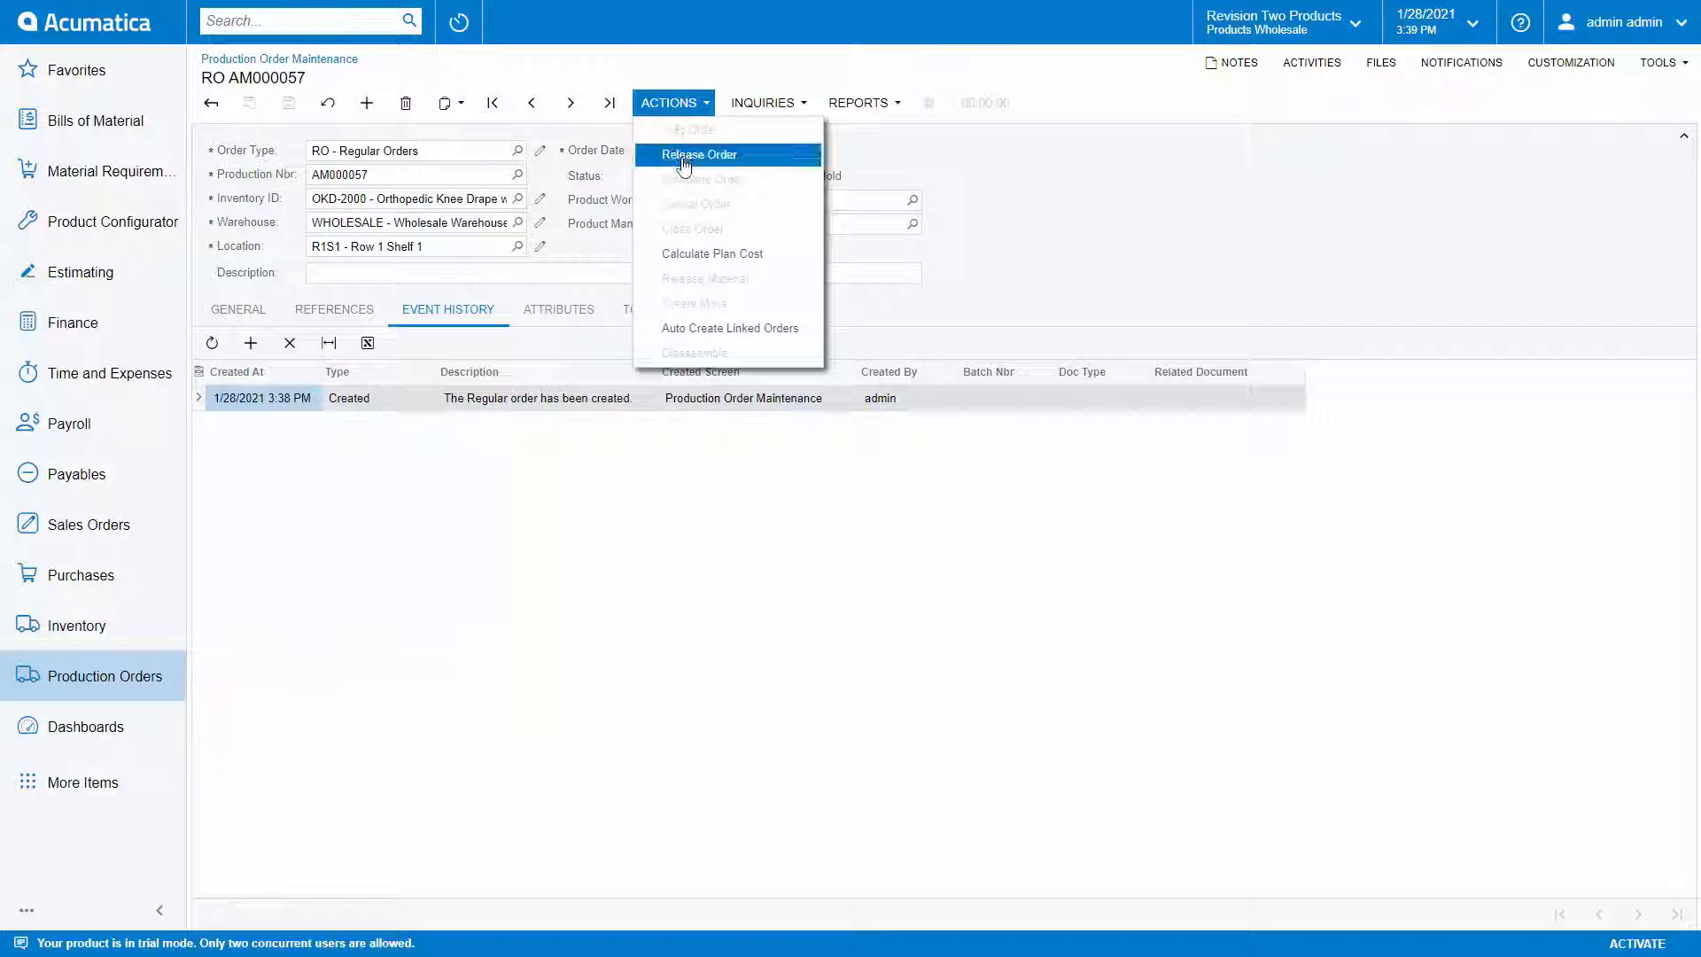
pyautogui.click(689, 155)
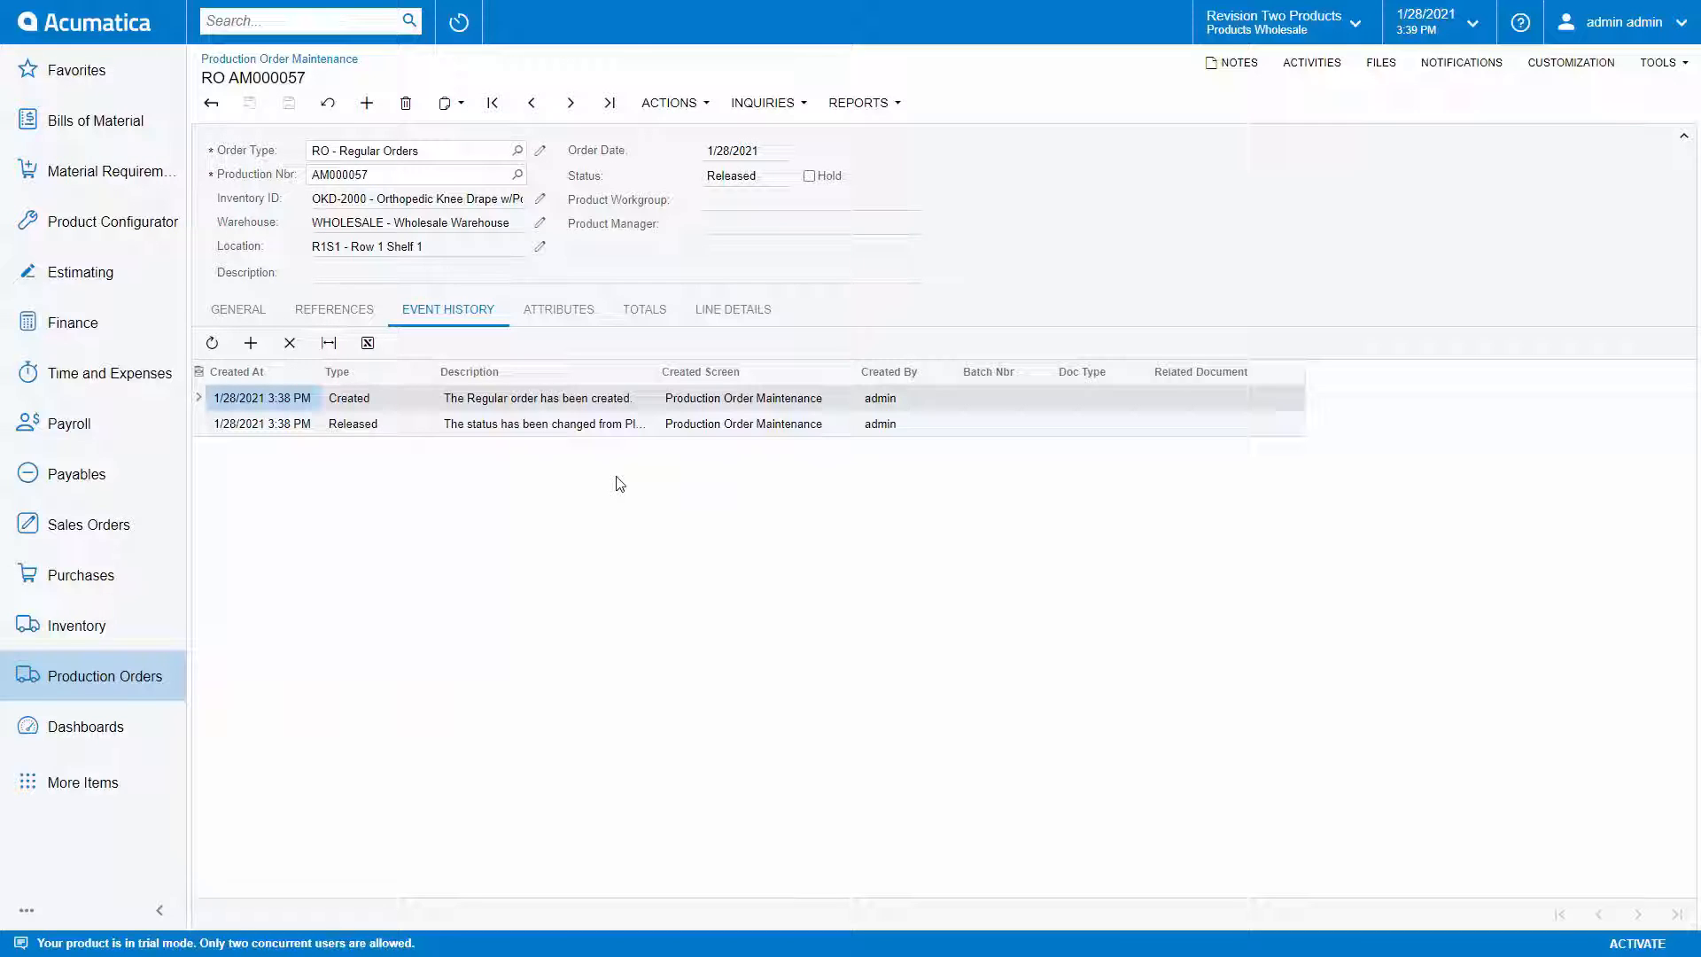
# Step: Review the released order's planned, actual and variance totals, and open a report for the order
pyautogui.click(640, 330)
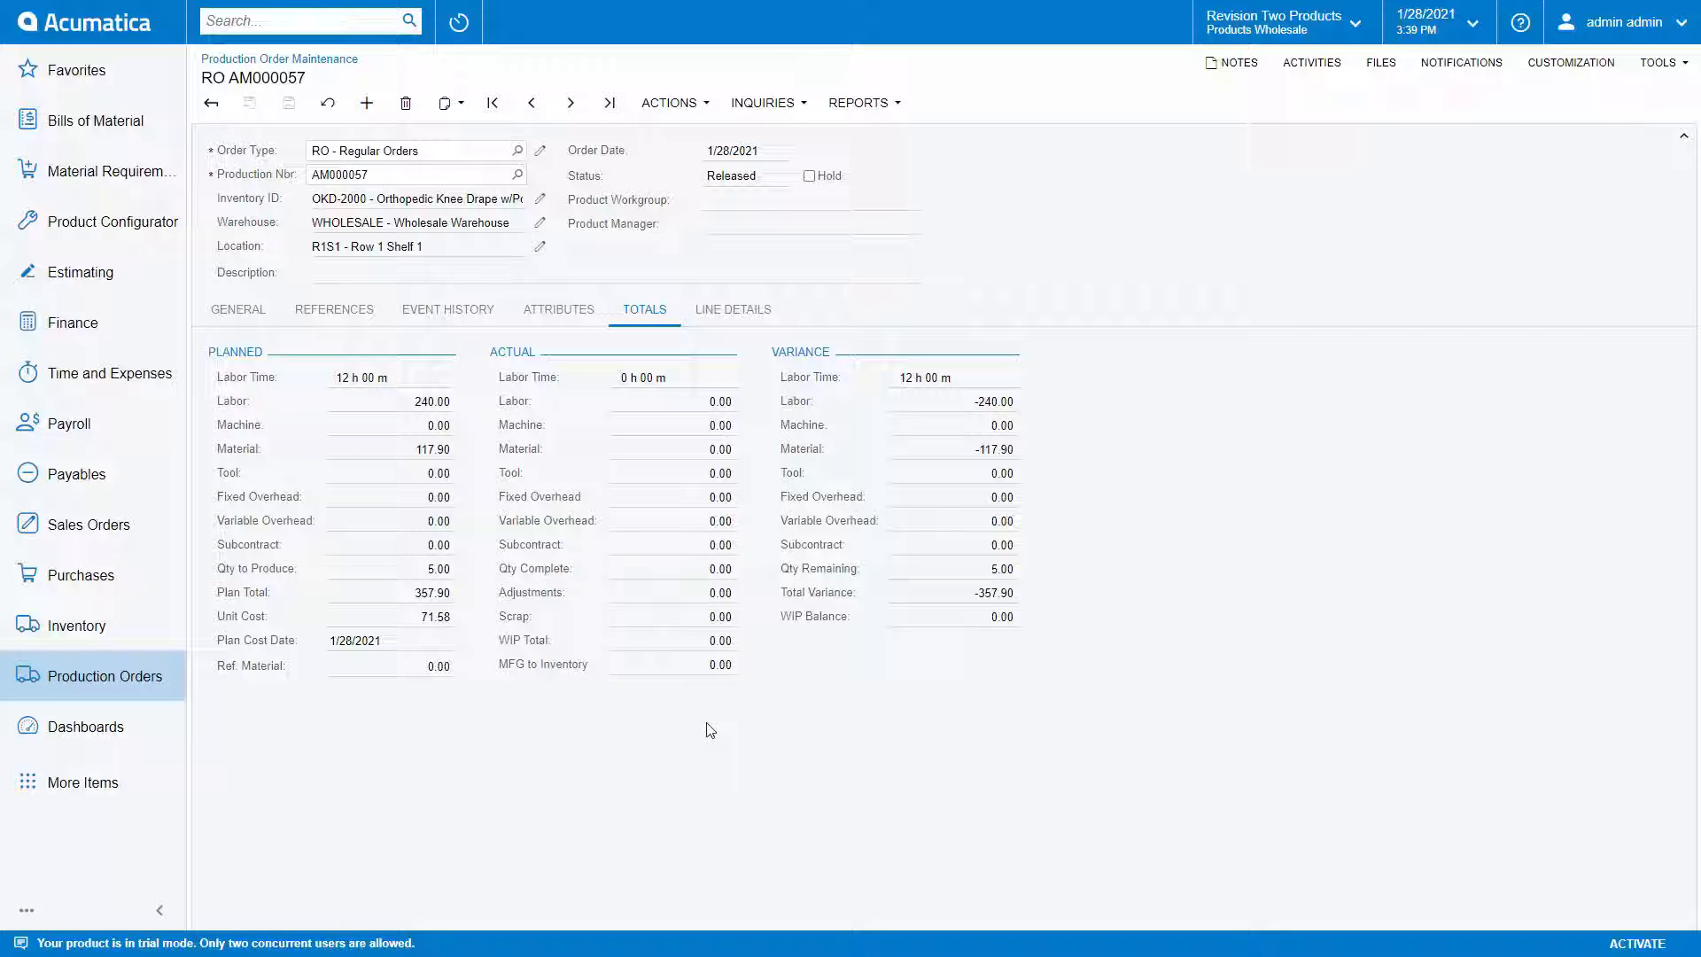
pyautogui.click(880, 118)
pyautogui.click(903, 130)
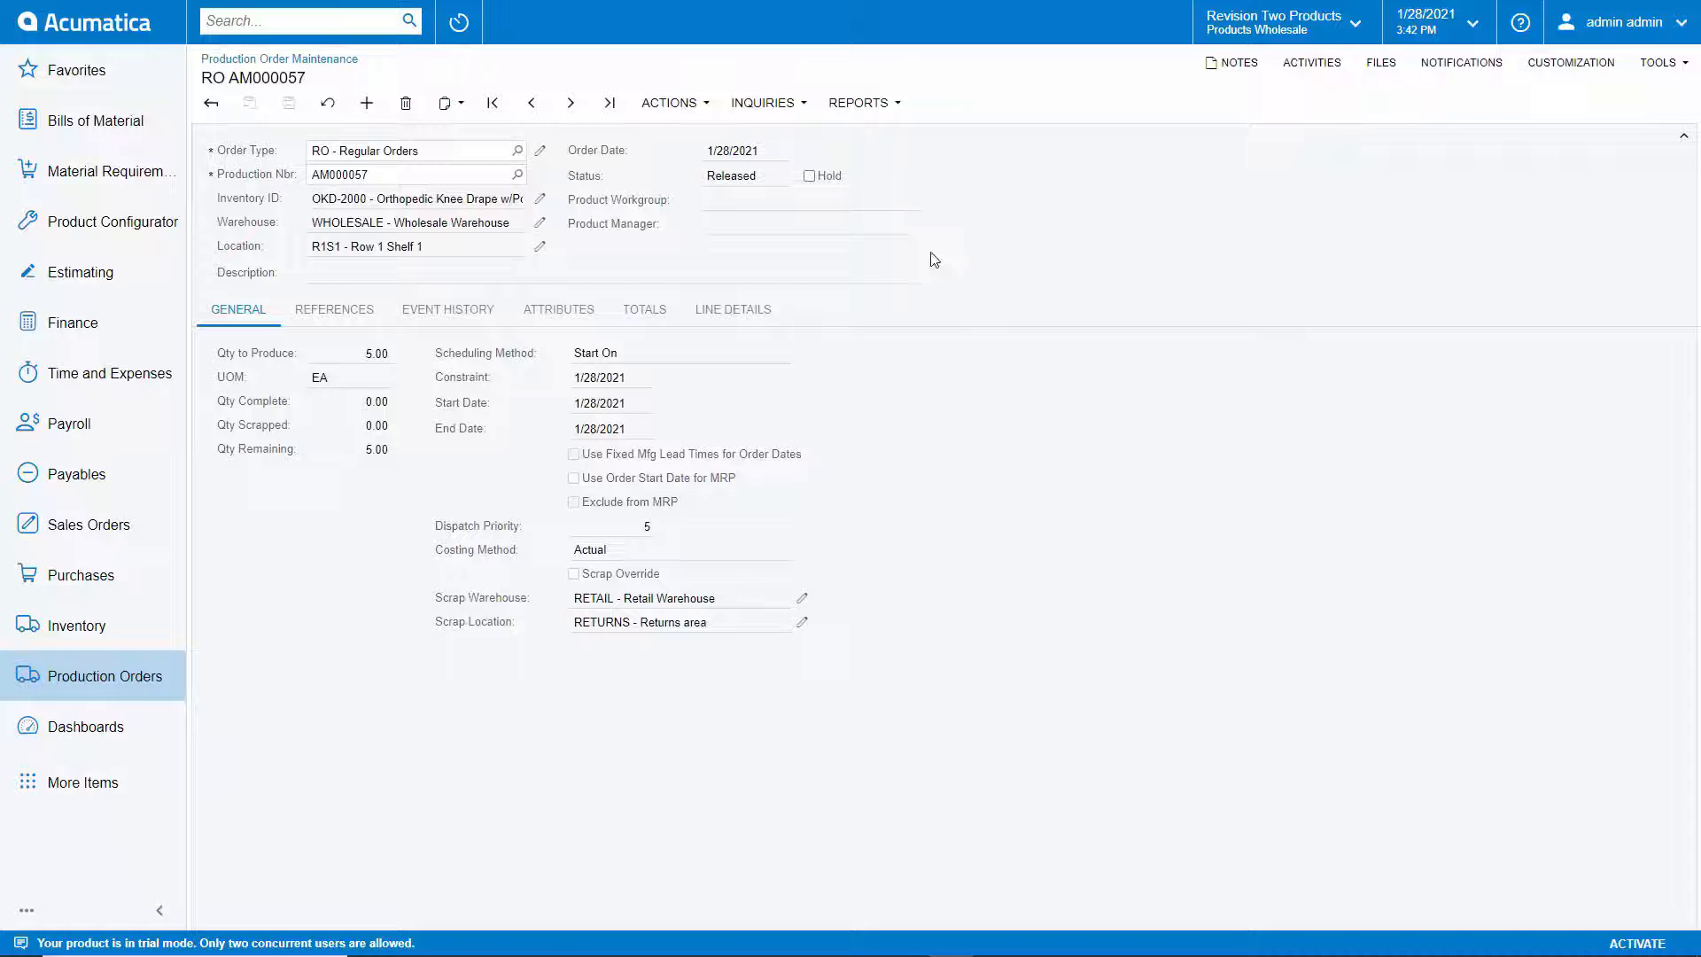
# Step: View the order's operation and material details, and look over the full list of production inquiries and reports
pyautogui.click(797, 102)
pyautogui.click(796, 129)
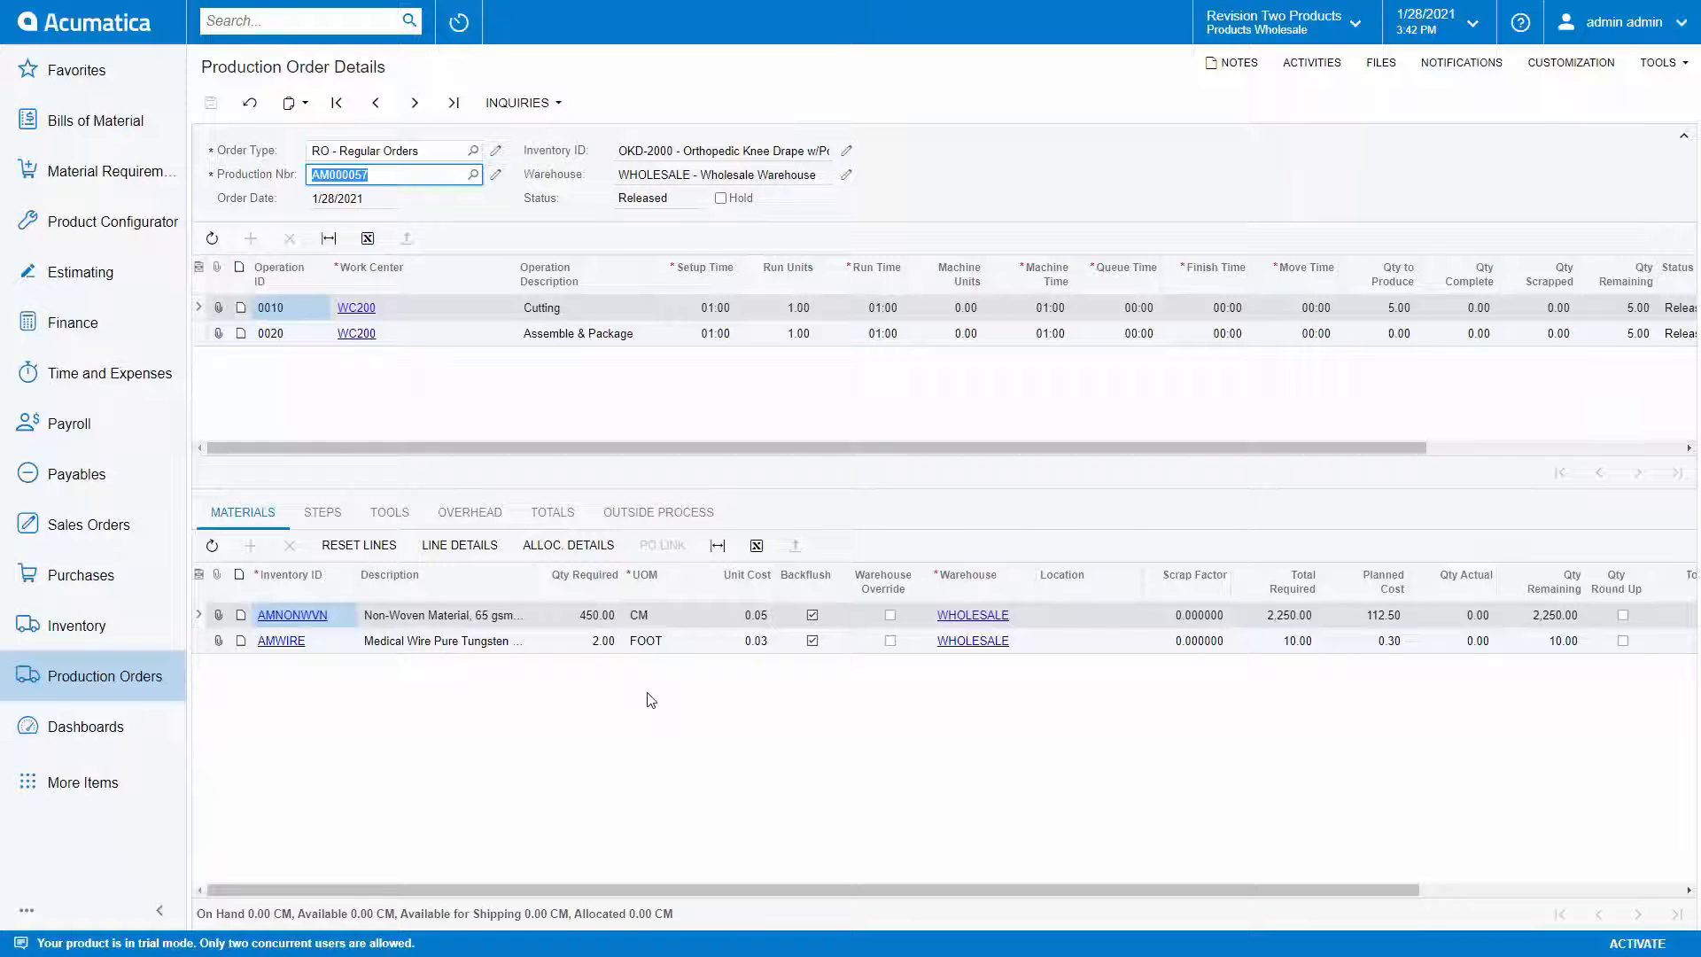
pyautogui.click(155, 690)
pyautogui.click(885, 560)
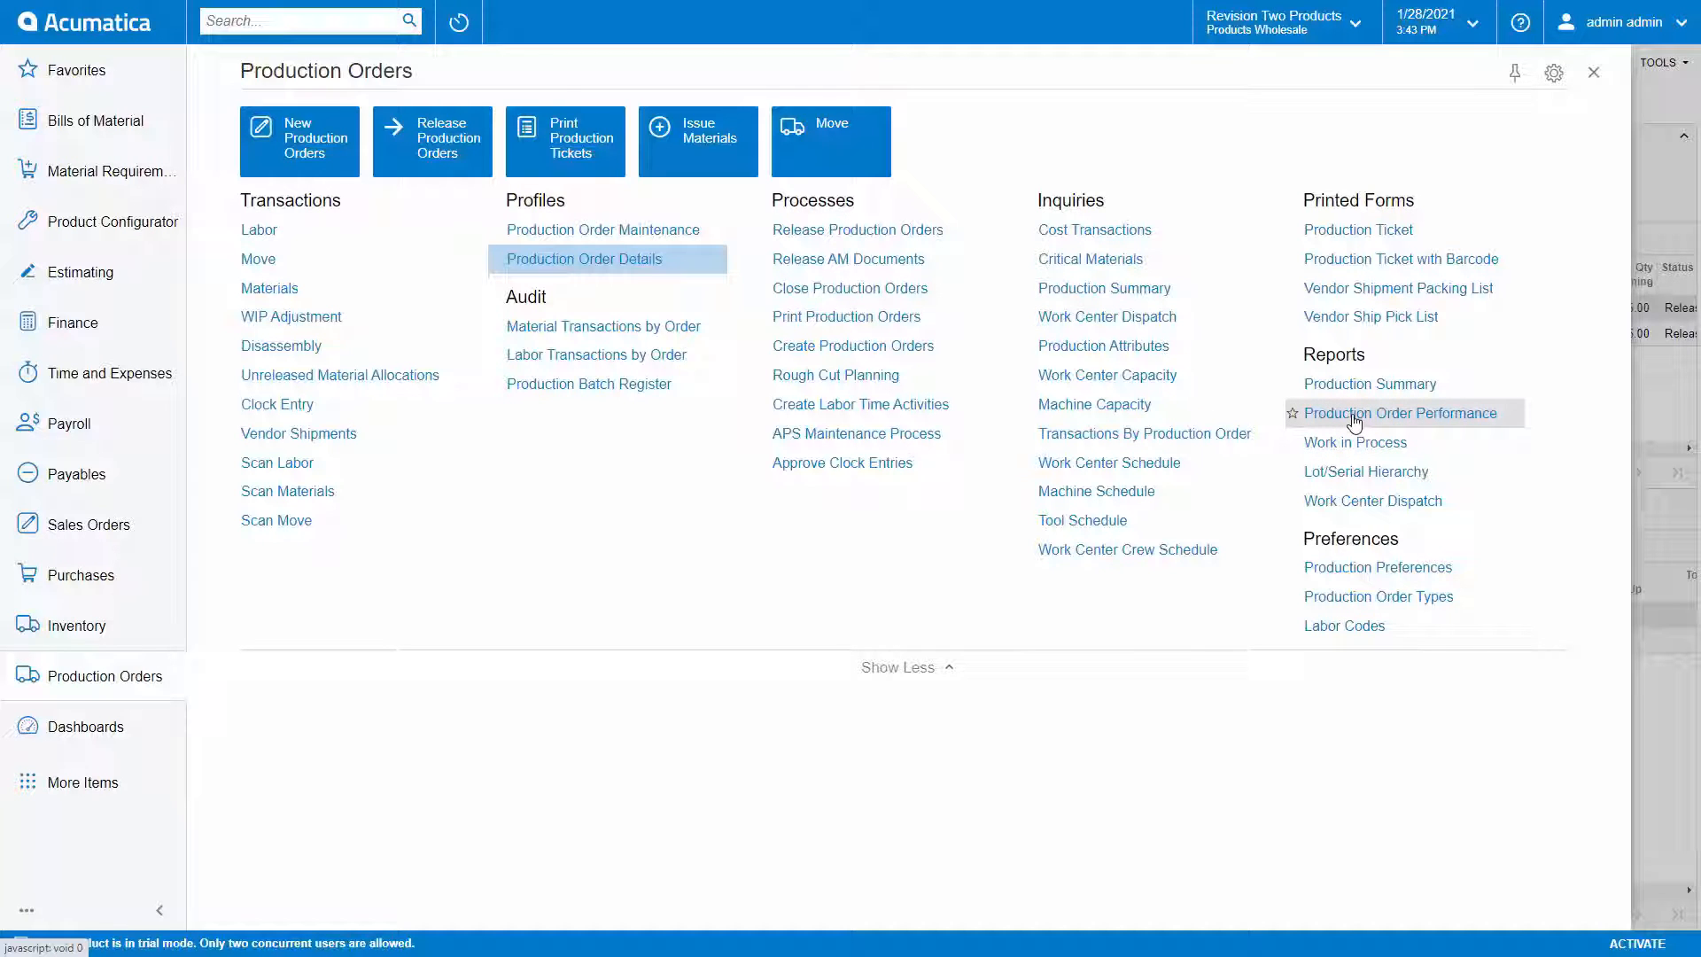
pyautogui.click(1592, 78)
# Step: Link the OKD-2000 production order to the available sales order line for 5 EA
pyautogui.click(334, 320)
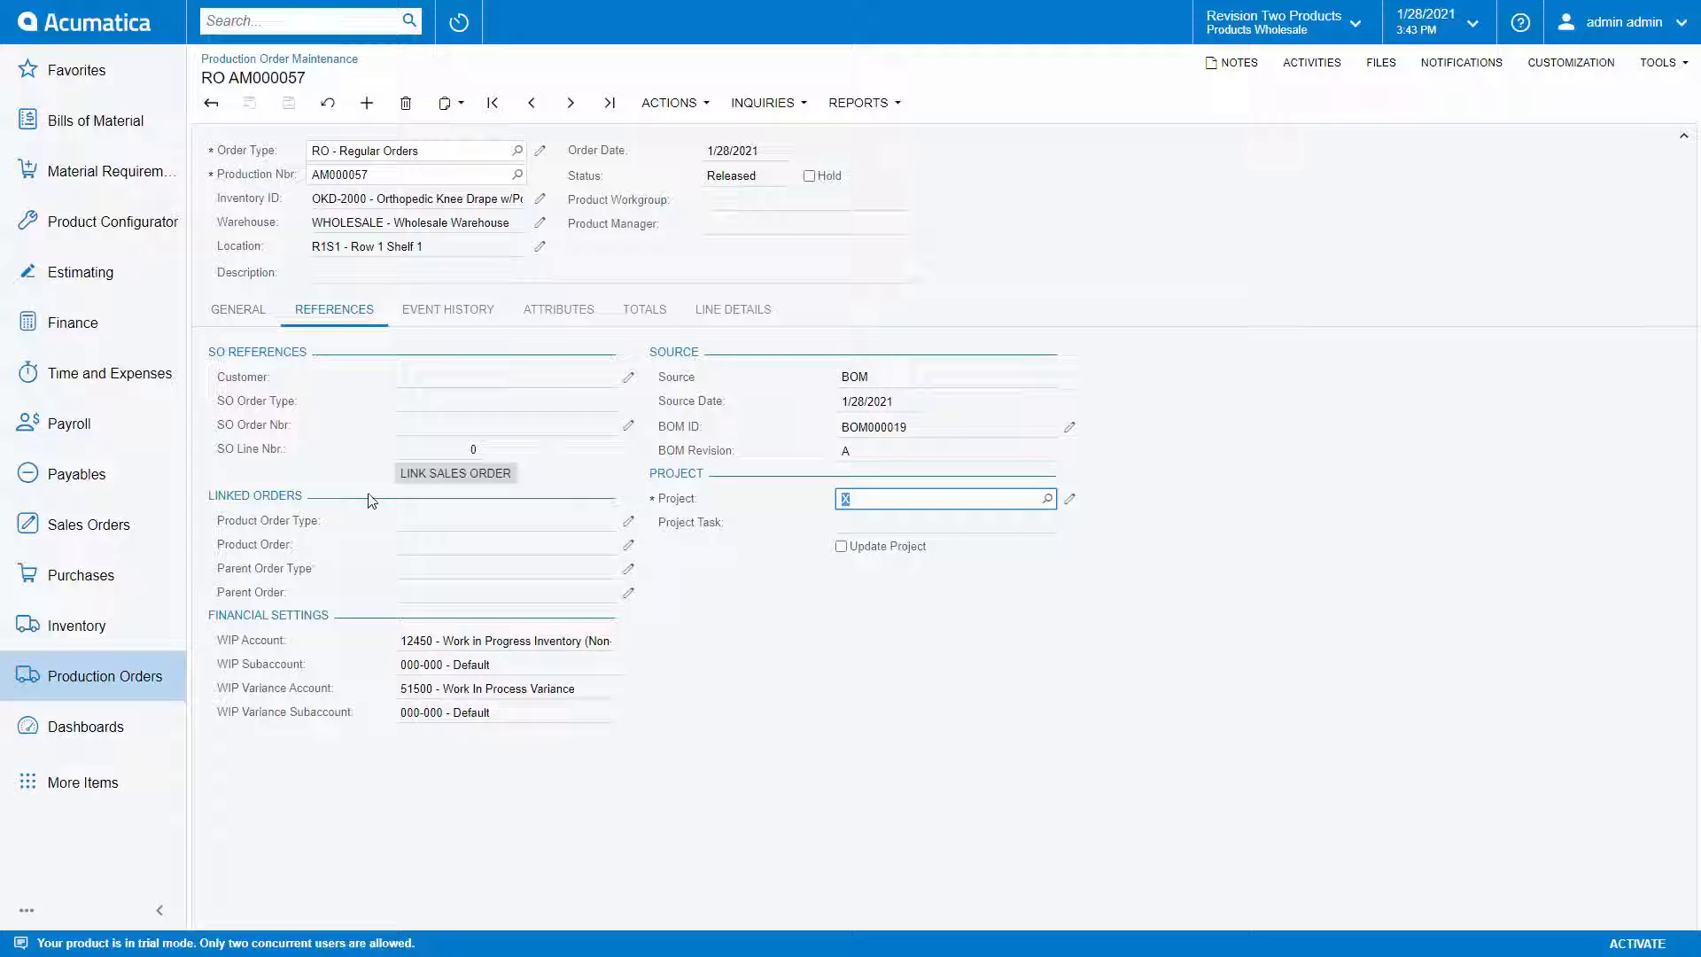
pyautogui.click(429, 483)
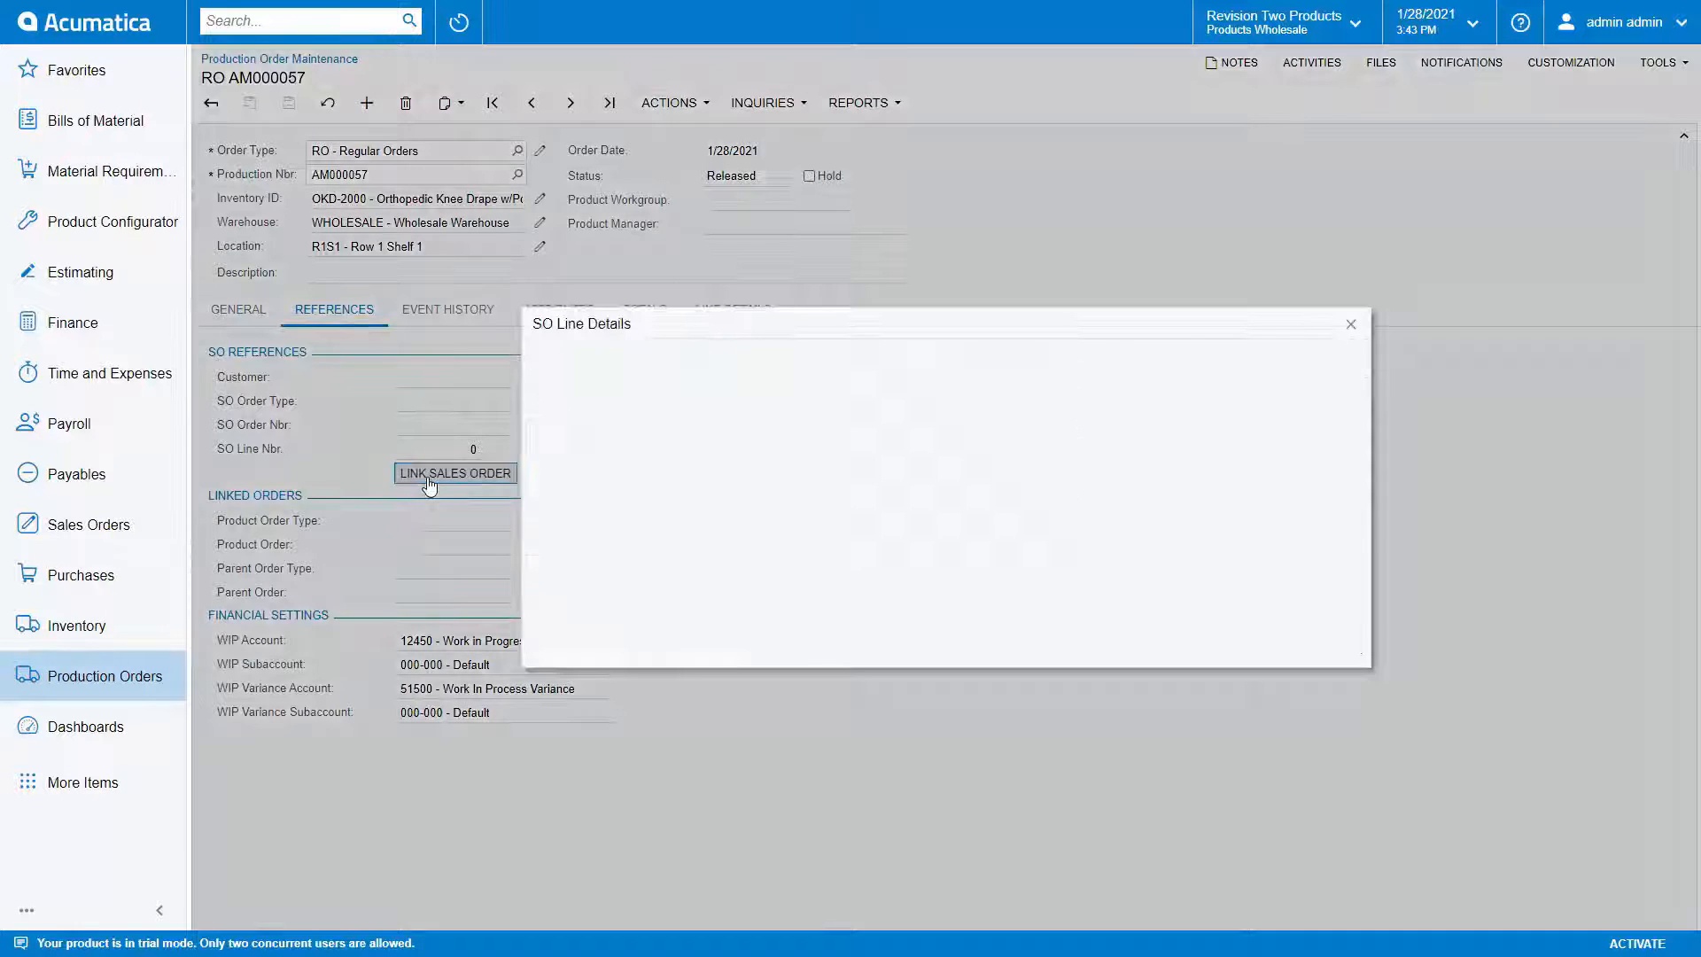
pyautogui.click(650, 454)
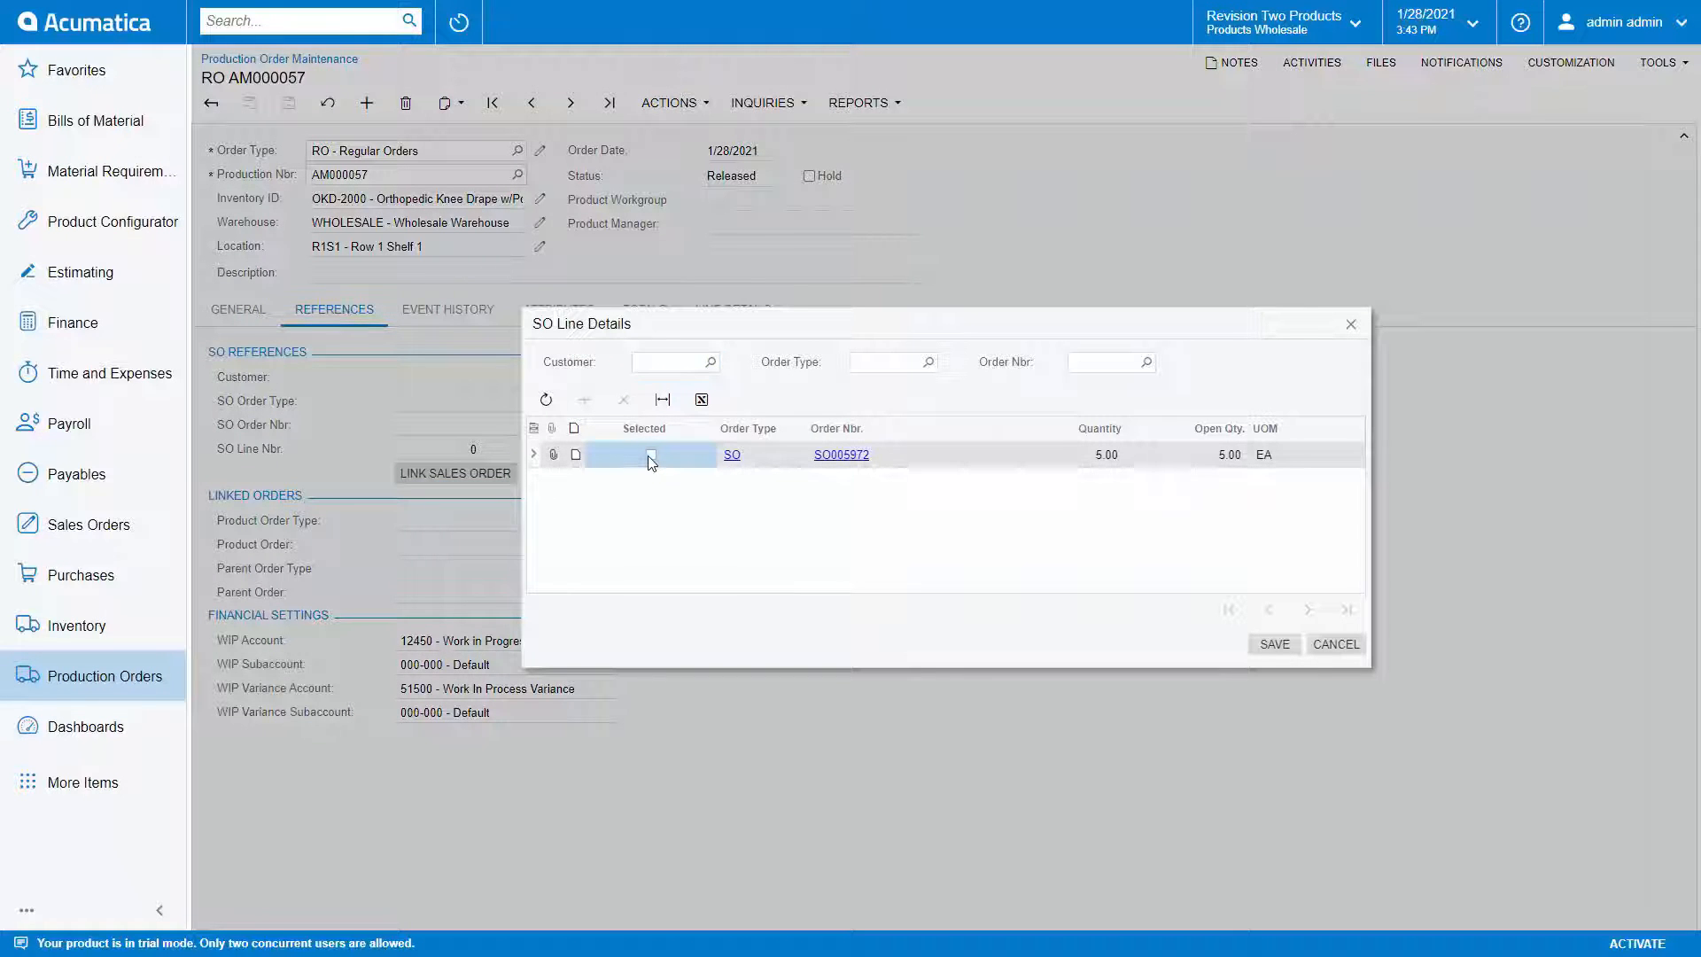
pyautogui.click(1275, 644)
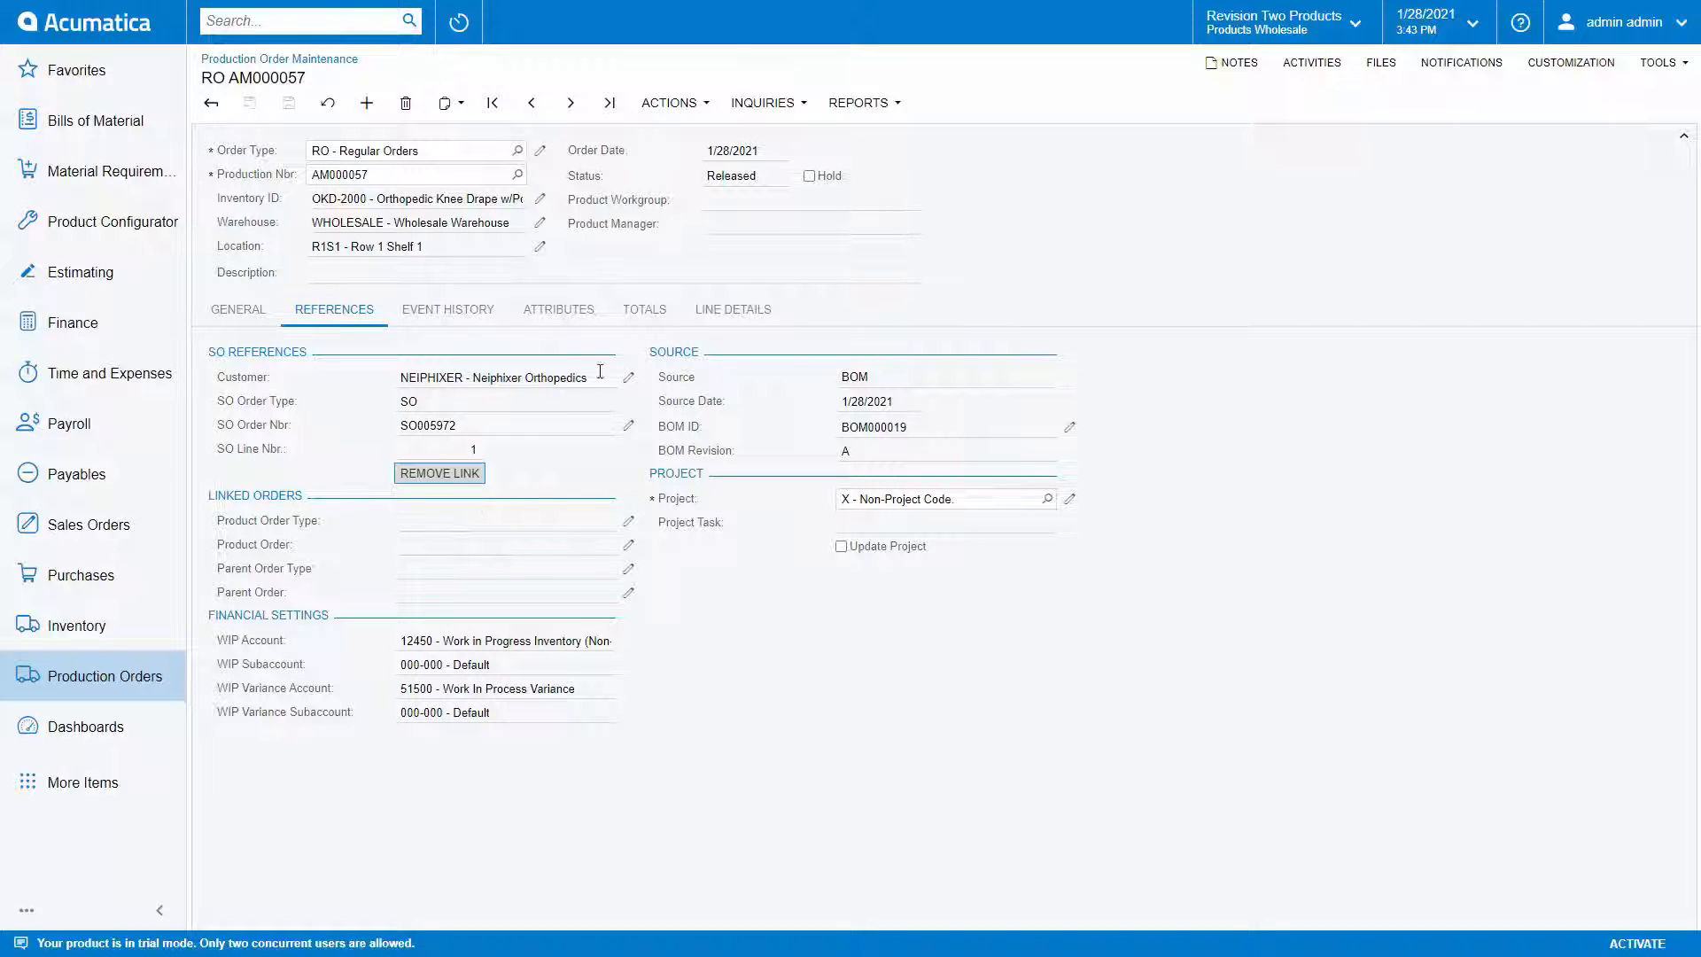
pyautogui.click(442, 480)
# Step: Examine the order's production details, including operation status, backflush settings, and material quantities and costs
pyautogui.click(765, 103)
pyautogui.click(905, 254)
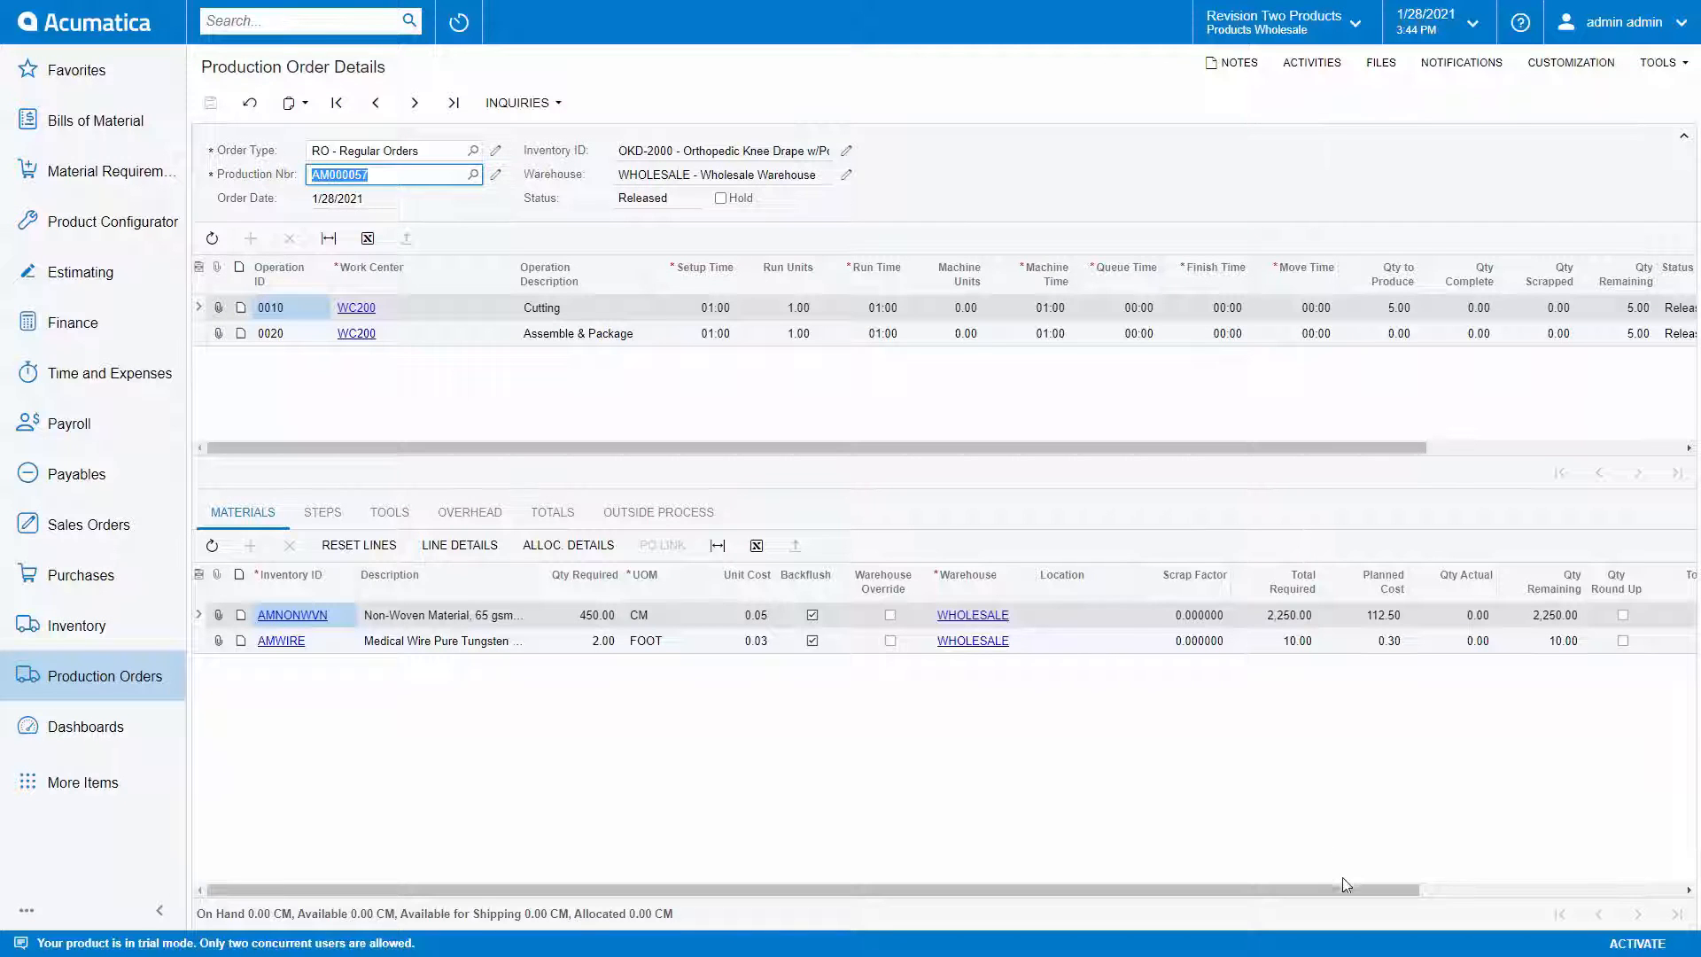
pyautogui.moveTo(1341, 884); pyautogui.dragTo(1424, 884)
pyautogui.moveTo(1379, 448); pyautogui.dragTo(1561, 449)
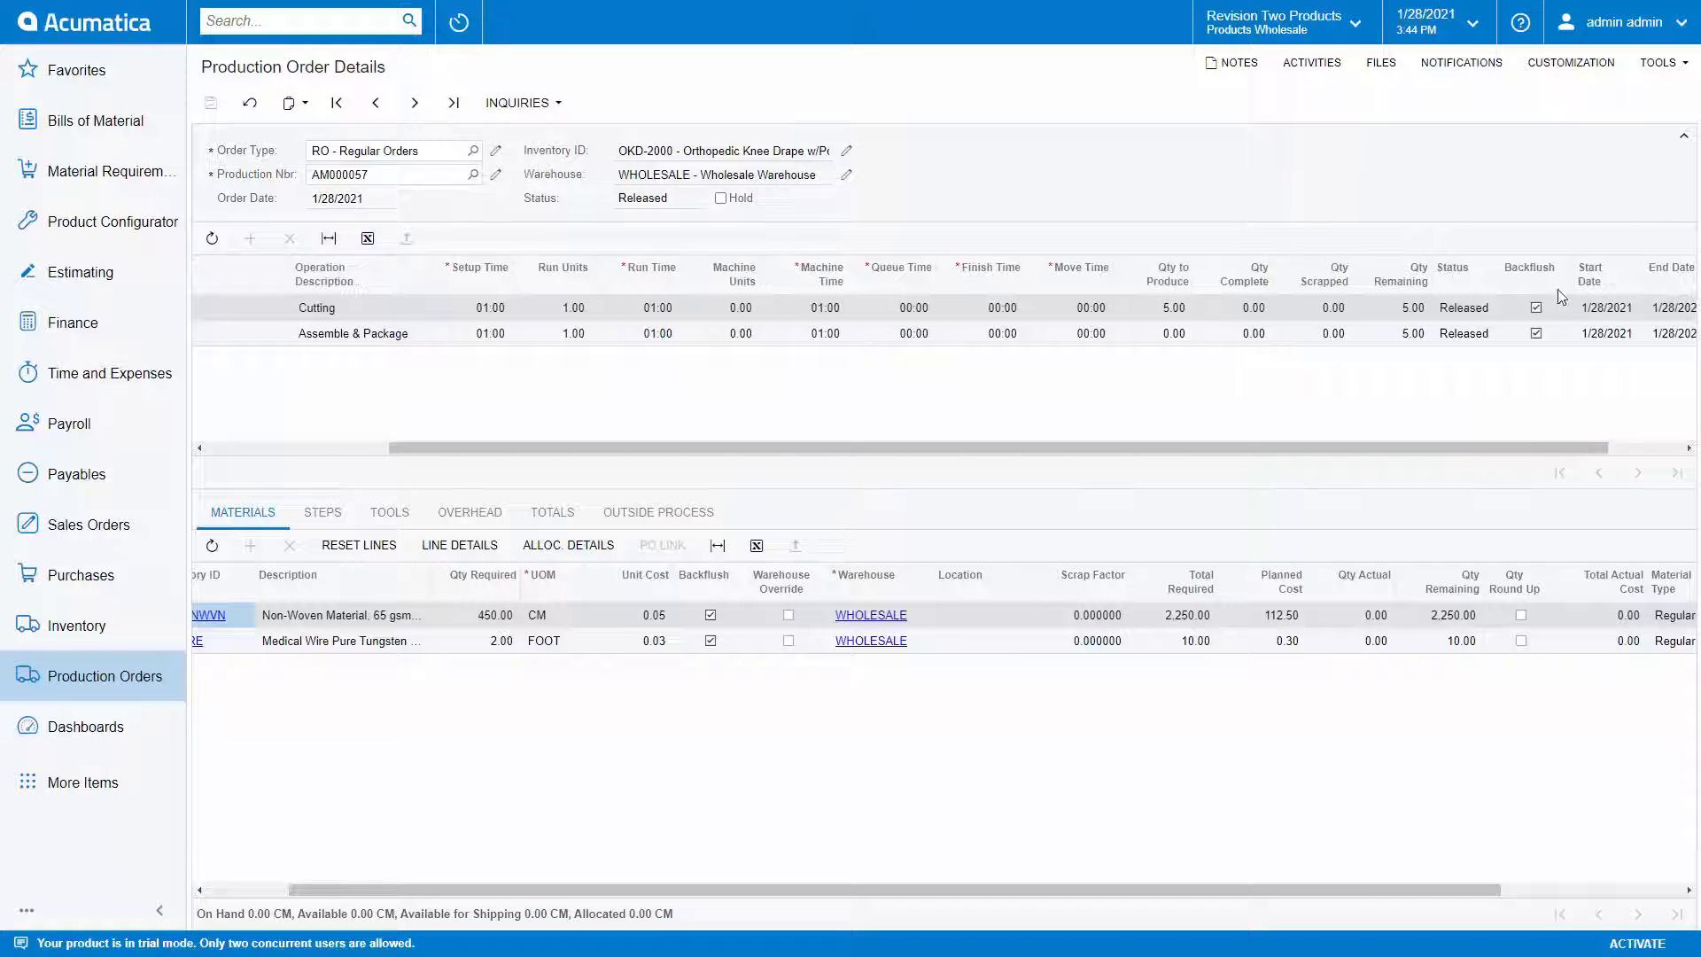
pyautogui.moveTo(1320, 888); pyautogui.dragTo(1107, 886)
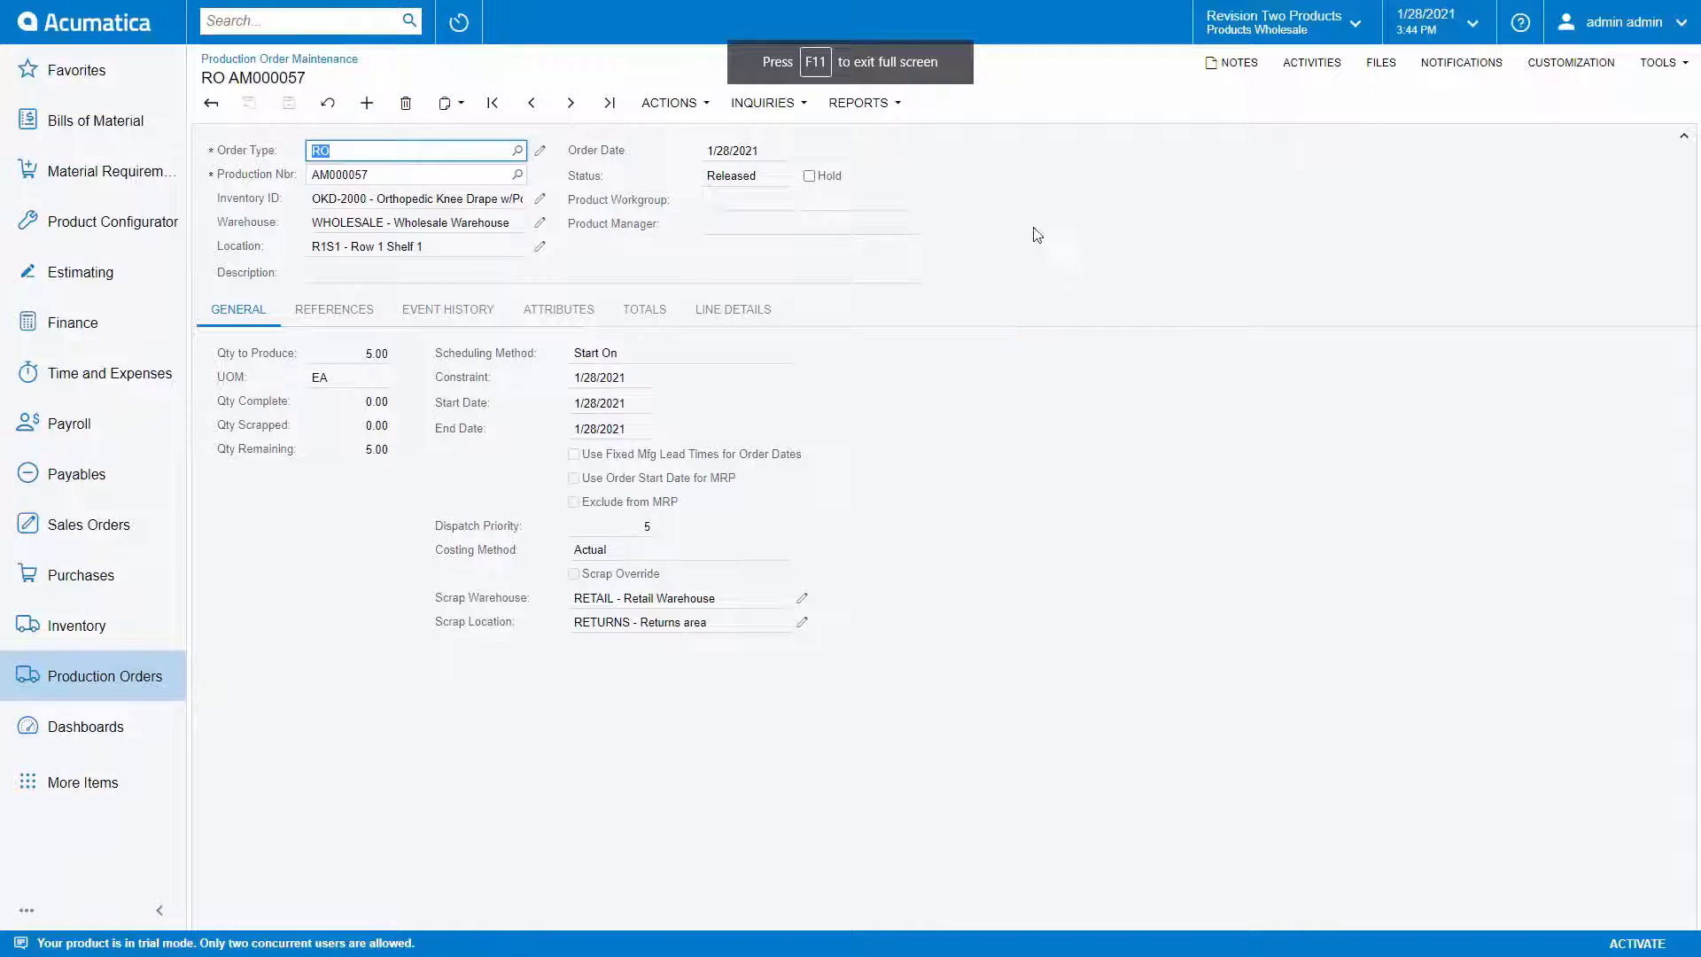
# Step: Create a move transaction from the production order and set its operation to 0020, Assemble & Package
pyautogui.click(669, 101)
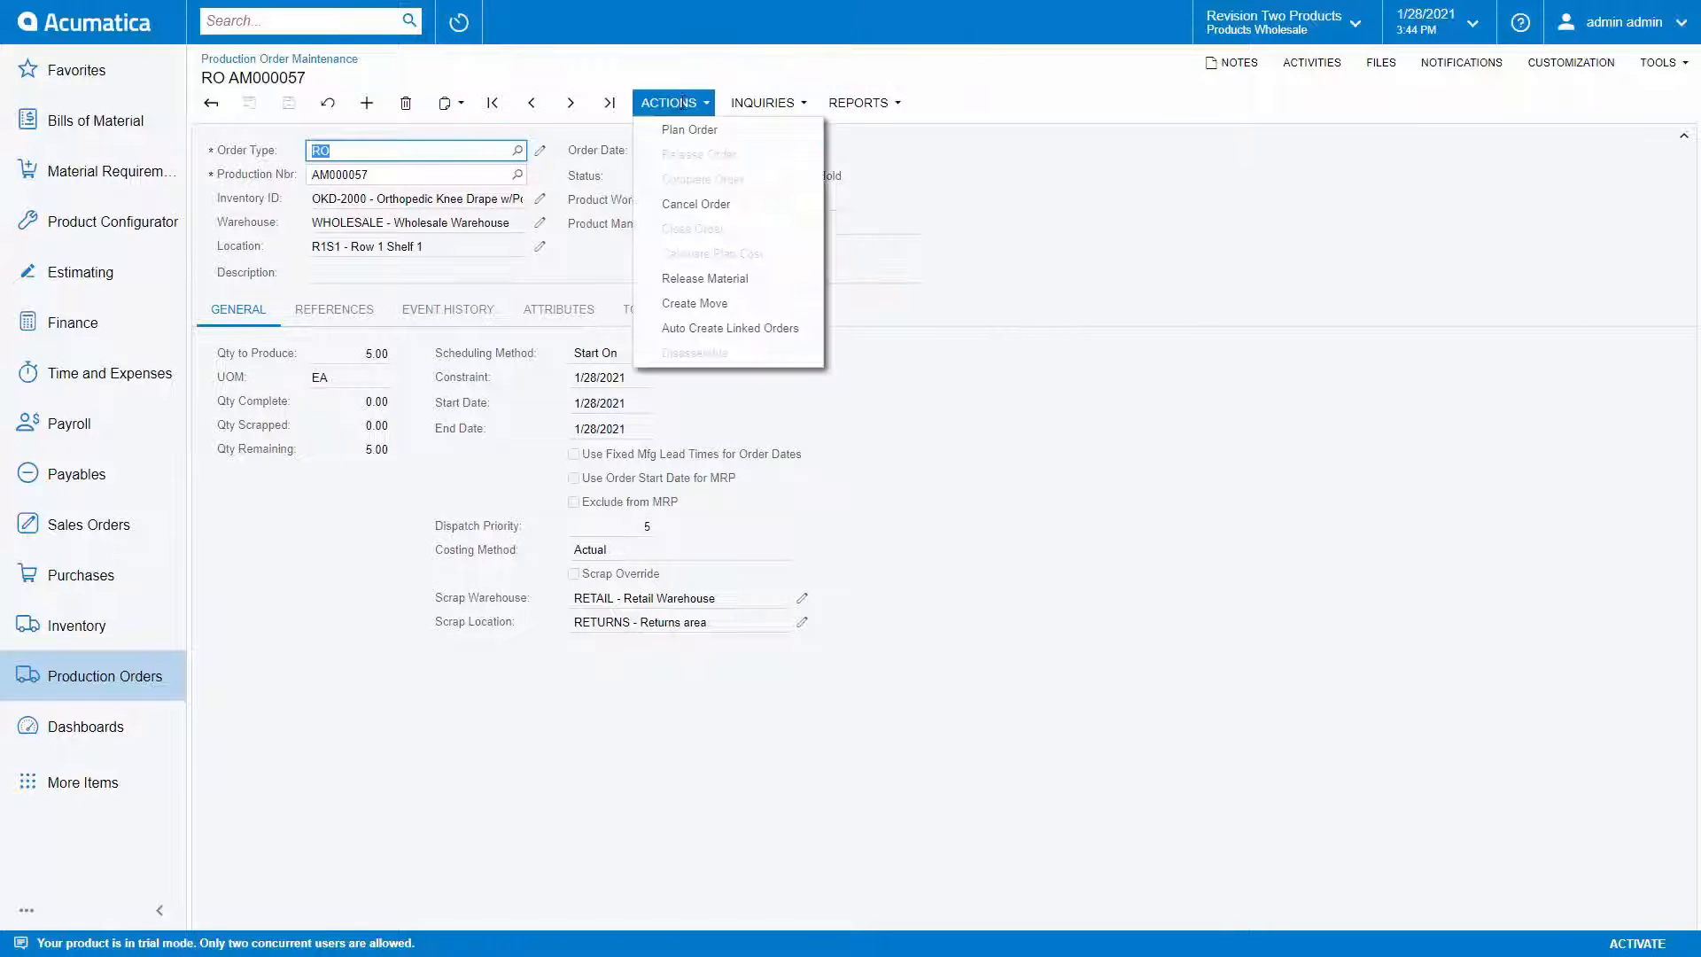
pyautogui.click(724, 296)
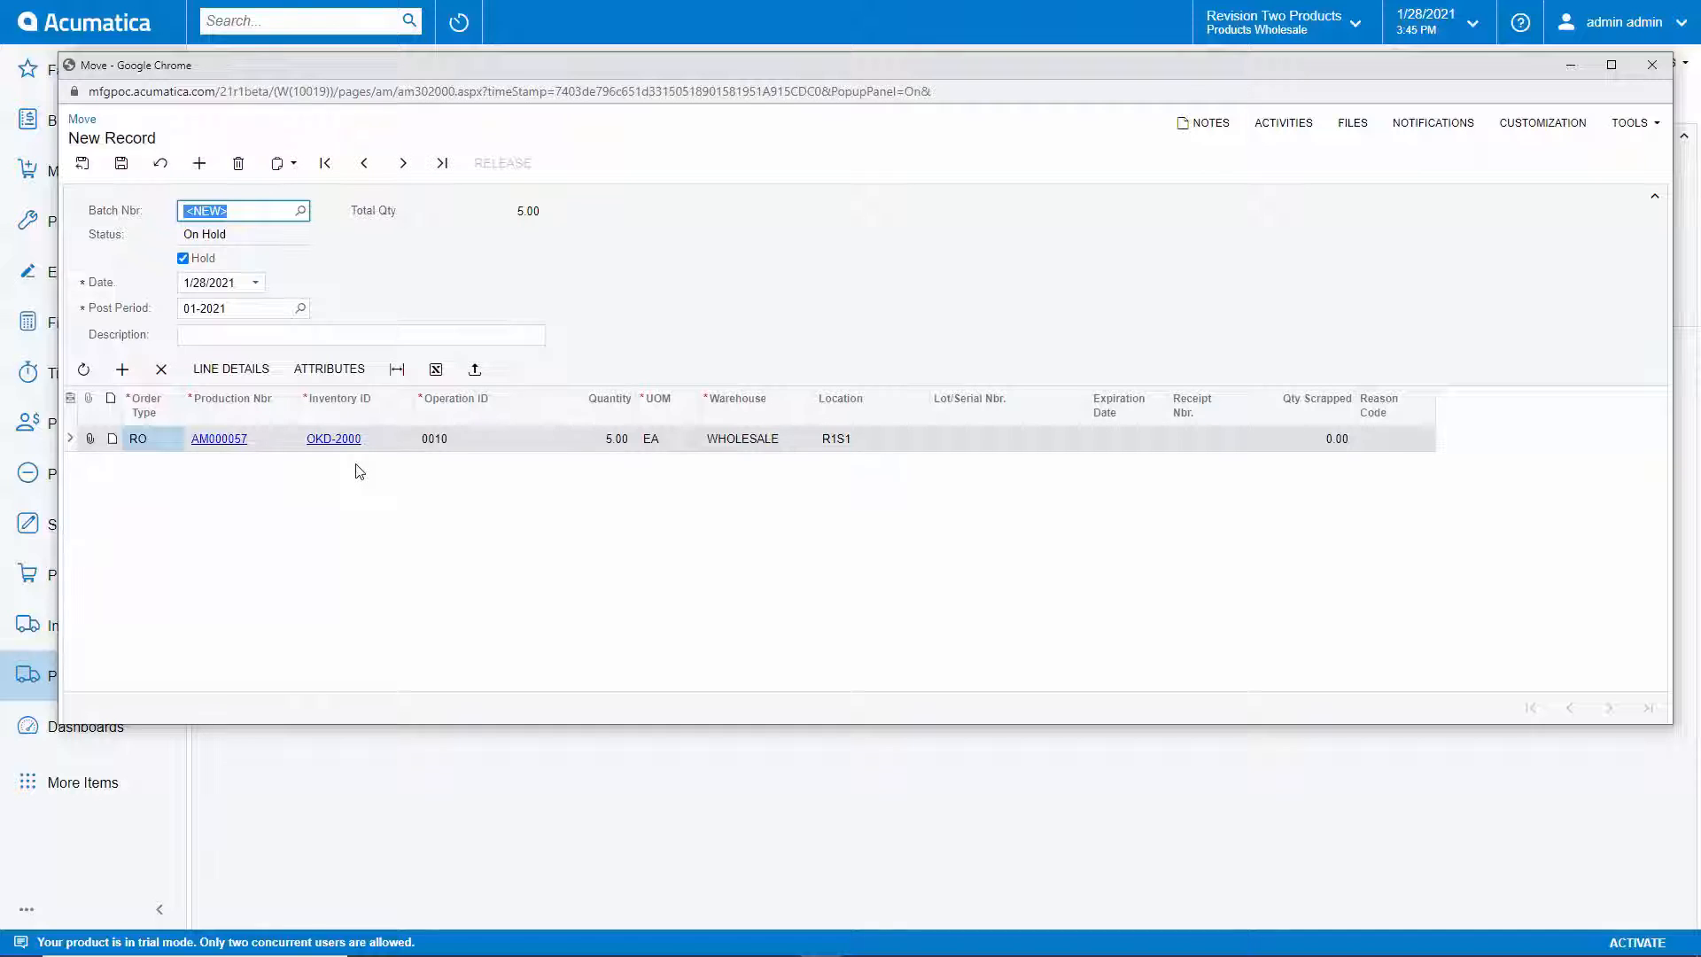
pyautogui.click(508, 440)
pyautogui.click(506, 438)
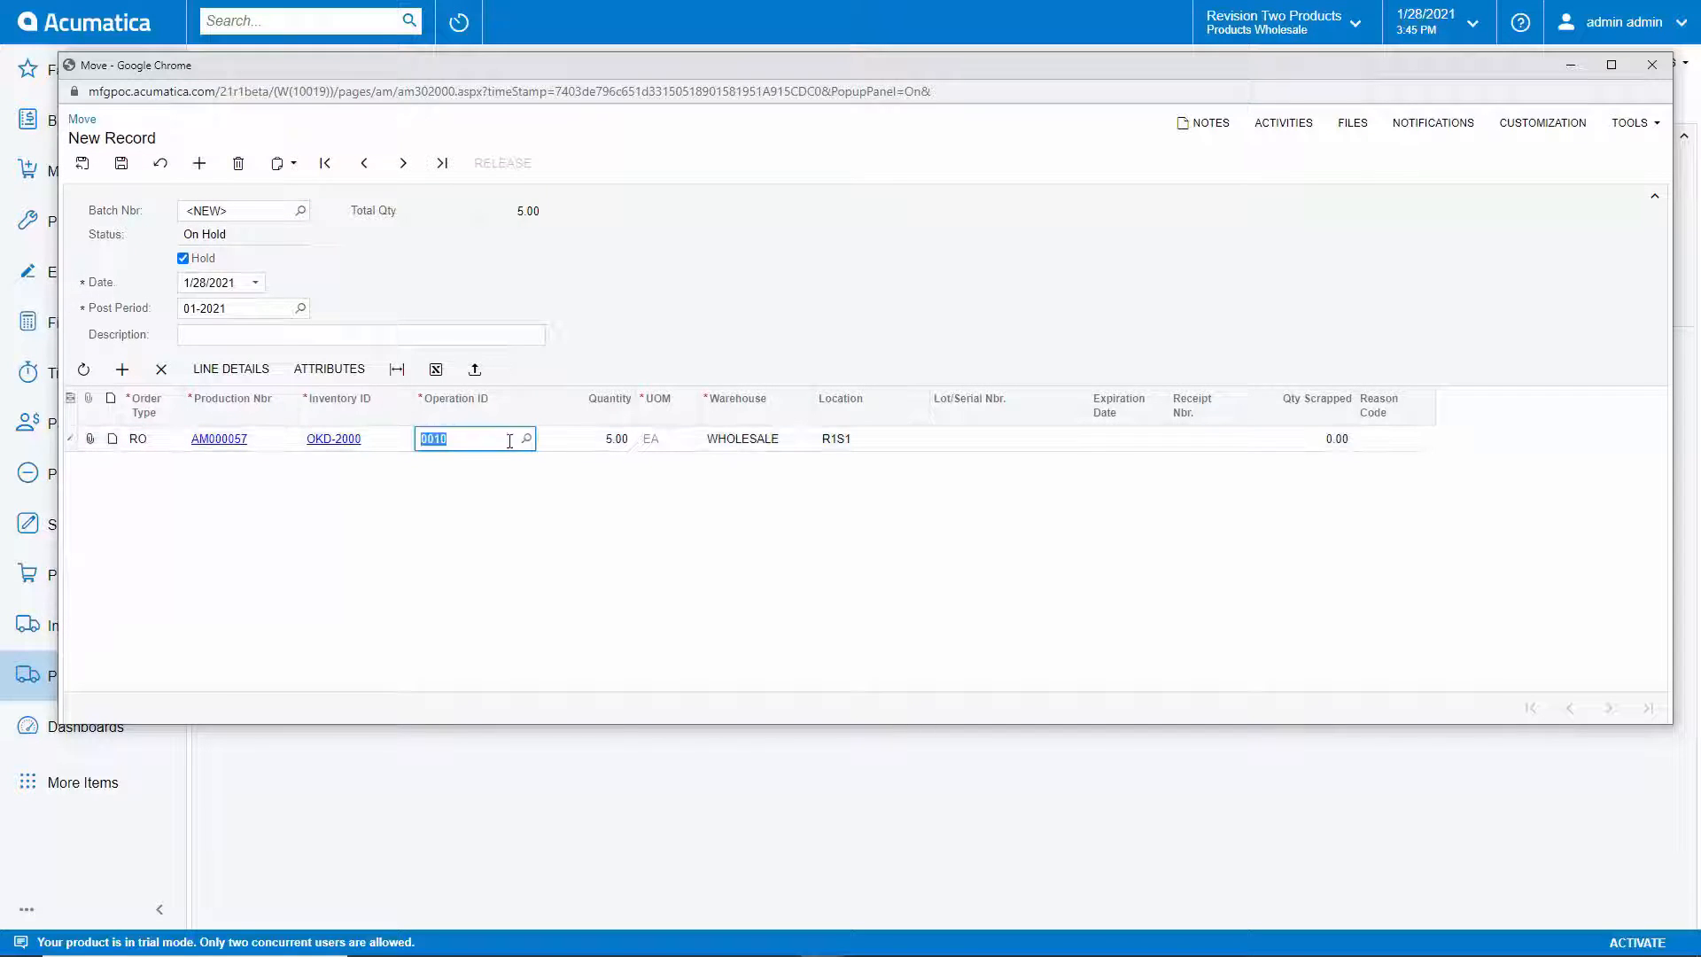
pyautogui.click(526, 438)
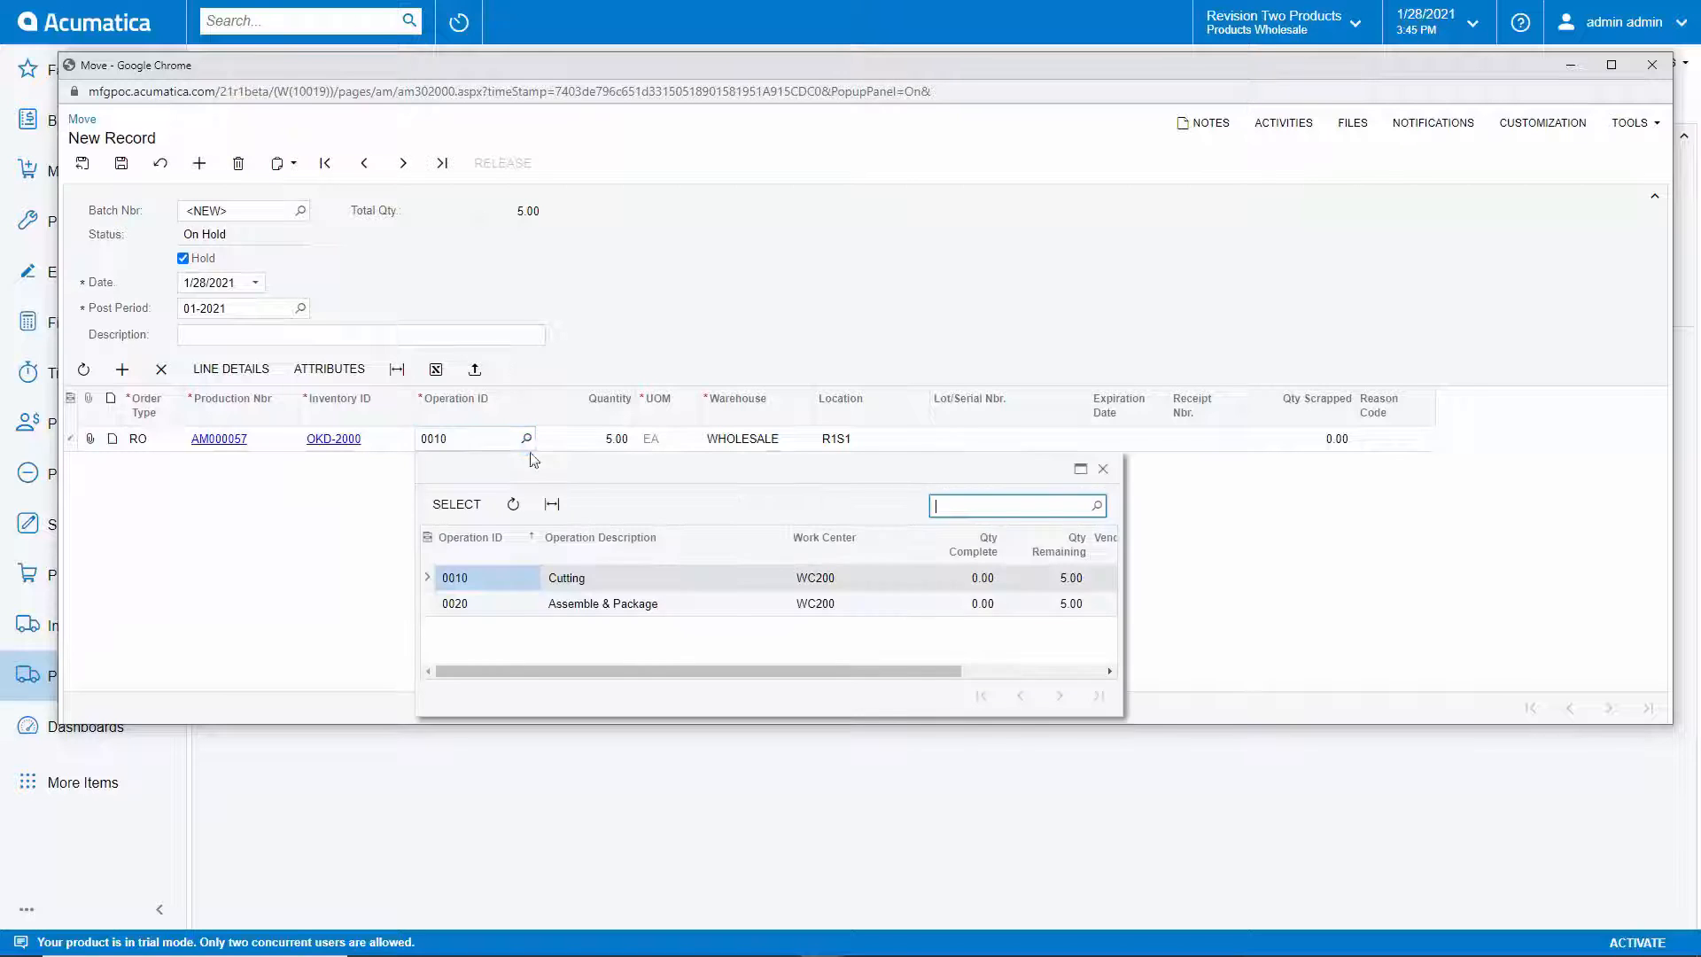
pyautogui.click(493, 607)
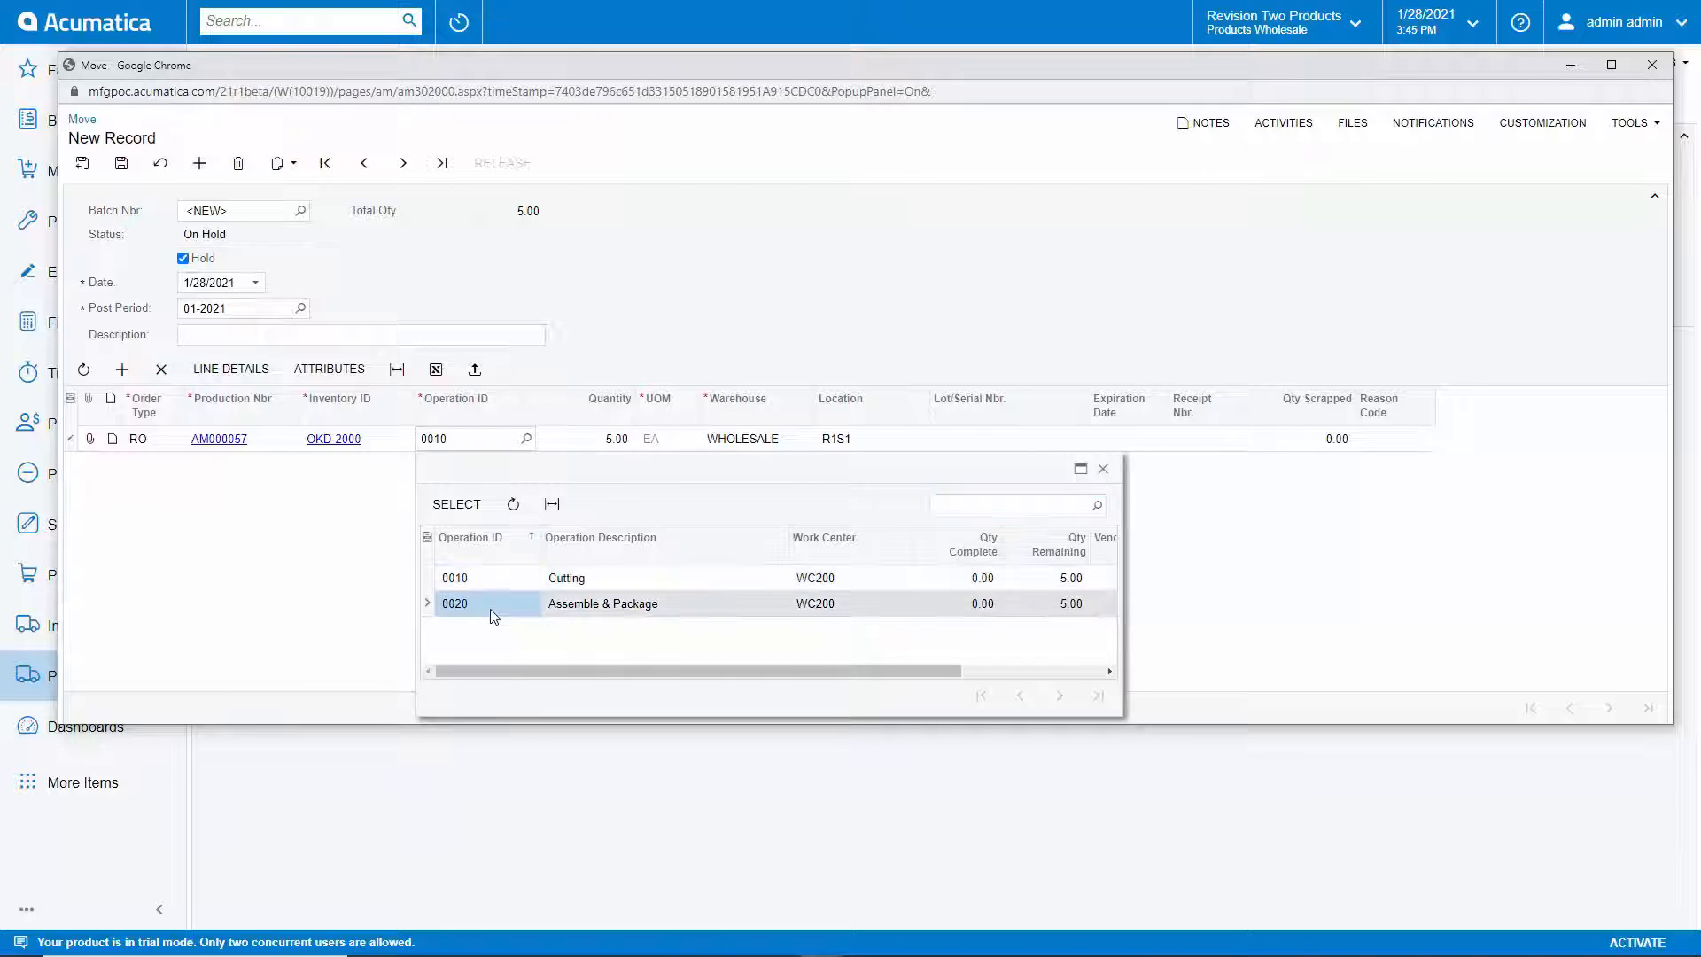
pyautogui.click(458, 513)
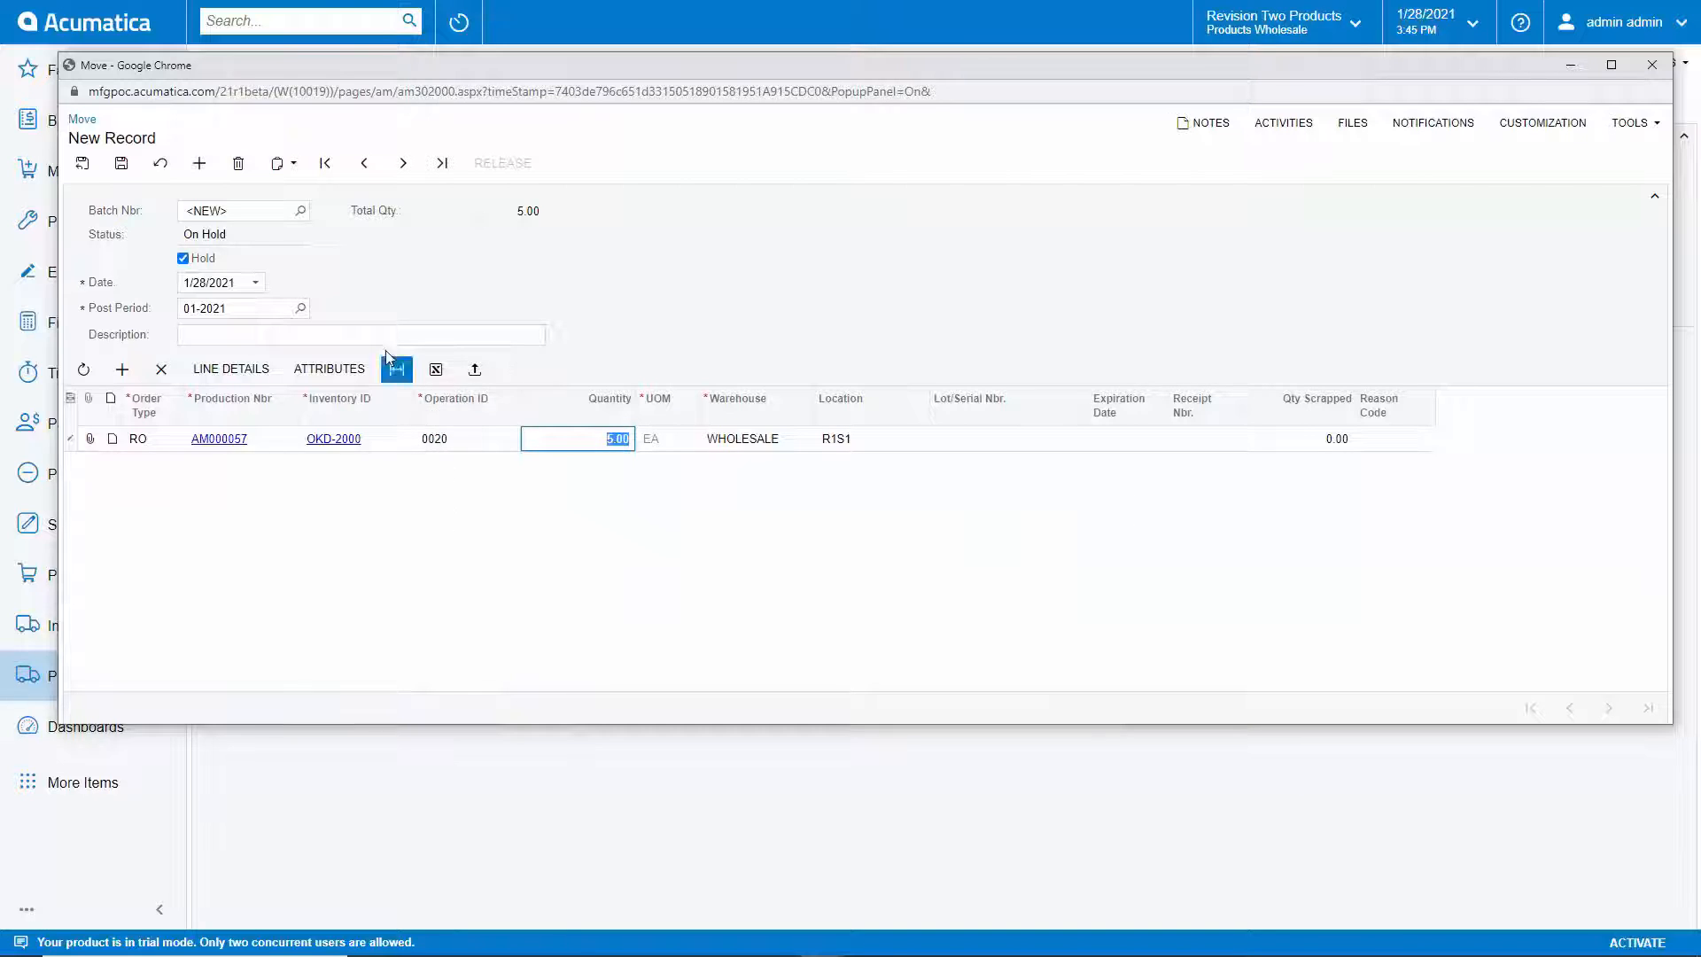
# Step: Take the move transaction off hold, release it, and return to the production order
pyautogui.click(182, 258)
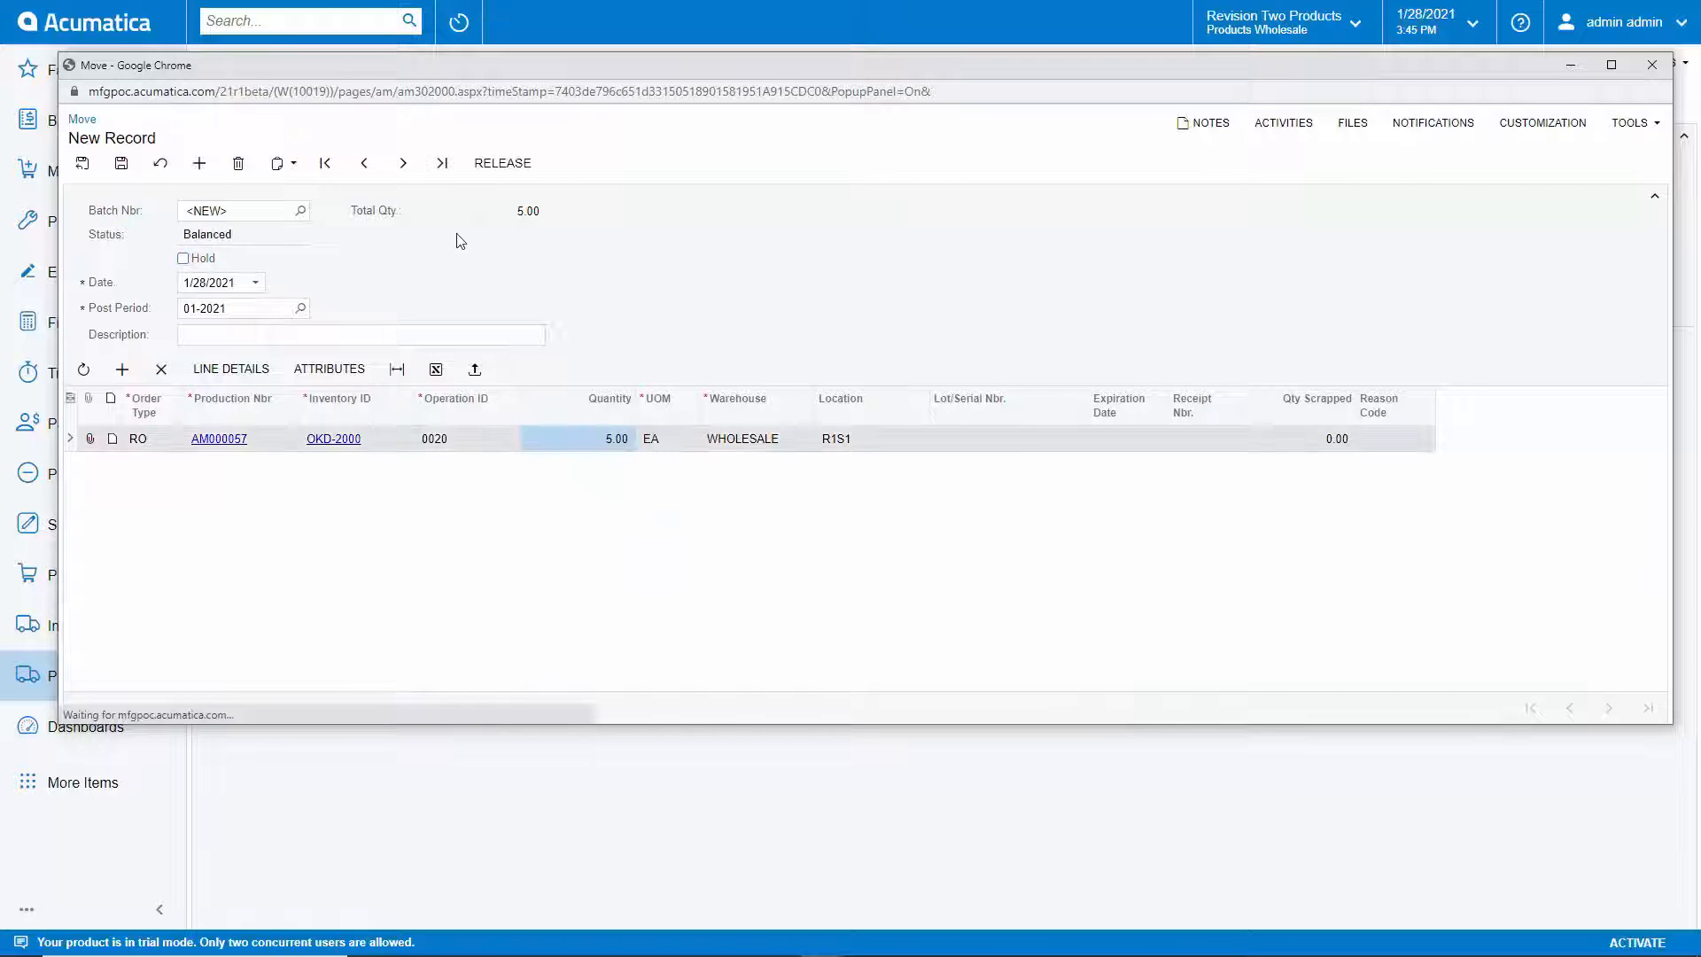
pyautogui.click(493, 163)
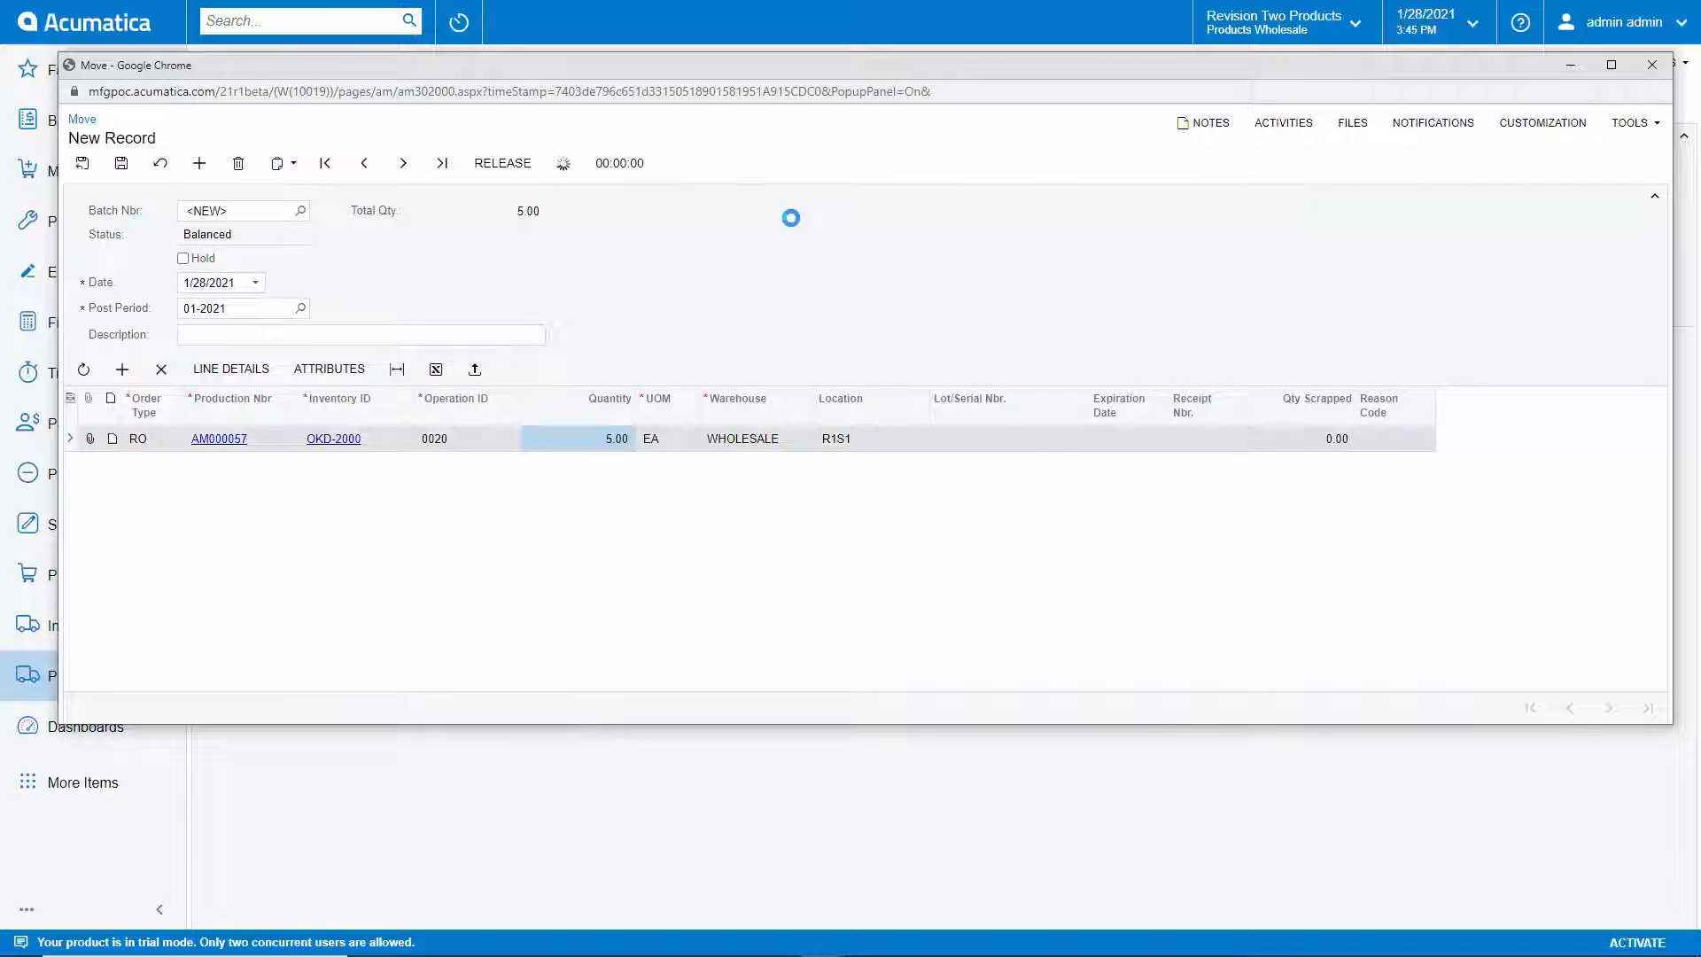
pyautogui.click(1653, 65)
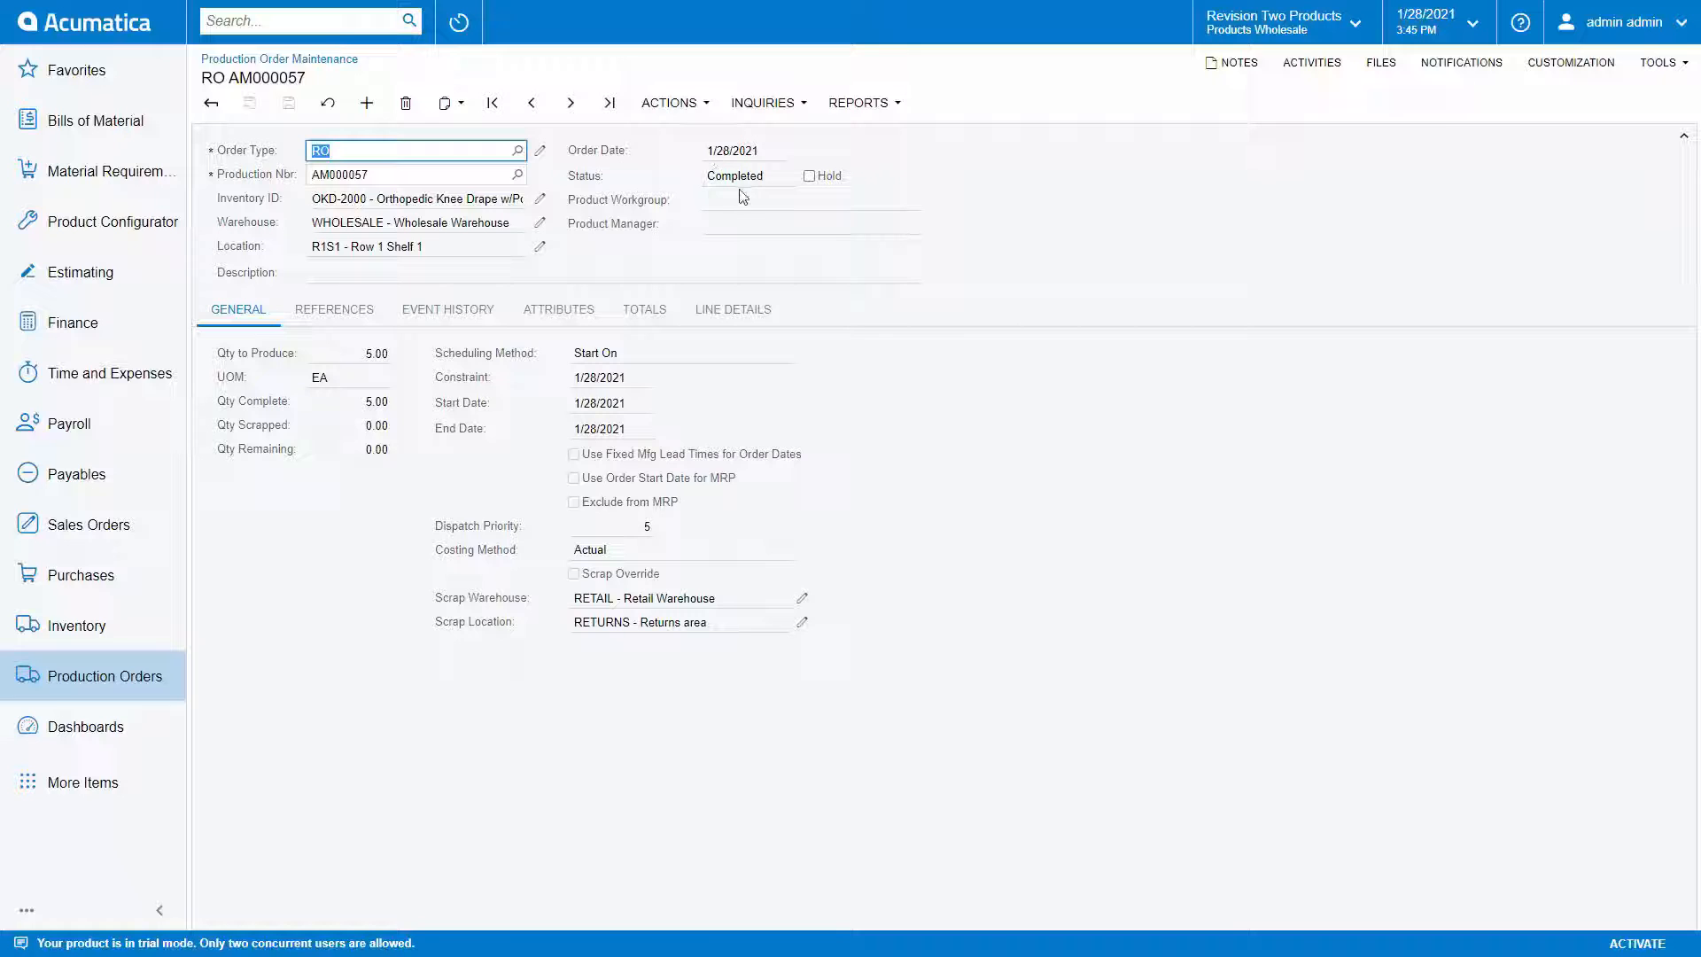
# Step: Review the completed order's event history, and process the closing of the OKD-2000 production order for period 01-2021
pyautogui.click(484, 308)
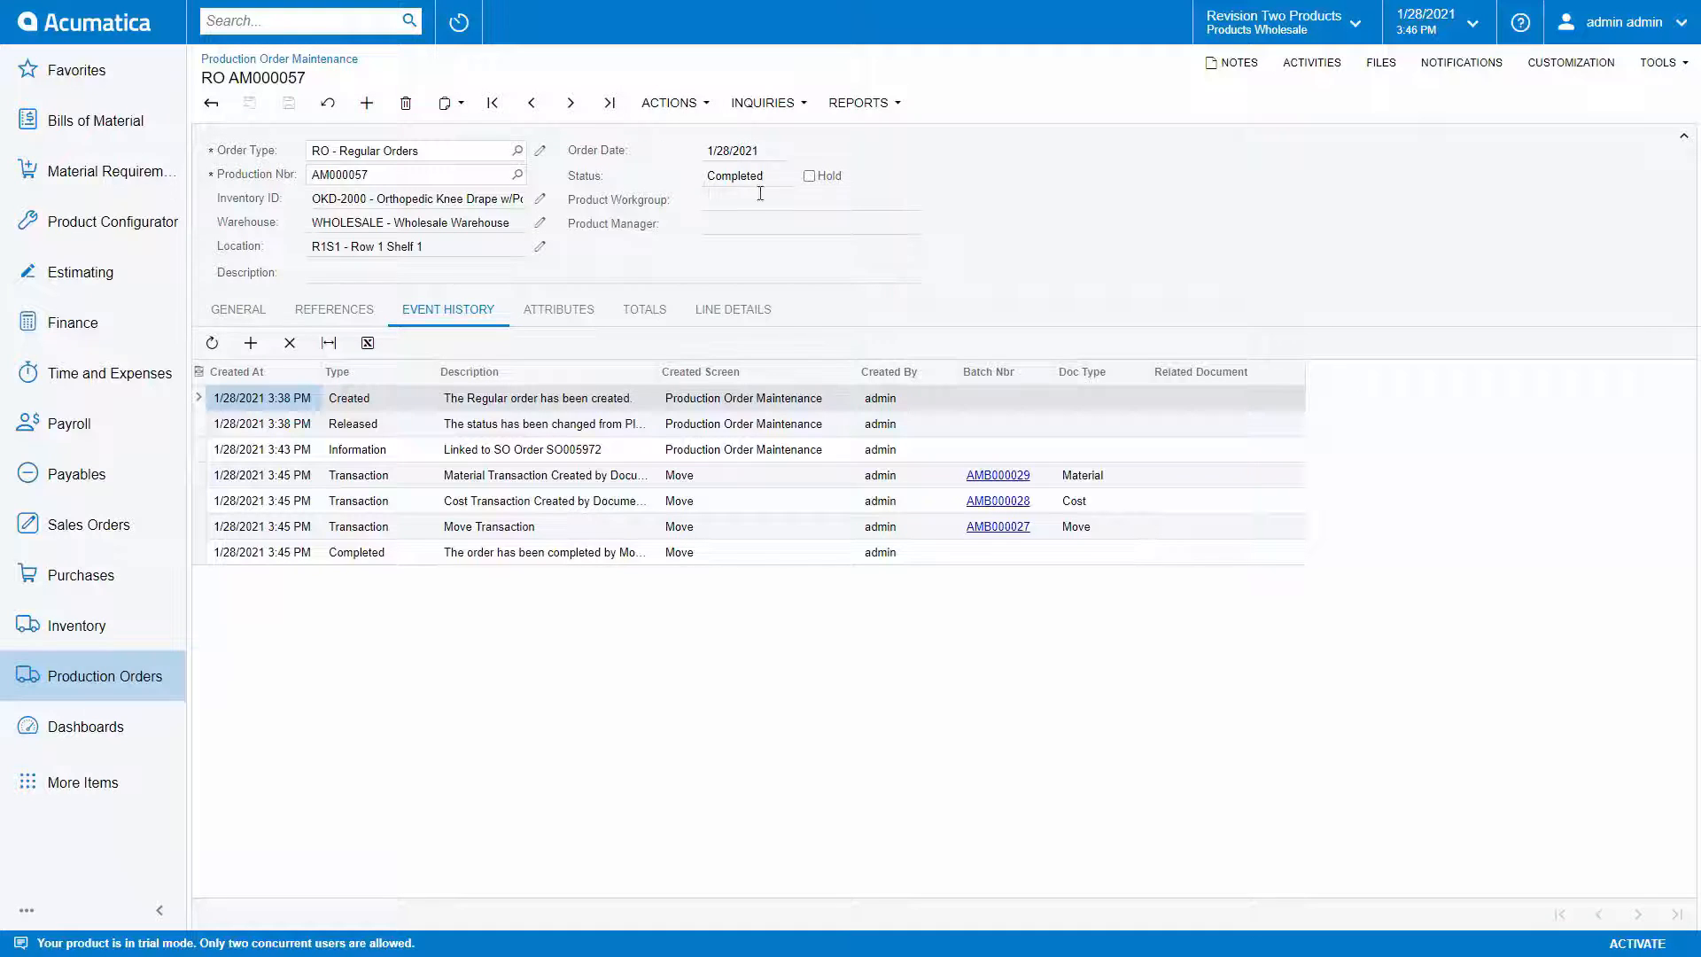
pyautogui.click(671, 103)
pyautogui.click(678, 229)
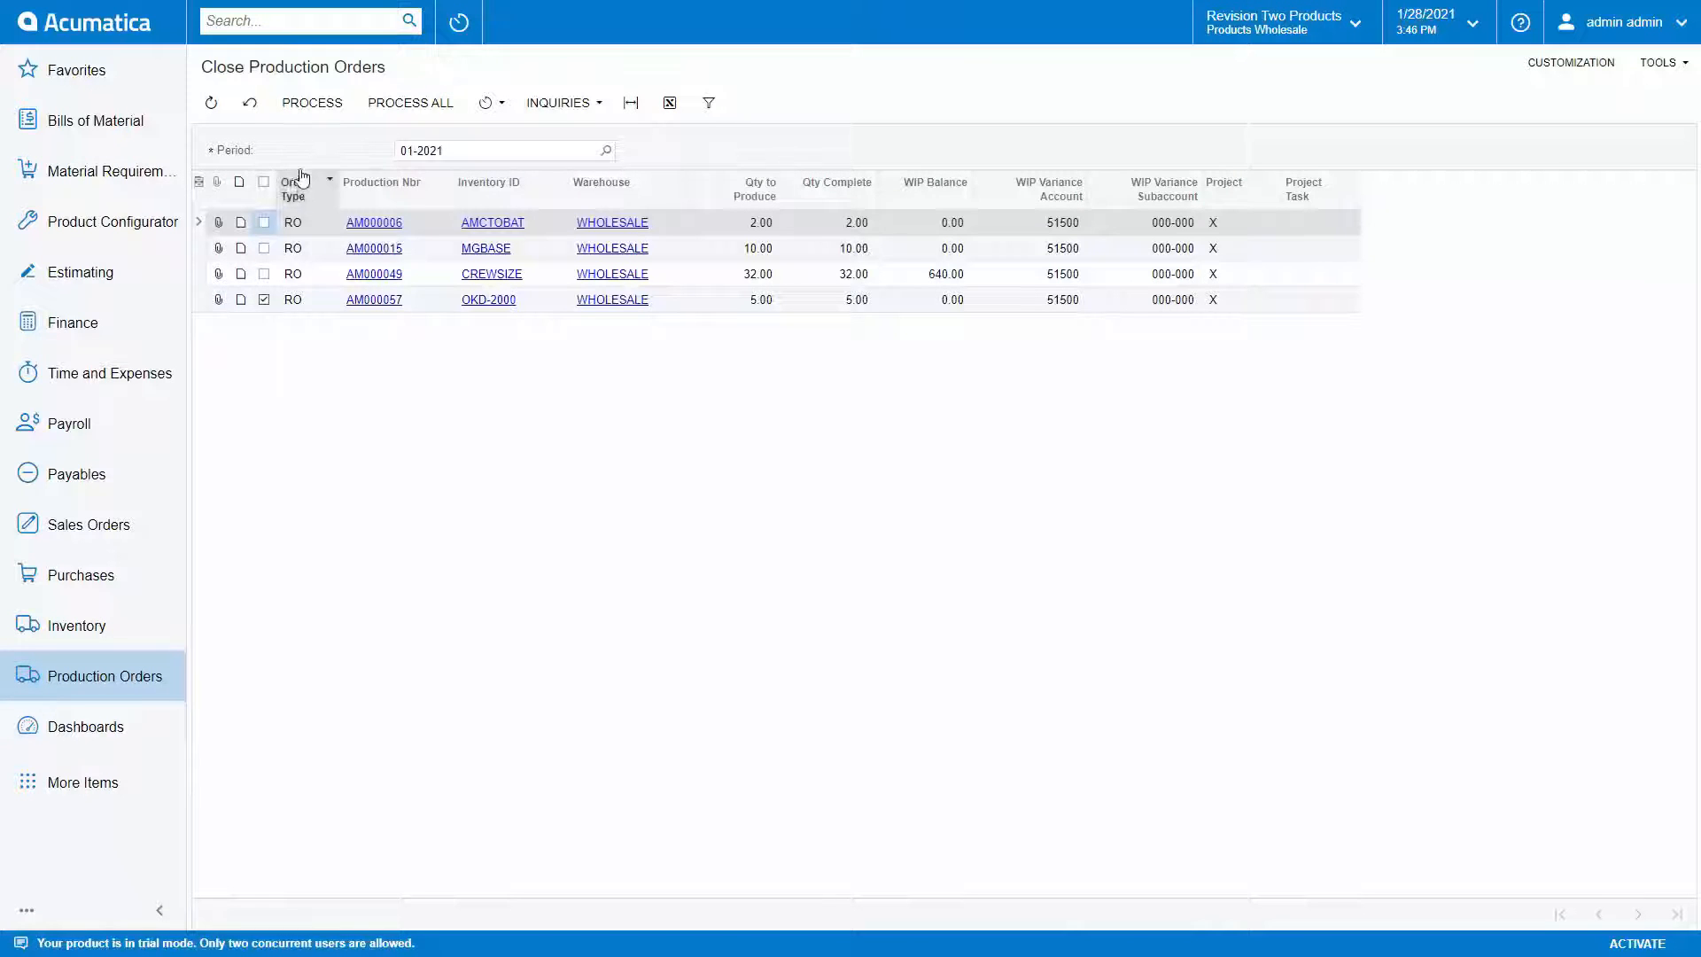
pyautogui.click(306, 104)
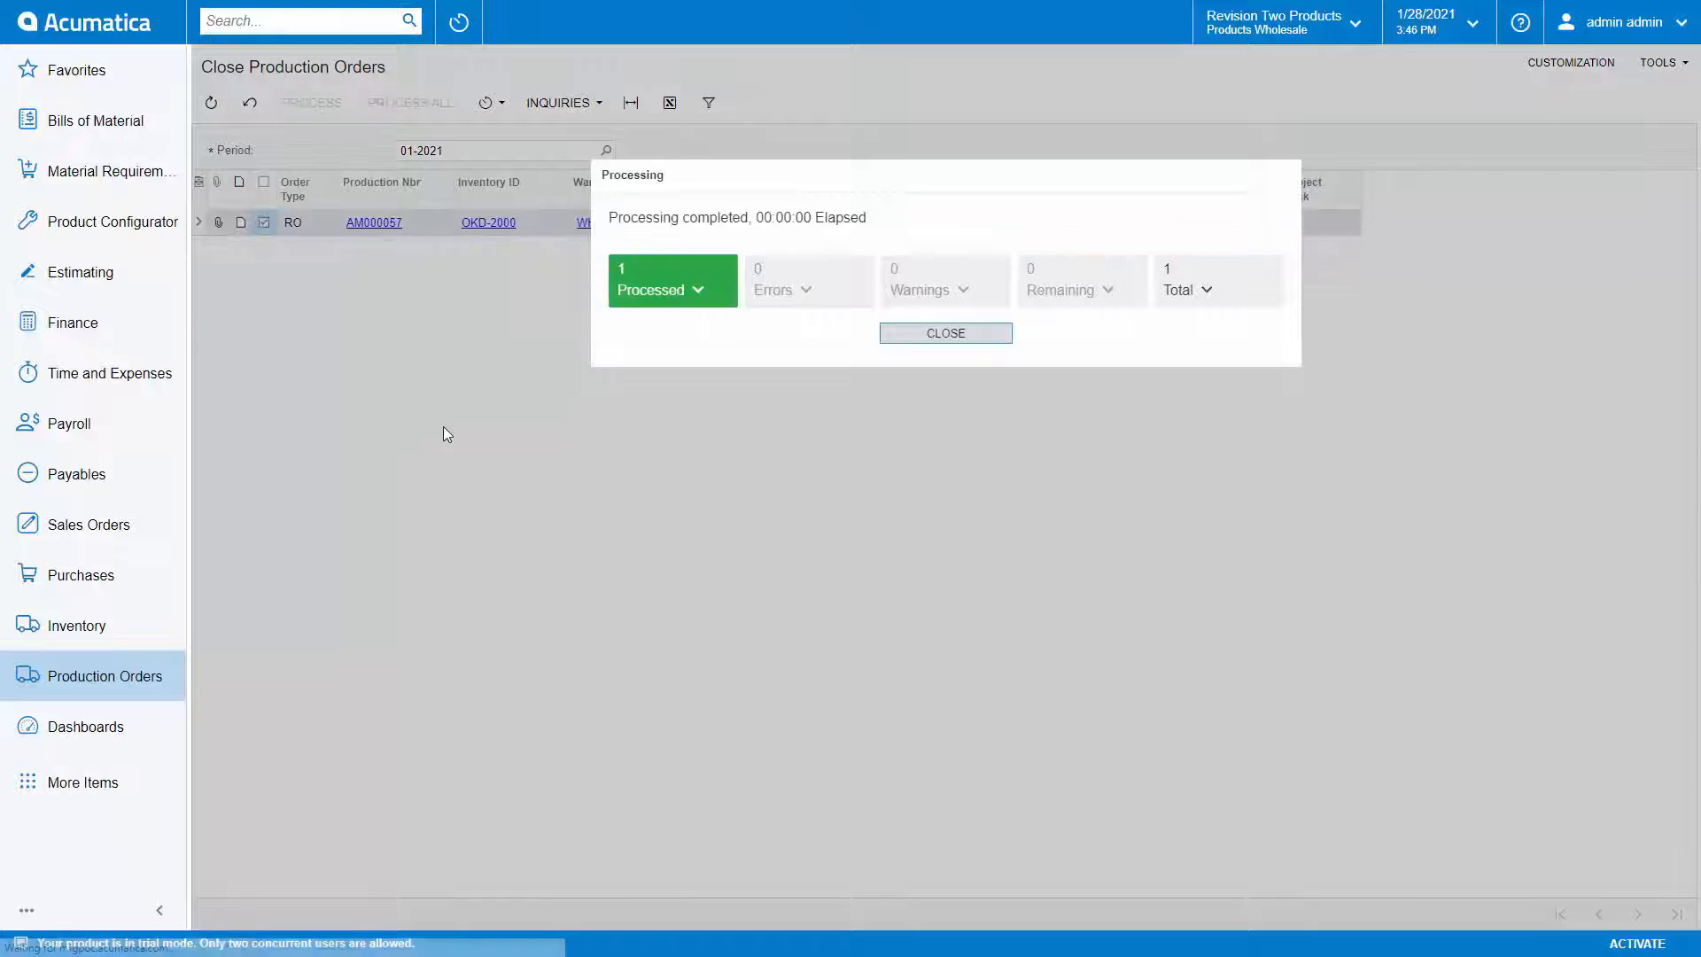
# Step: Dismiss the order-closing results, switch to the Sales Orders browser window, and open the newest Neiphixer Orthopedics sales order
pyautogui.click(927, 337)
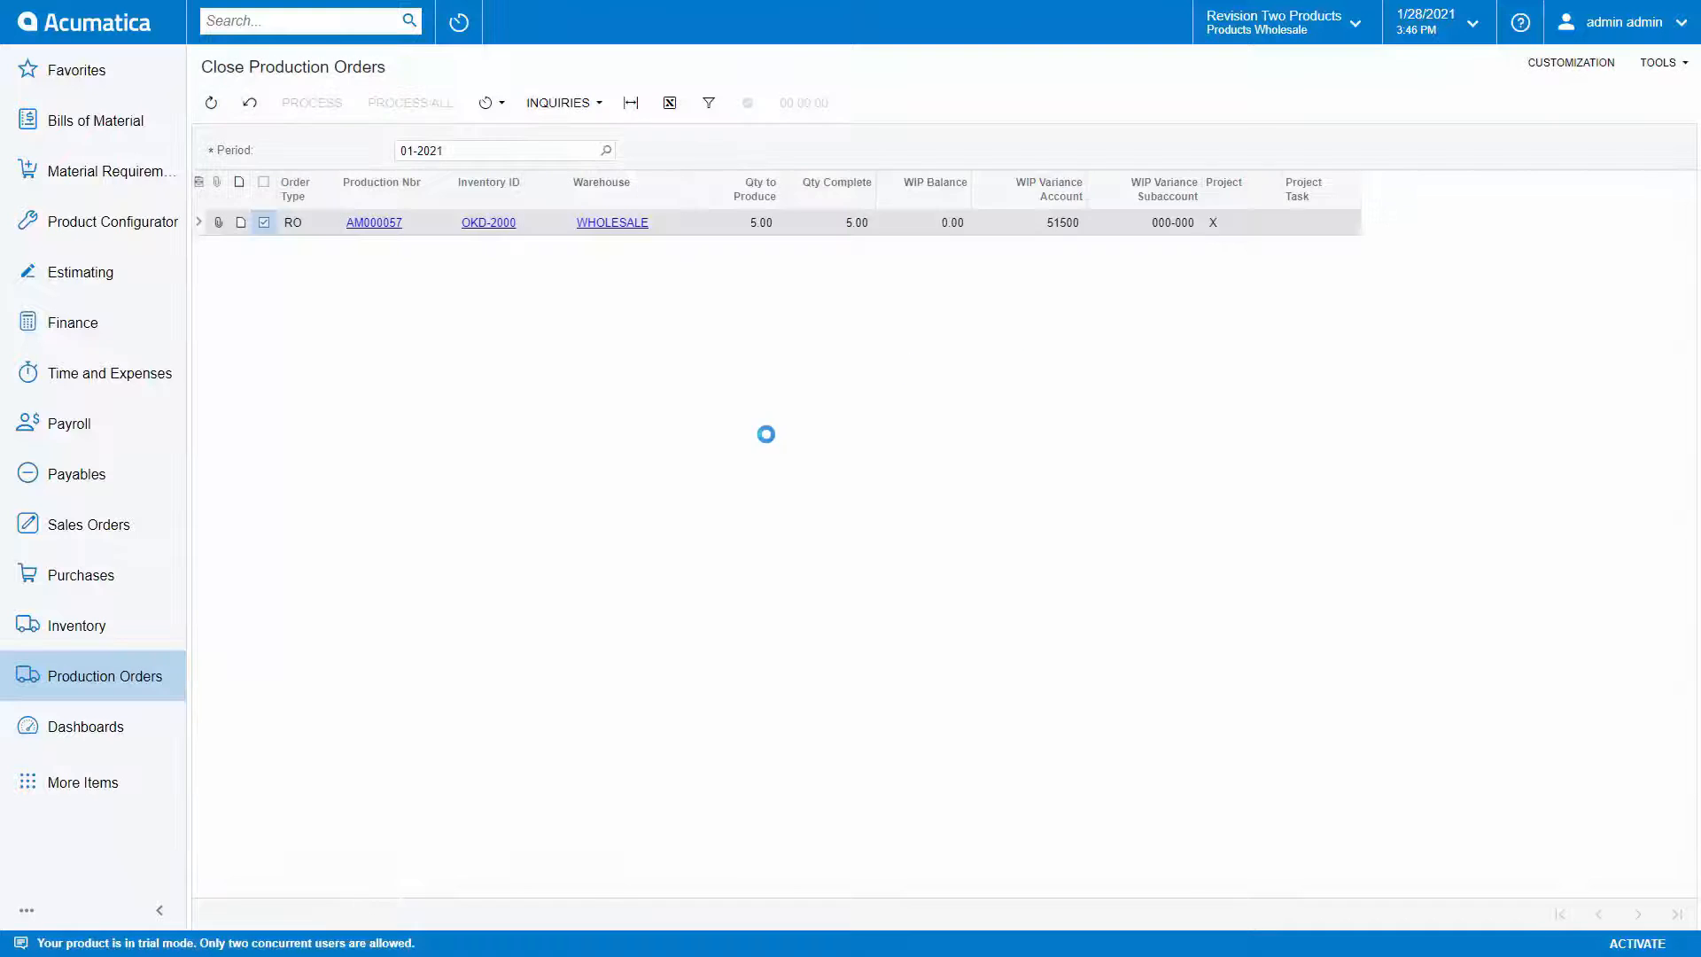
pyautogui.hotkey('alt', 'Tab')
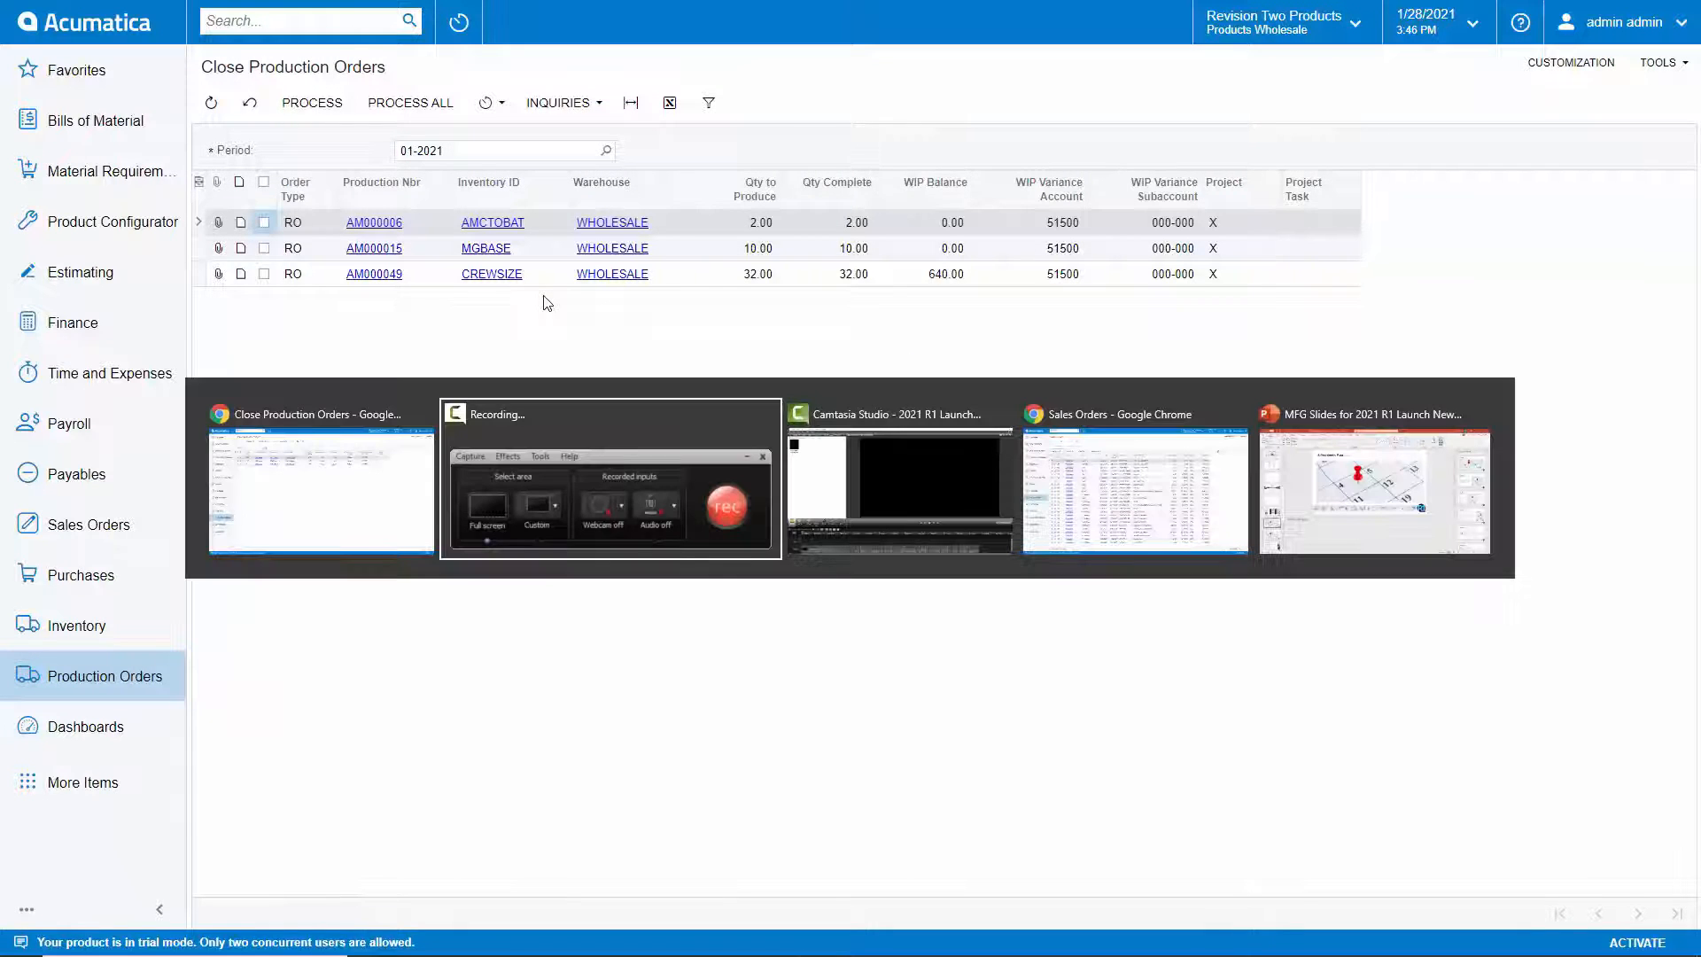
pyautogui.hotkey('alt', 'Tab')
pyautogui.hotkey('alt', 'Tab')
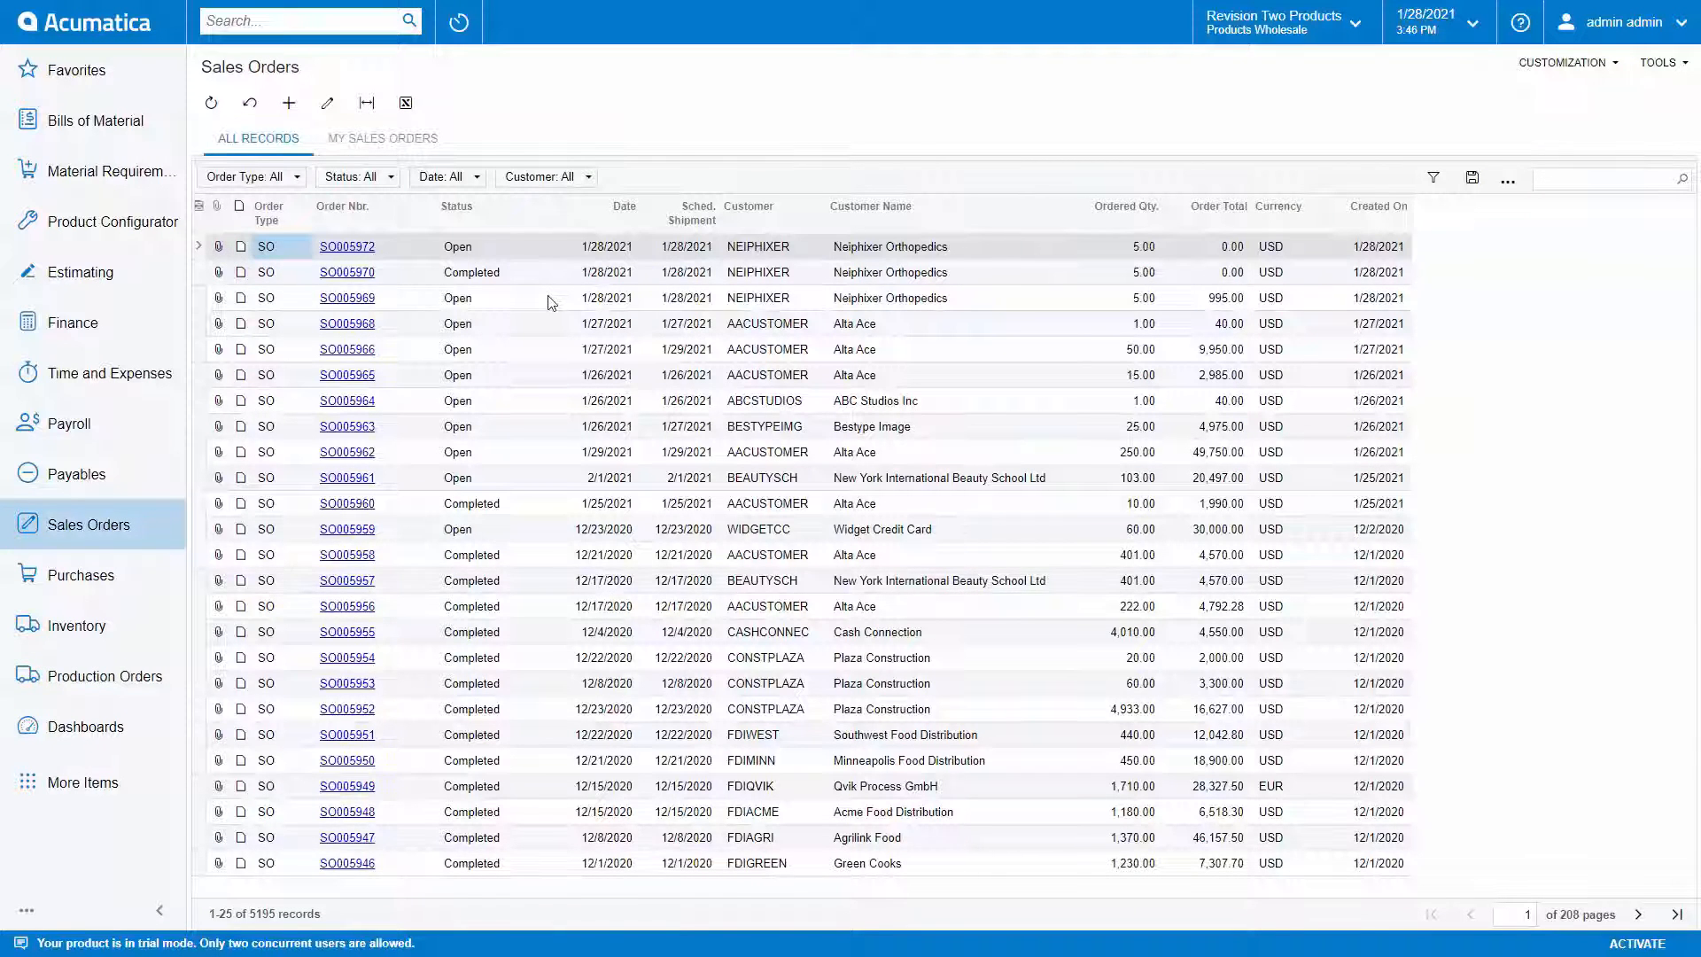
pyautogui.click(347, 246)
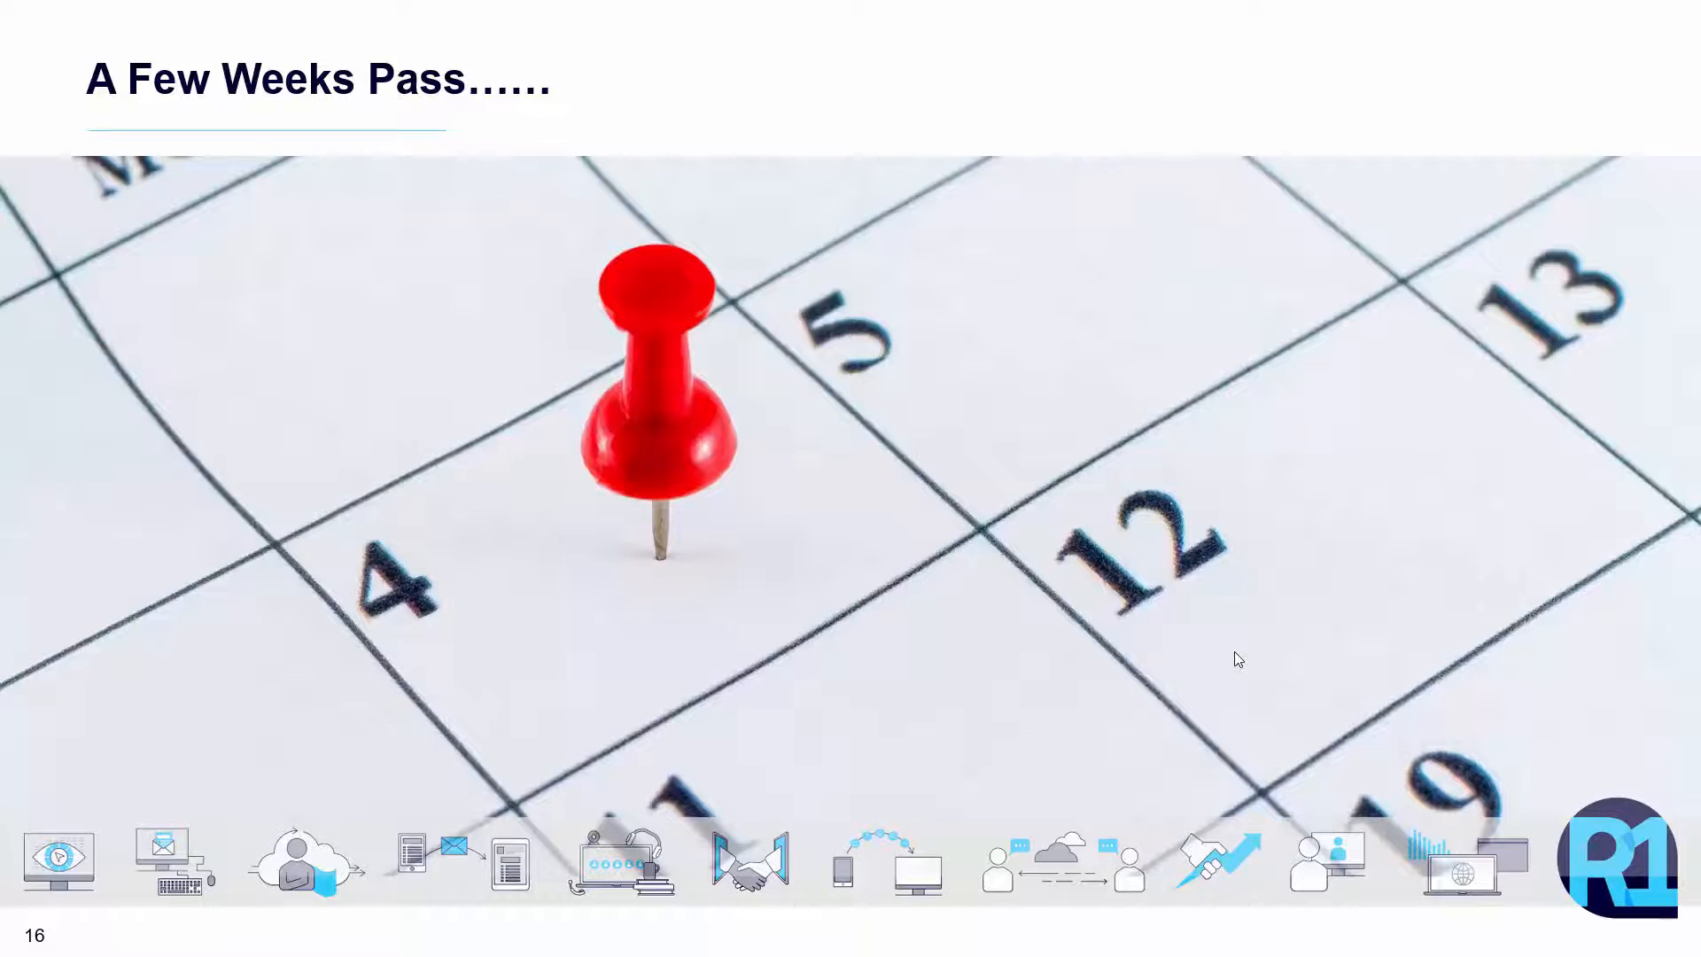
# Step: Return to the 100-unit Neiphixer sales order and check the manufacturing settings of stock item OKD-2000
pyautogui.hotkey('alt', 'Tab')
pyautogui.hotkey('alt', 'Tab')
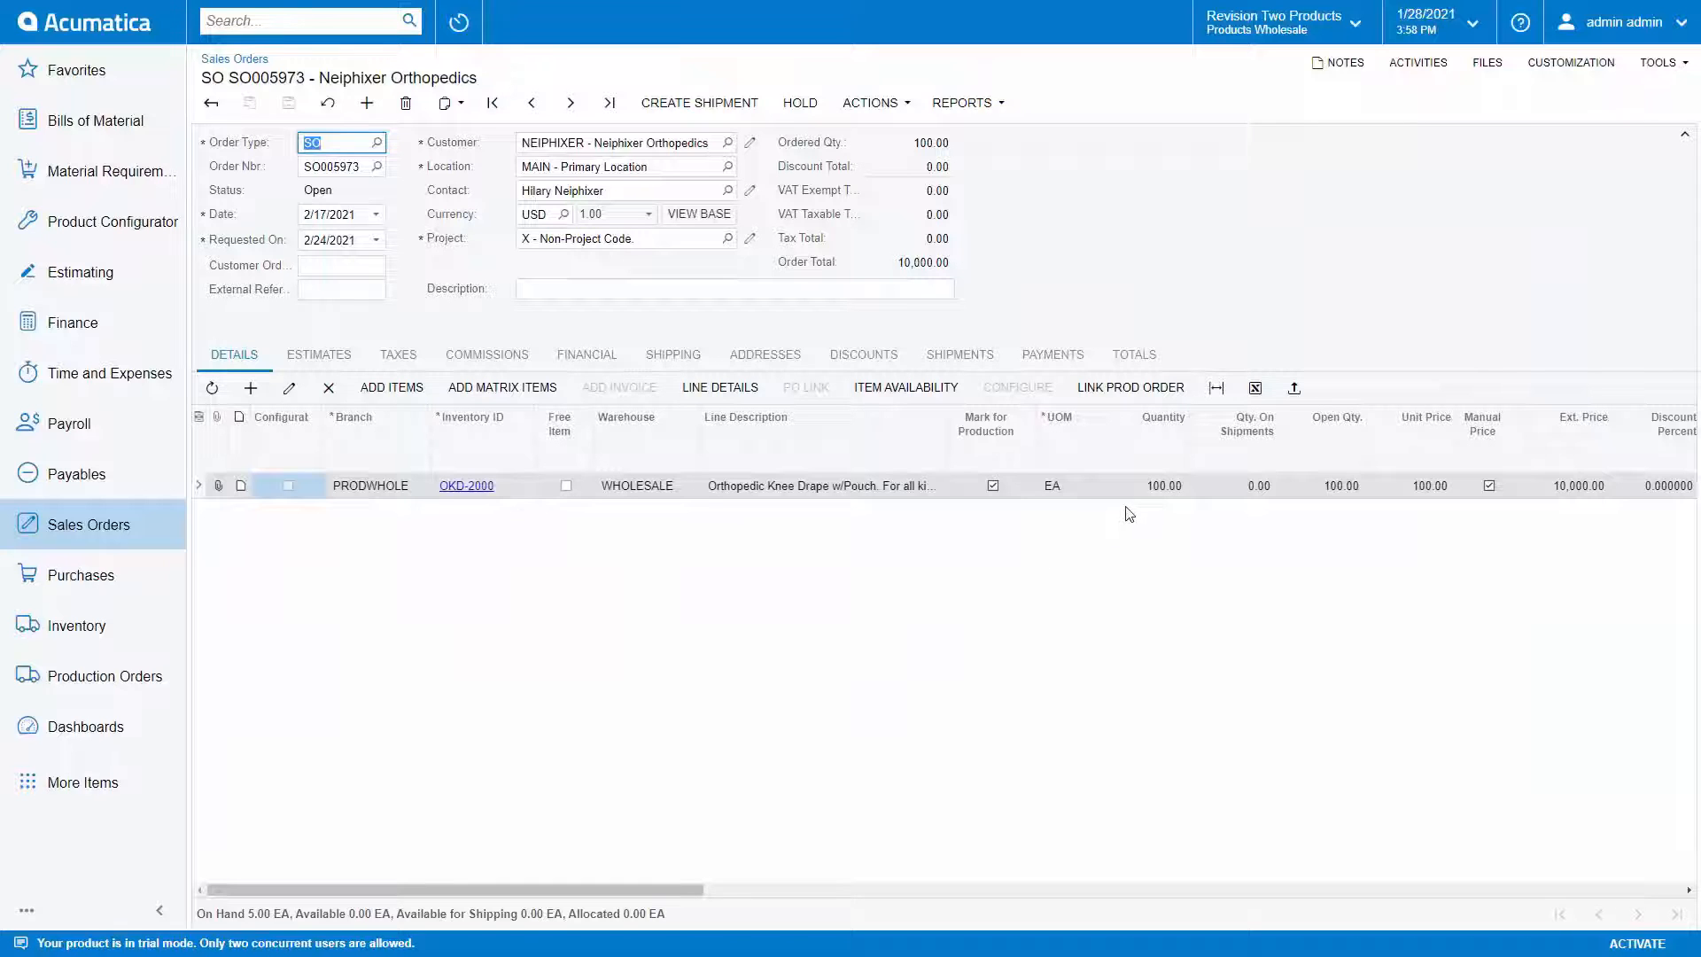
pyautogui.click(528, 496)
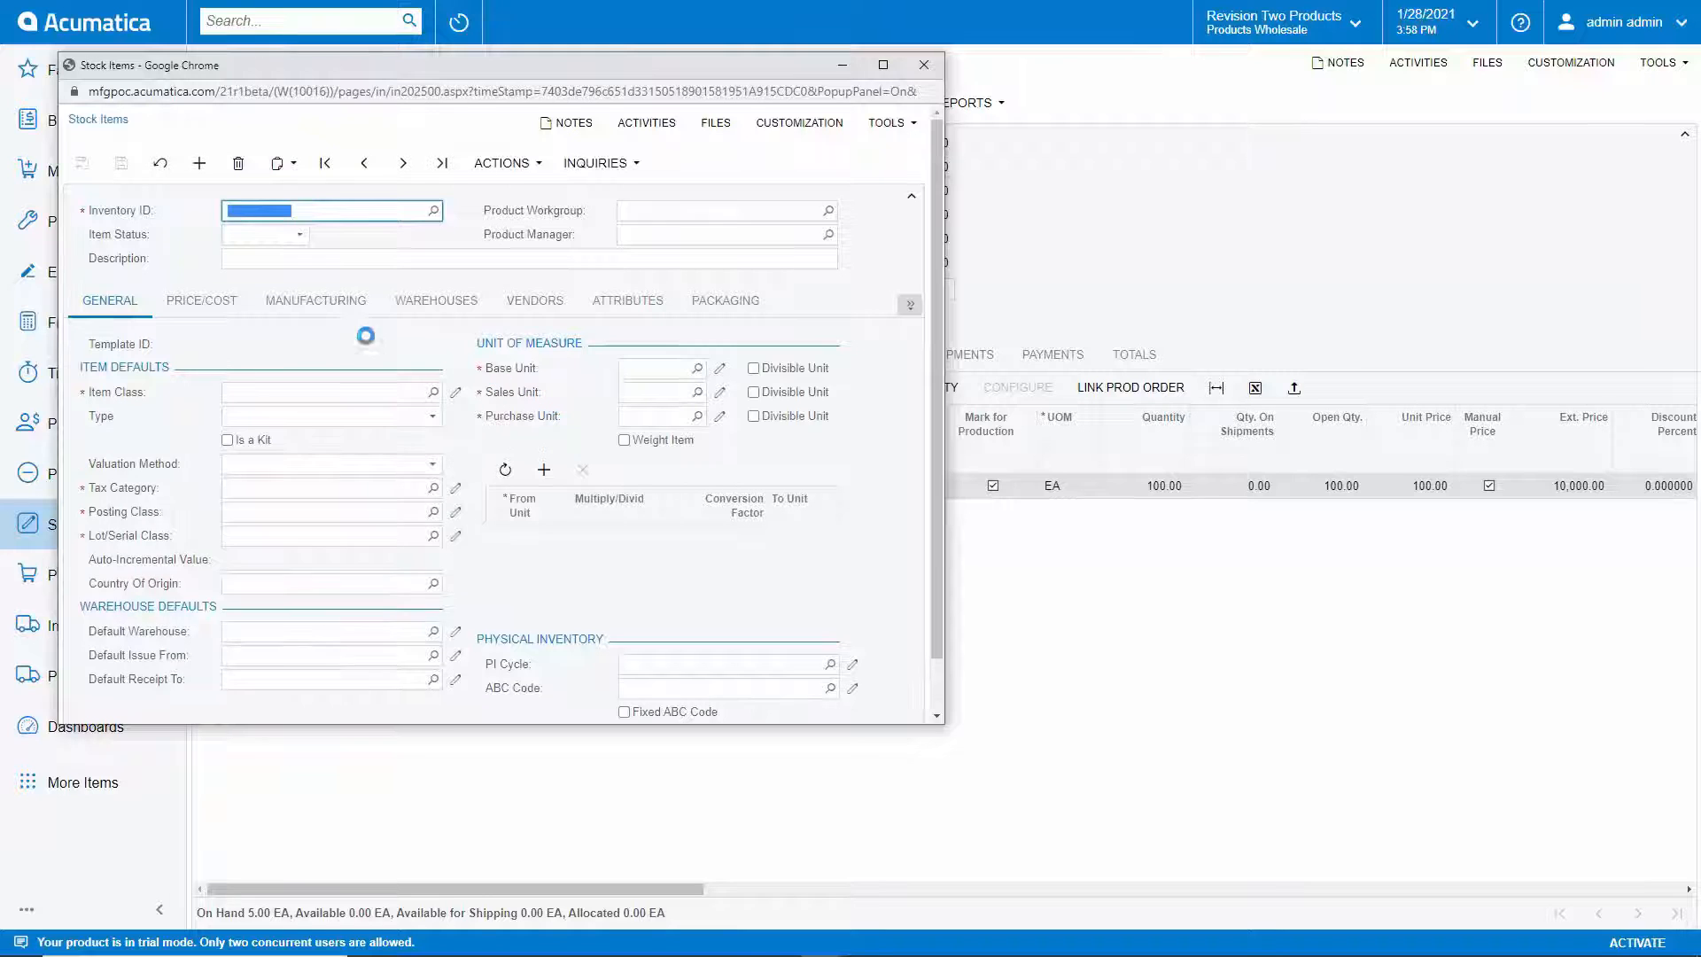
pyautogui.click(329, 334)
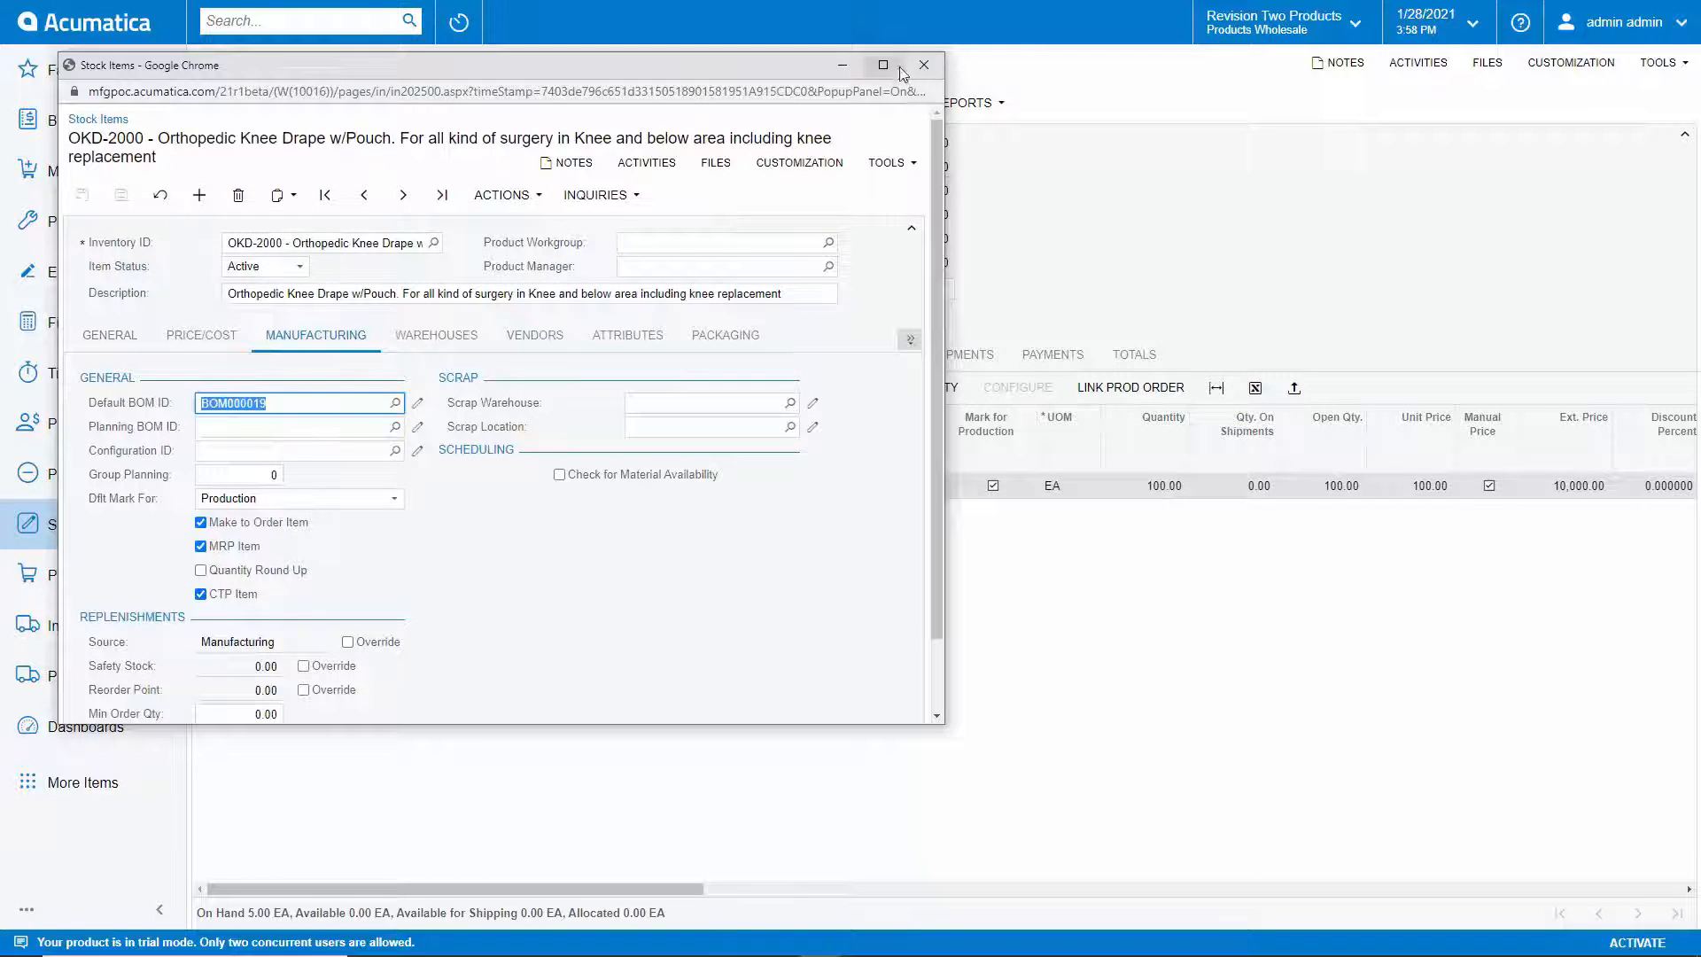
pyautogui.click(924, 65)
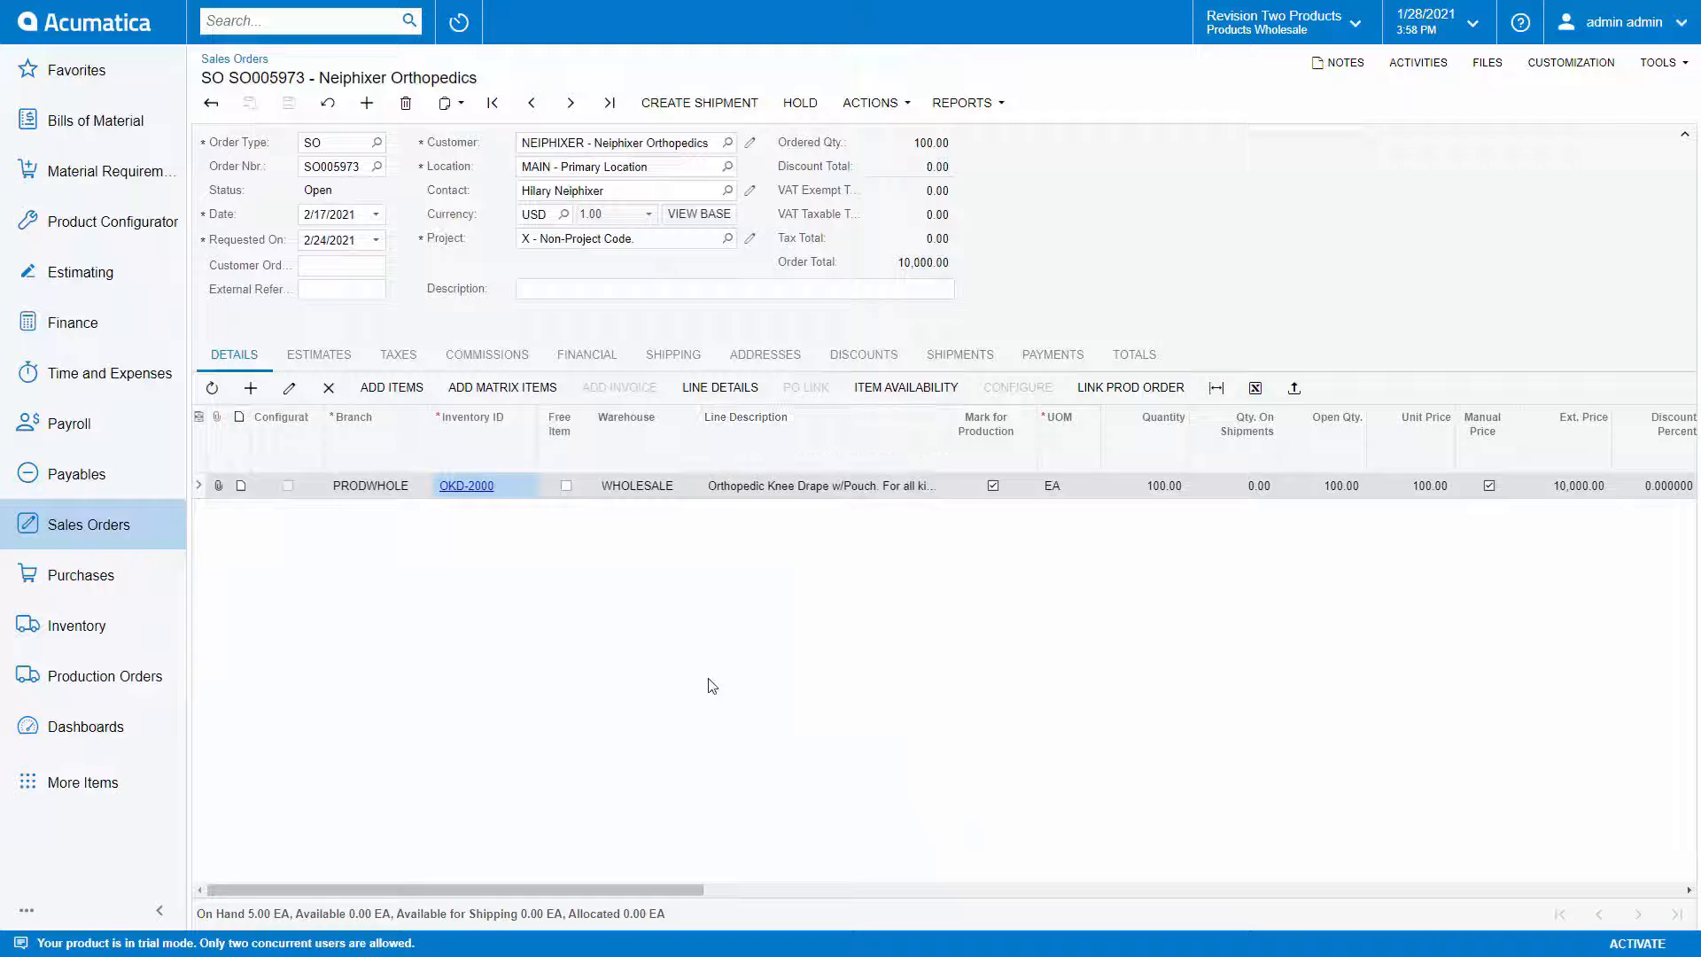
# Step: Run the Process CTP action on the sales order's OKD-2000 line
pyautogui.click(871, 103)
pyautogui.click(919, 319)
pyautogui.click(136, 347)
pyautogui.click(184, 163)
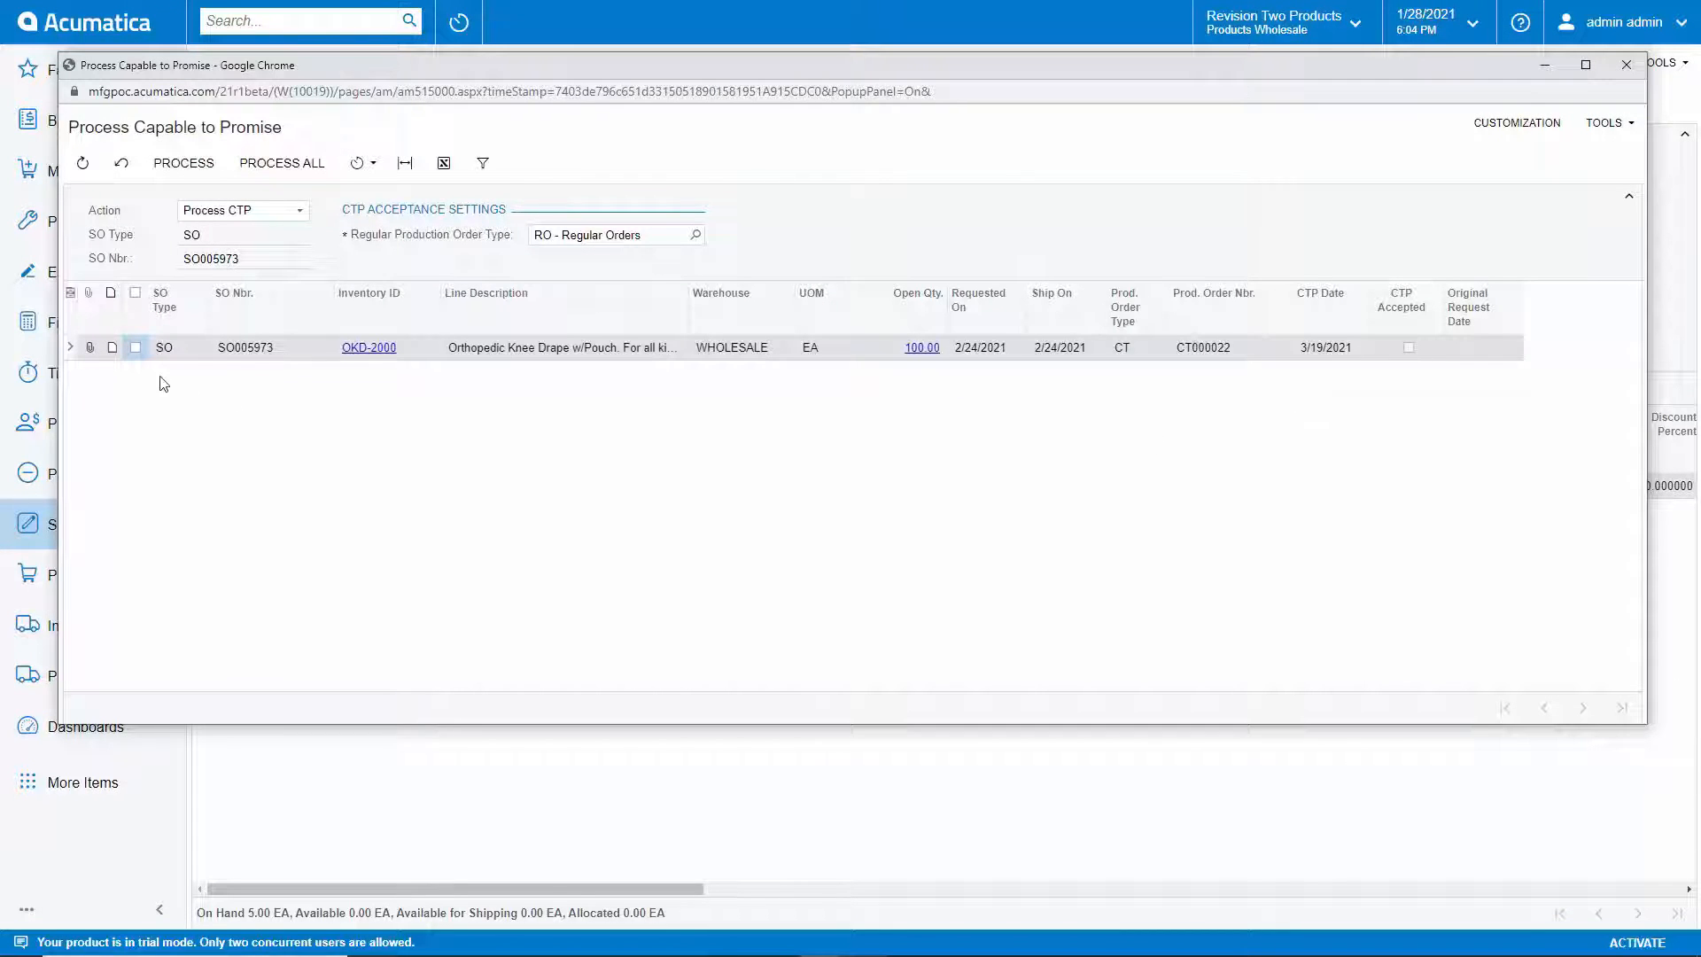
# Step: Accept the capable-to-promise result for the OKD-2000 line, using the RO regular production order type
pyautogui.click(135, 348)
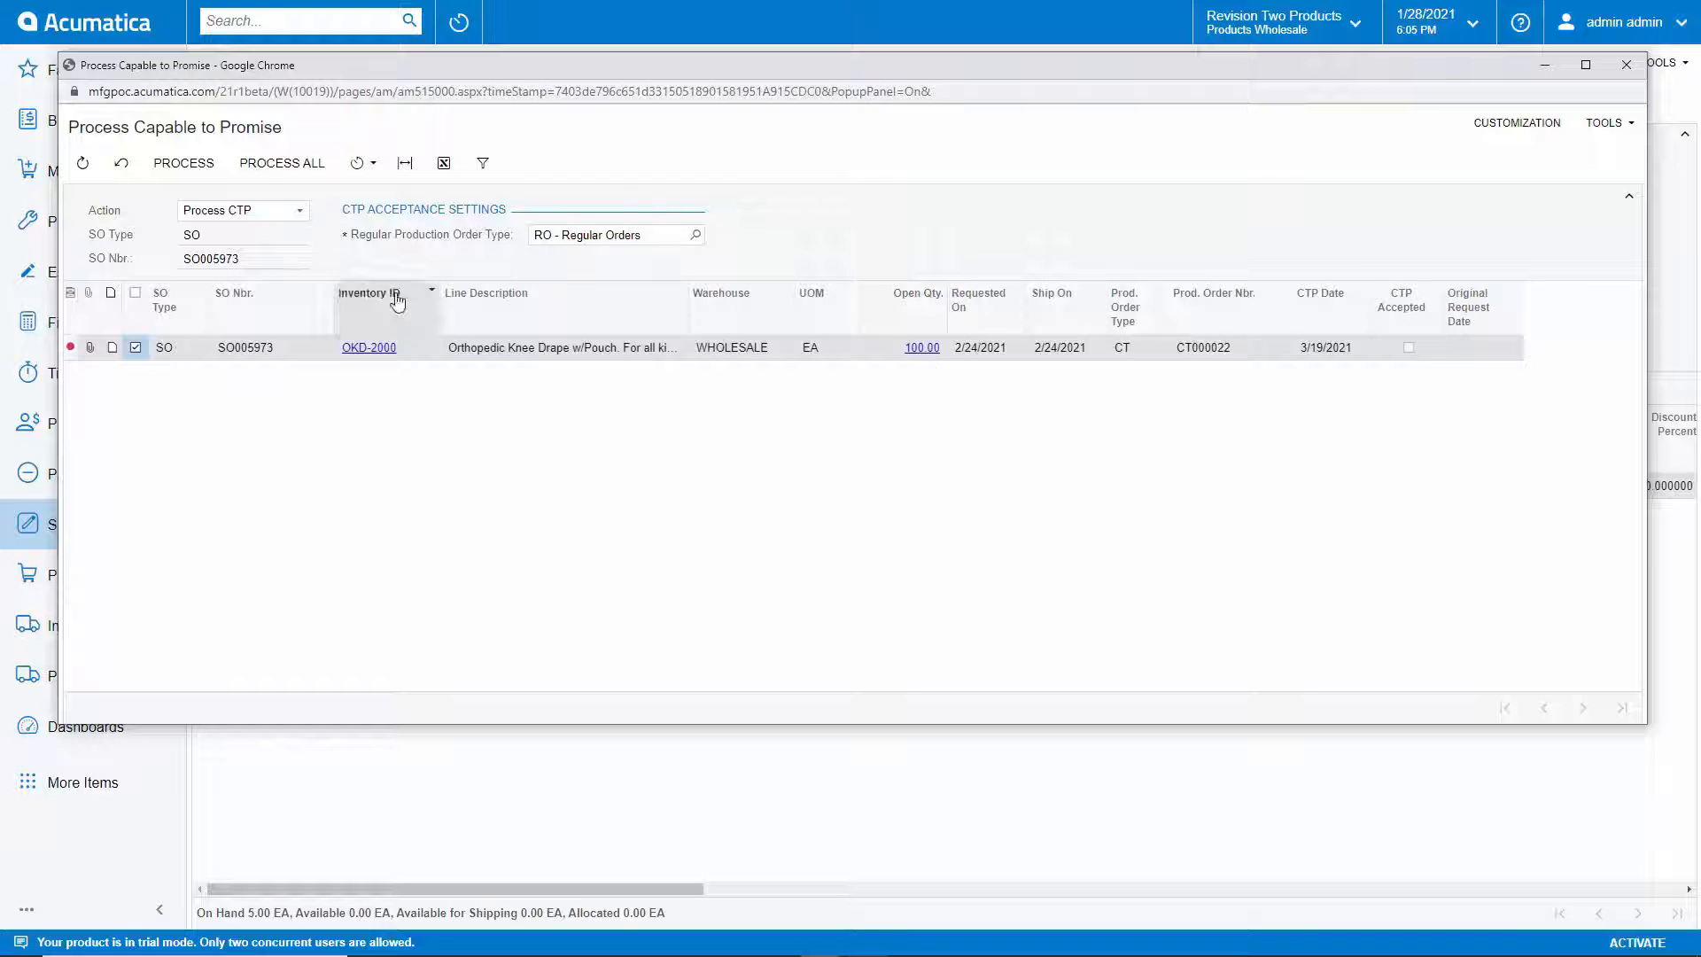
pyautogui.click(296, 214)
pyautogui.click(281, 248)
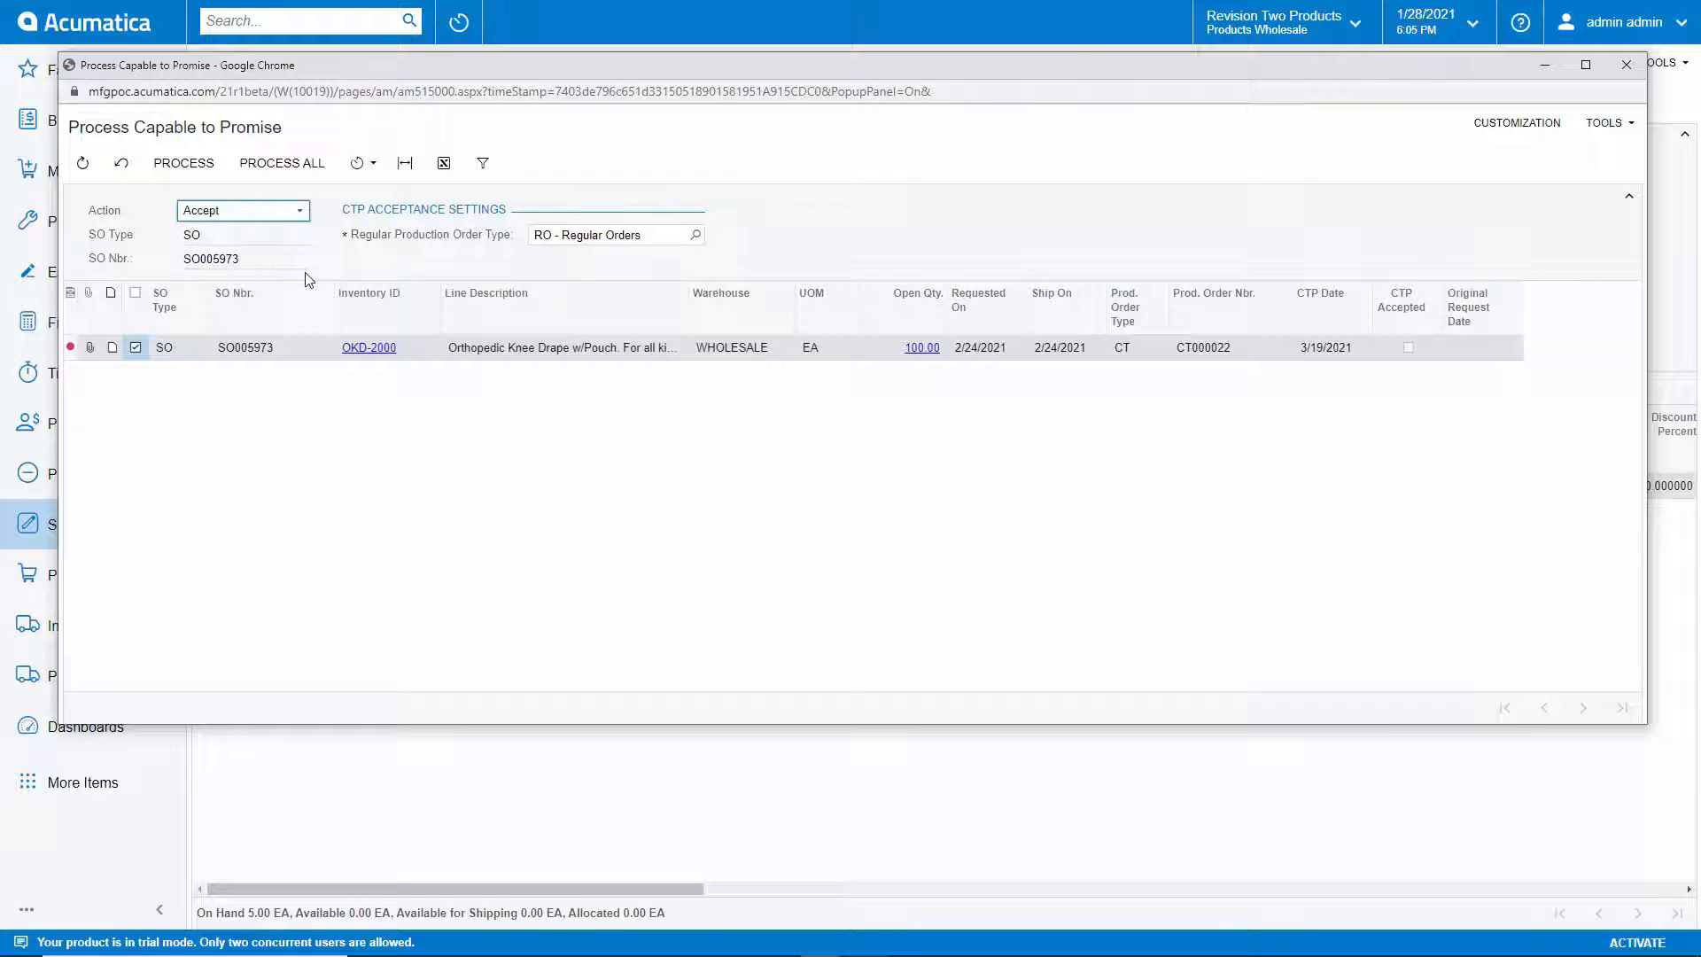
pyautogui.click(183, 163)
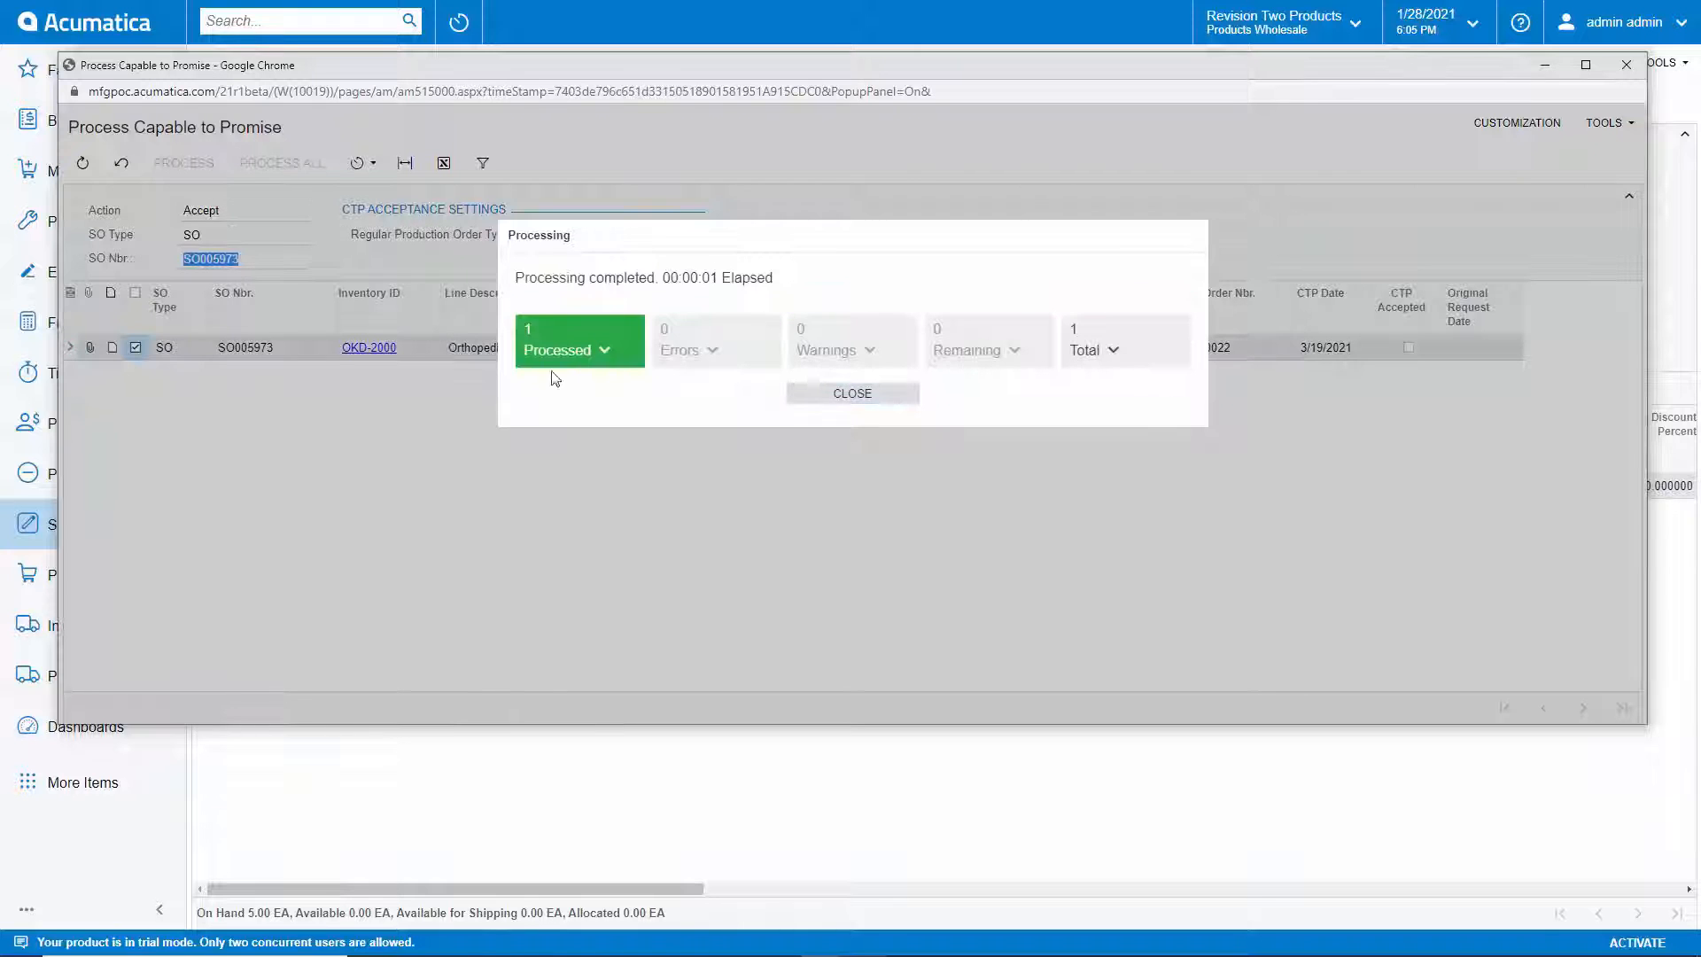
pyautogui.click(817, 394)
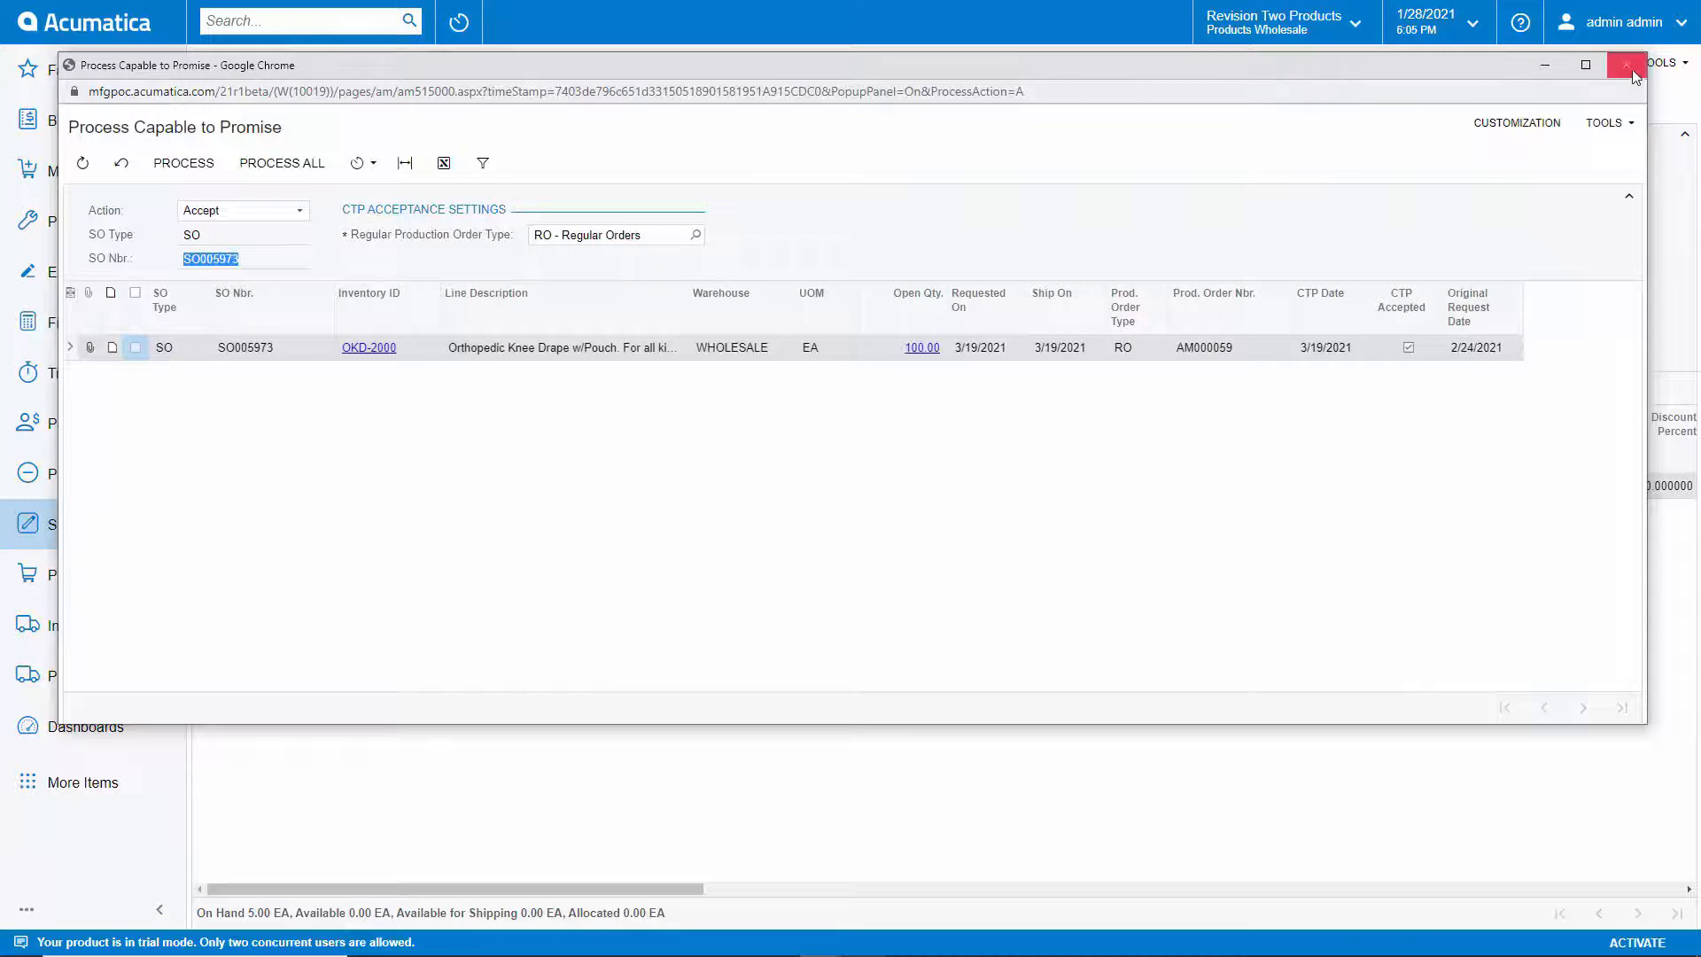
# Step: Return to the sales order and check the production order linked to its OKD-2000 line
pyautogui.click(1627, 65)
pyautogui.moveTo(678, 889); pyautogui.dragTo(1604, 925)
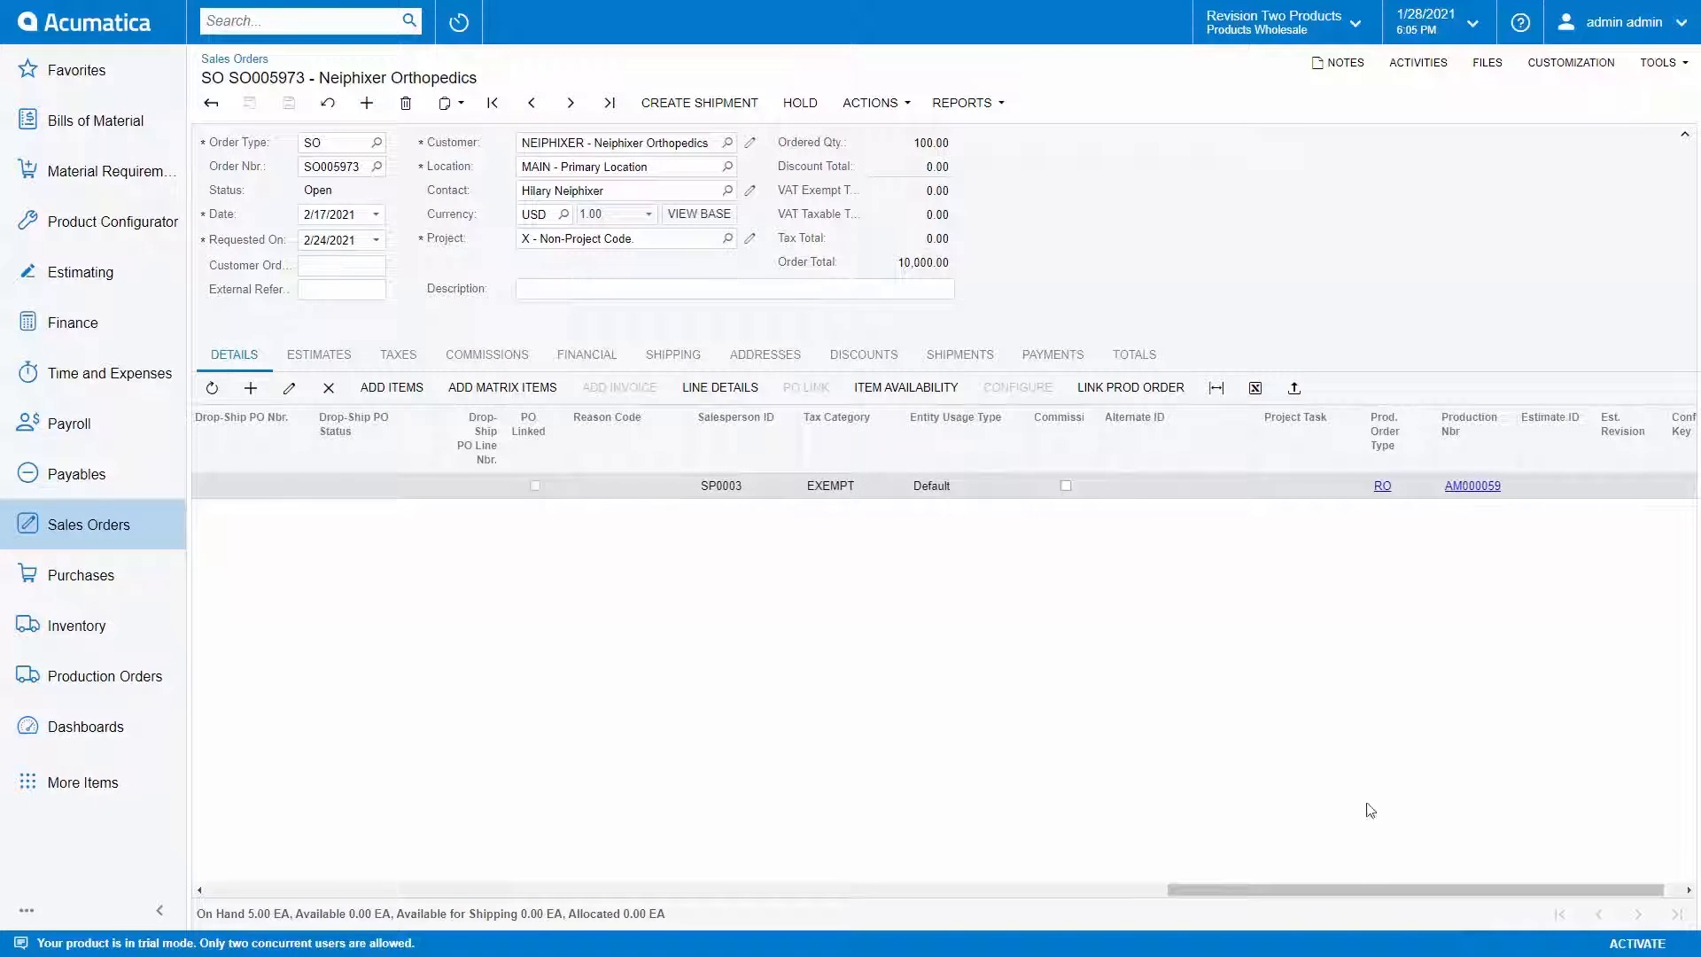
pyautogui.moveTo(1358, 901); pyautogui.dragTo(975, 886)
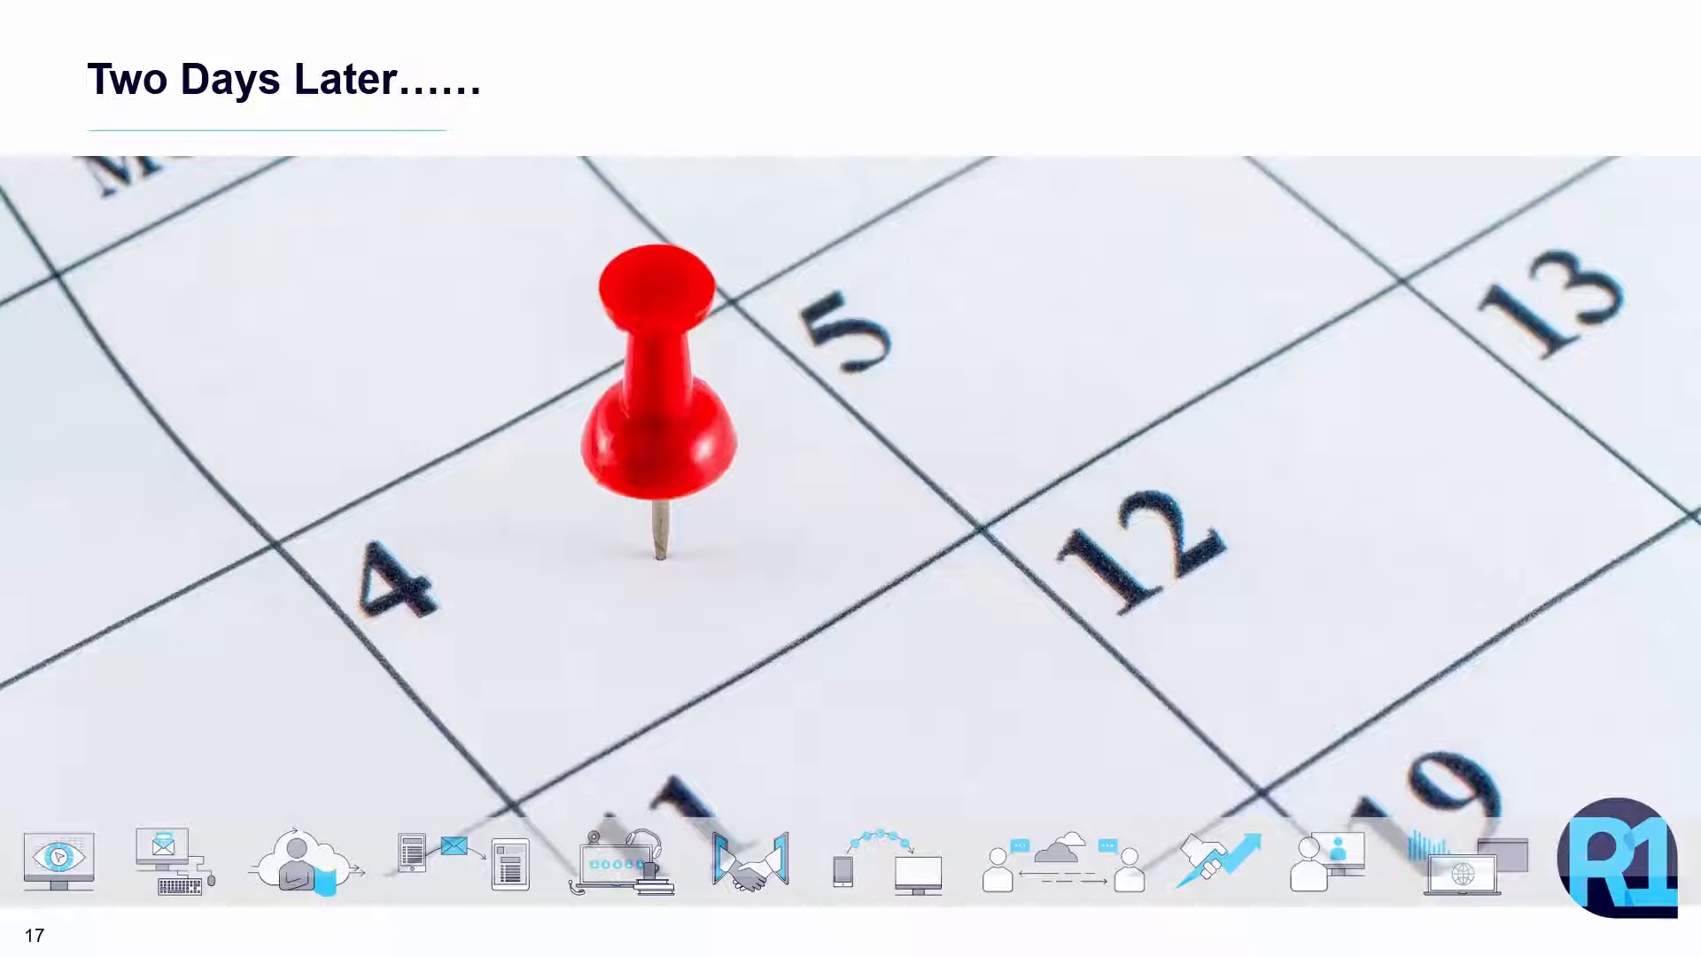
# Step: From Rough Cut Planning, open the OKD-2000 order's production details and the work center of operation 0010, Cutting
pyautogui.hotkey('alt', 'Tab')
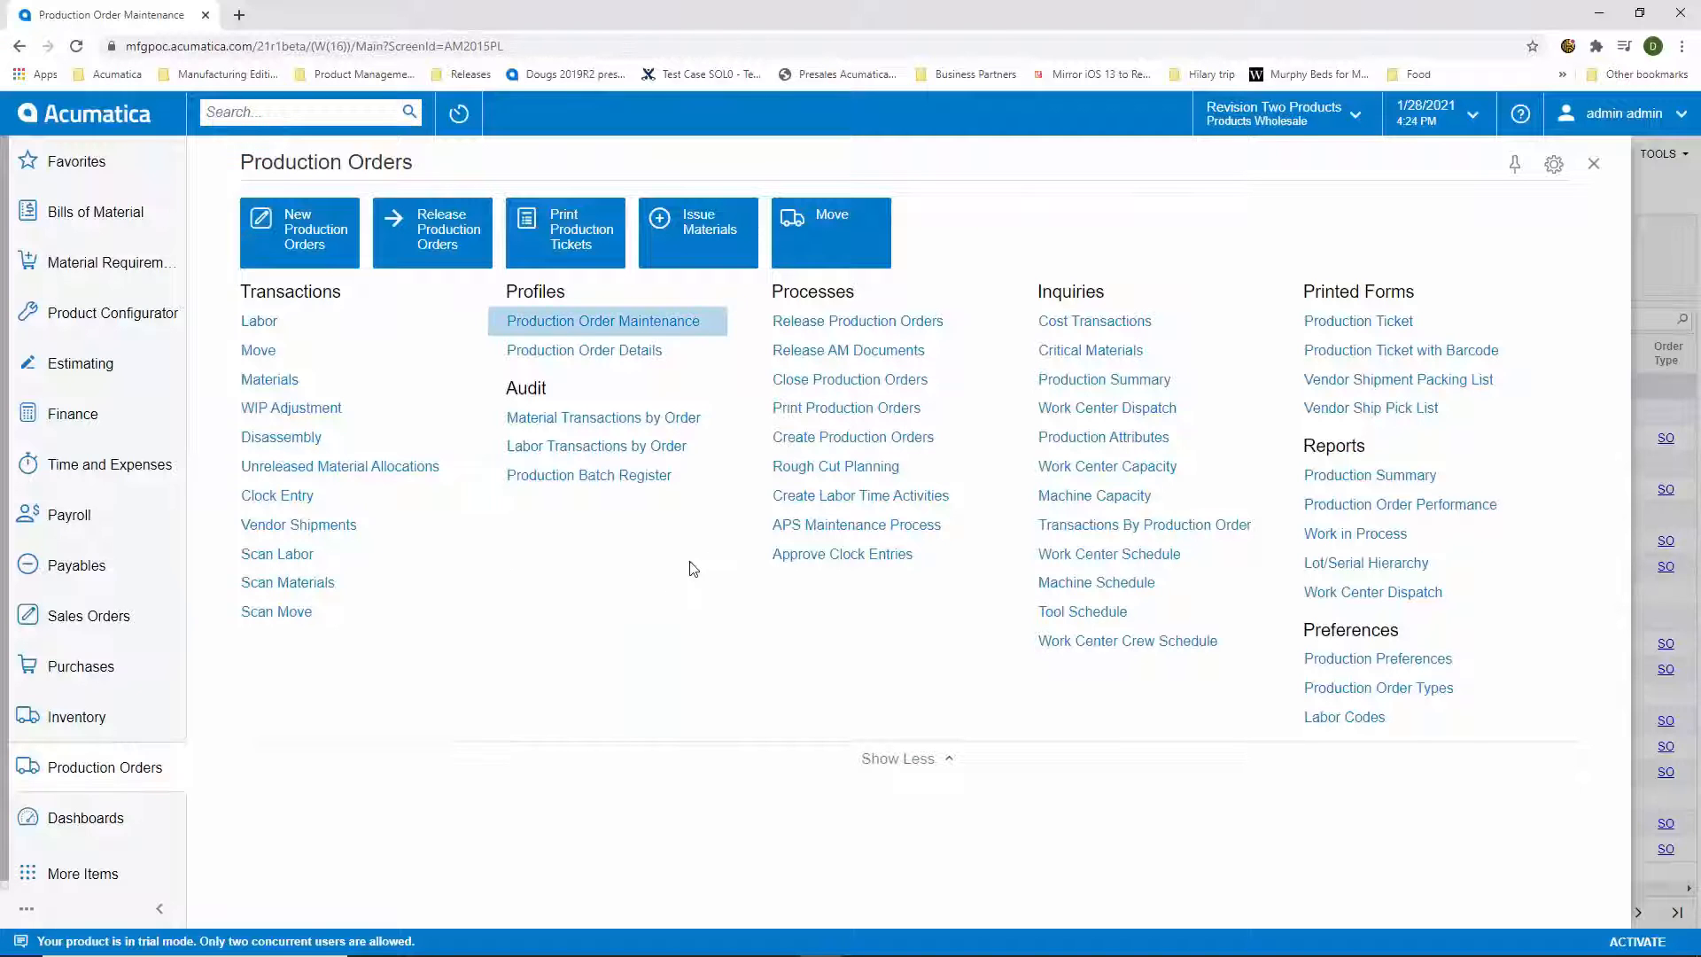
pyautogui.click(767, 466)
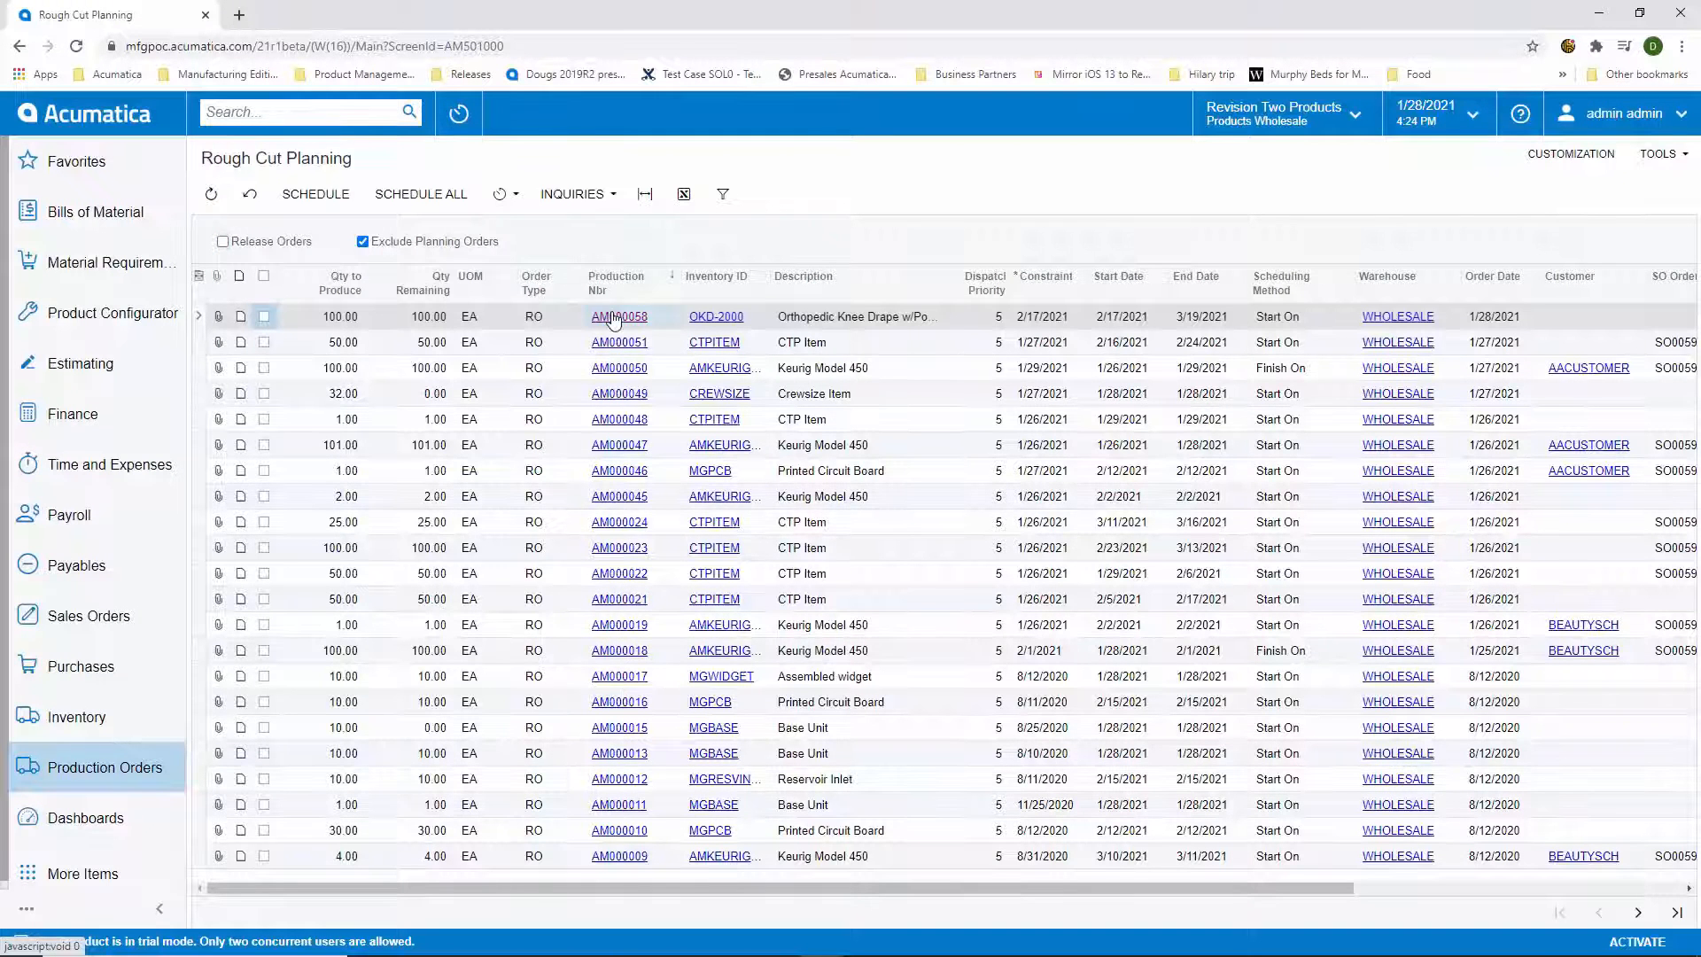
pyautogui.click(619, 316)
pyautogui.click(543, 111)
pyautogui.click(662, 229)
pyautogui.click(177, 316)
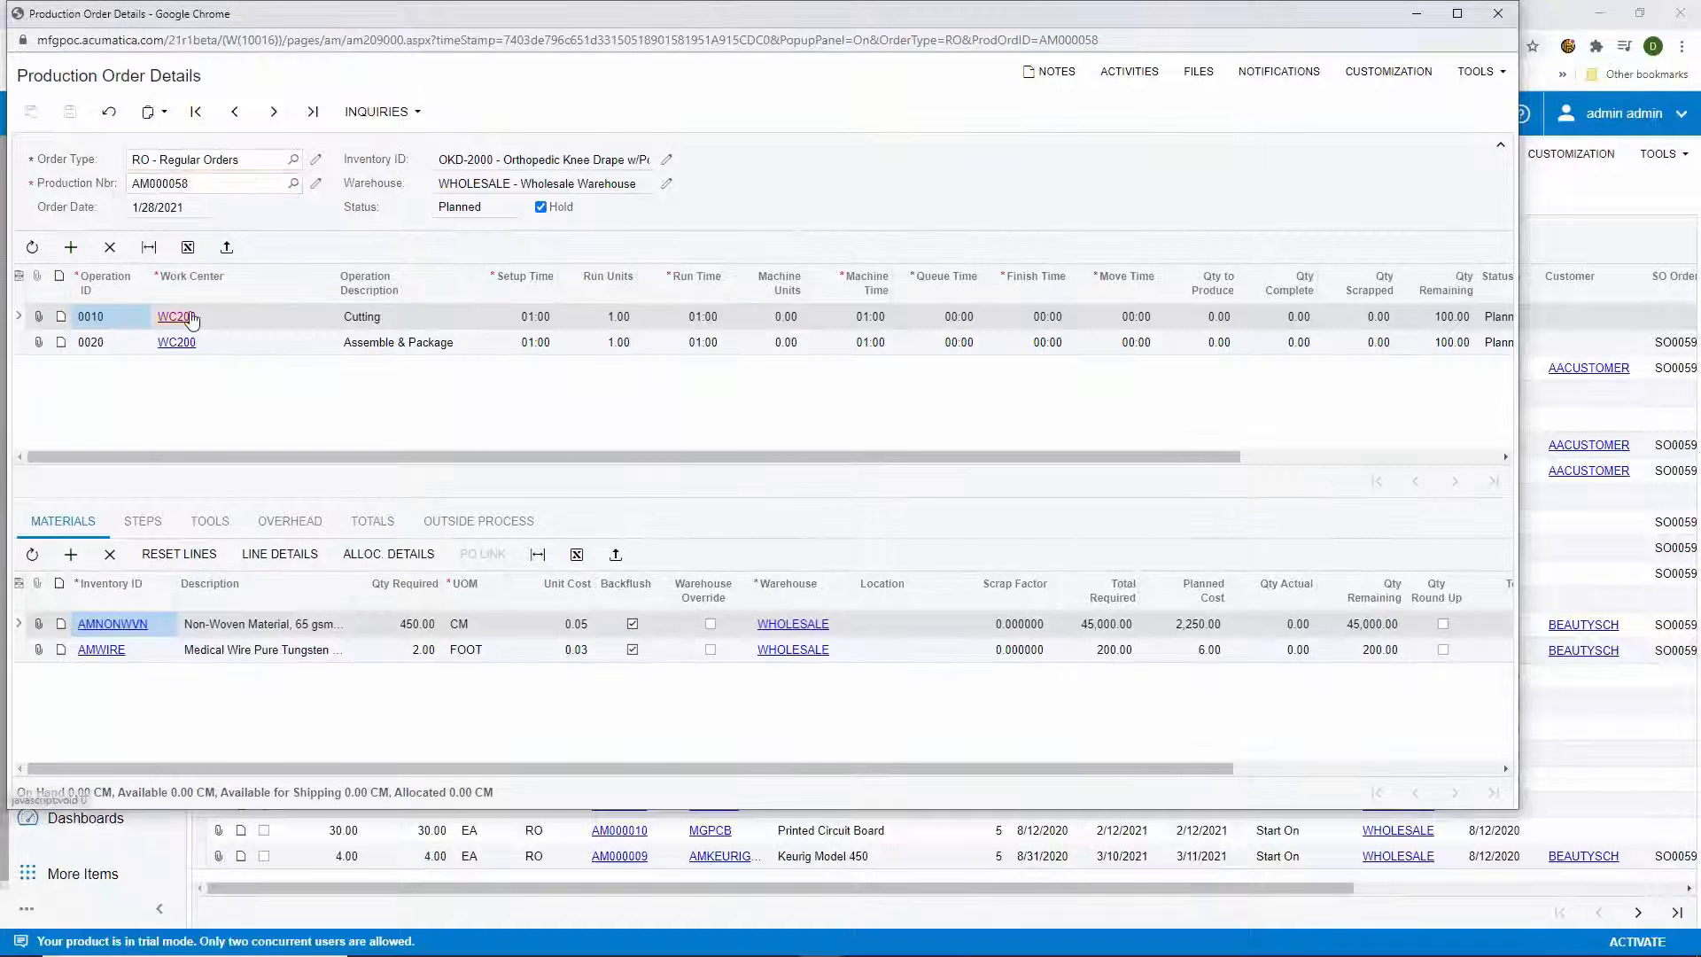
# Step: Set the crew size of shift 0001 in work center WC200 to 5, save it, and return to Rough Cut Planning
pyautogui.click(253, 424)
pyautogui.write('5')
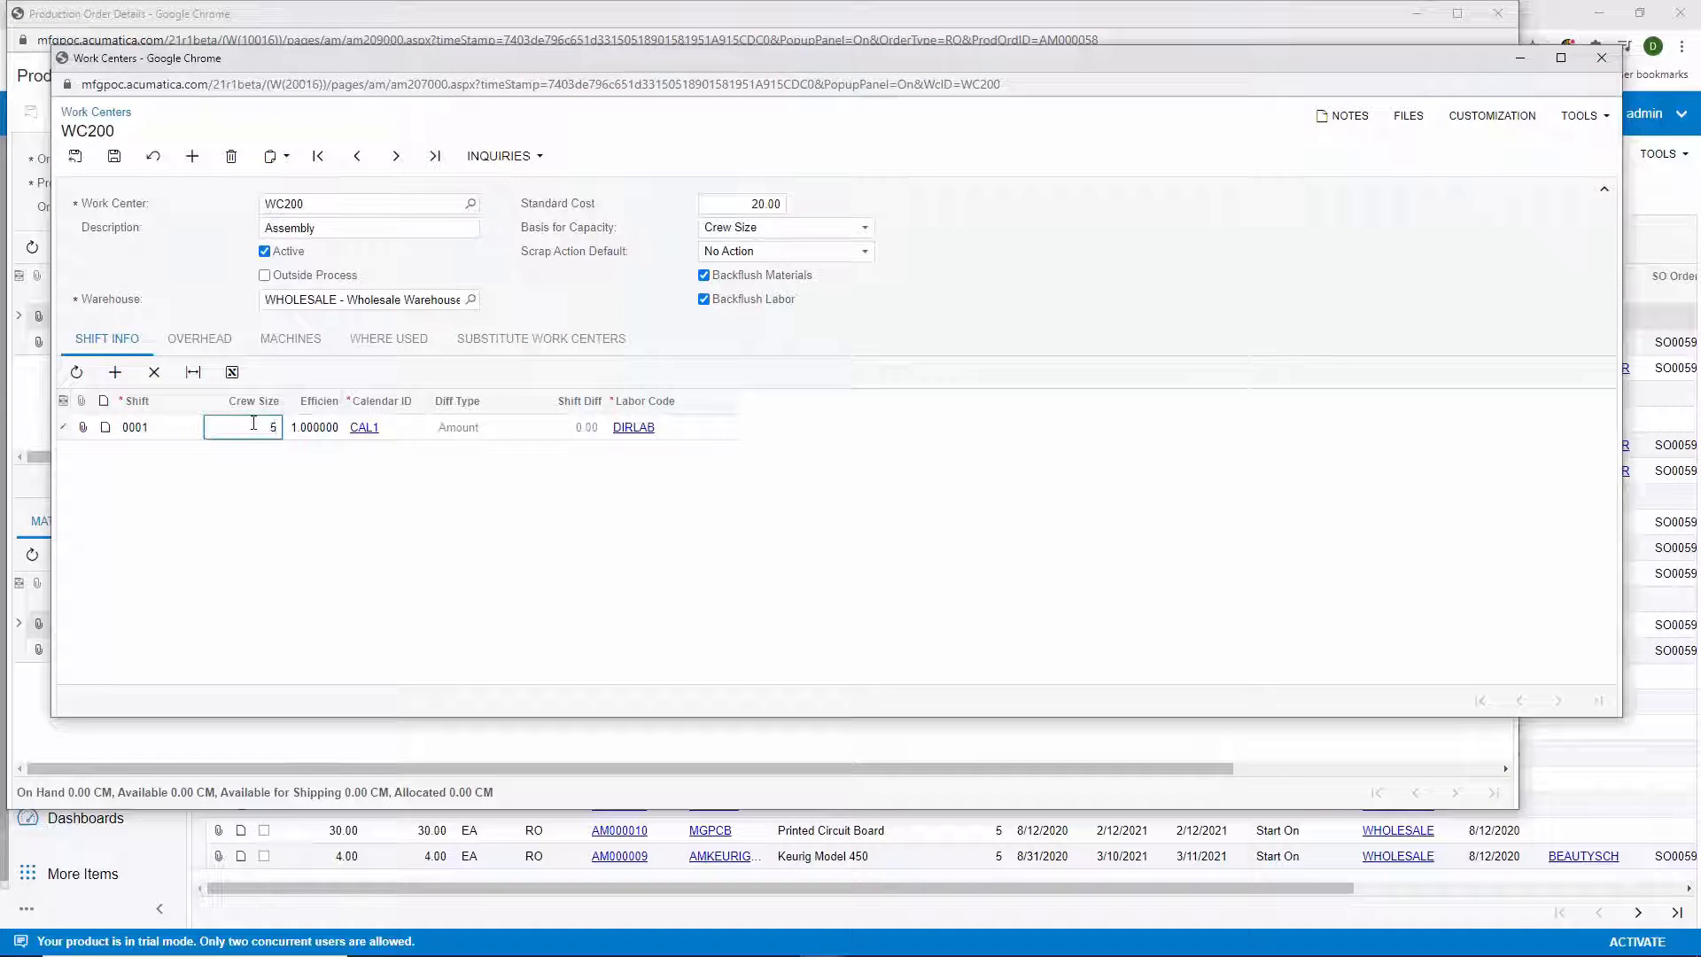
pyautogui.click(114, 156)
pyautogui.click(1600, 57)
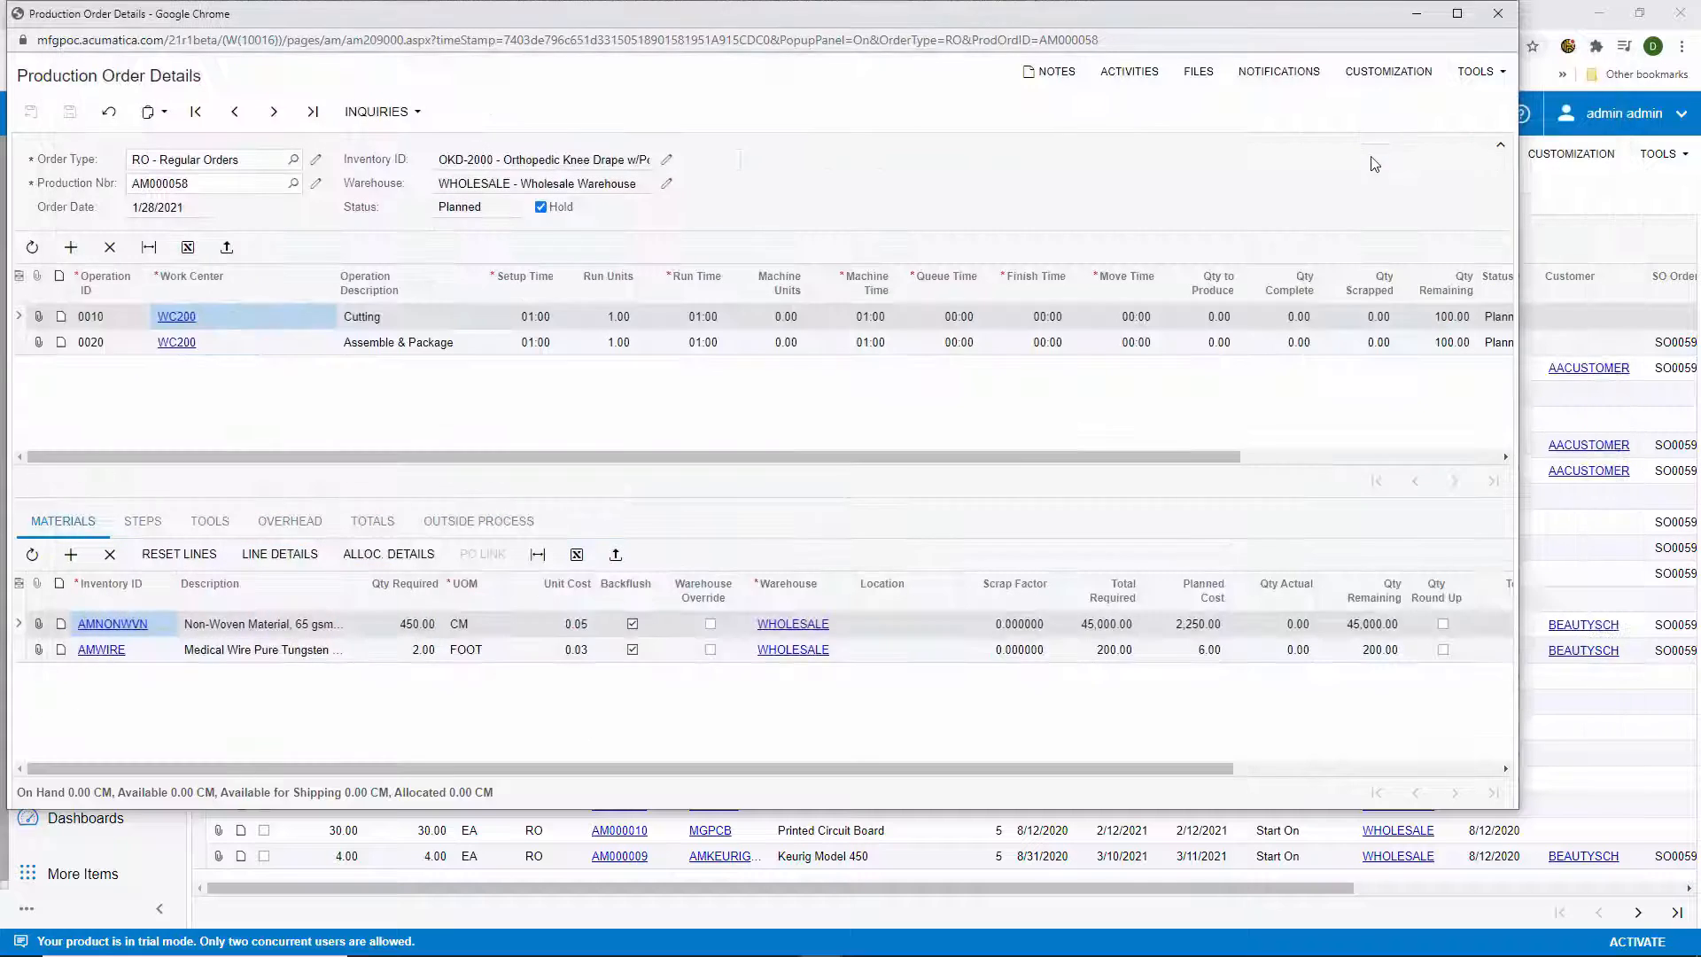
pyautogui.click(1497, 13)
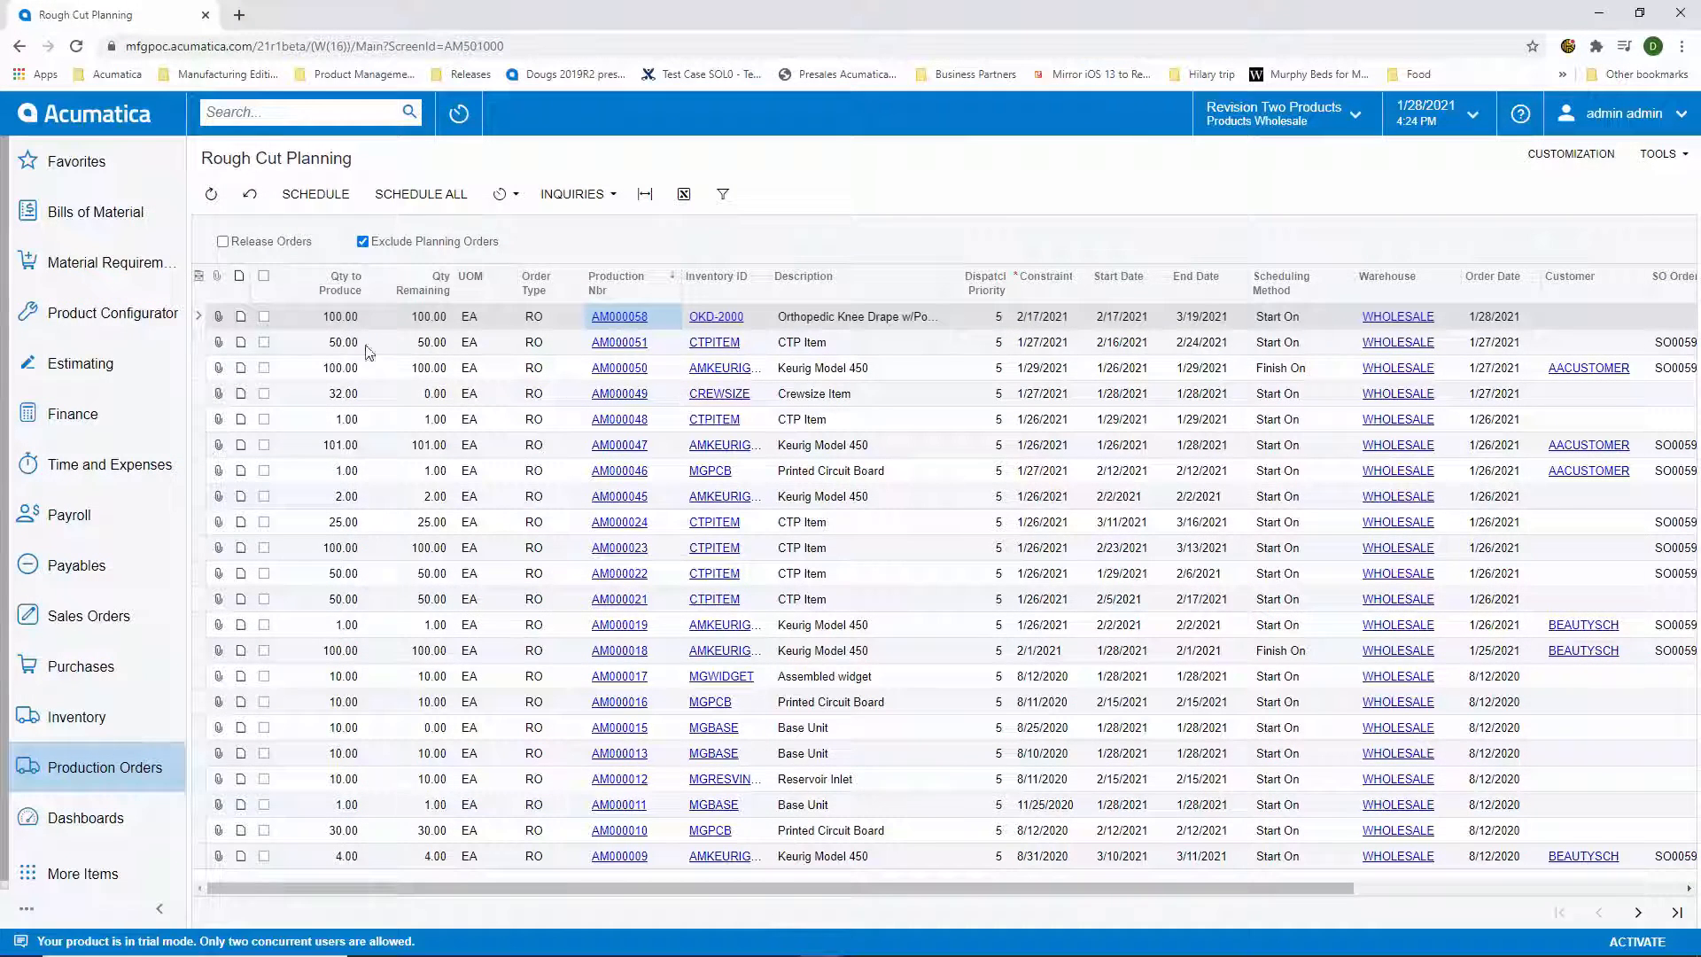
# Step: Reschedule the 100-unit OKD-2000 production order in Rough Cut Planning and dismiss the processing results
pyautogui.click(265, 318)
pyautogui.click(316, 194)
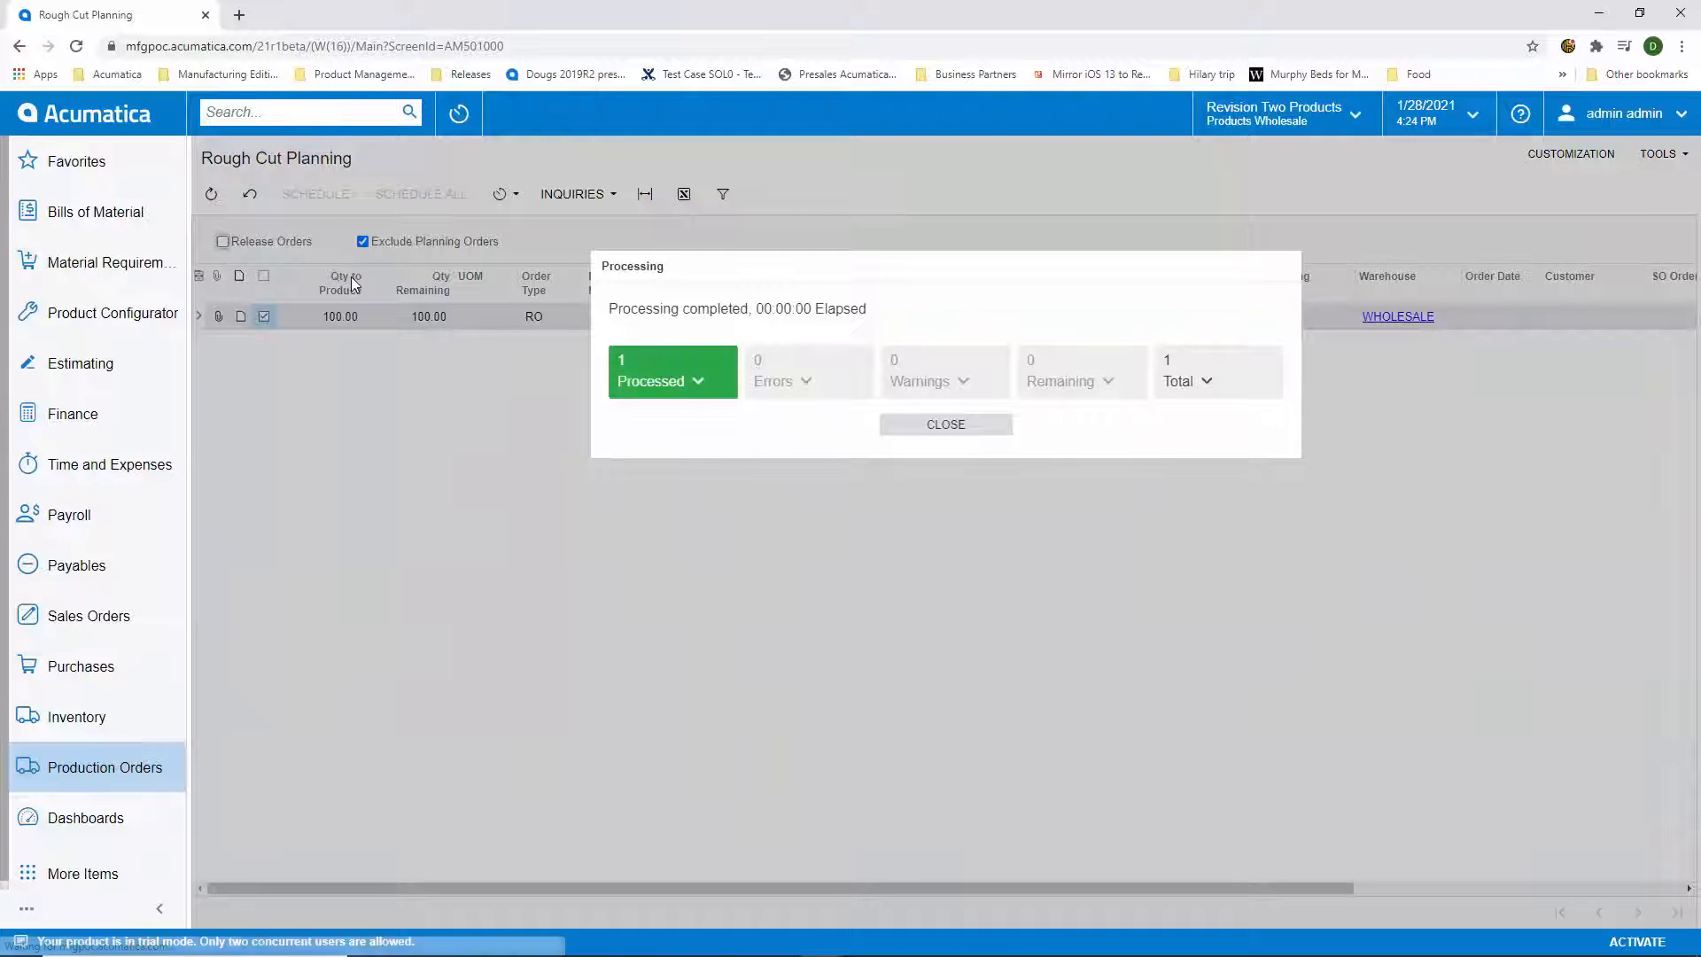
pyautogui.click(940, 425)
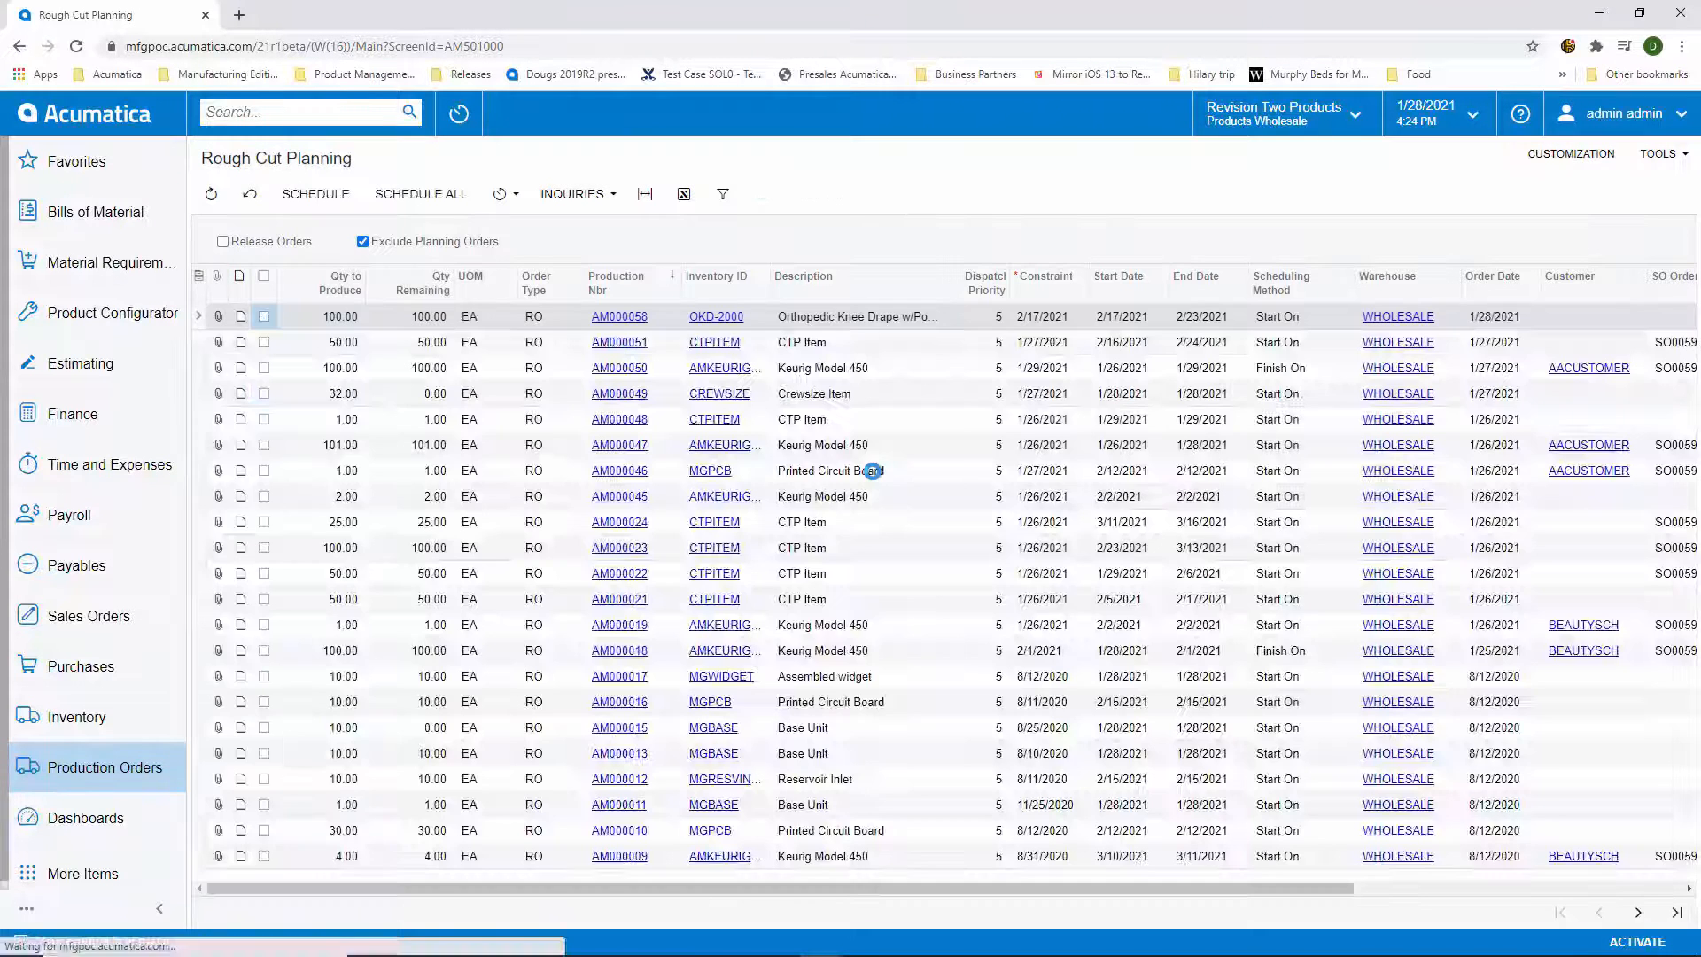
# Step: Open the CTPITEM production order listed directly below the OKD-2000 order
pyautogui.click(618, 341)
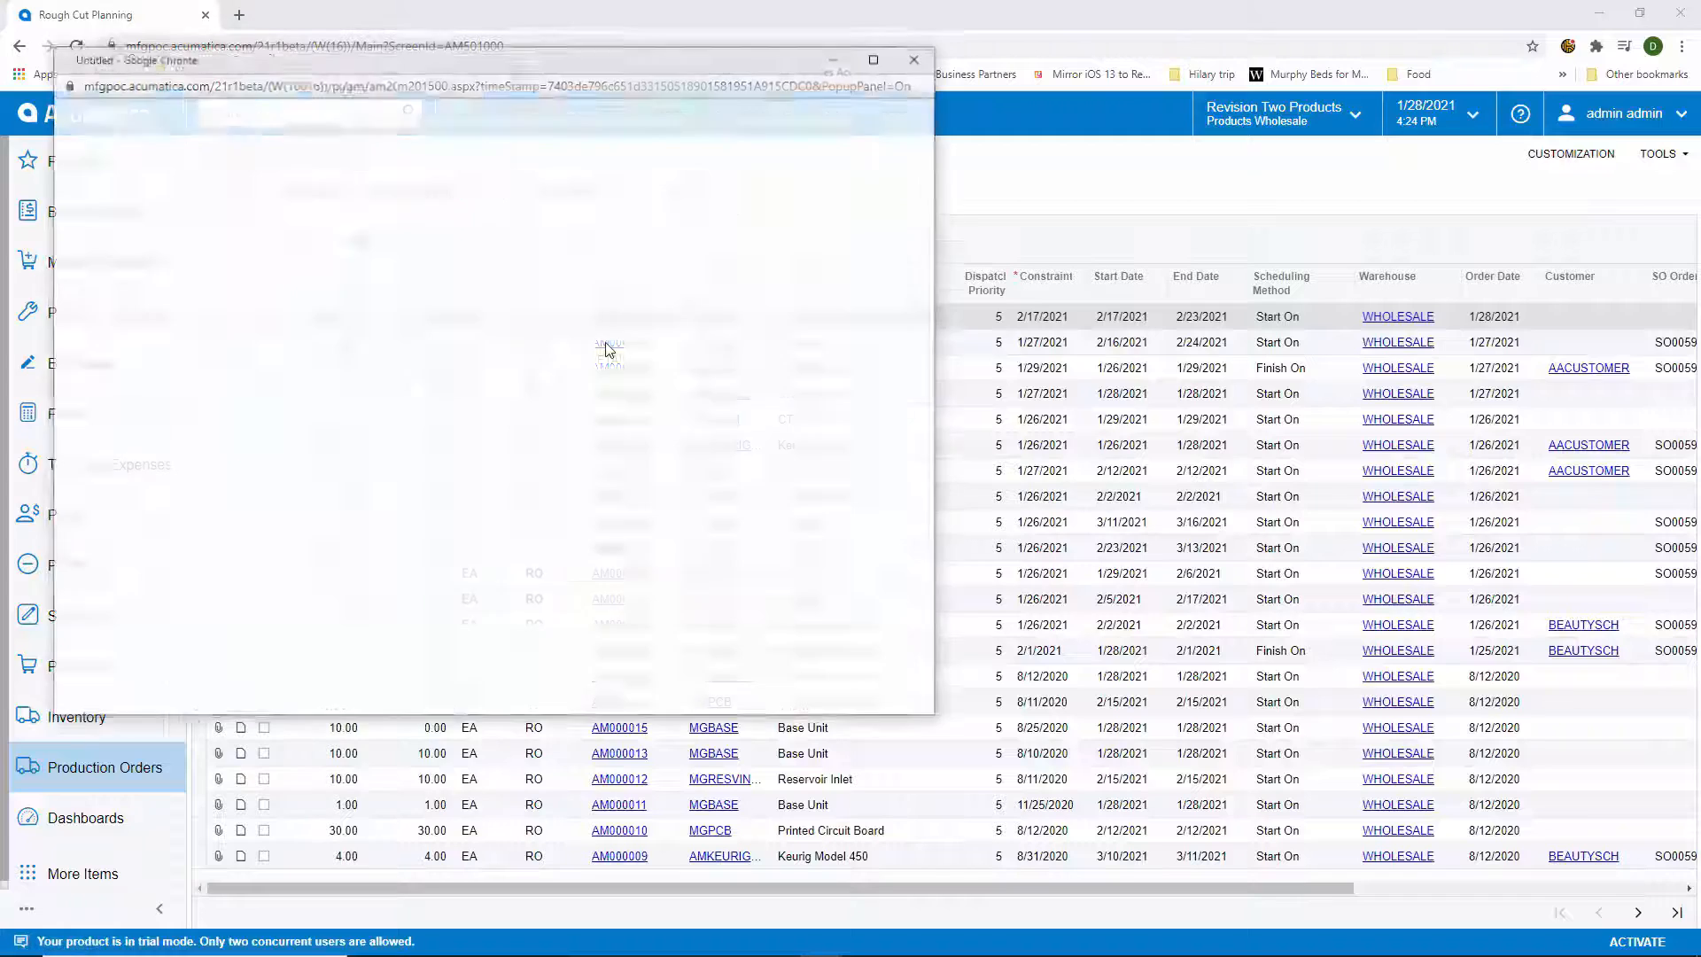